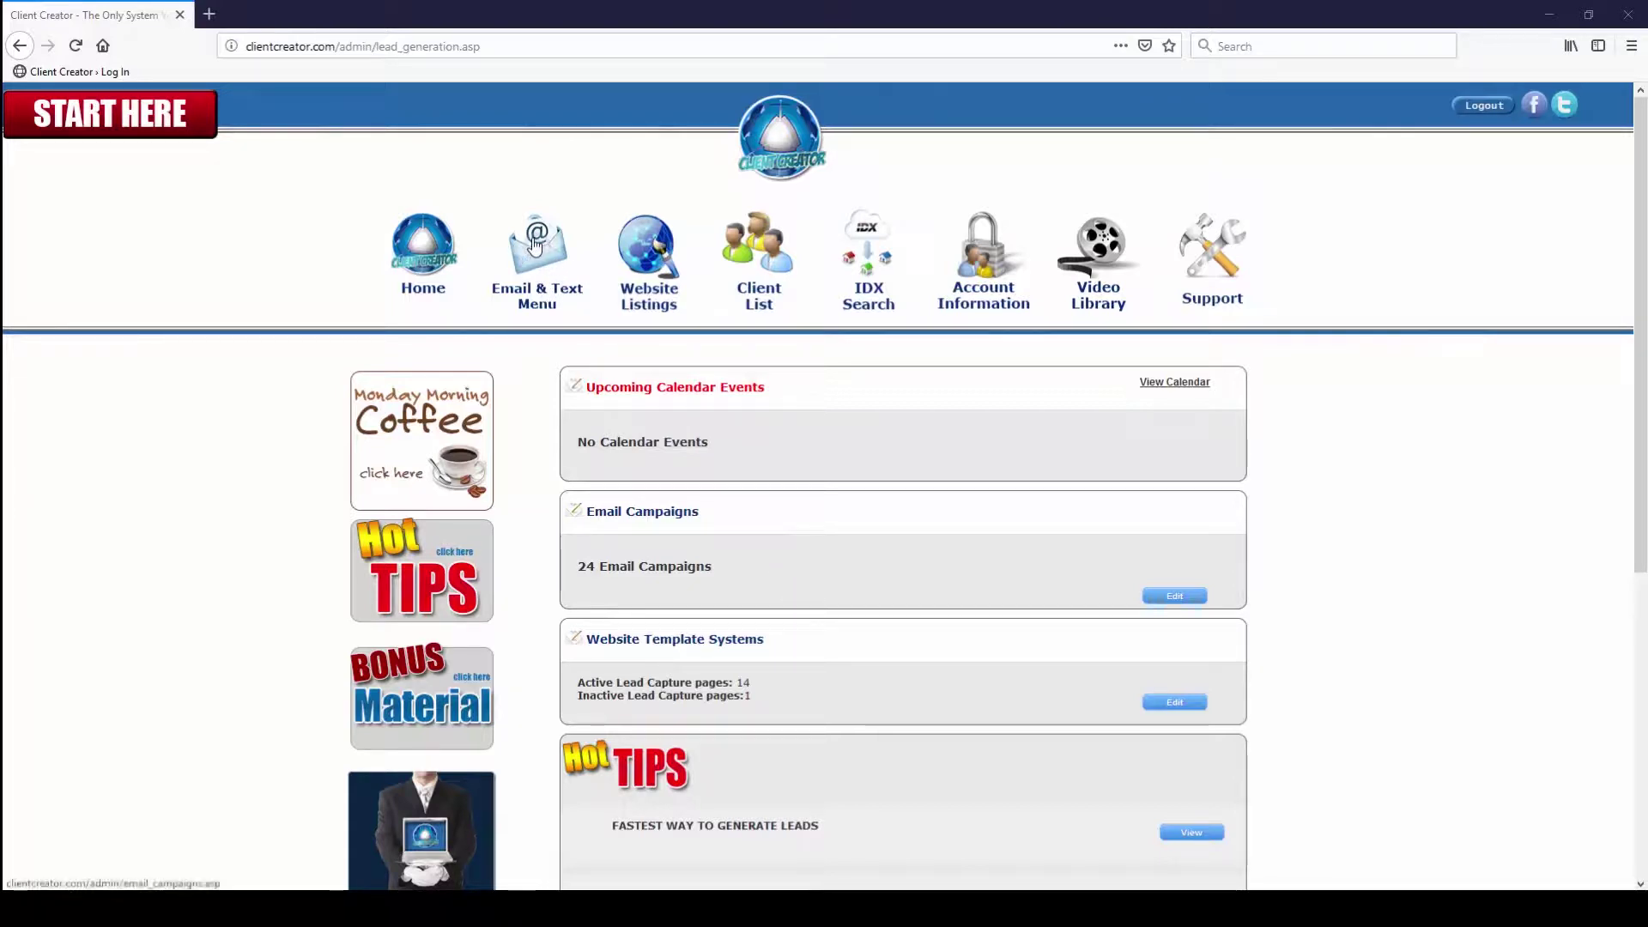
Open the Email Campaigns list and scroll through it, from Appraiser Niche System to PAST CLIENT FOLLOW UP SYSTEM
click(534, 245)
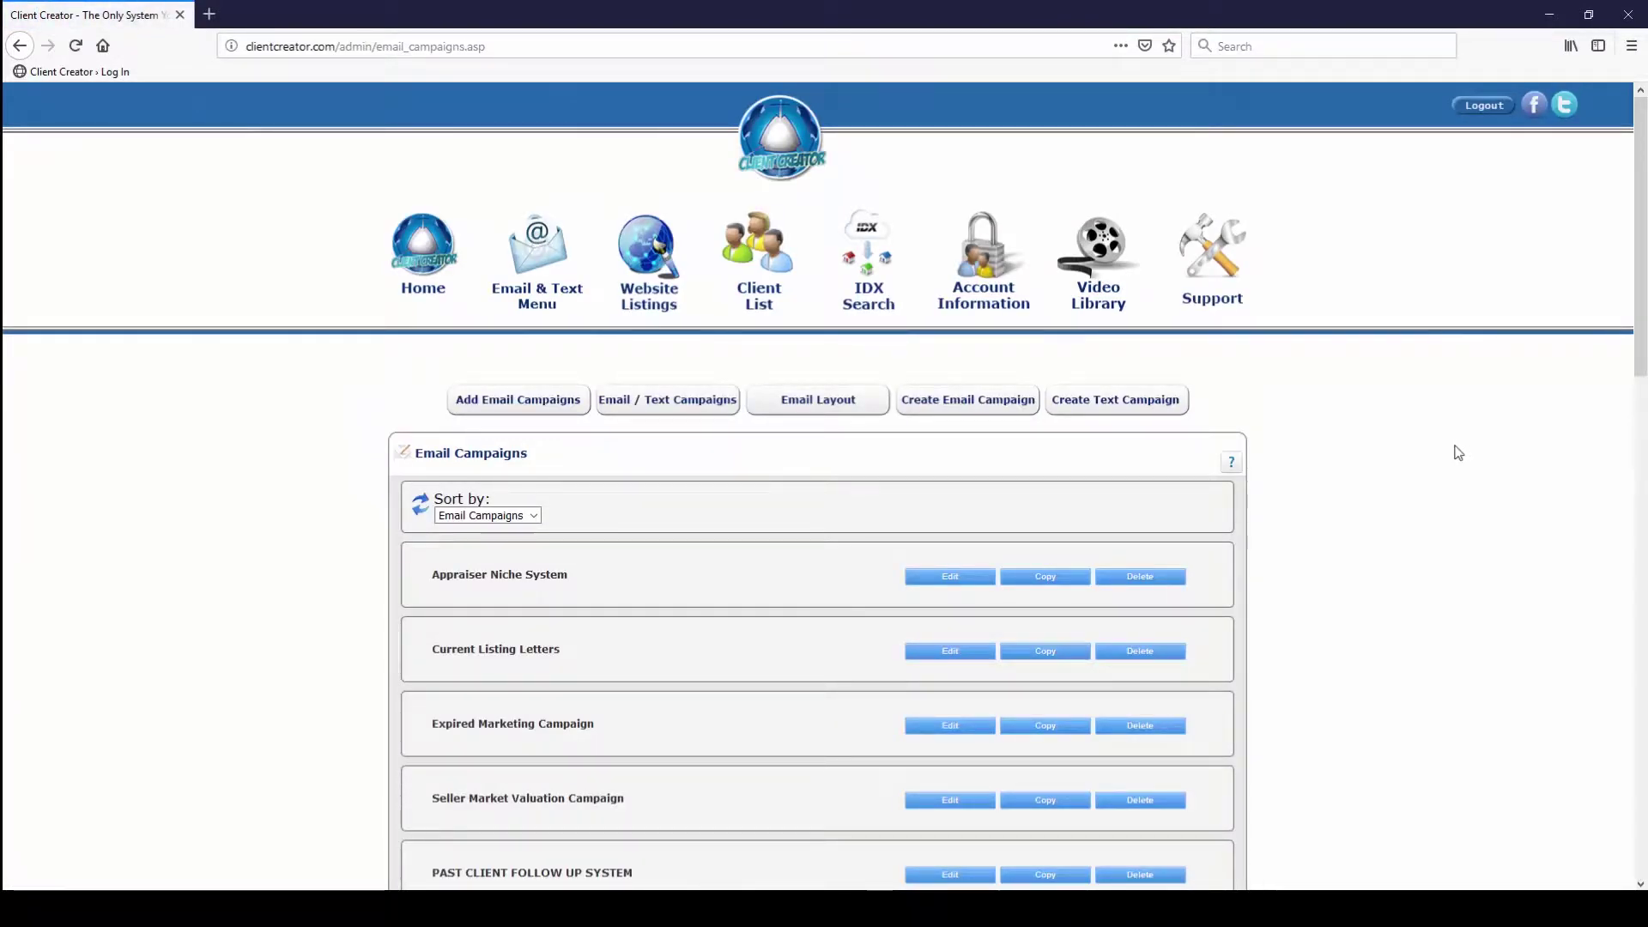
scroll(1432, 460, down, 6)
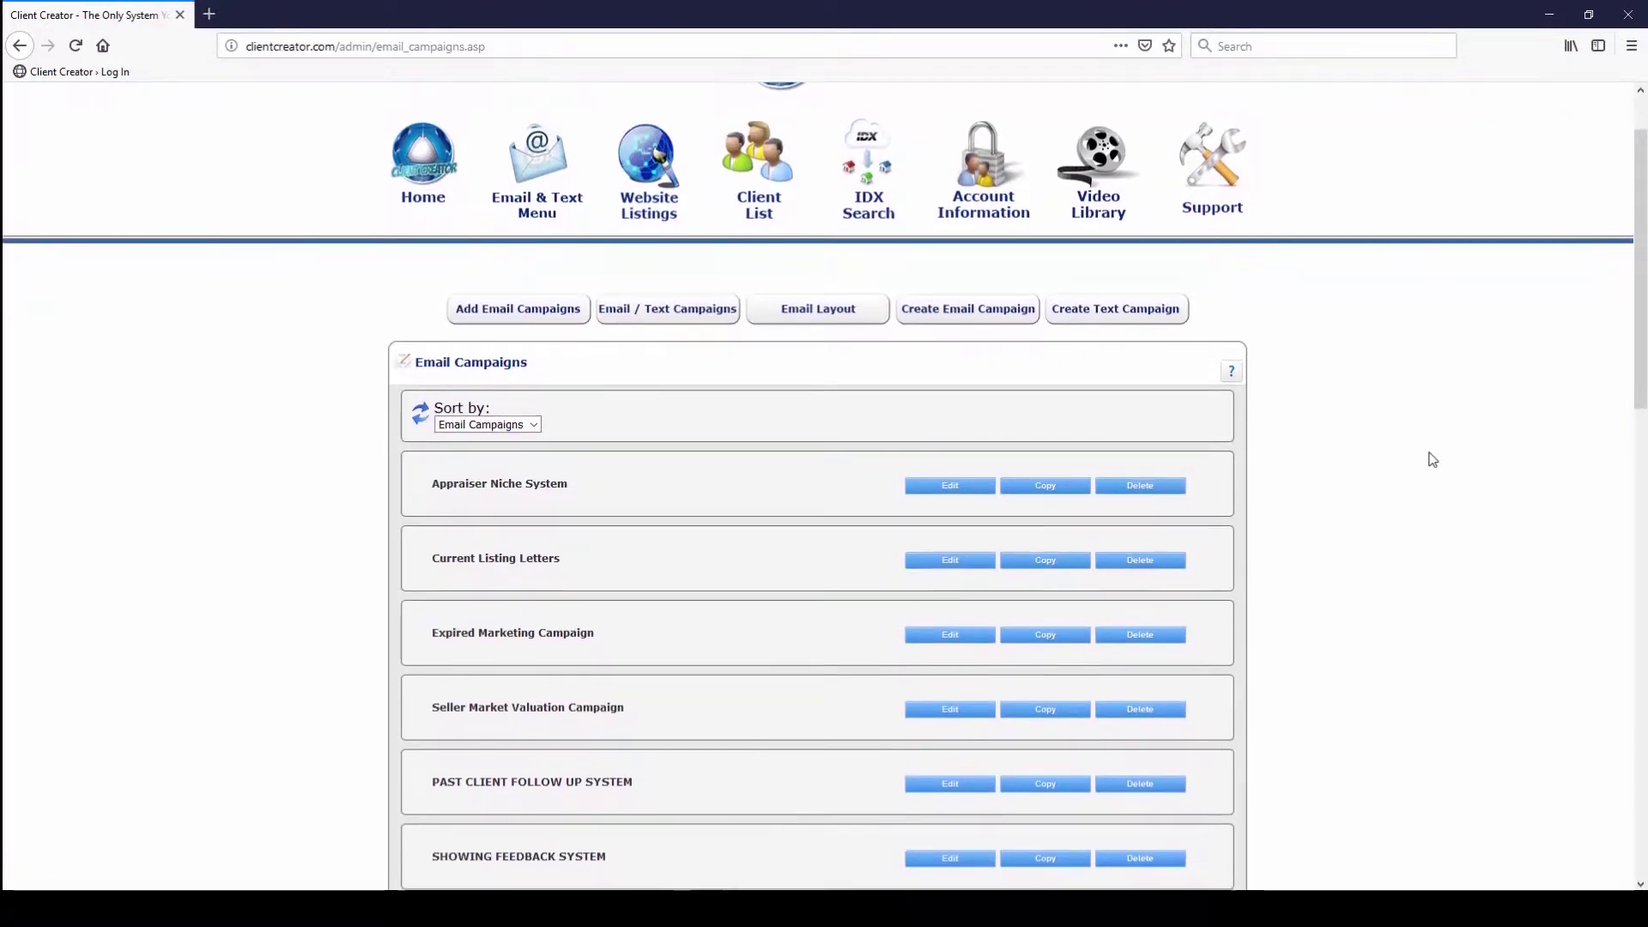
scroll(1432, 459, down, 6)
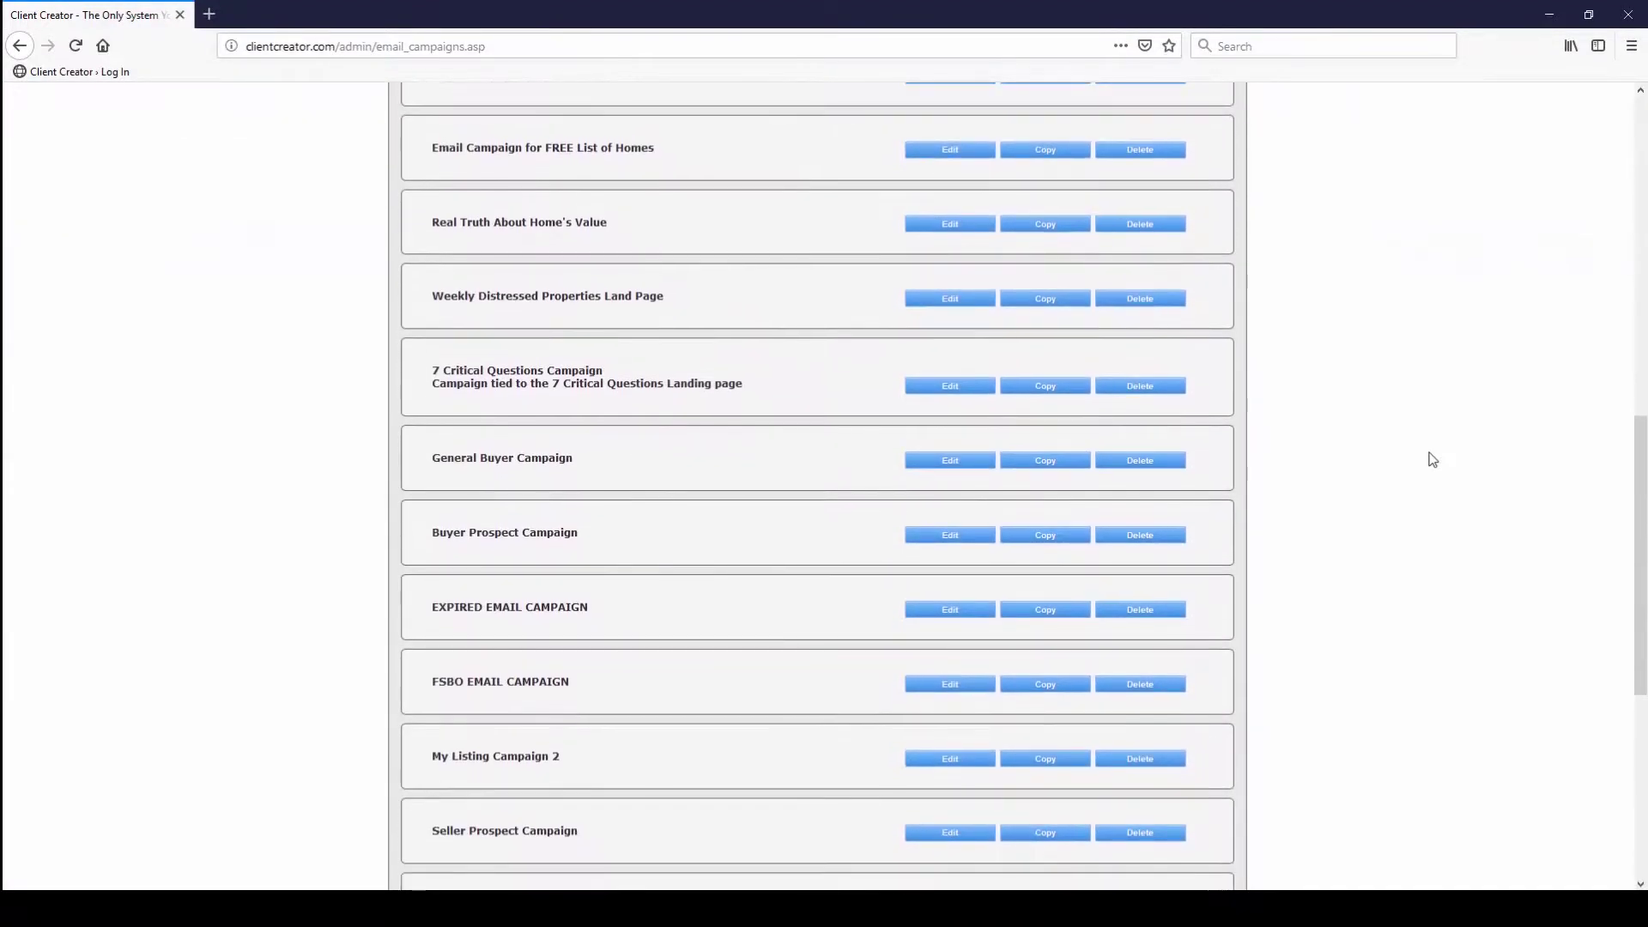
scroll(1432, 459, down, 2)
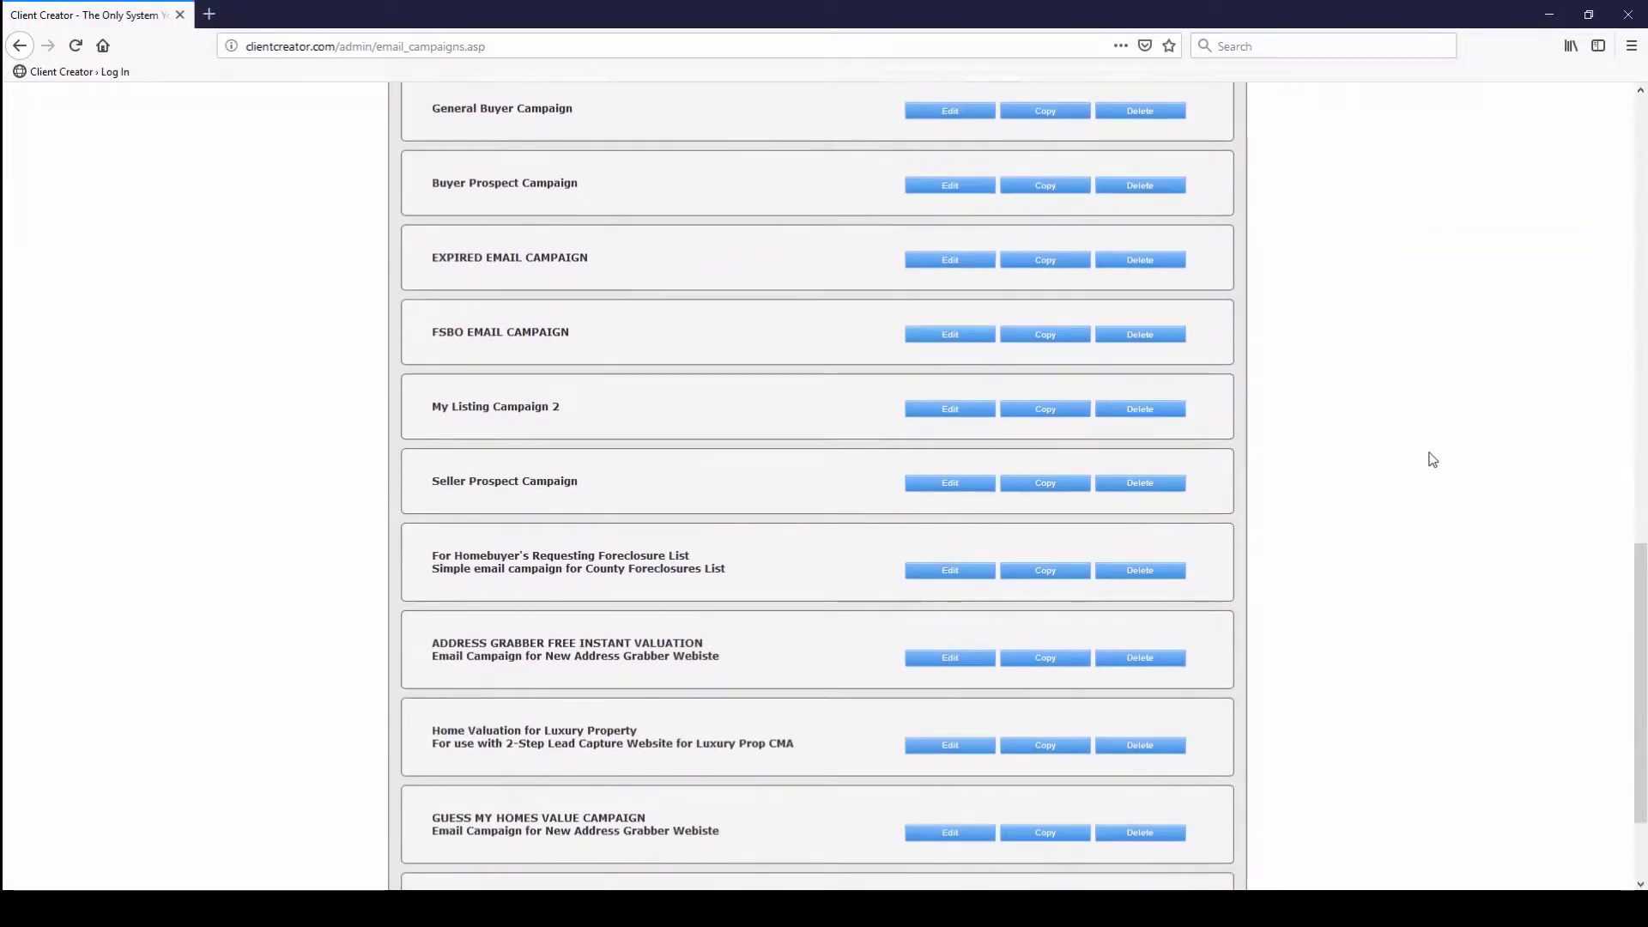
scroll(1432, 460, up, 13)
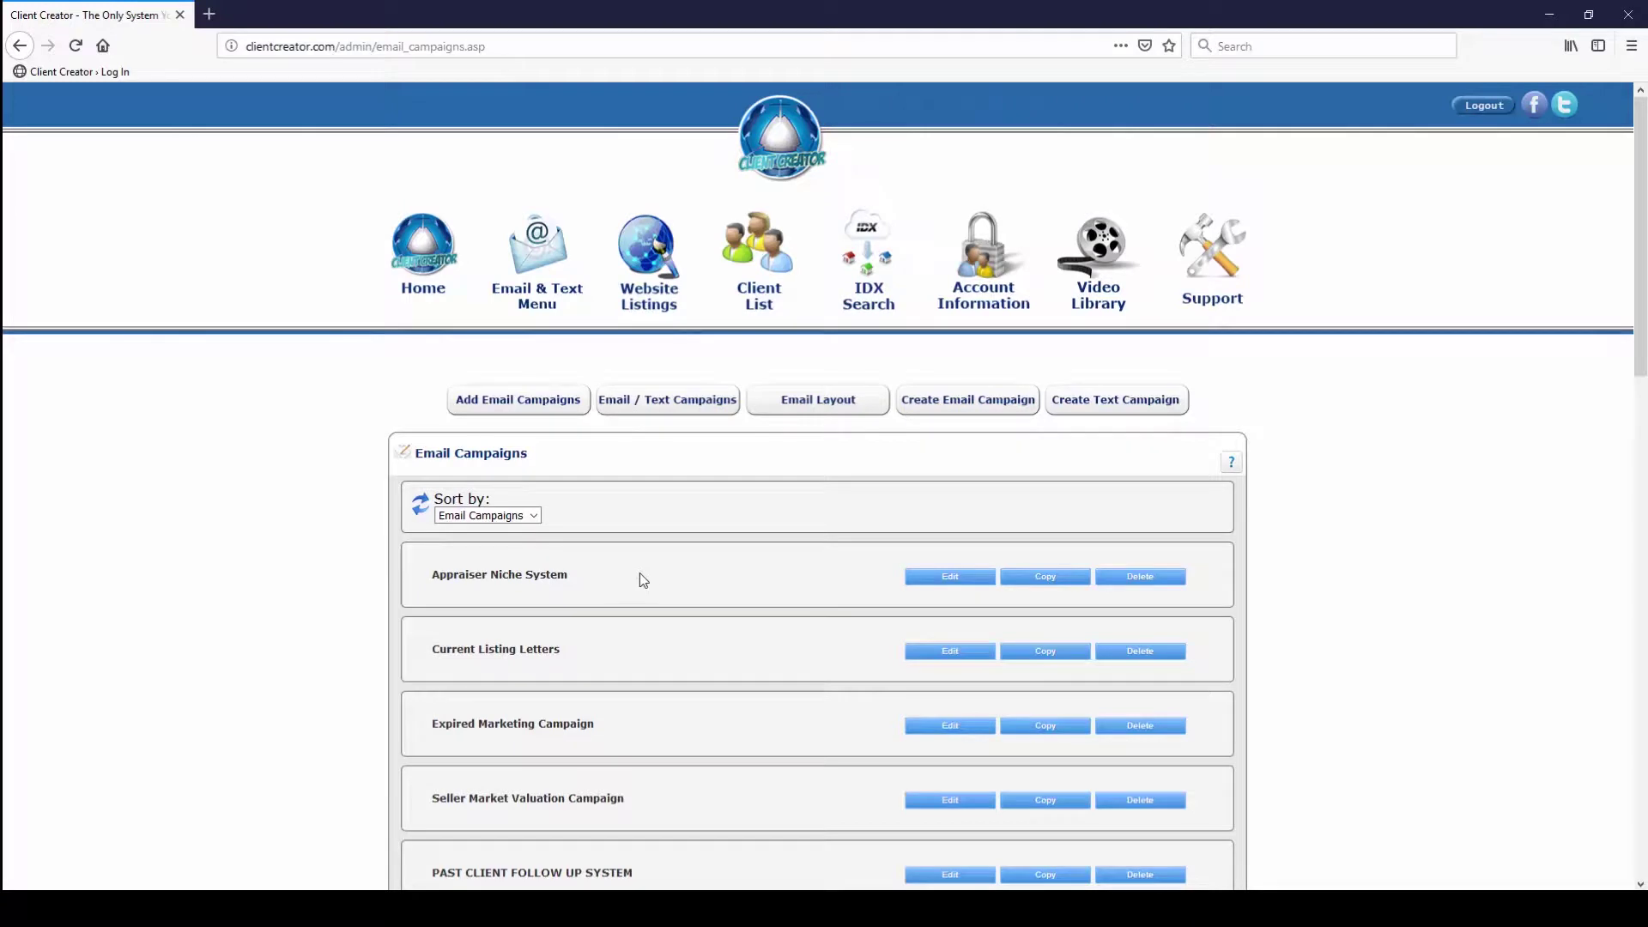
Delete the Appraiser Niche System campaign and add it back from the available campaigns
click(1123, 576)
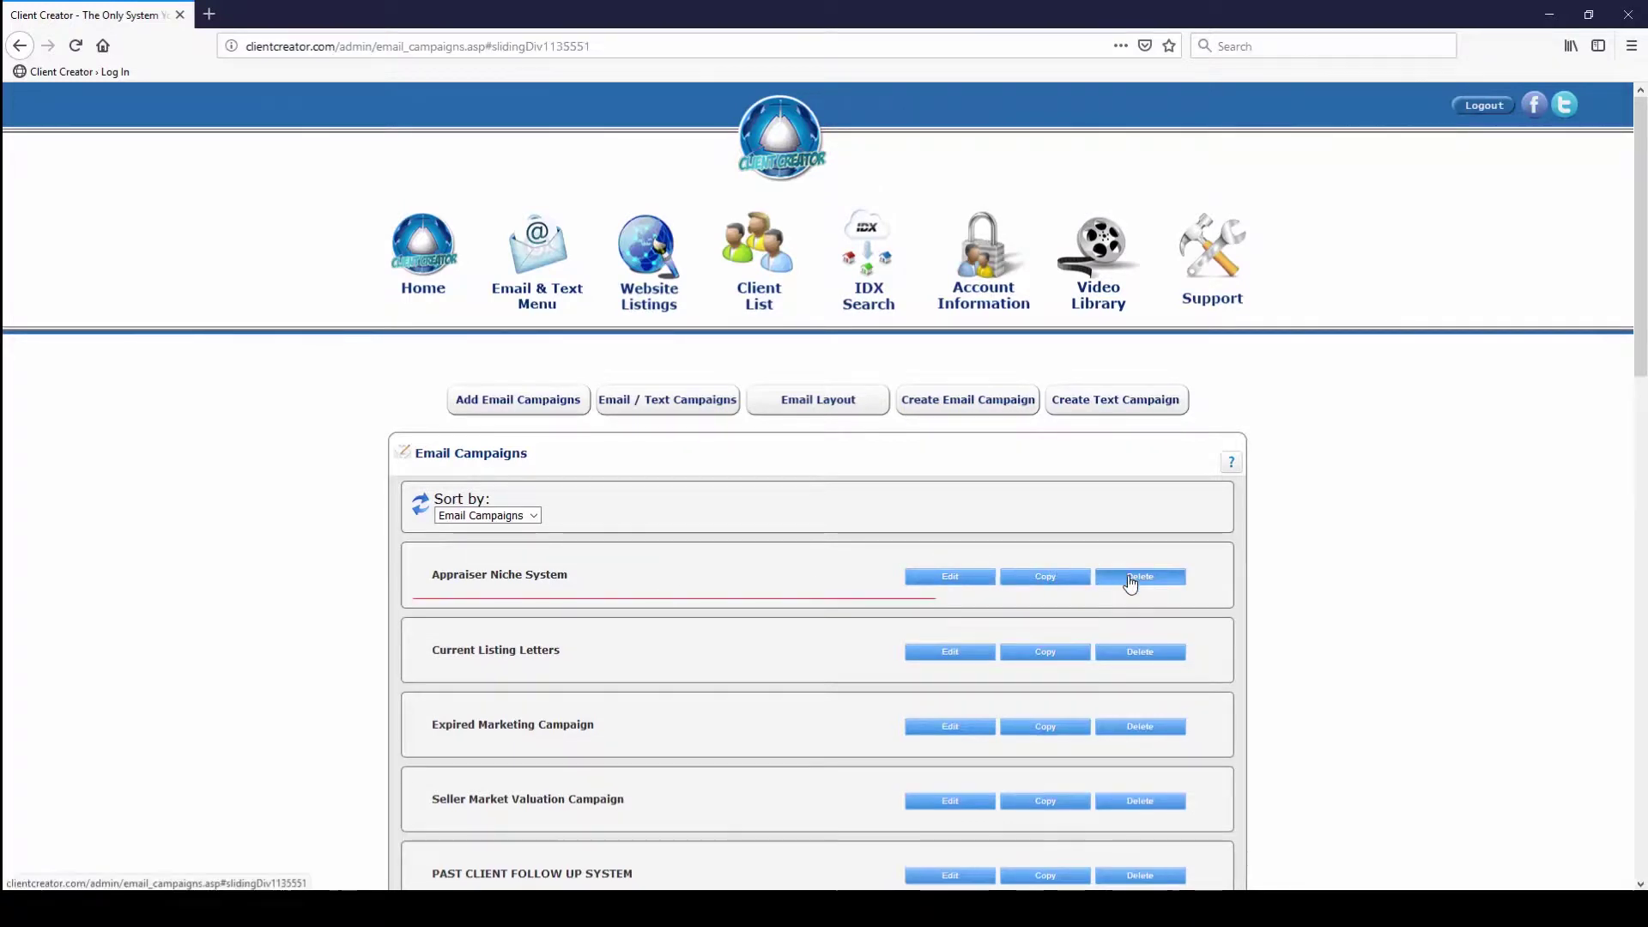
click(831, 635)
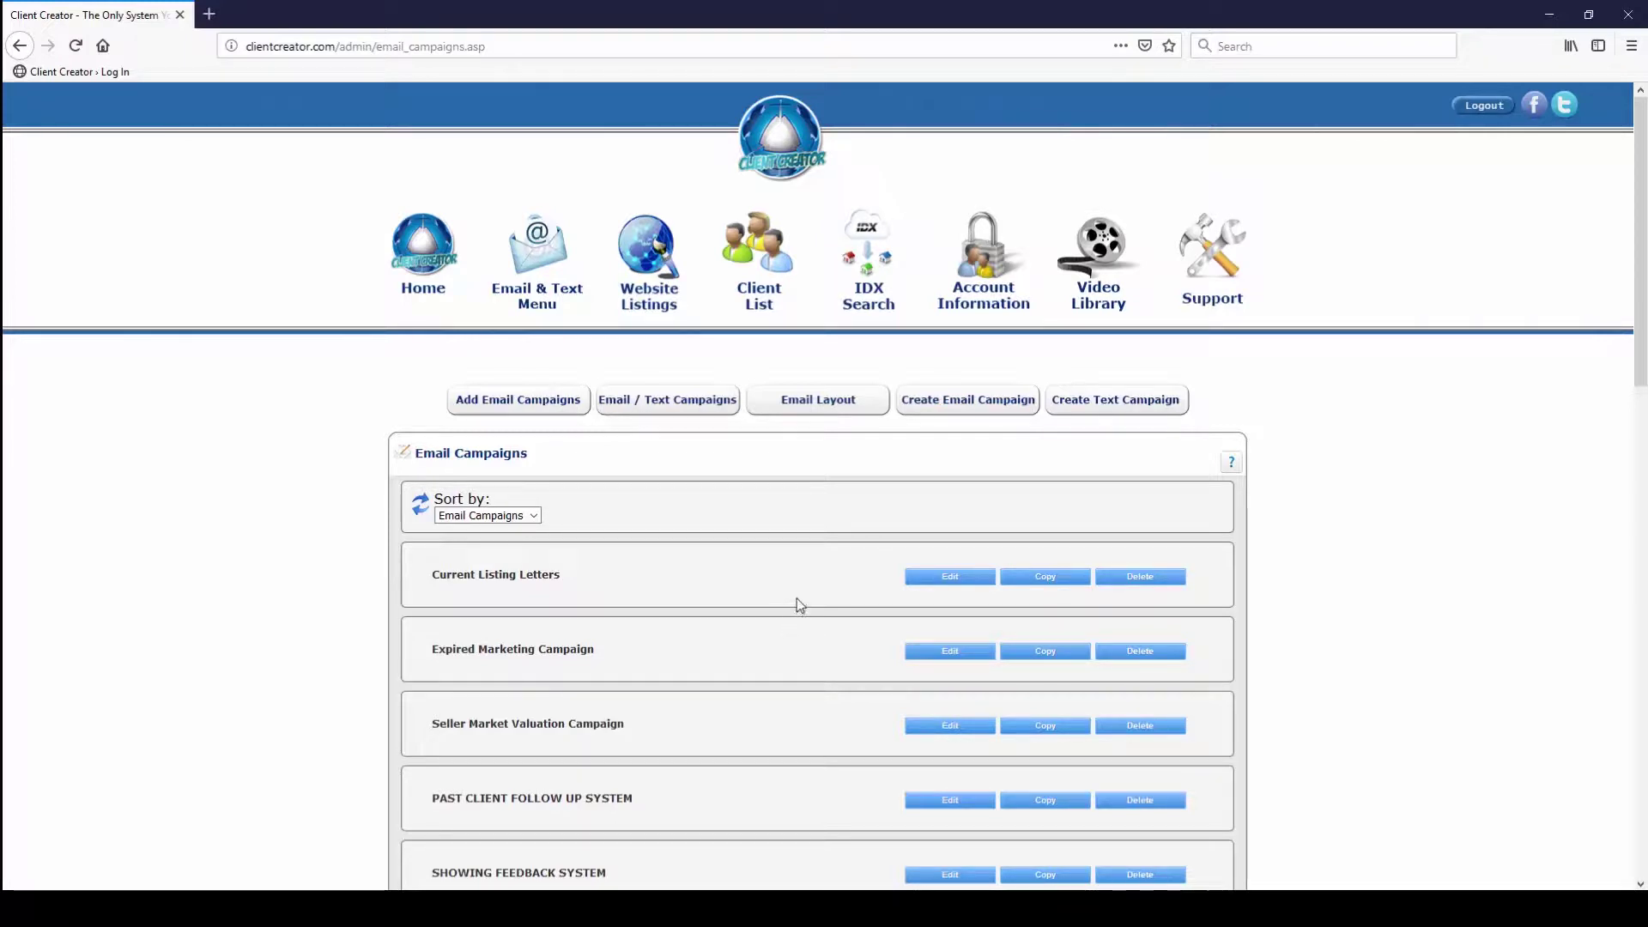
click(540, 408)
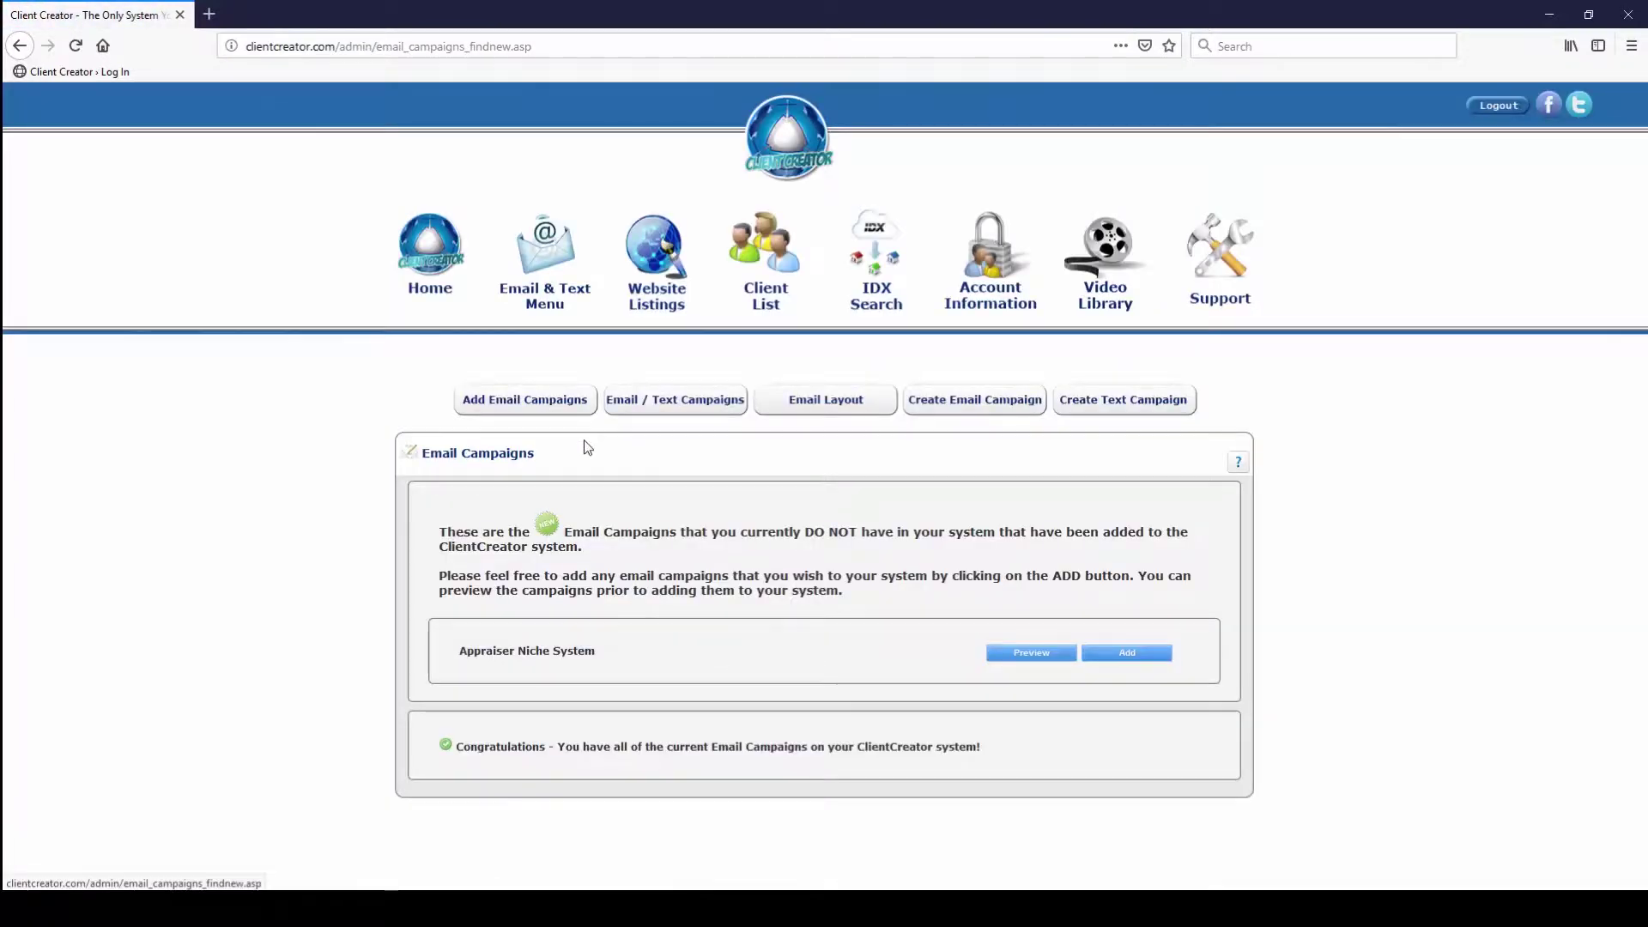
click(1123, 656)
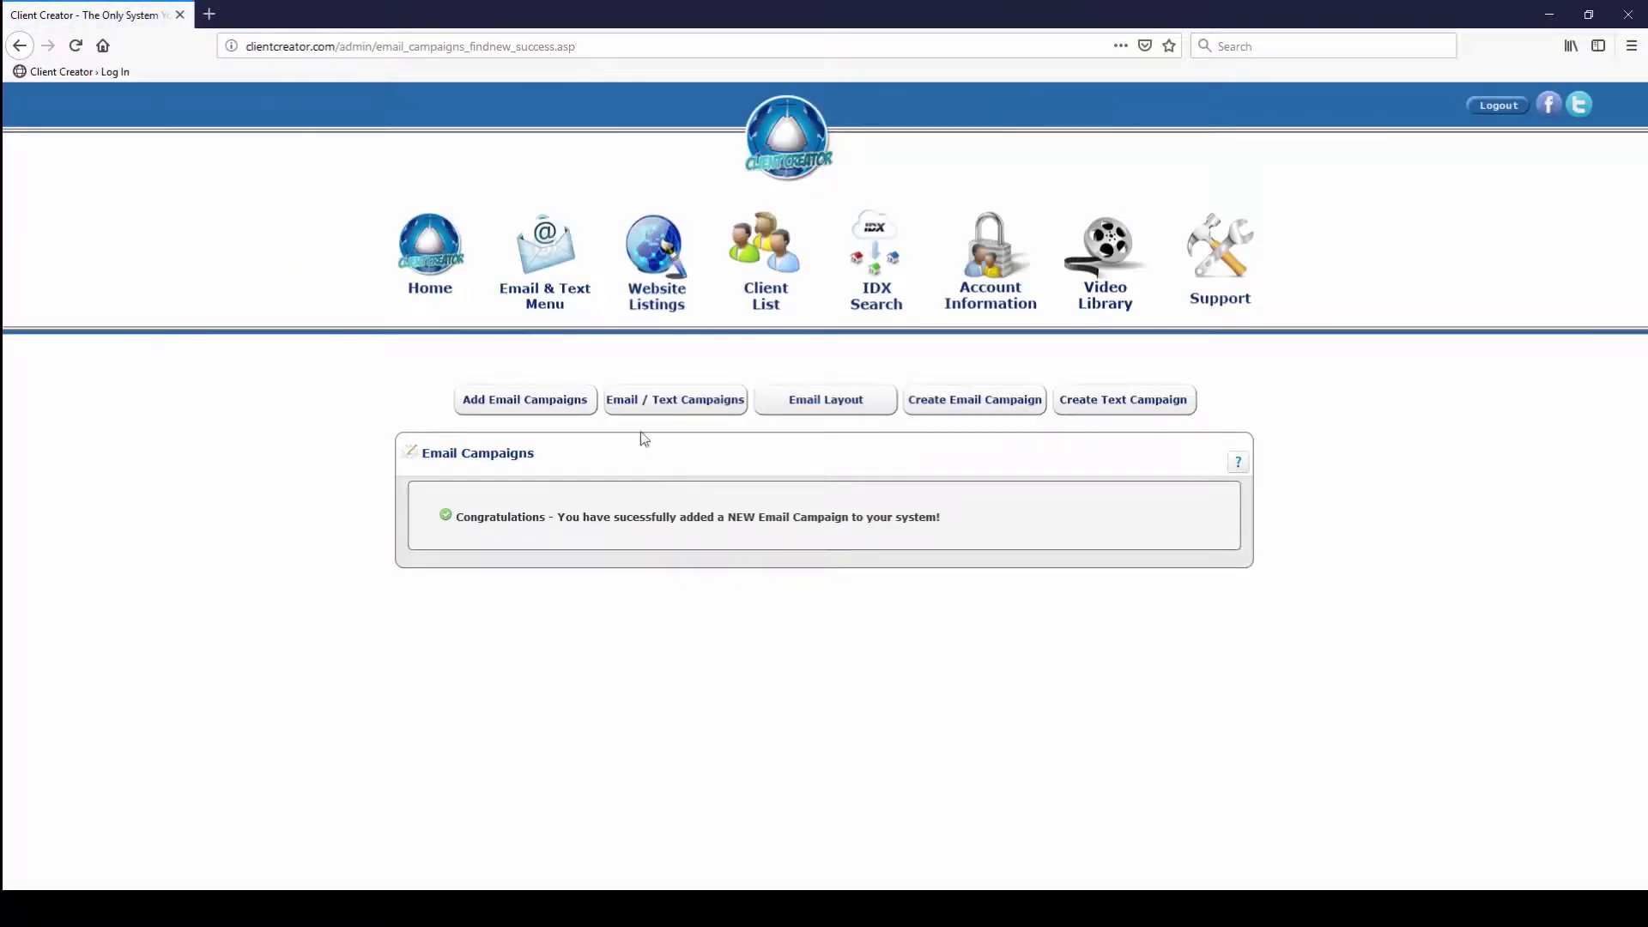
click(653, 400)
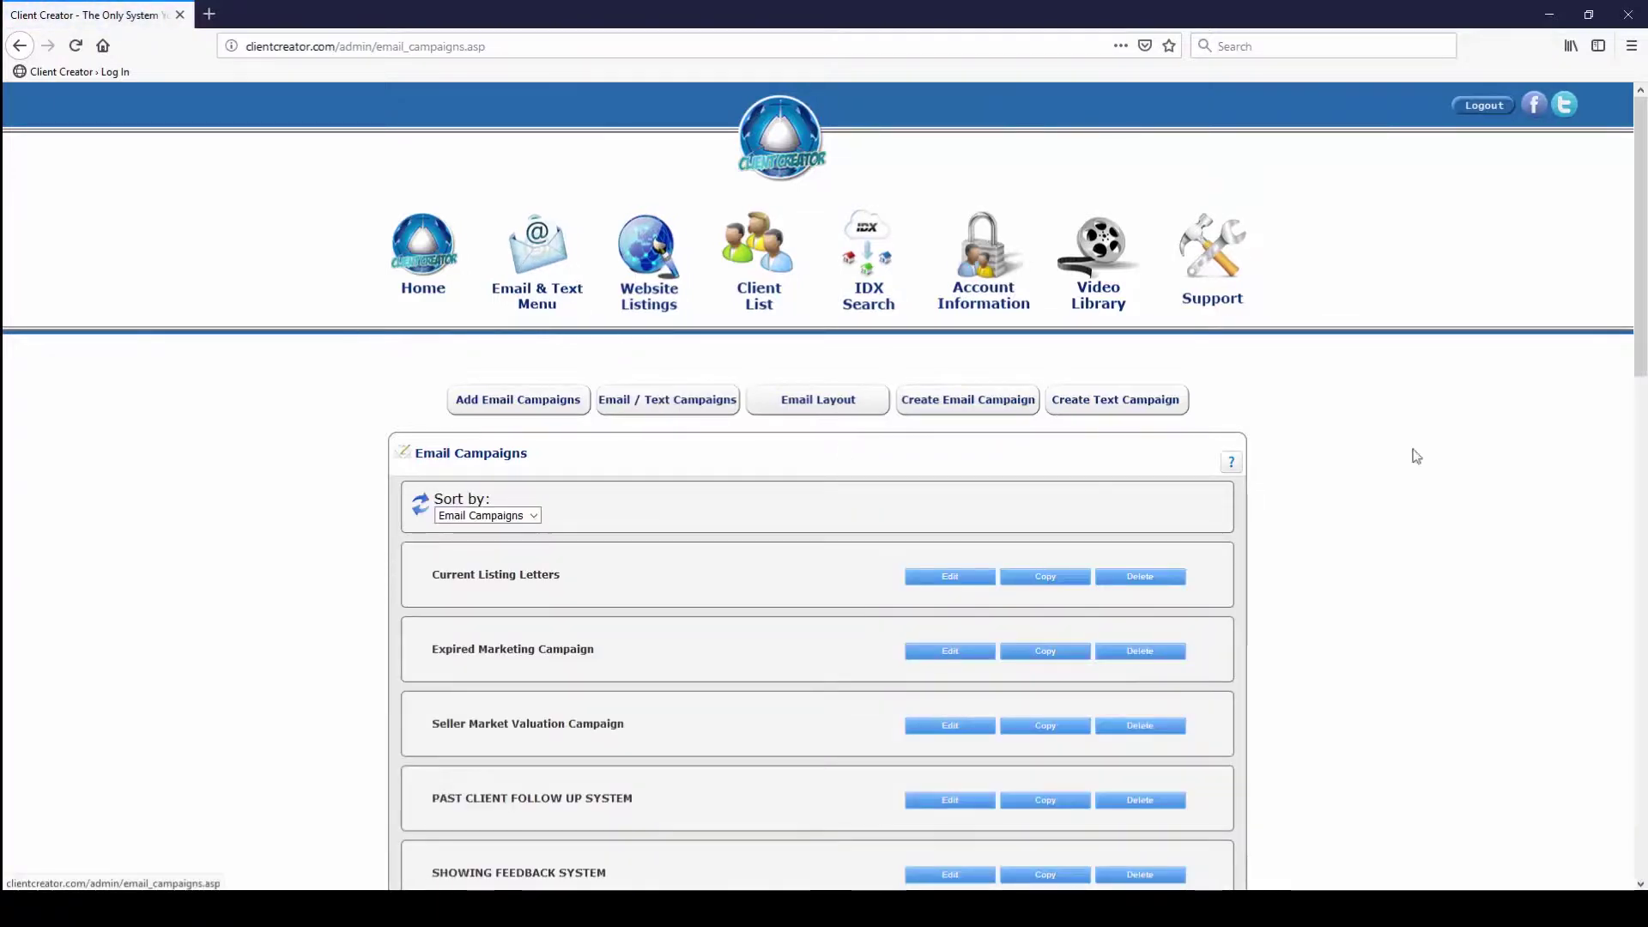
scroll(693, 849, down, 10)
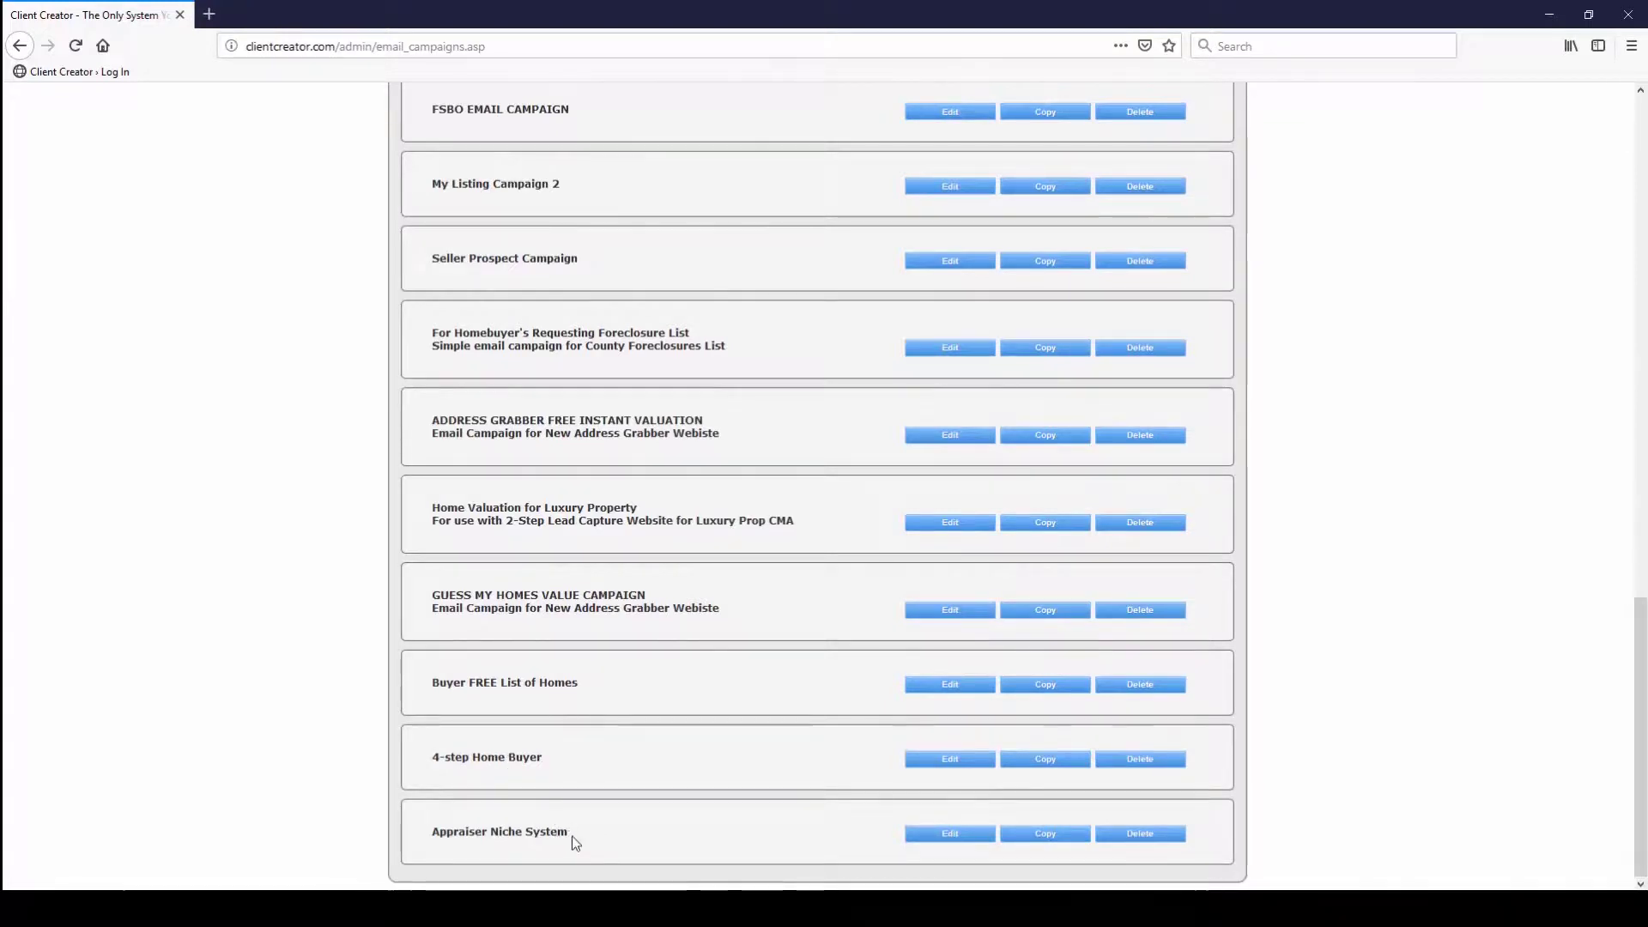
scroll(651, 734, up, 10)
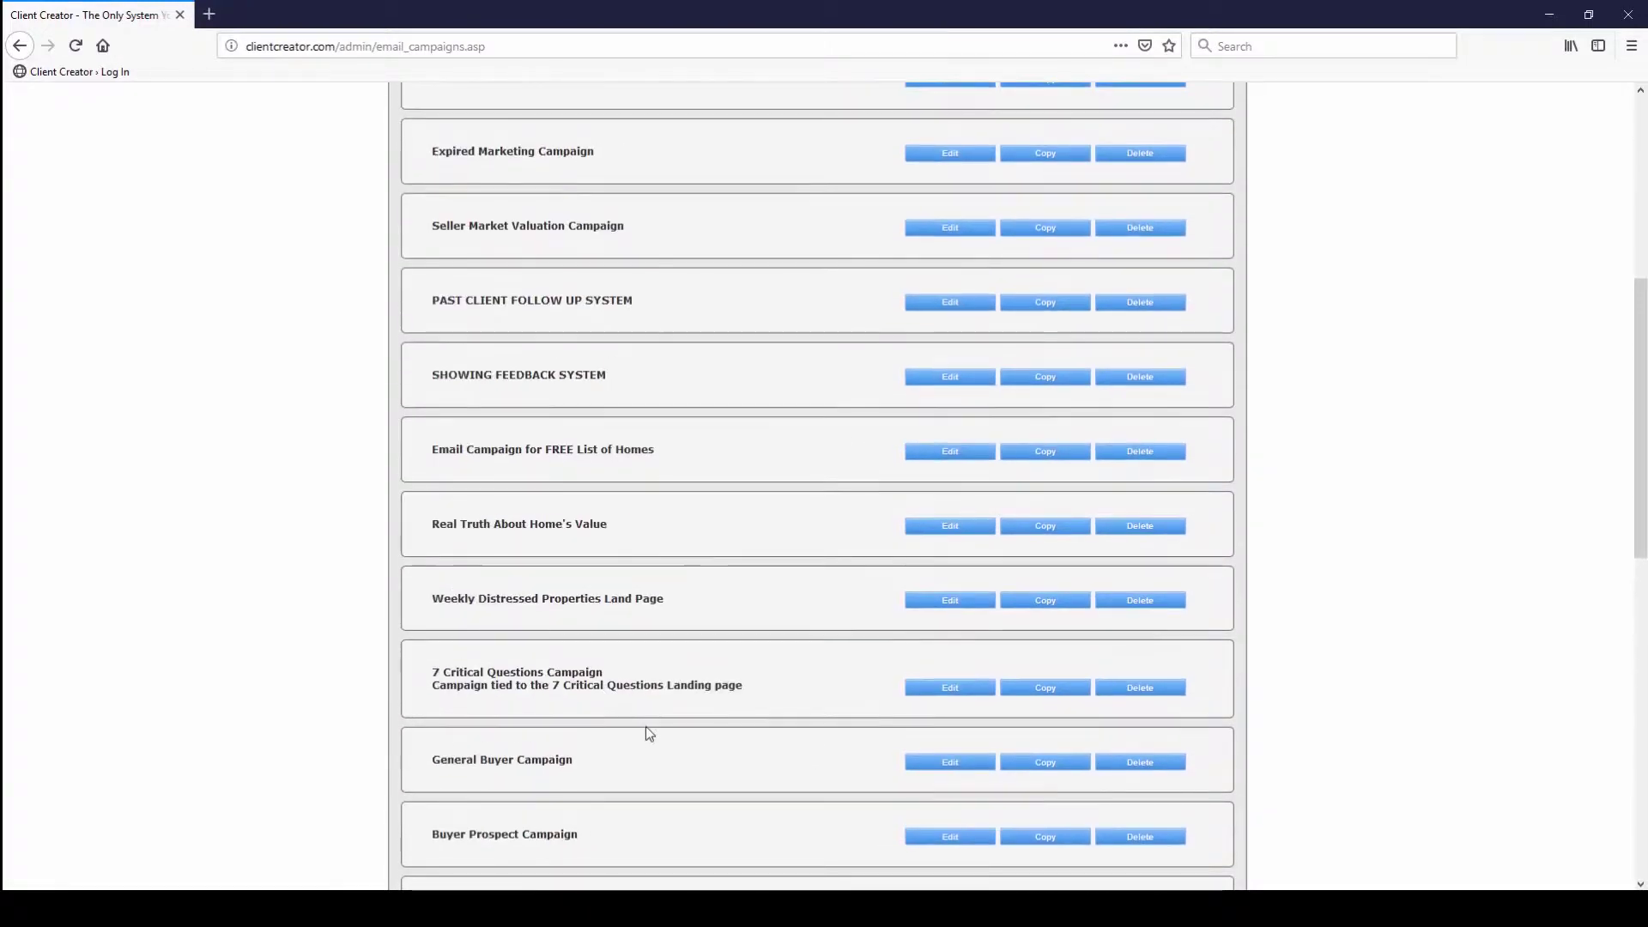
scroll(645, 727, up, 5)
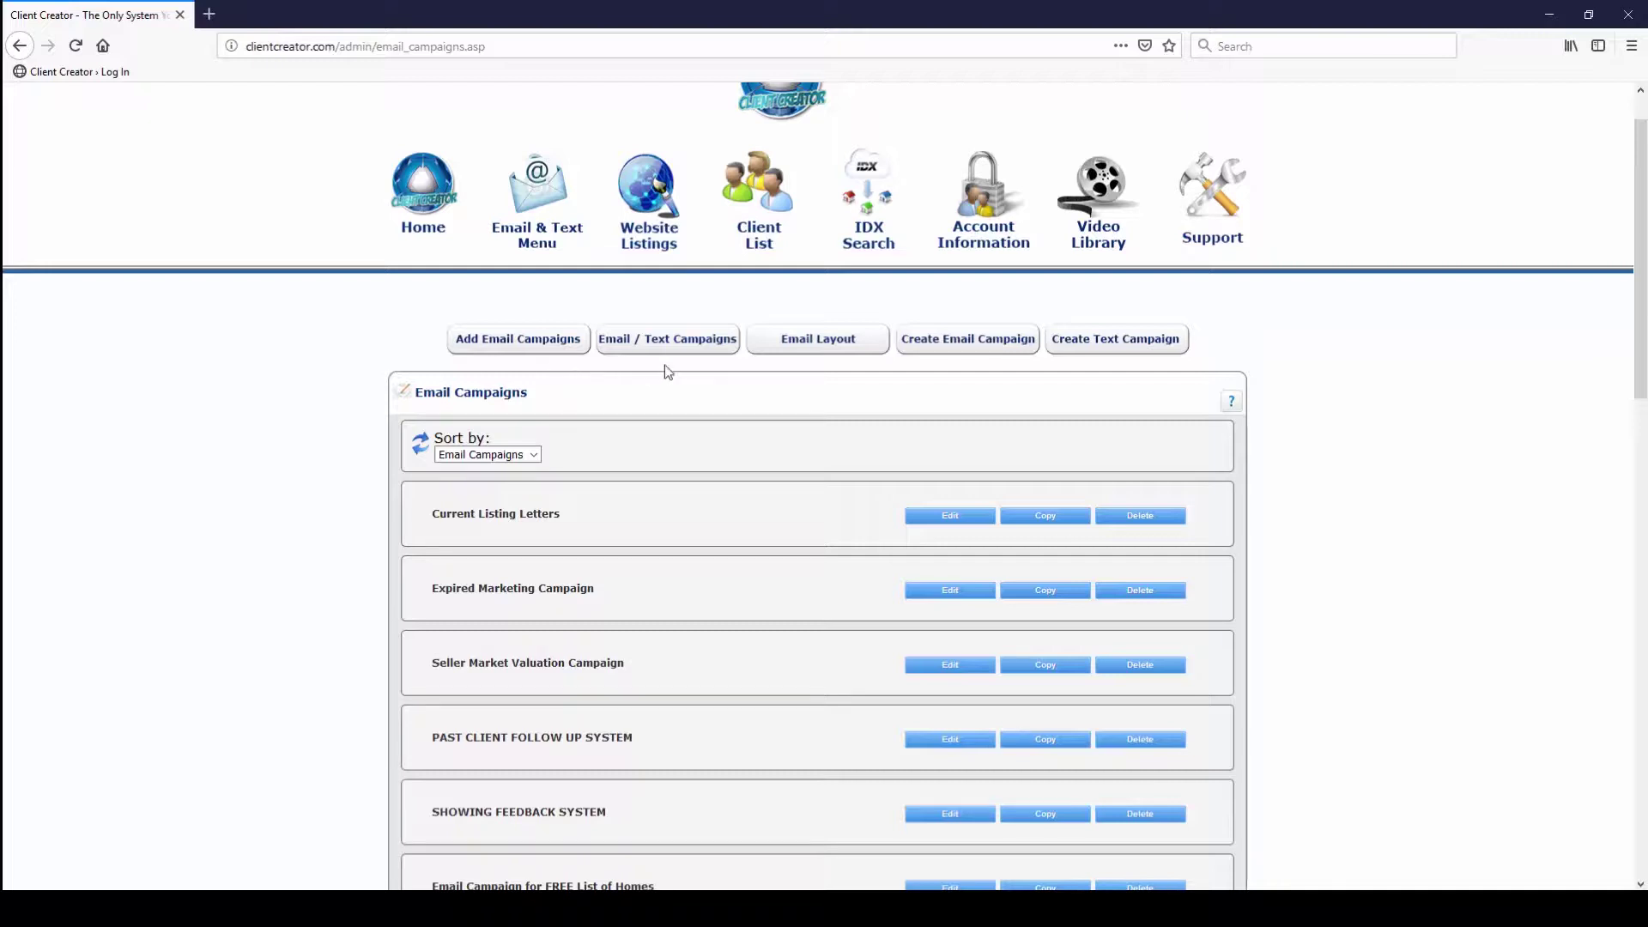
click(670, 341)
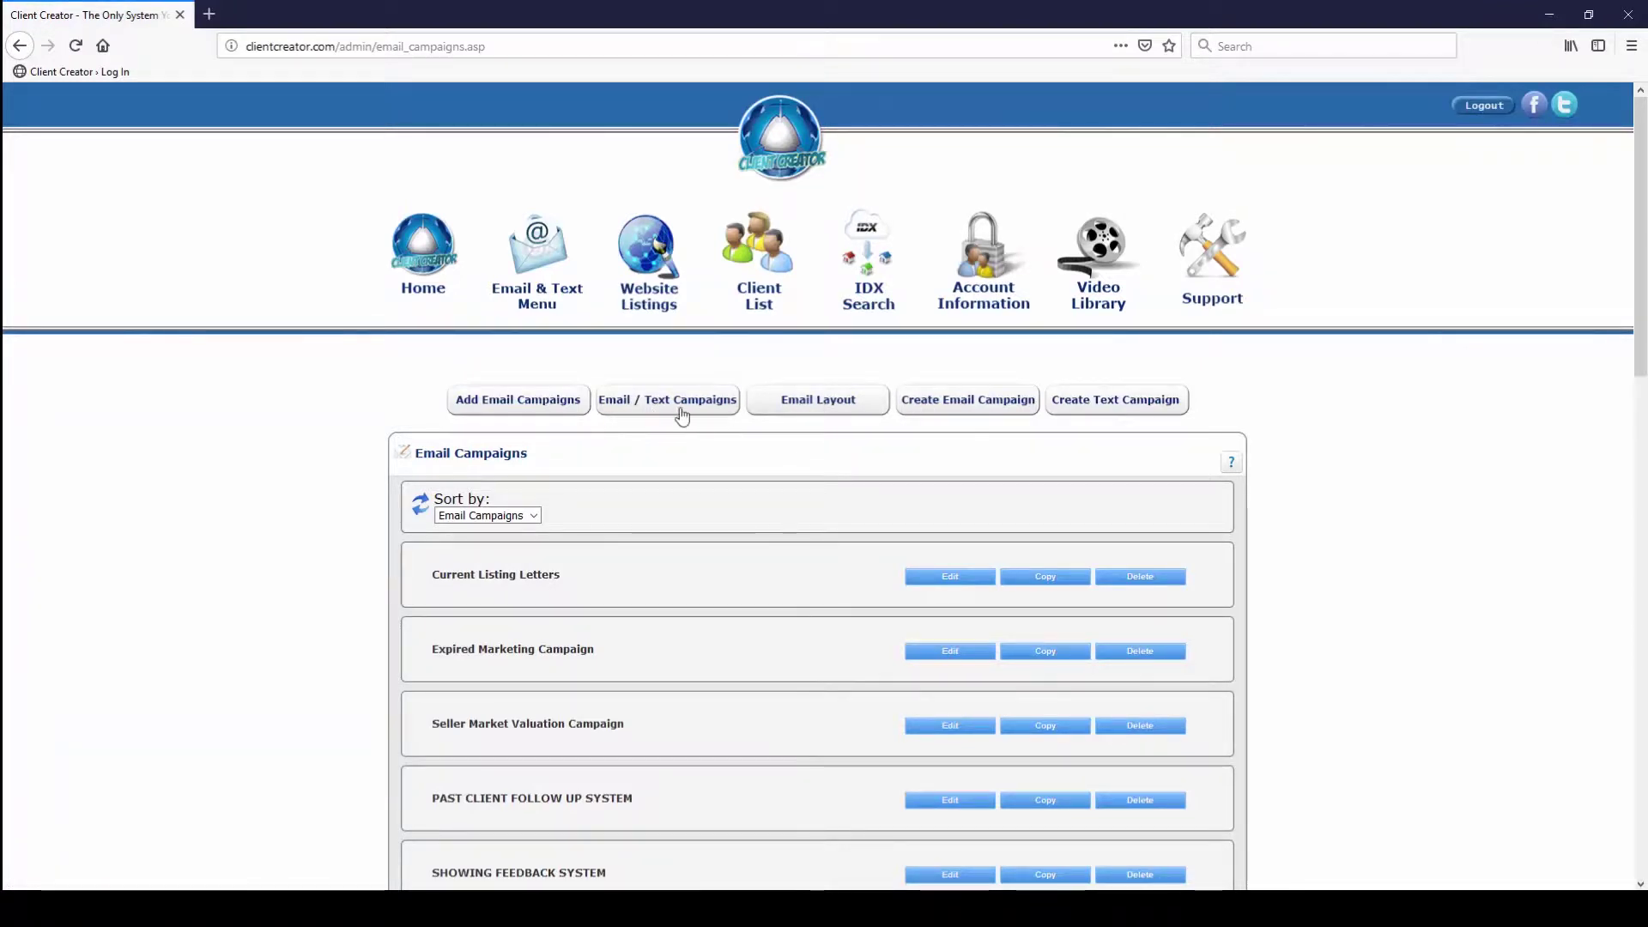
click(566, 411)
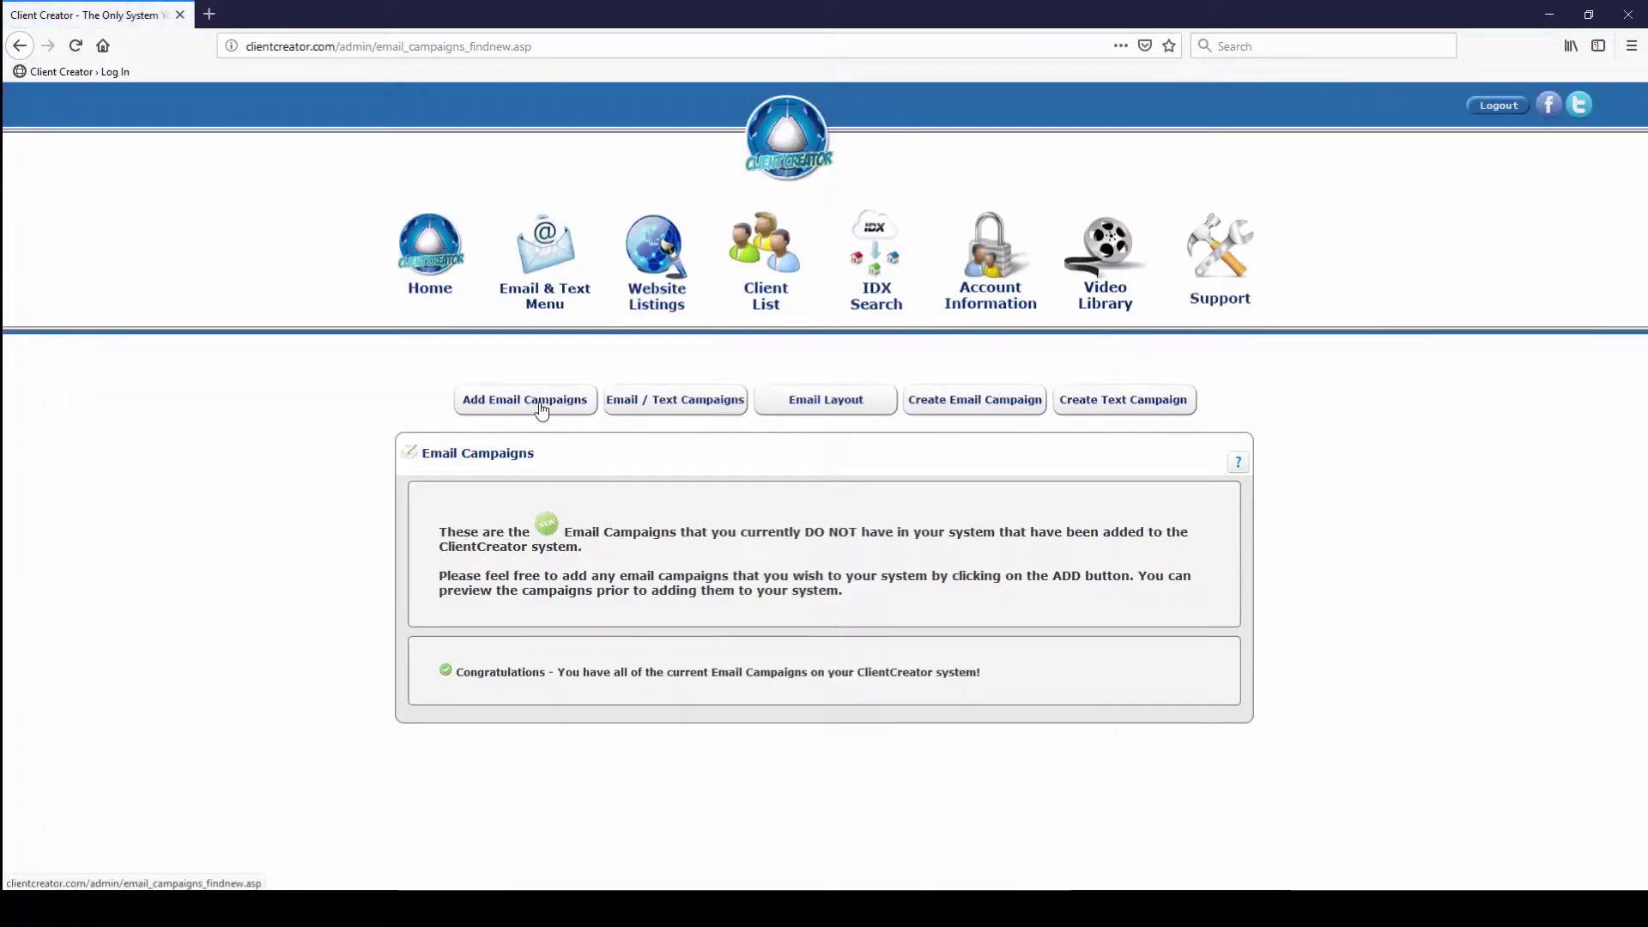
click(667, 408)
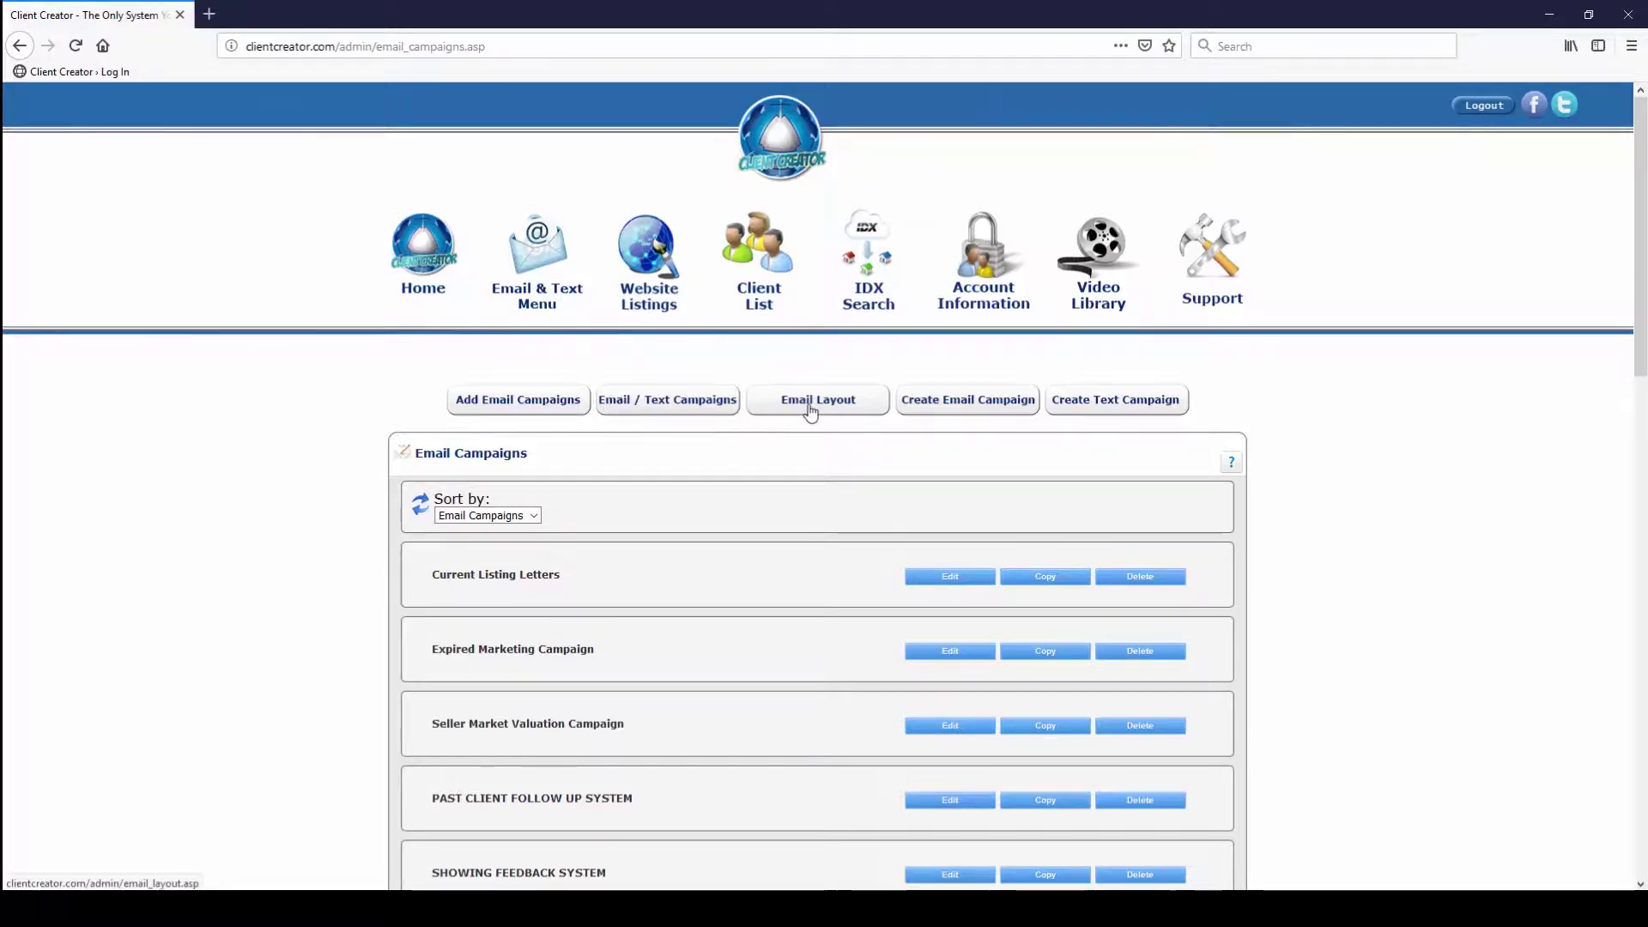
Preview the email layout with the Live the Dream stationery footer in a new tab
click(811, 410)
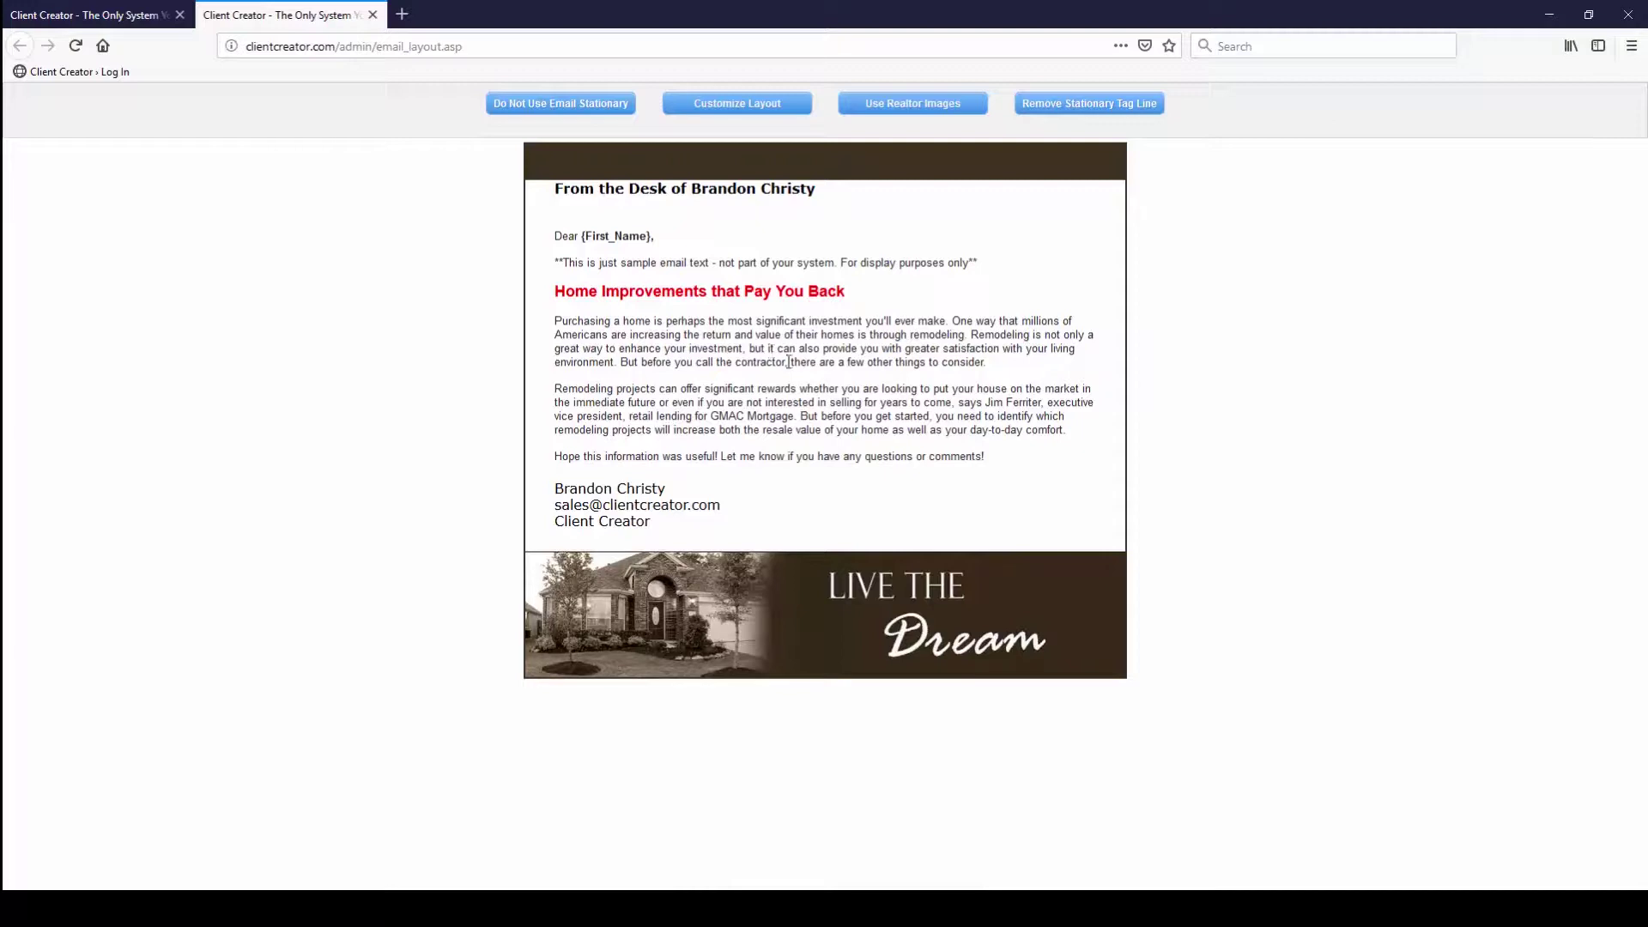
mouse_move(822, 910)
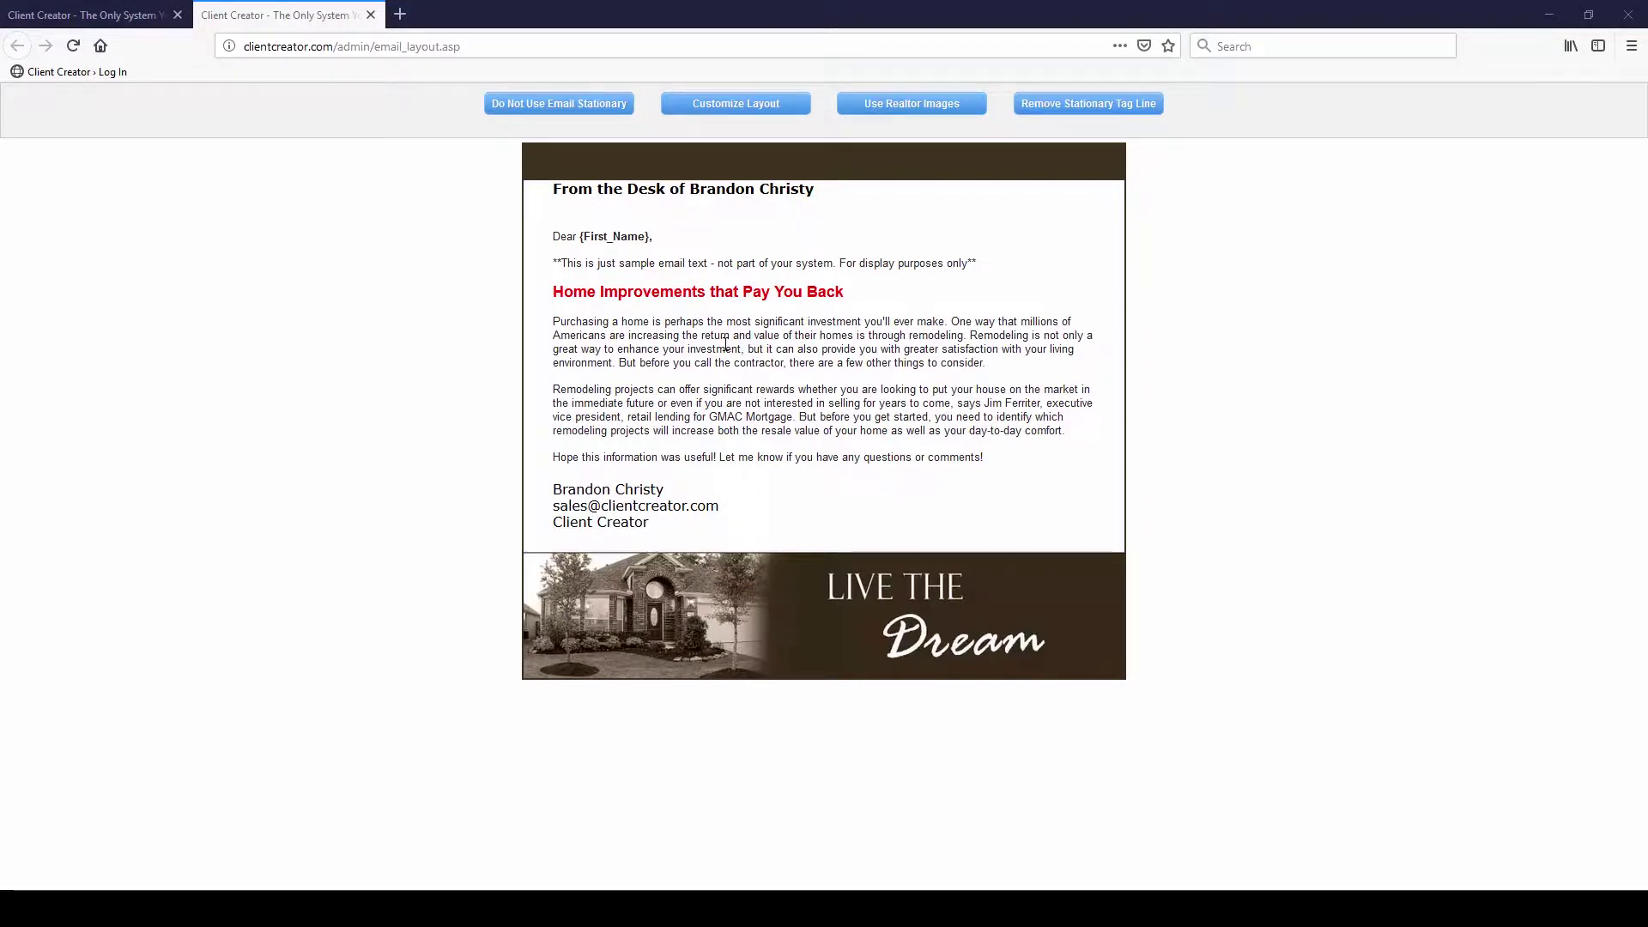
click(598, 110)
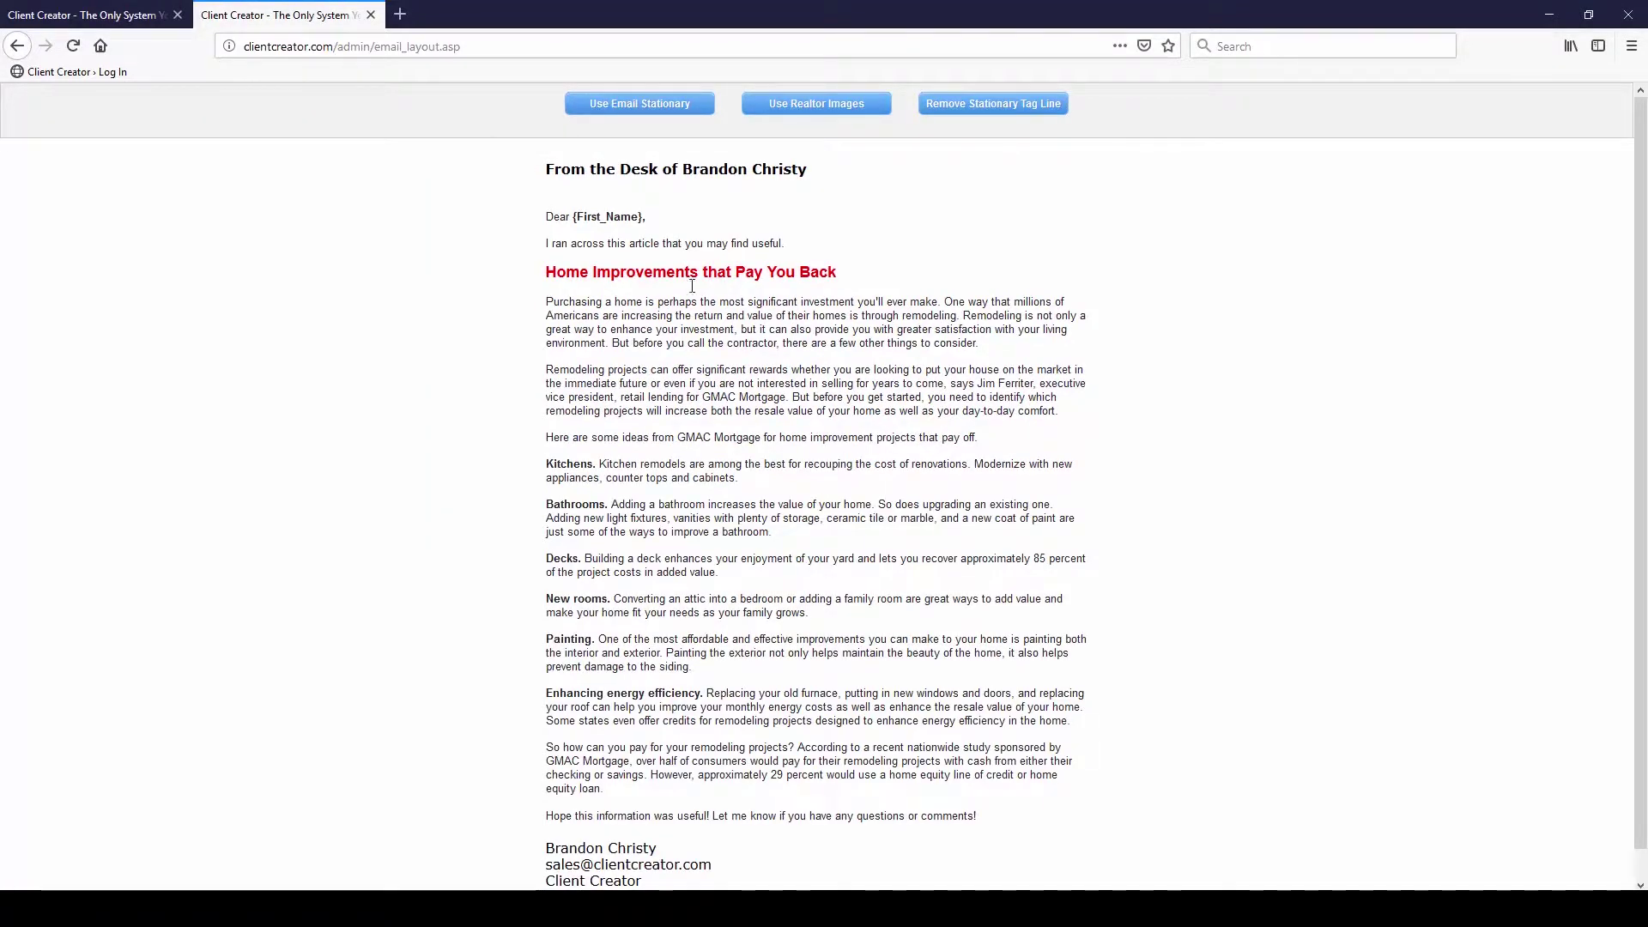
scroll(686, 286, down, 1)
scroll(686, 286, up, 1)
click(662, 105)
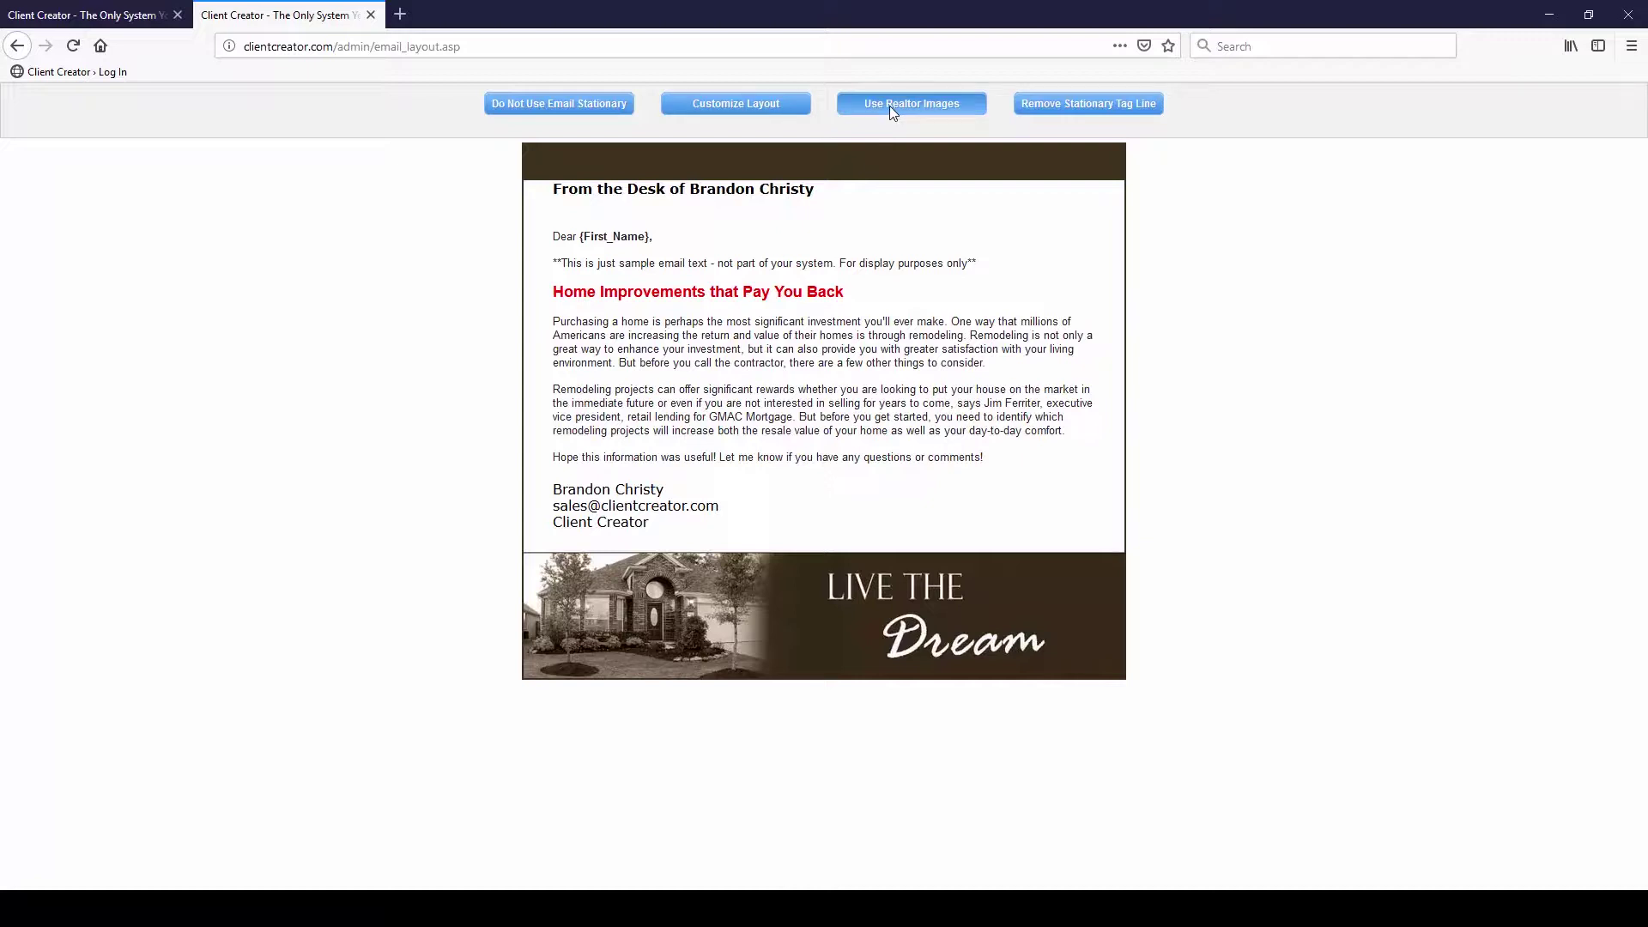
Add the realtor logo and contact header, remove it, then restore it
click(889, 106)
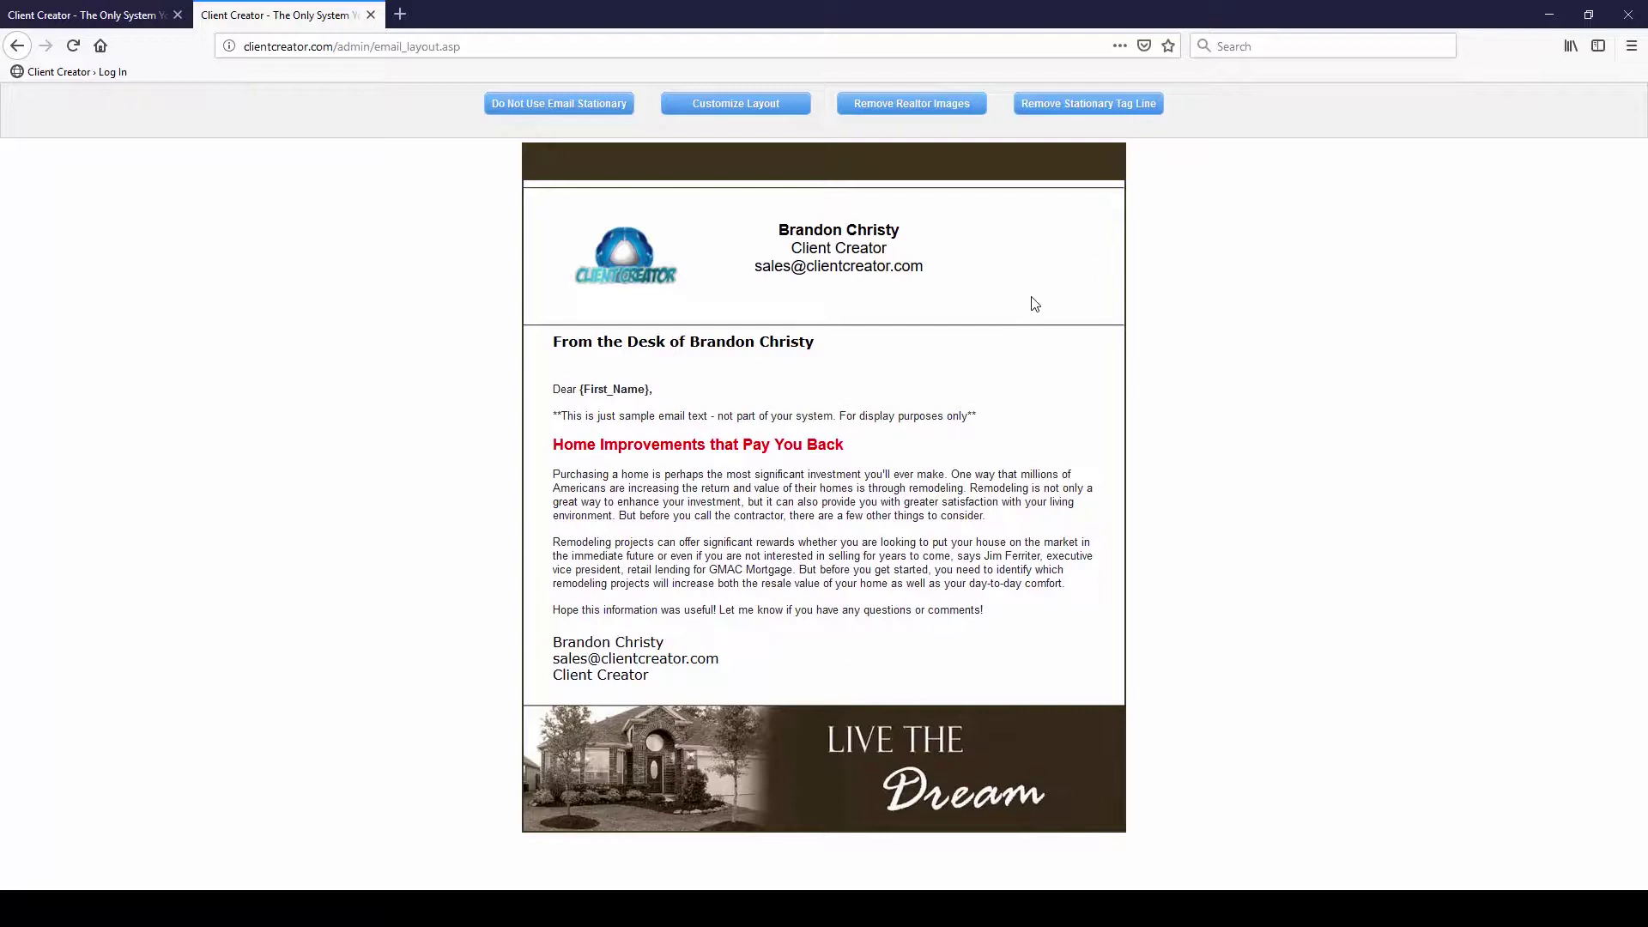
click(931, 110)
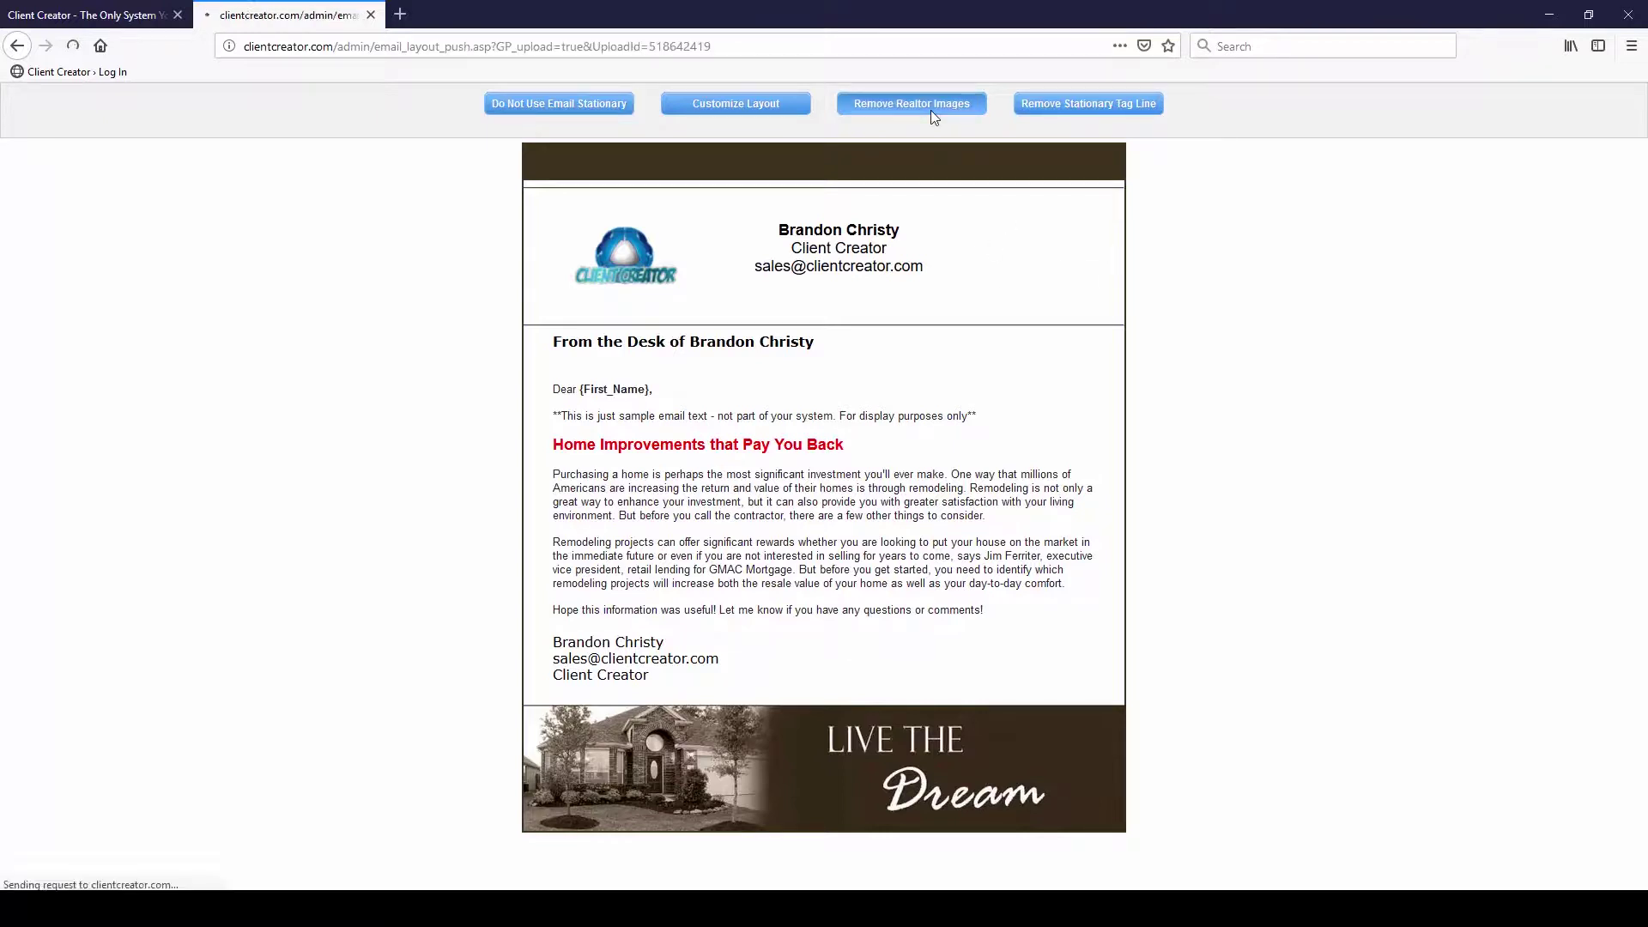
click(919, 108)
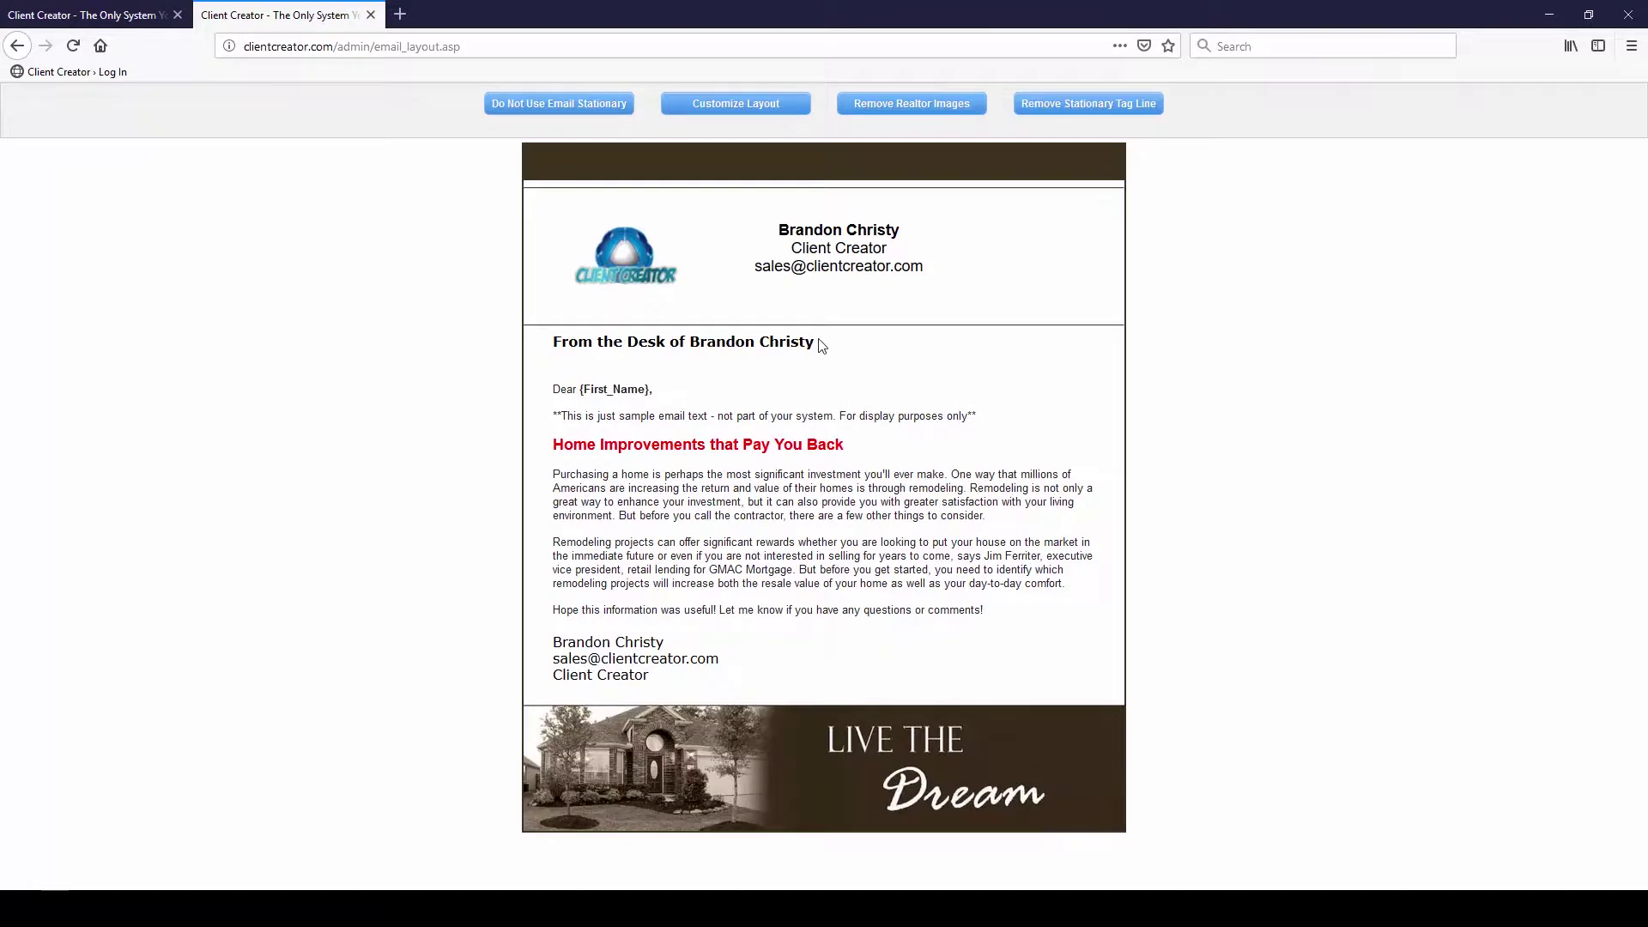
Remove the stationery tag line above the sample email's greeting
drag(821, 345, 550, 346)
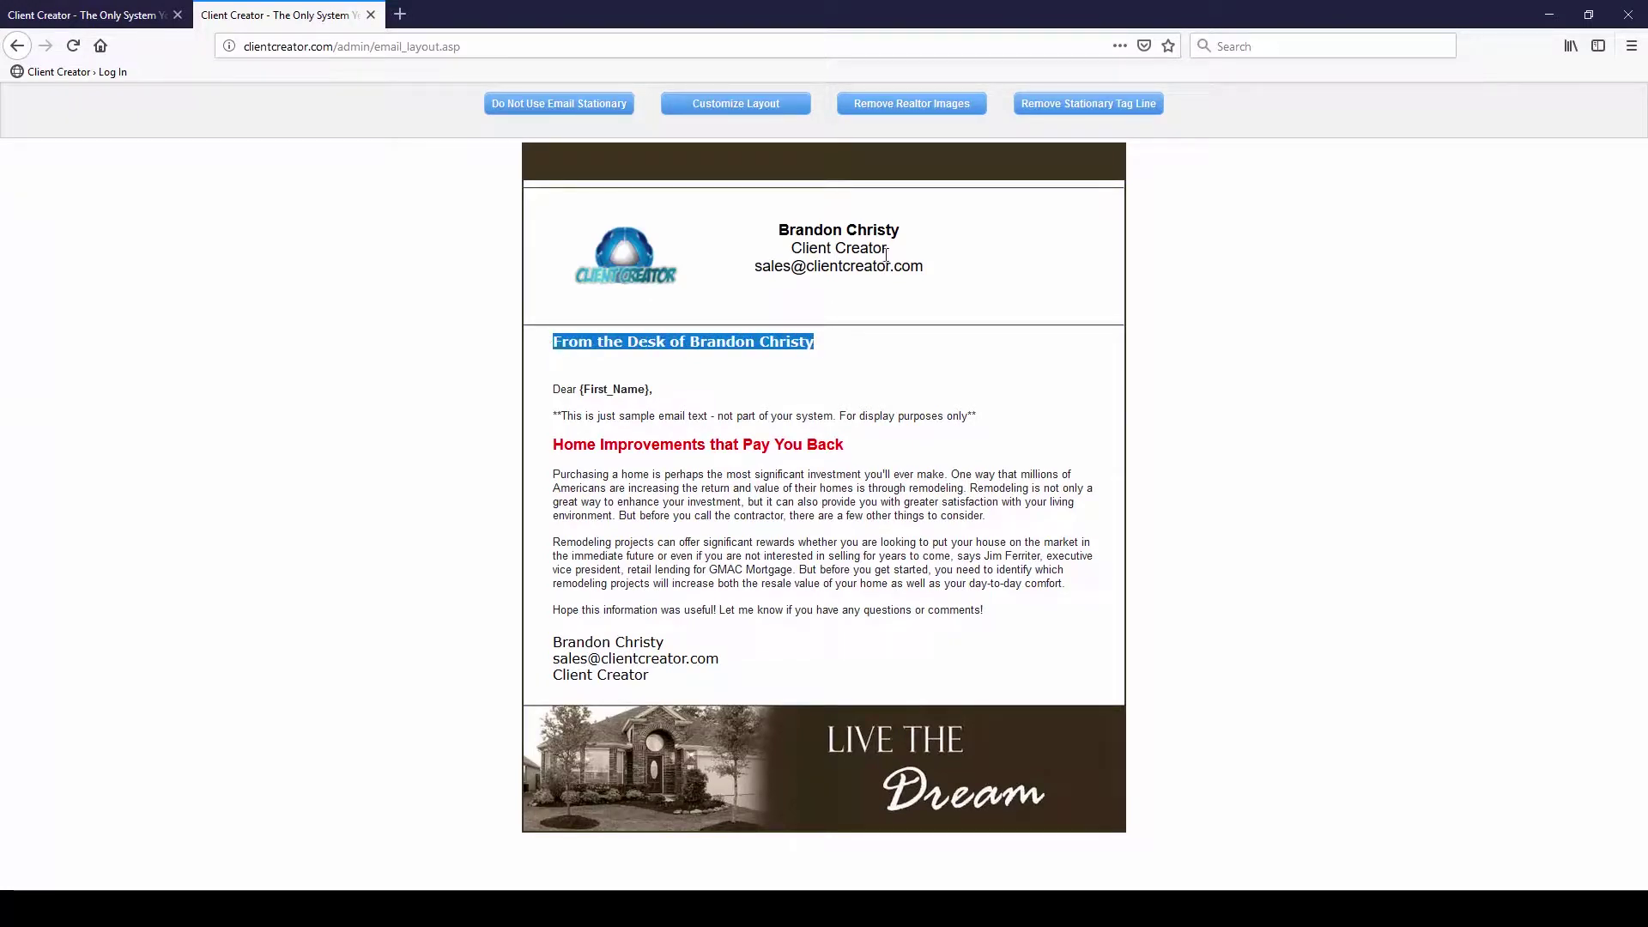
click(1079, 104)
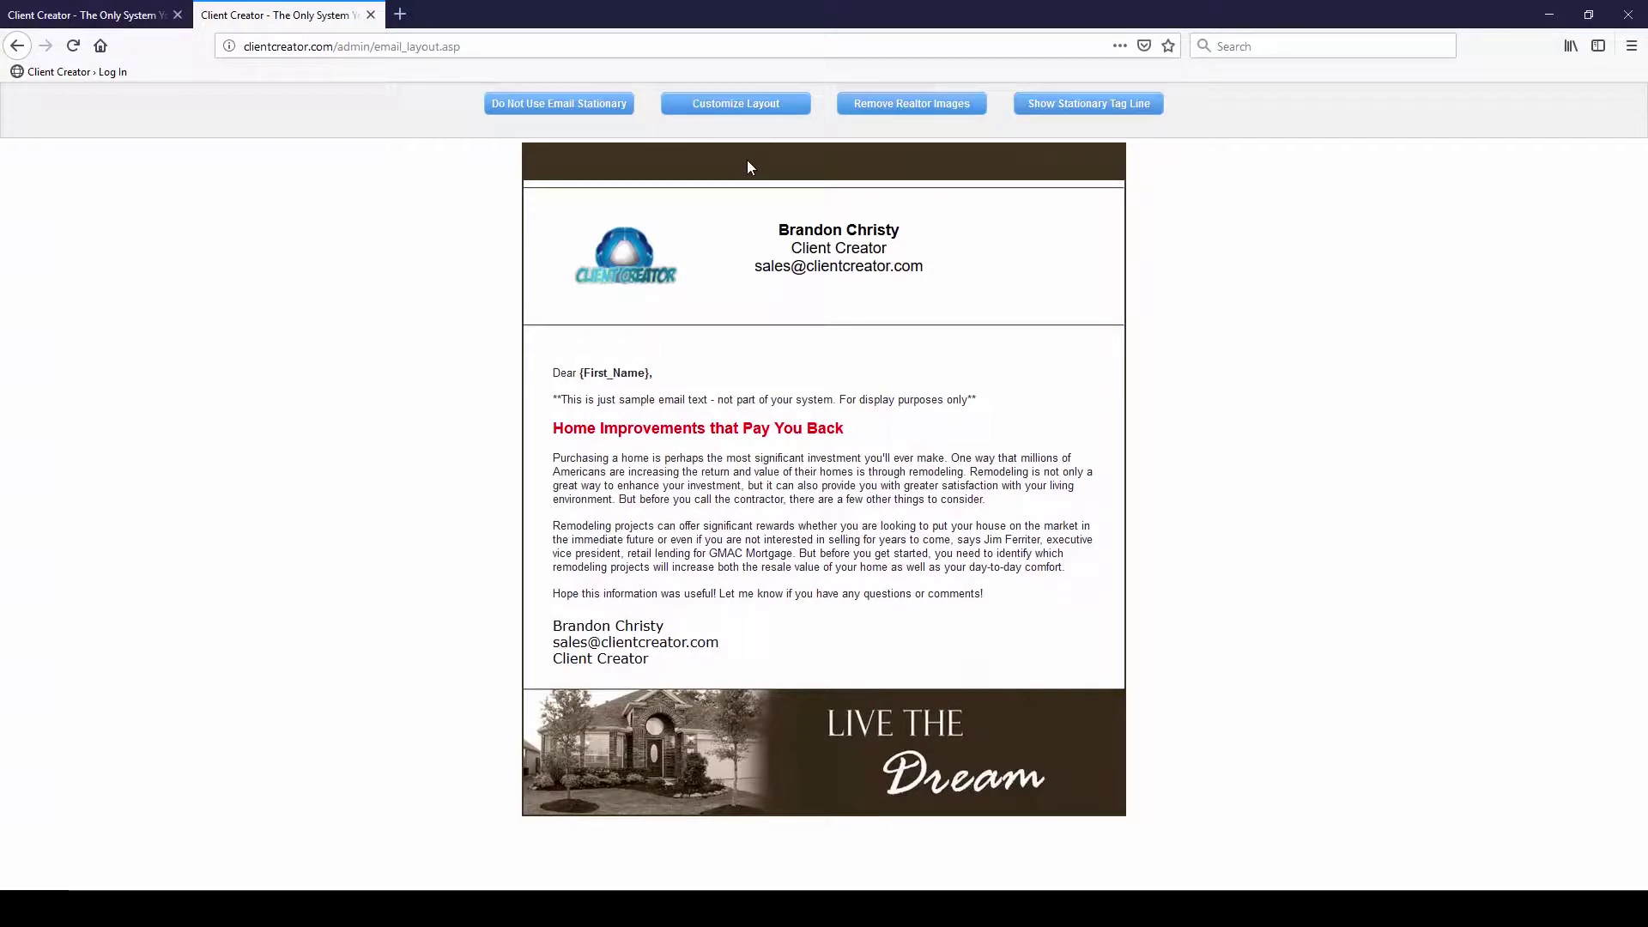
click(745, 106)
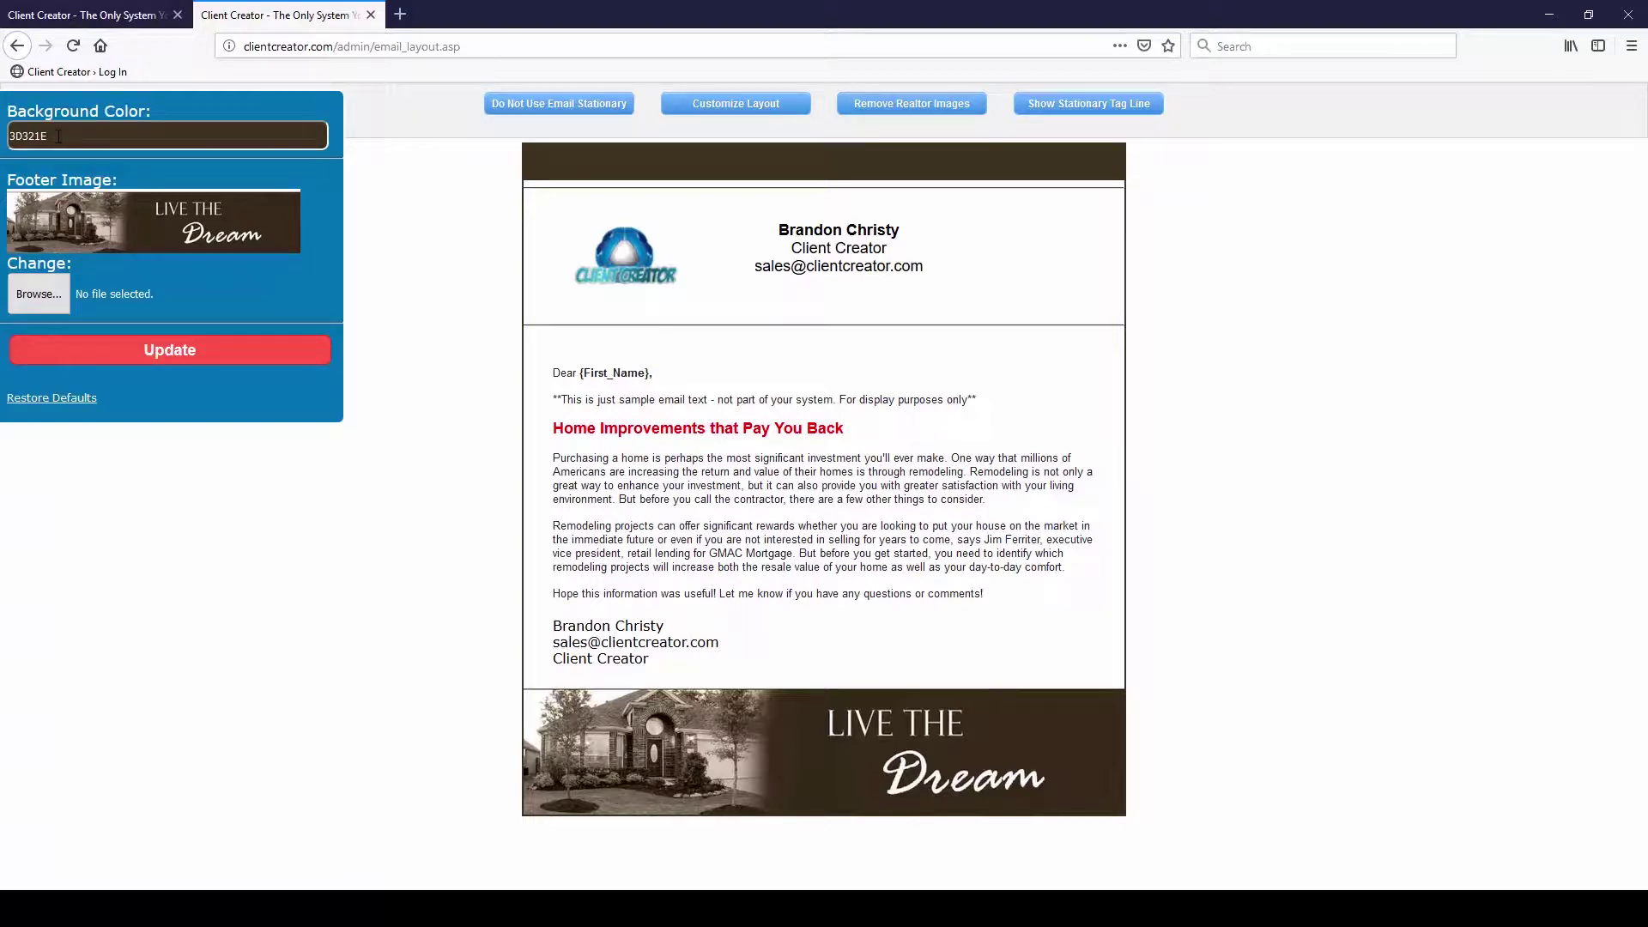
Change the layout background colour to dark blue 0F213D and apply it
click(58, 135)
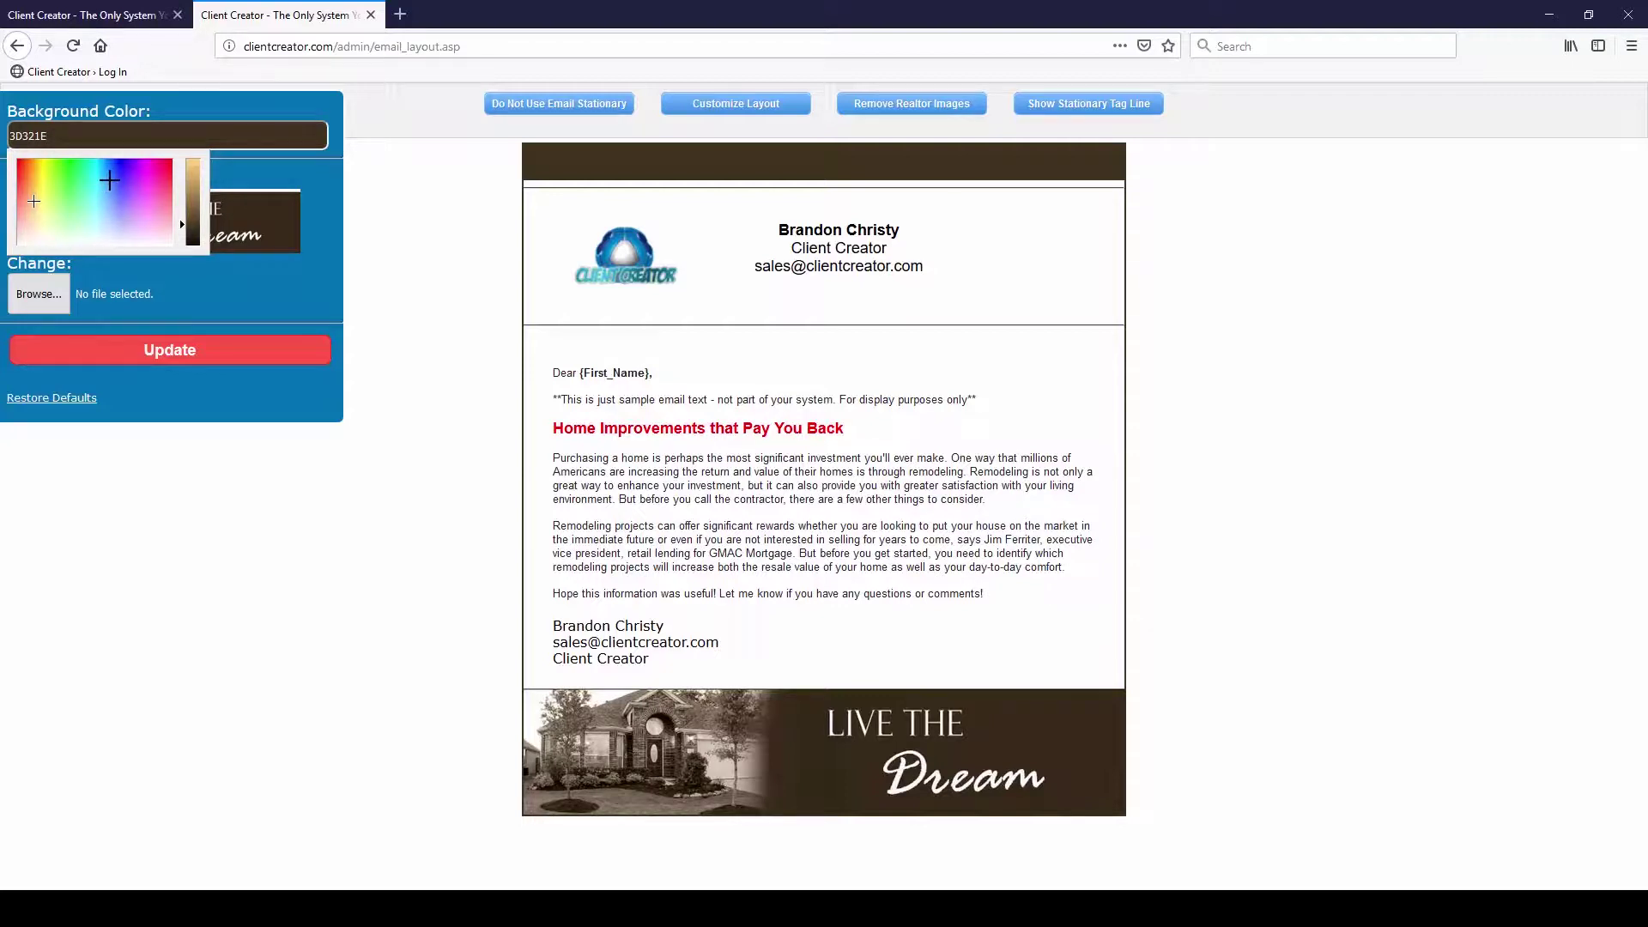
click(110, 180)
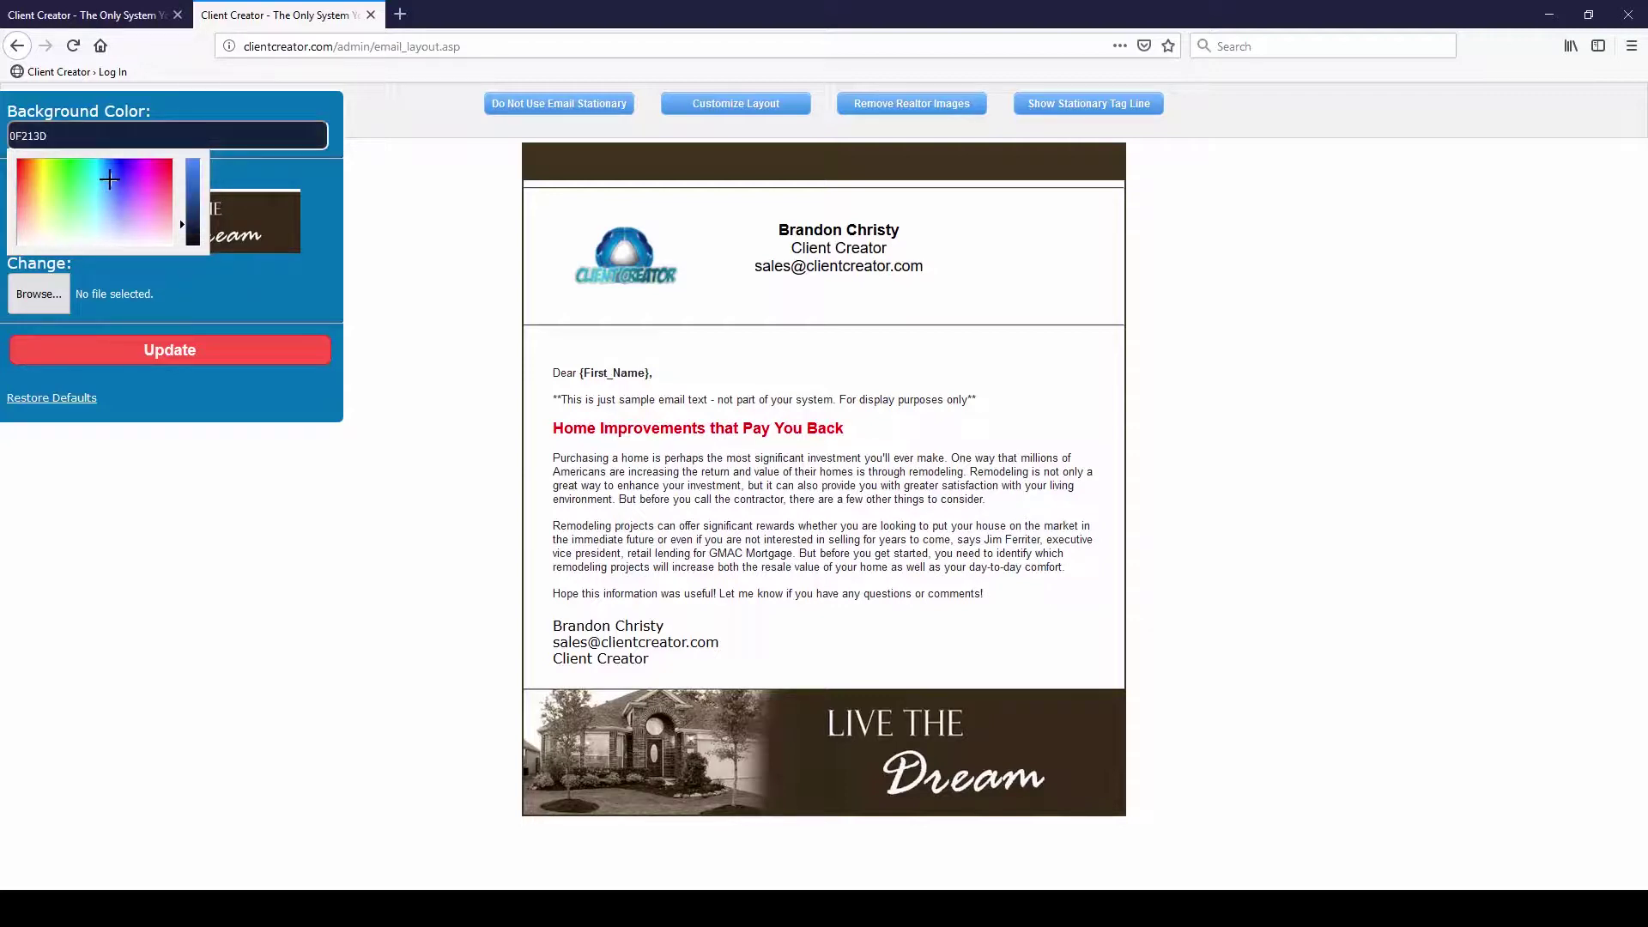
click(175, 317)
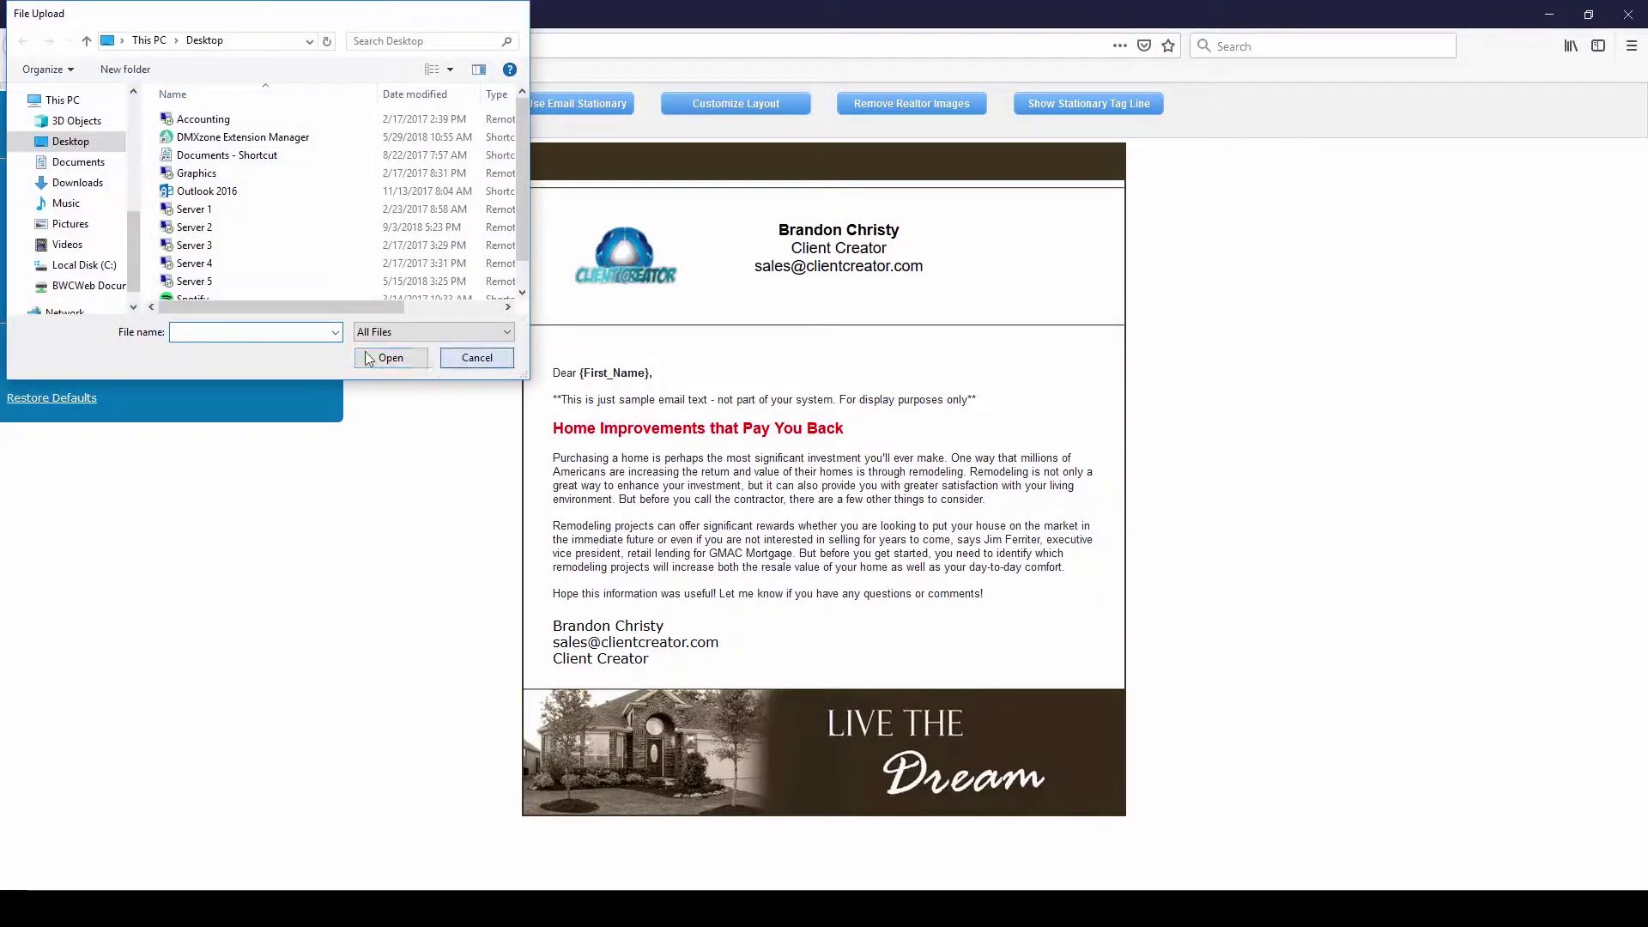
key(Escape)
click(203, 352)
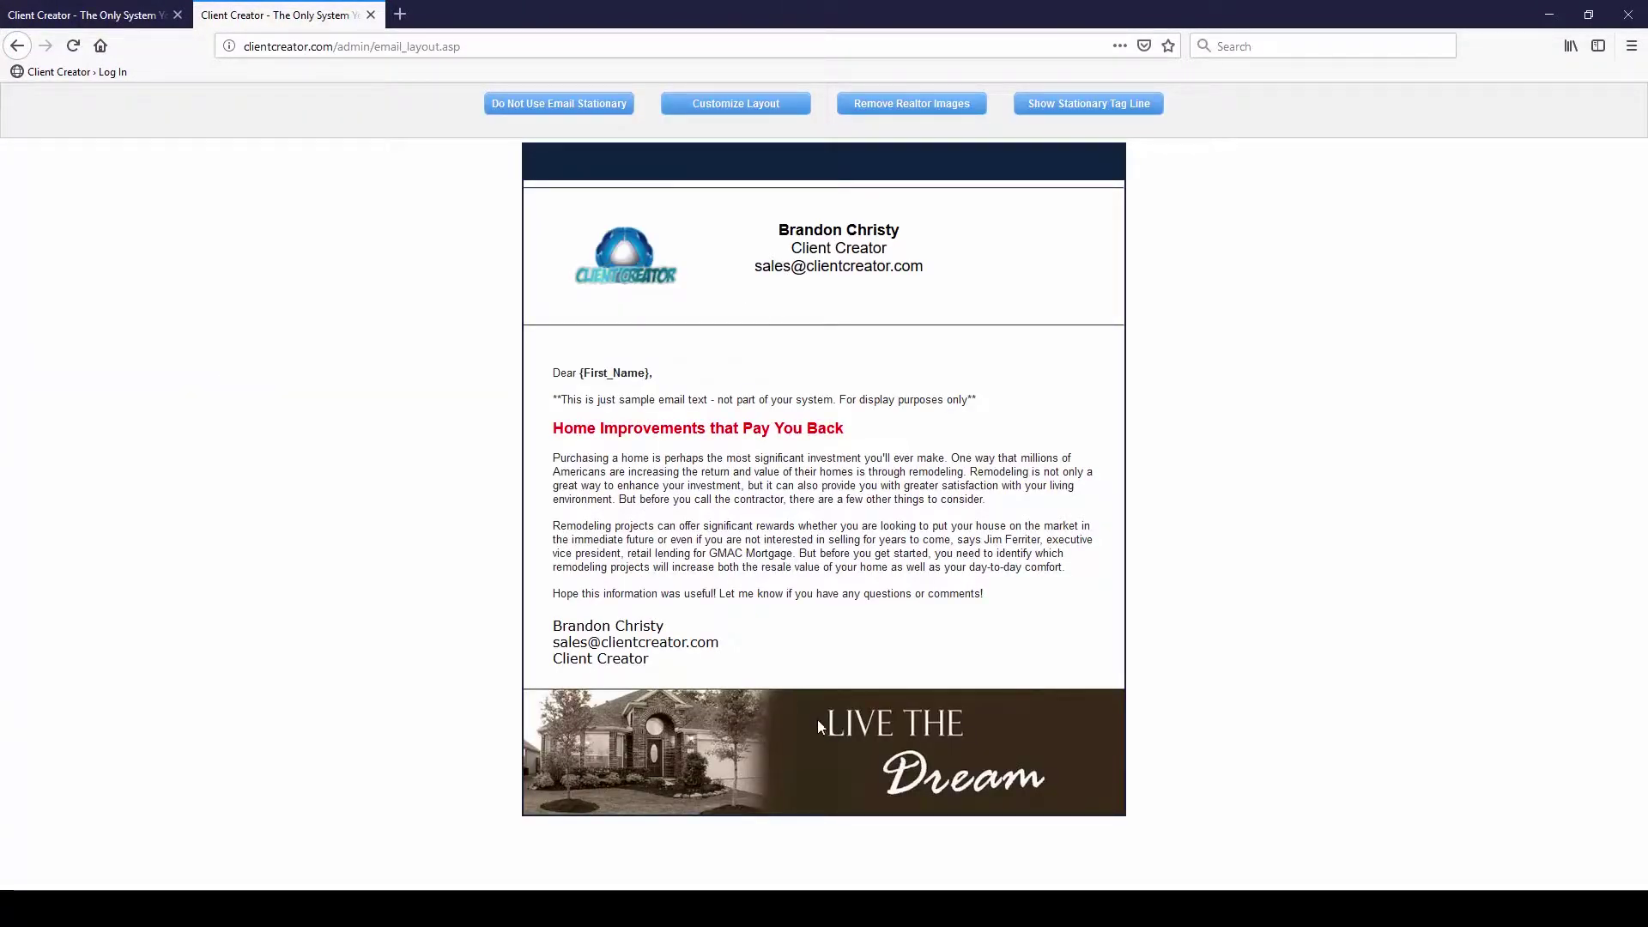
click(744, 108)
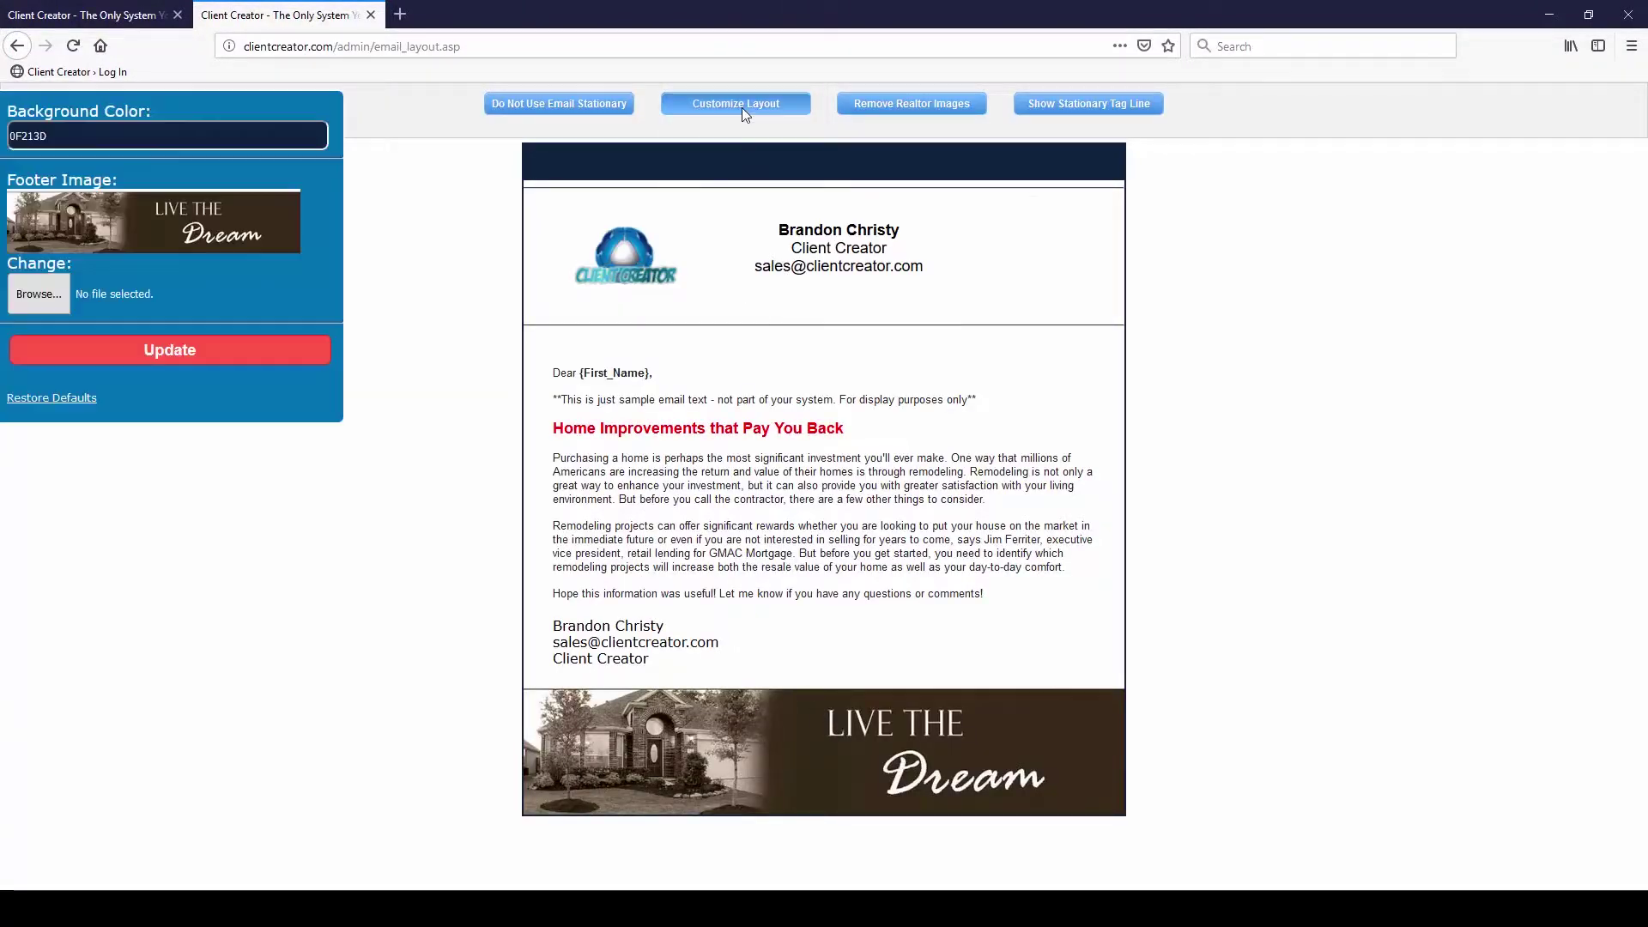
Upload 159 Laurie-50(1).jpg from Downloads as the footer image and apply it
click(43, 297)
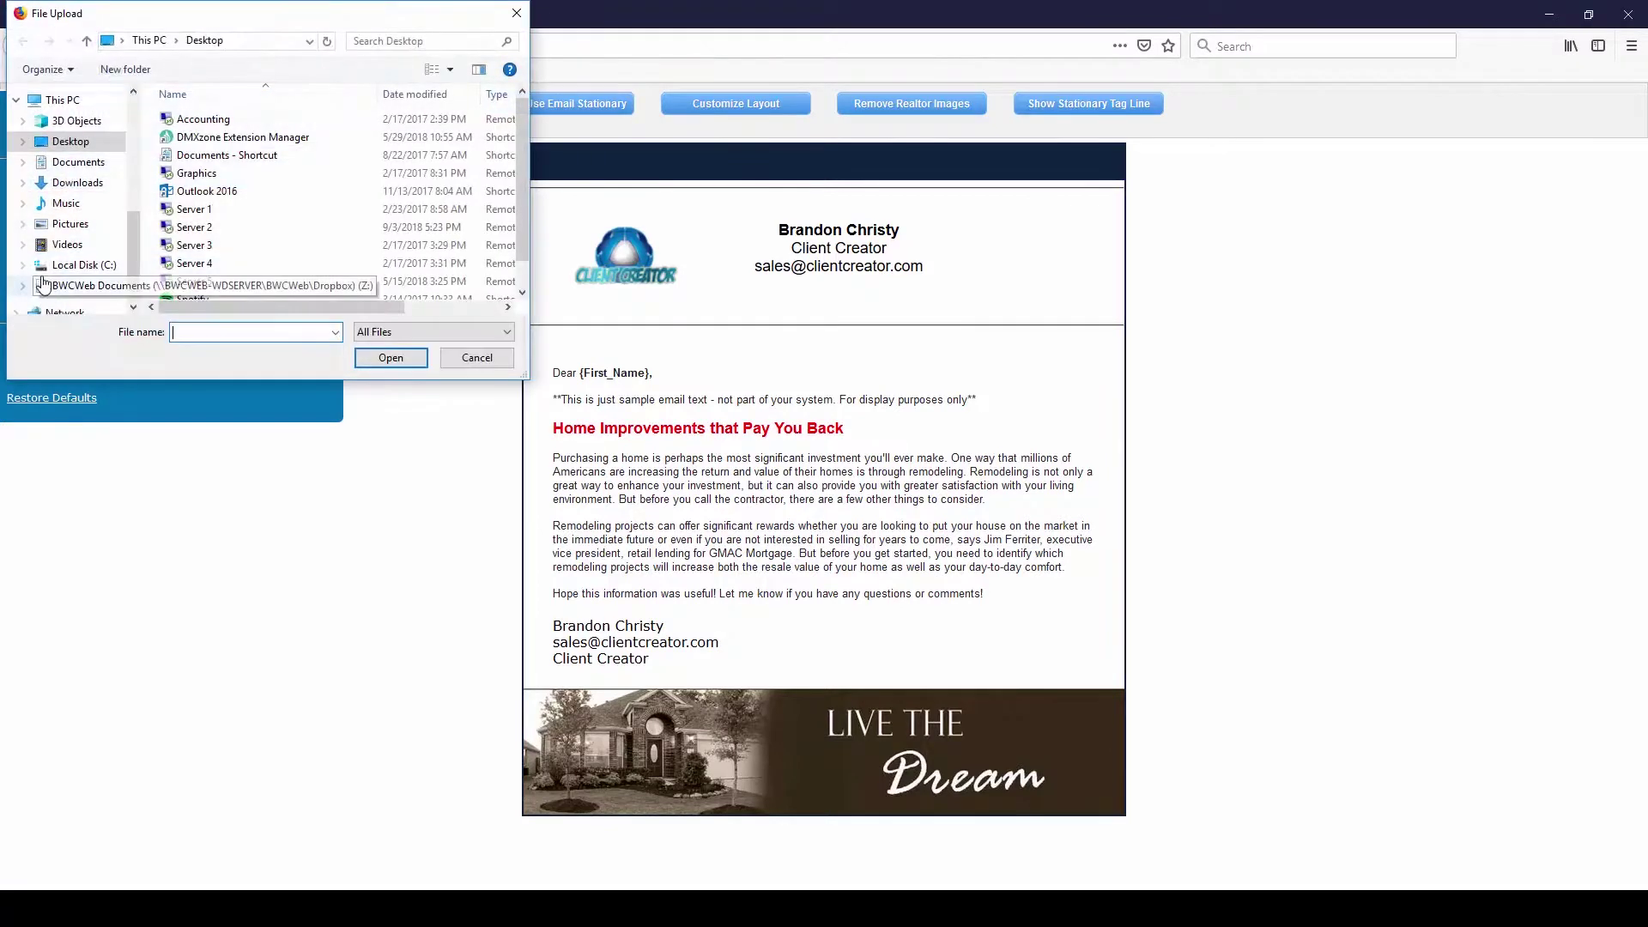
click(76, 182)
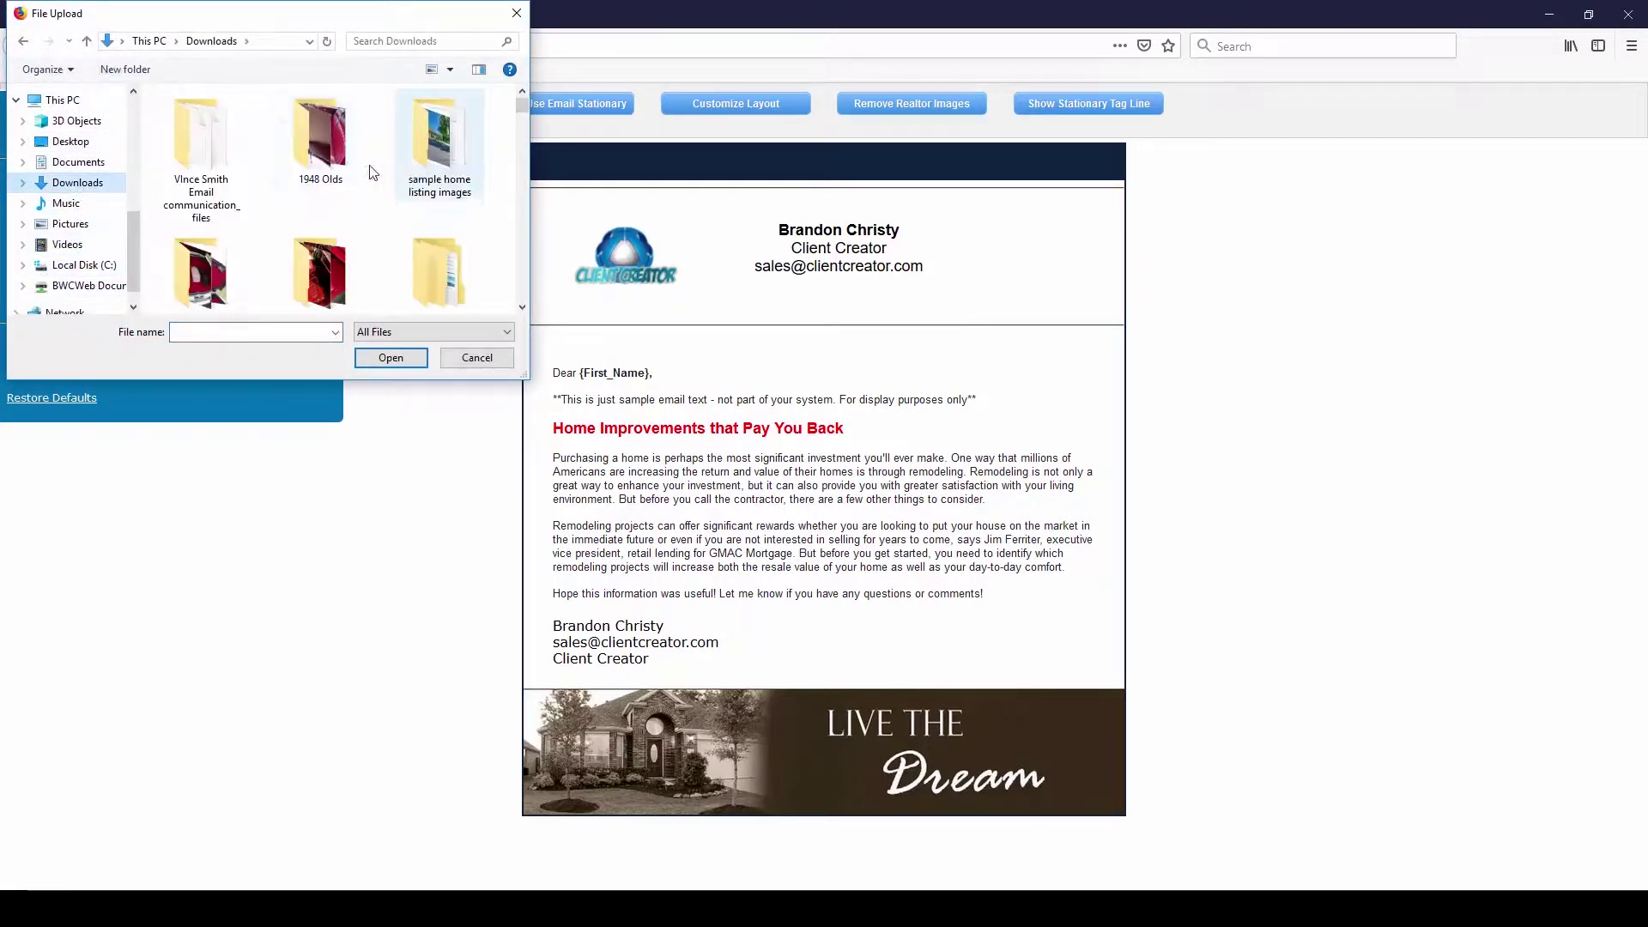
scroll(520, 106, down, 10)
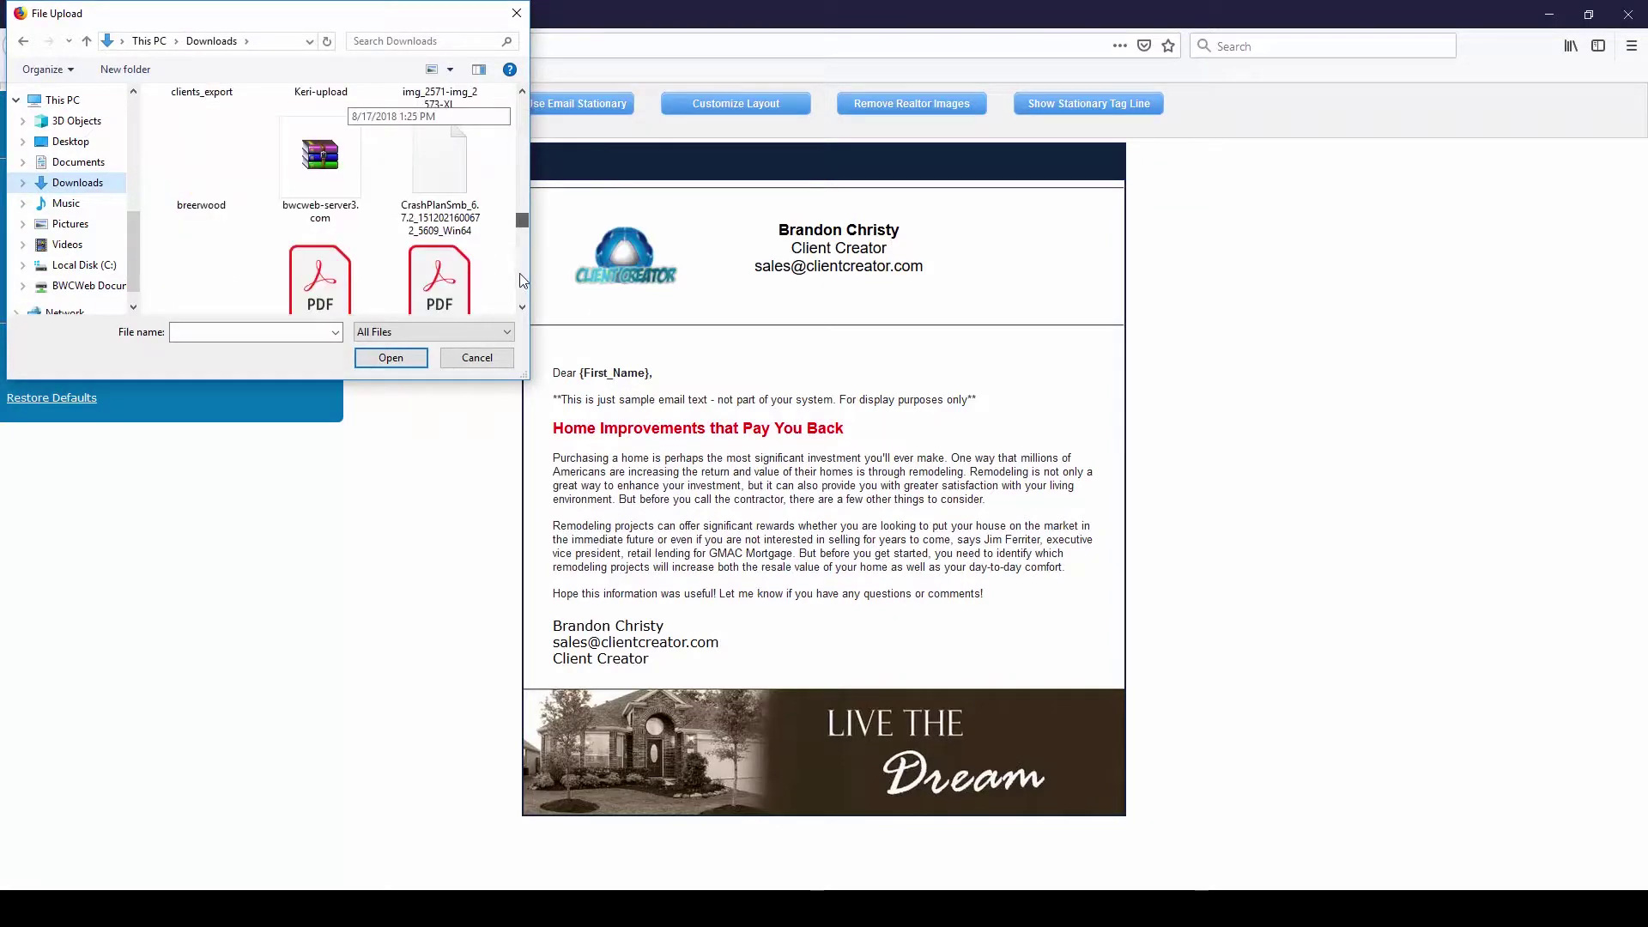
double_click(440, 176)
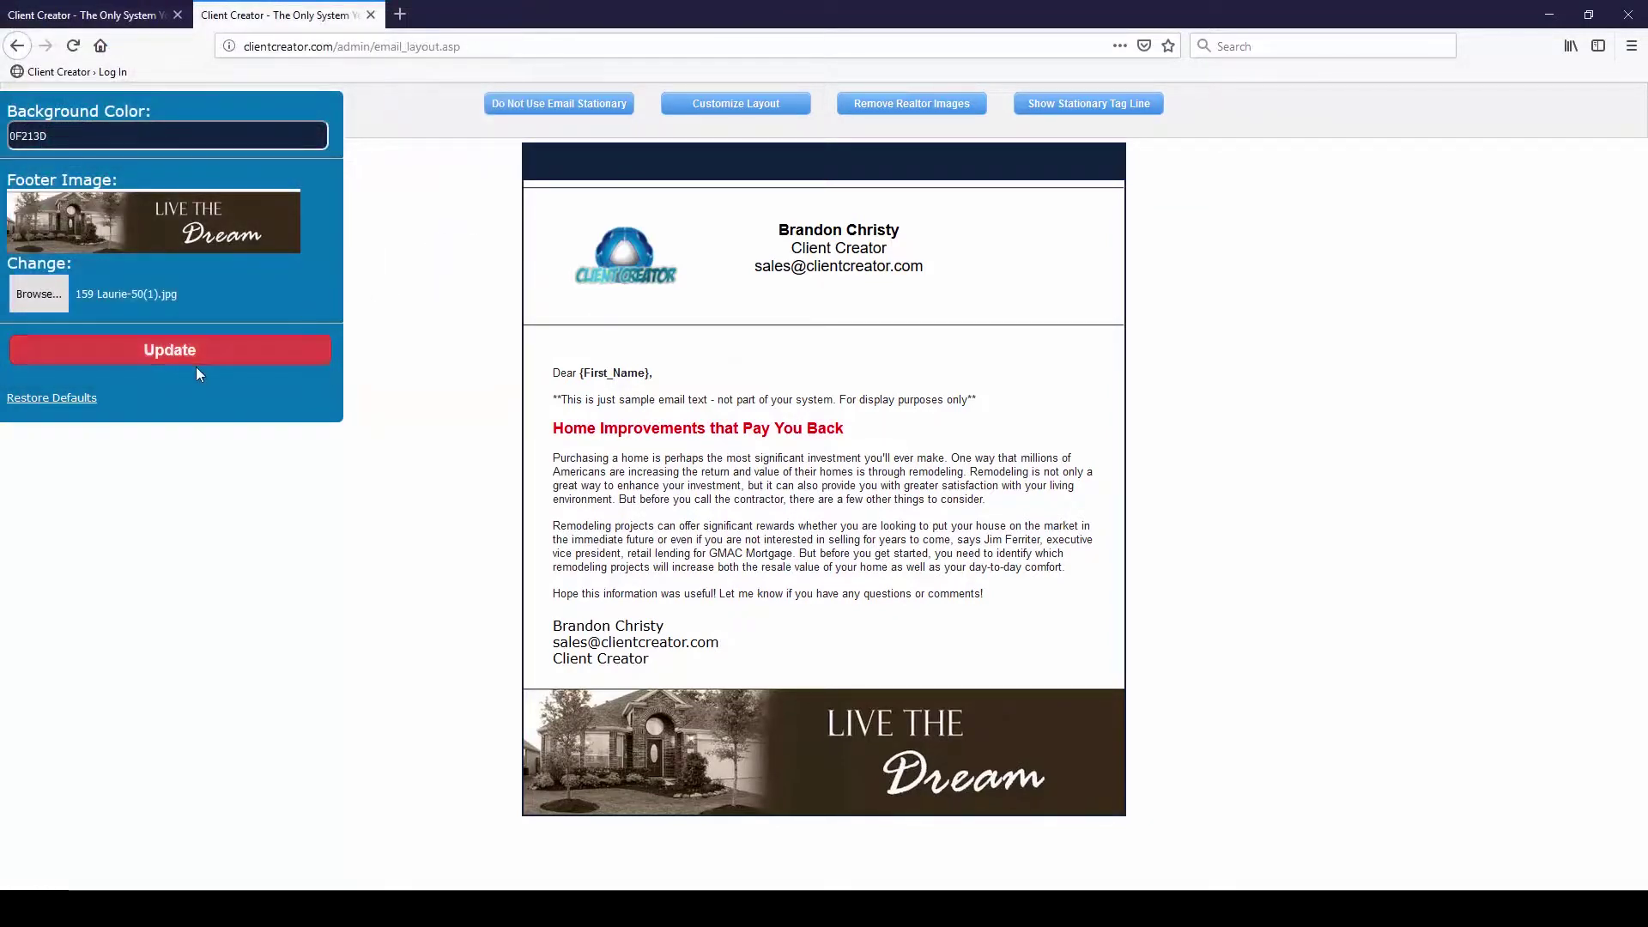
click(174, 354)
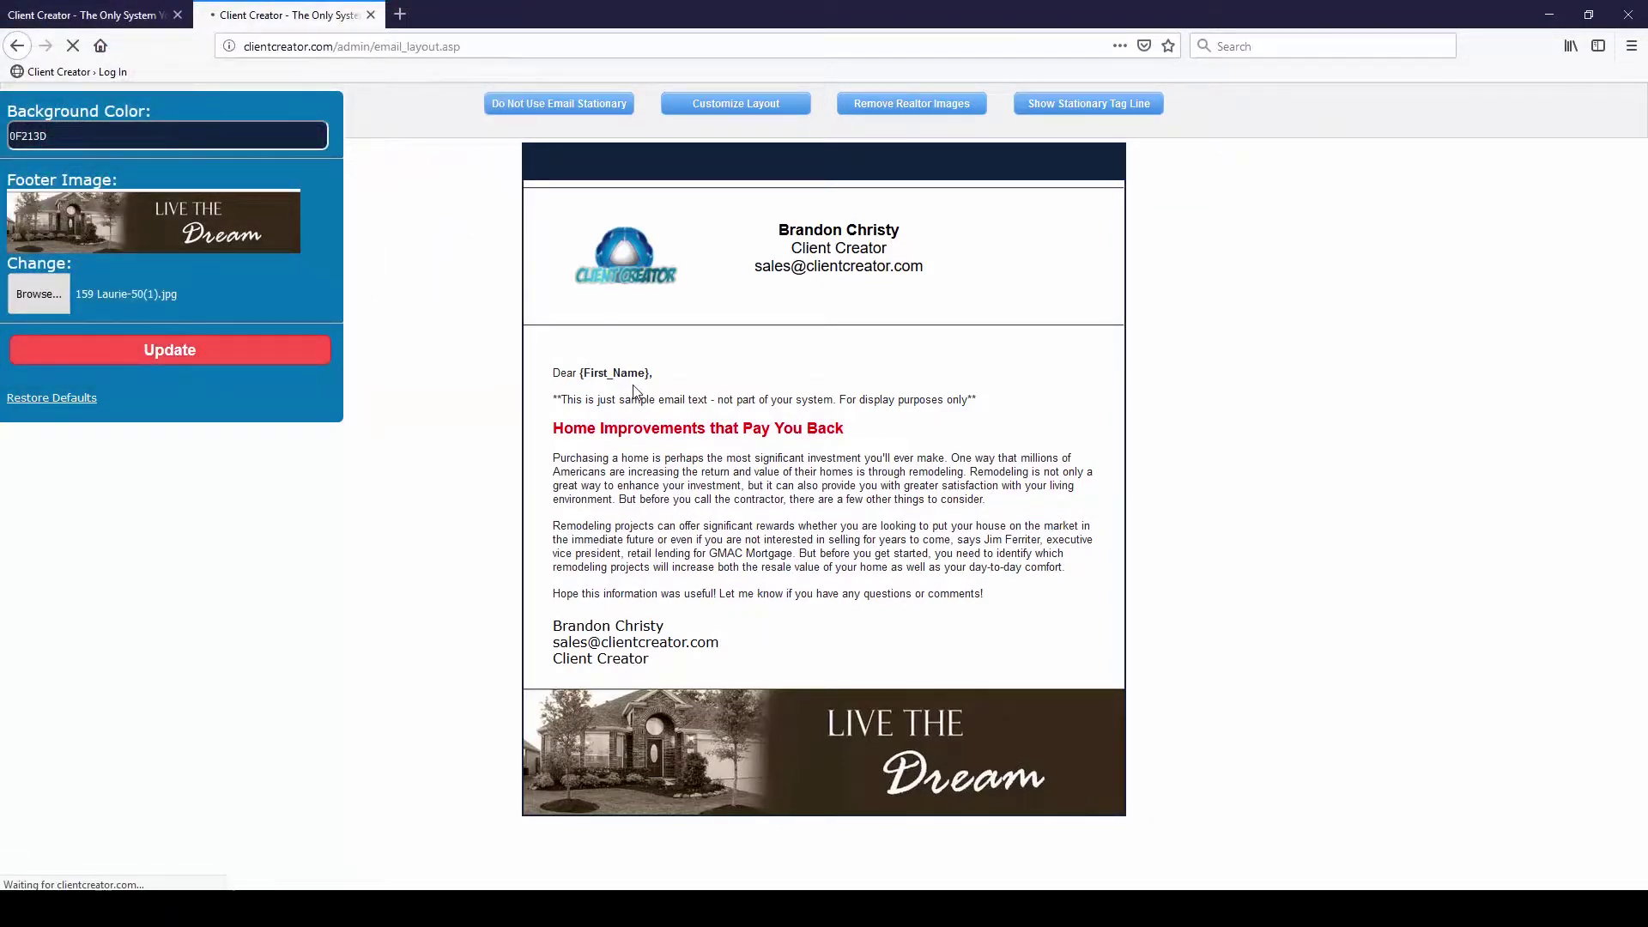
Restore the email layout to its default stationery settings
scroll(996, 625, down, 2)
scroll(1000, 622, down, 2)
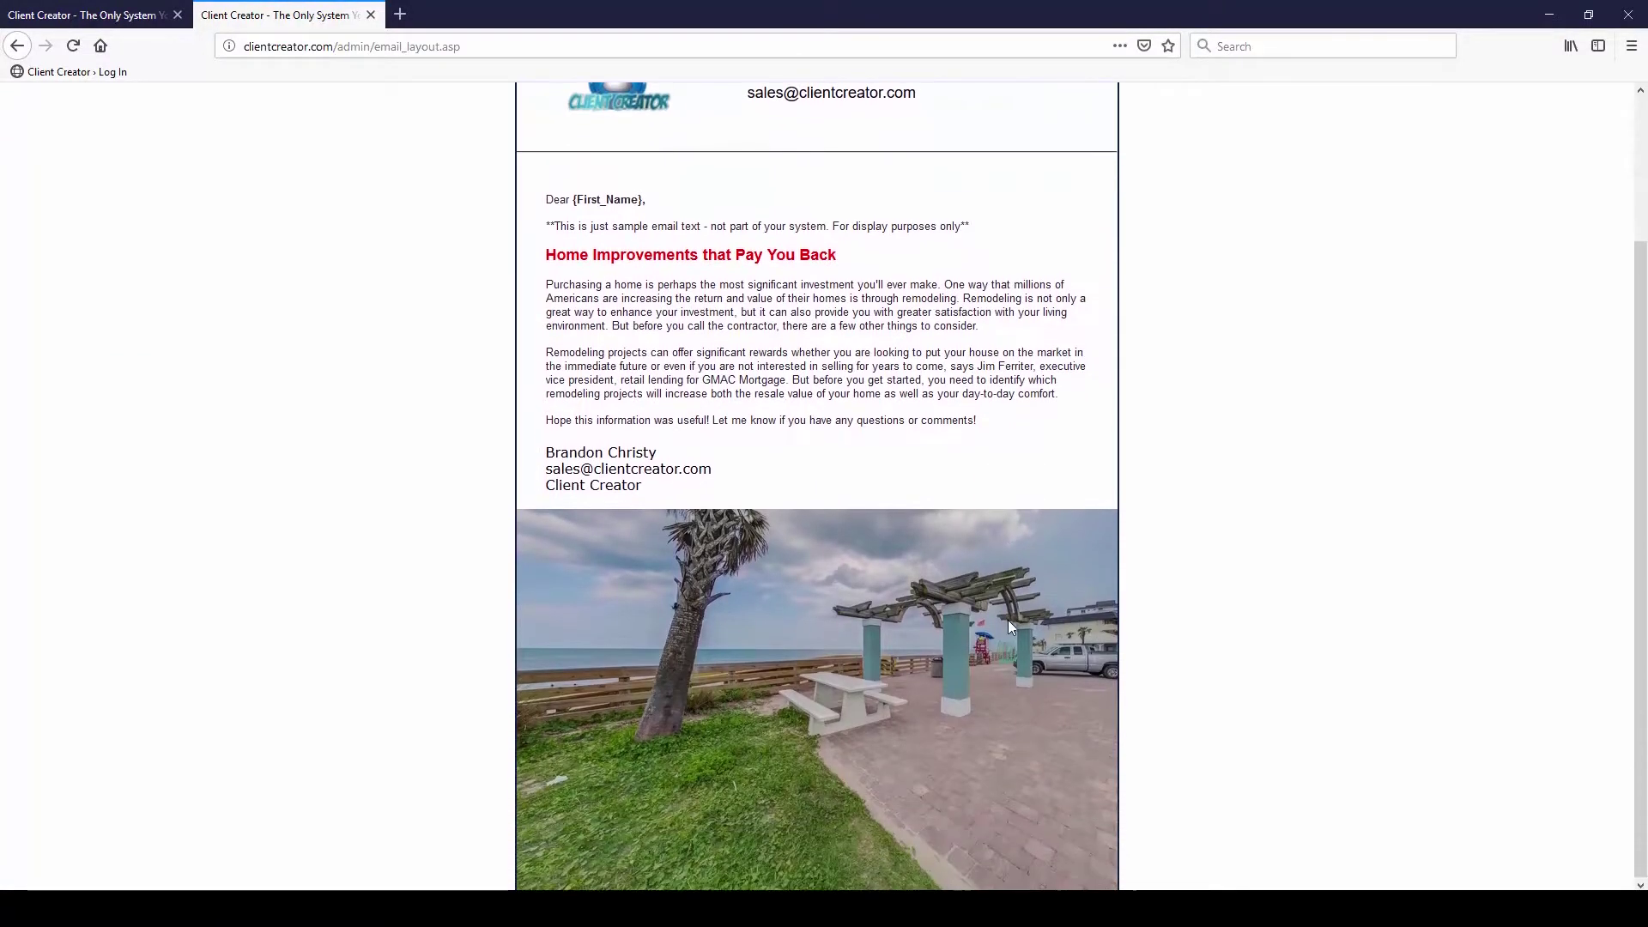
scroll(975, 581, up, 4)
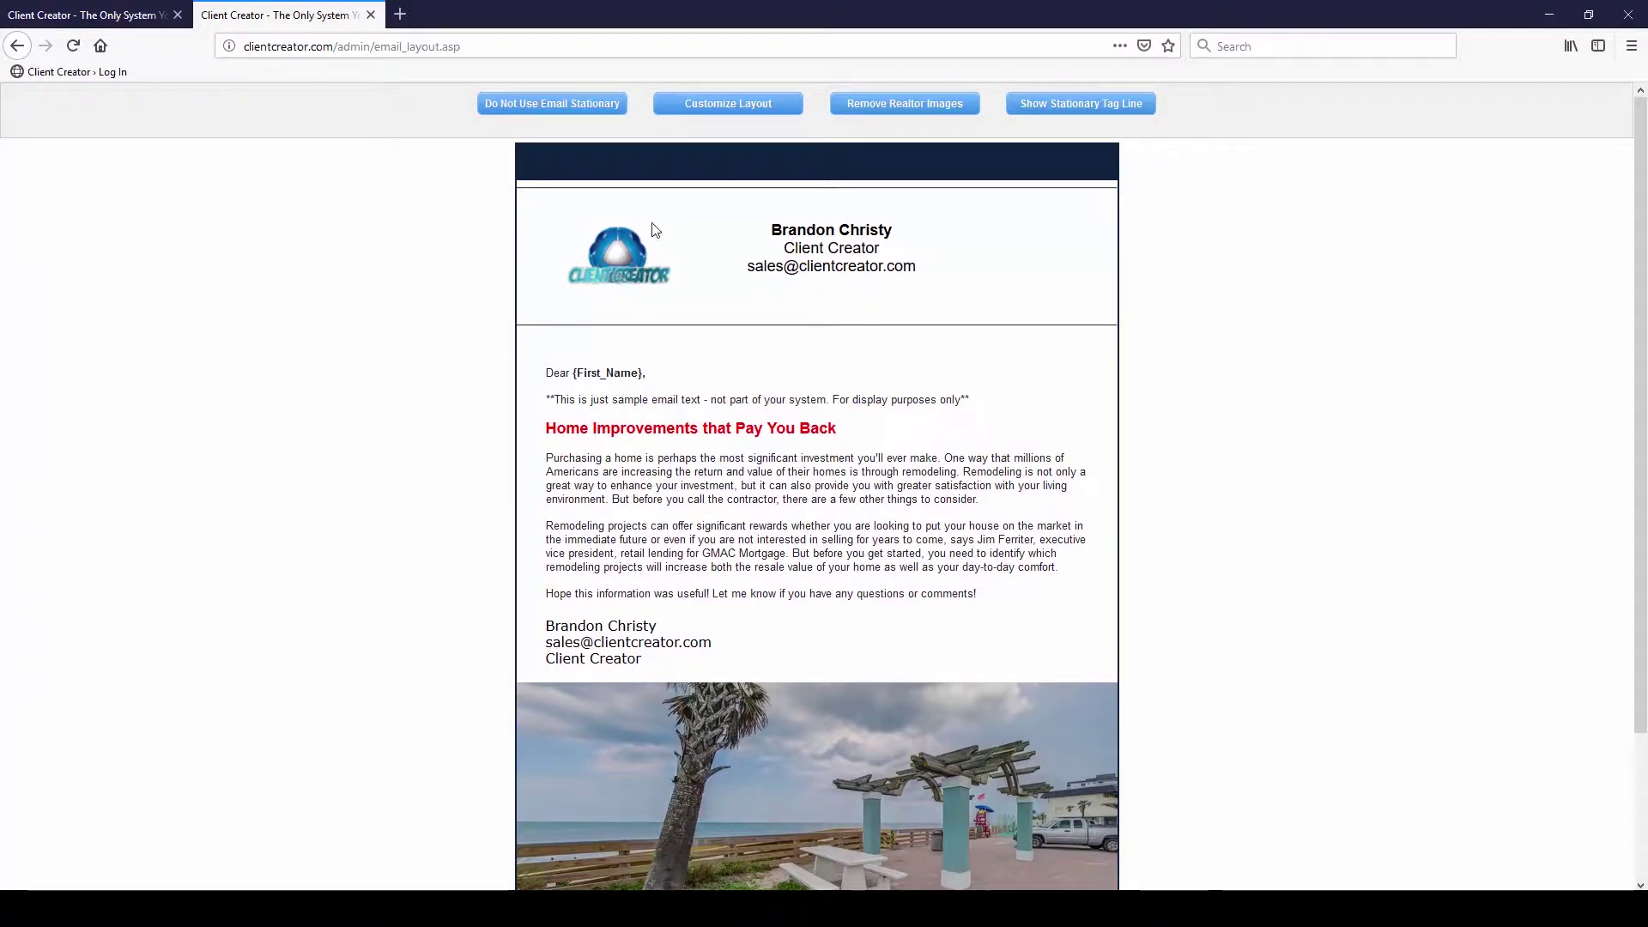
click(717, 111)
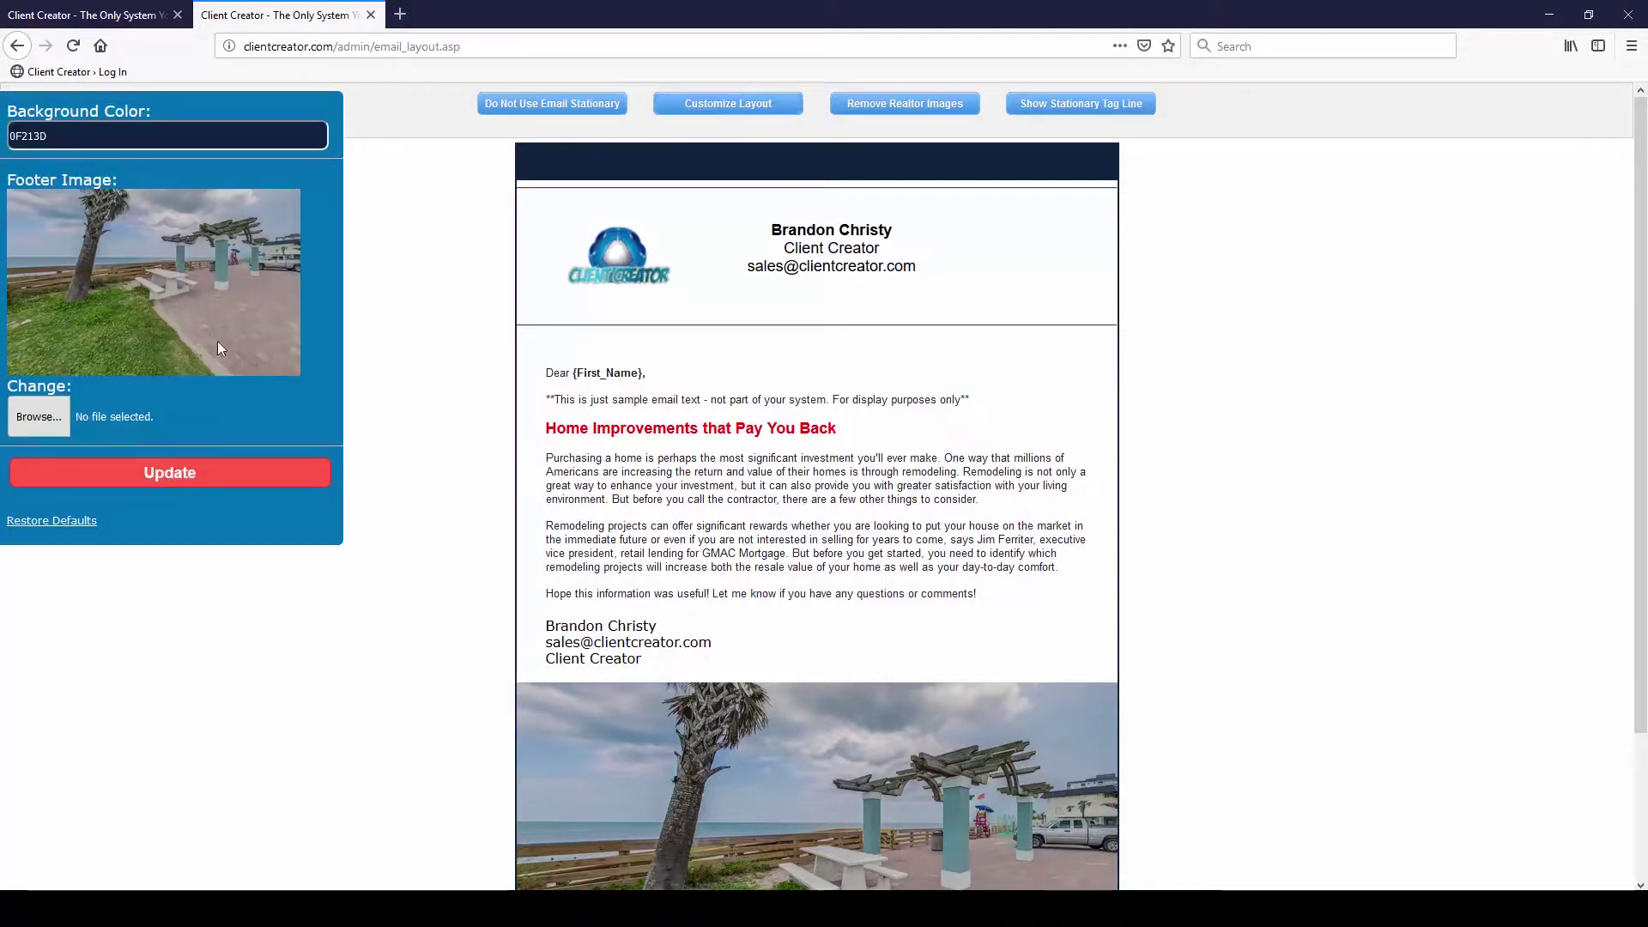
click(69, 521)
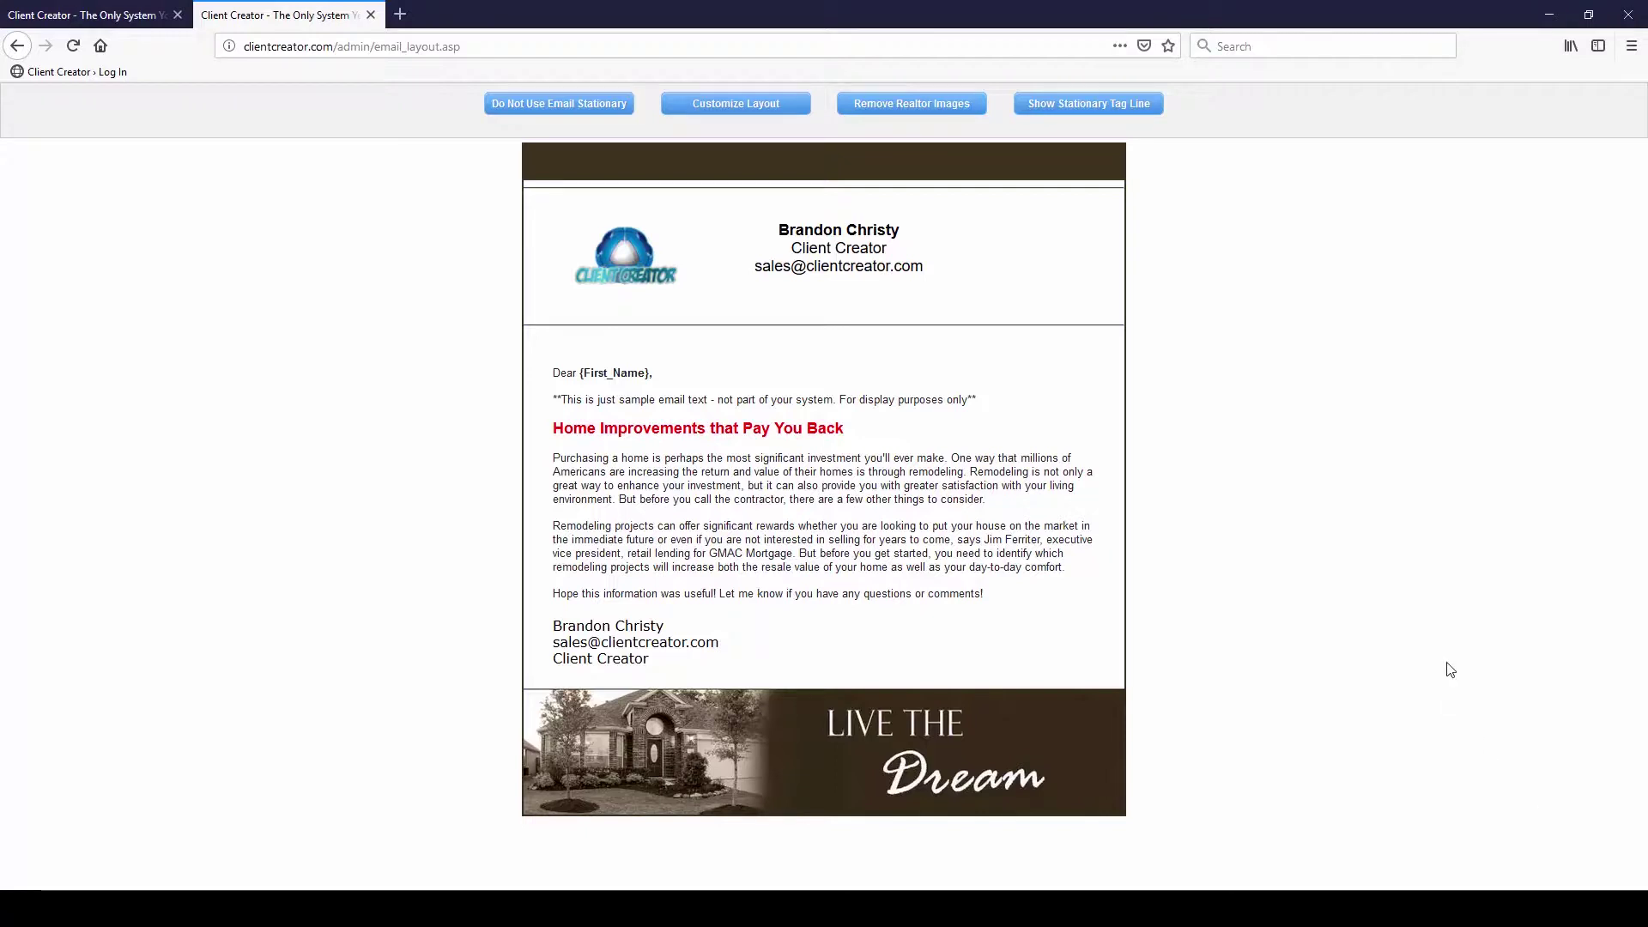
Close the email layout tab and start a new email campaign
click(371, 15)
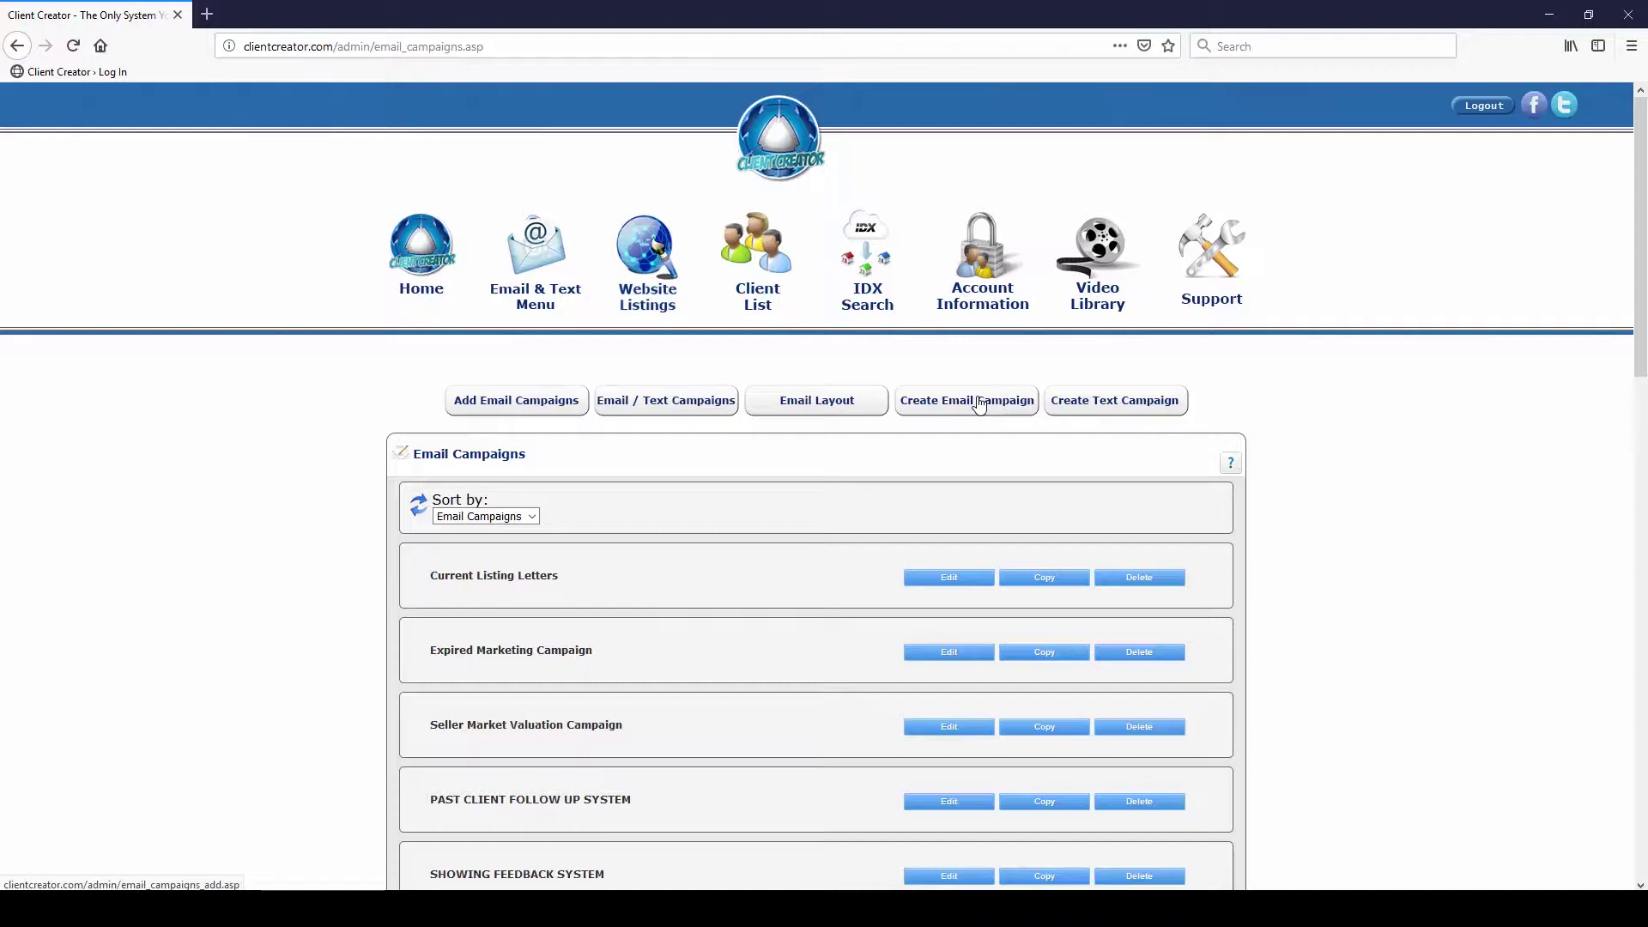
click(980, 405)
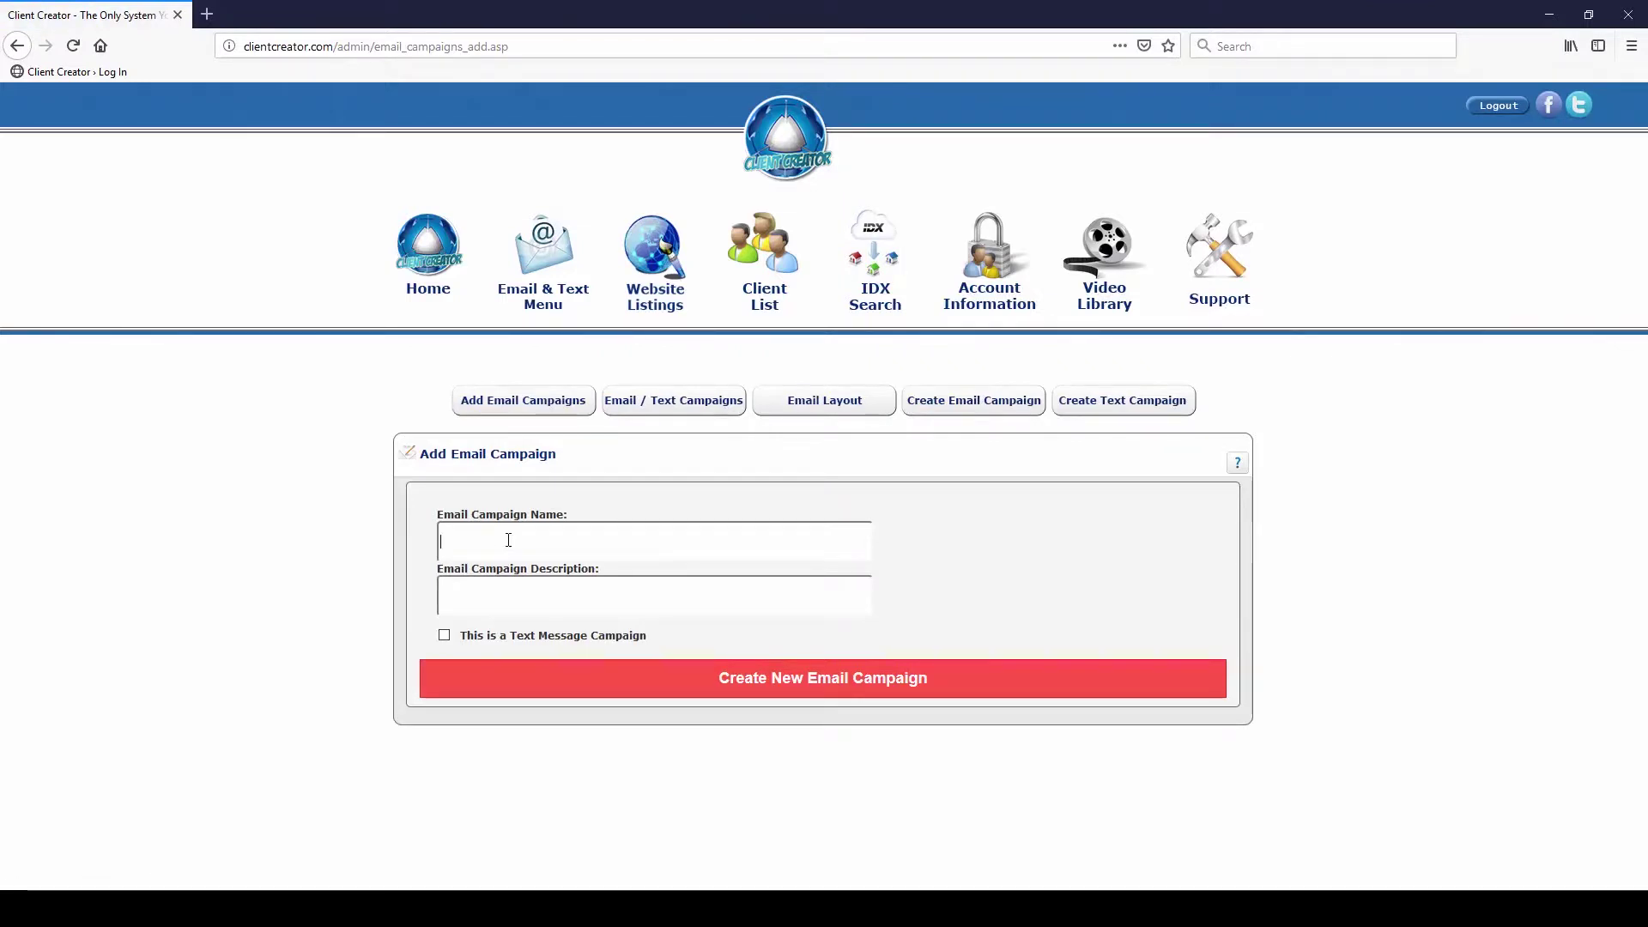
Create a campaign named 'Test Campaign Name' with description 'this is a test campaign'
text(Test)
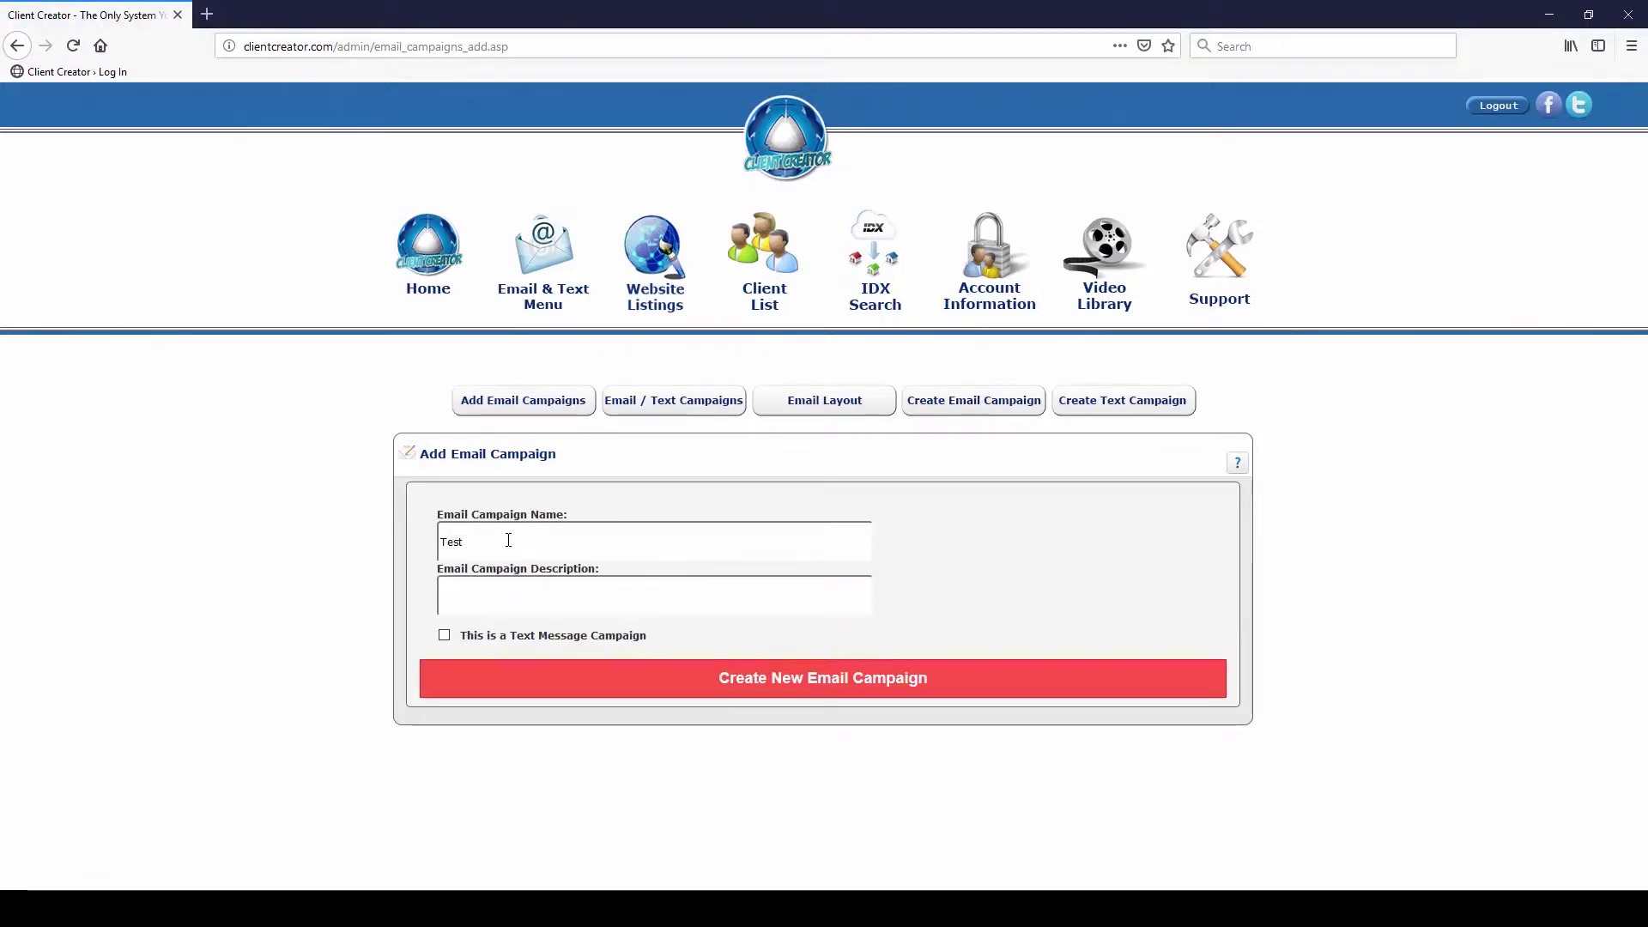
text( Campaign Name)
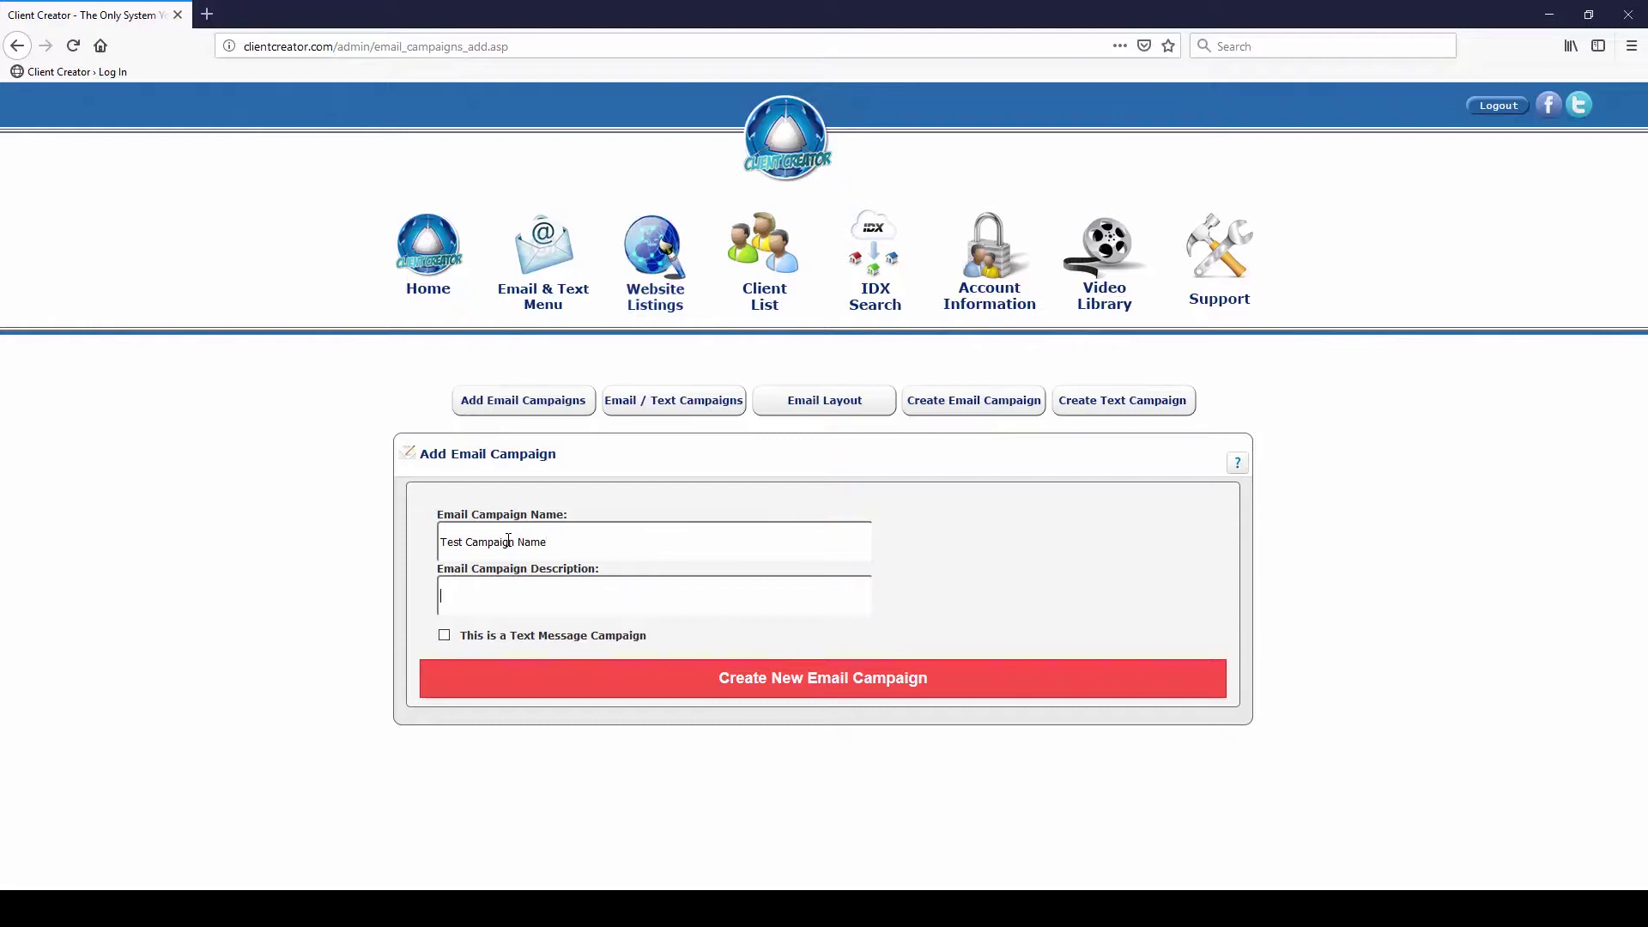
key(Tab)
text(this is a tes)
key(BackSpace)
text(a test campaign)
click(799, 682)
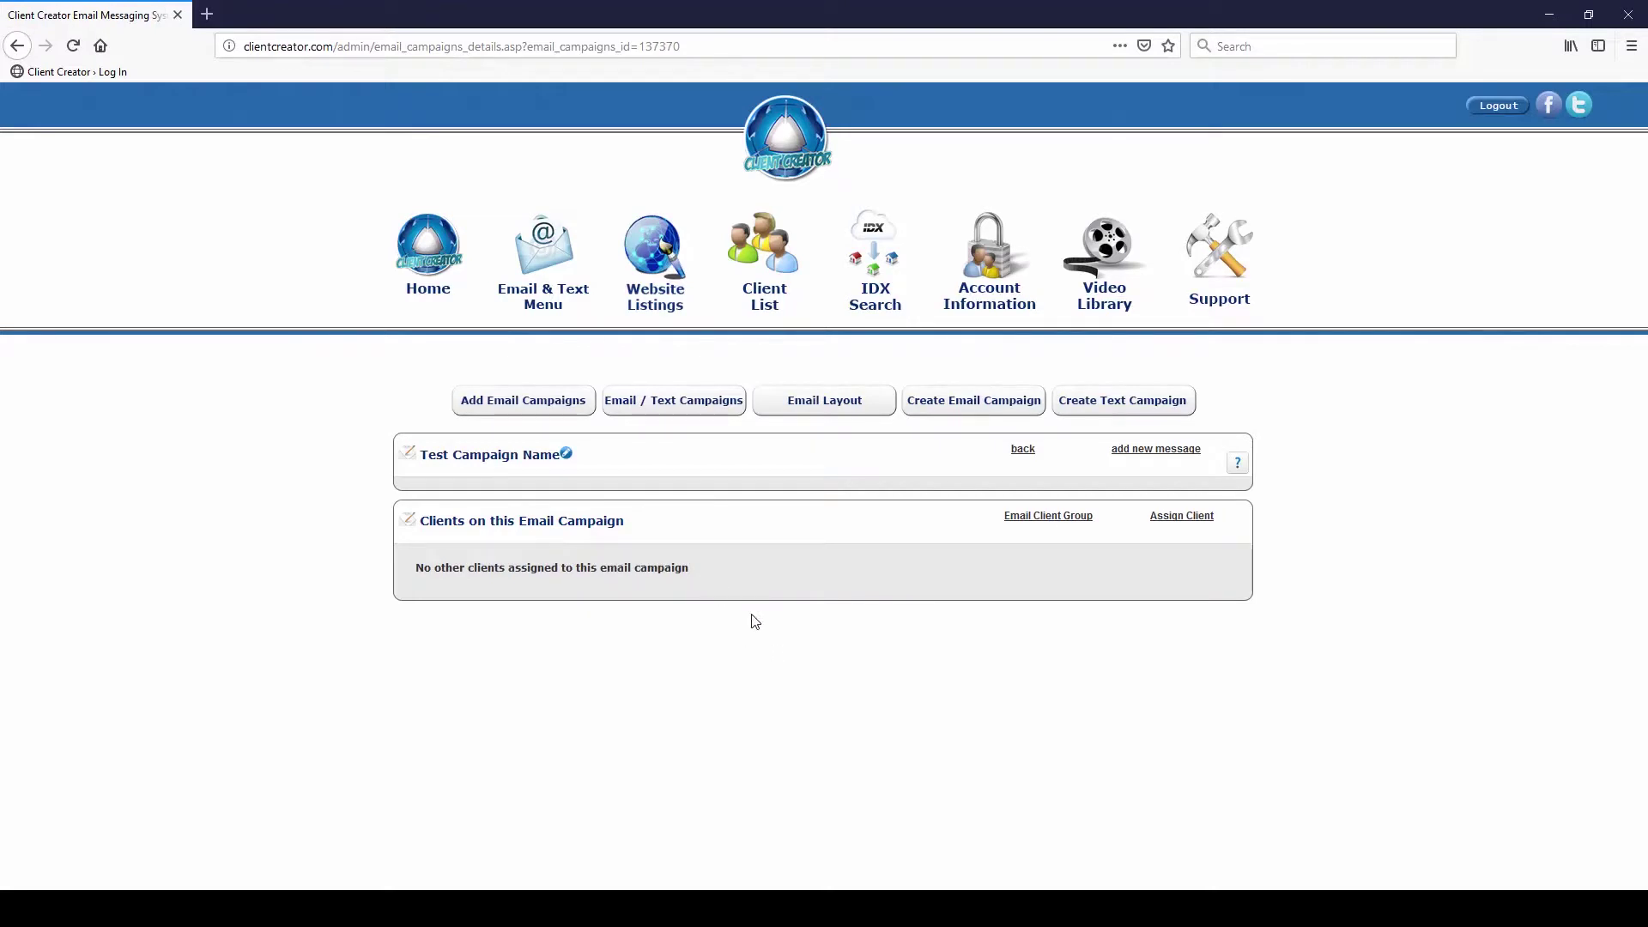
Start adding a new email message to Test Campaign Name
click(1136, 456)
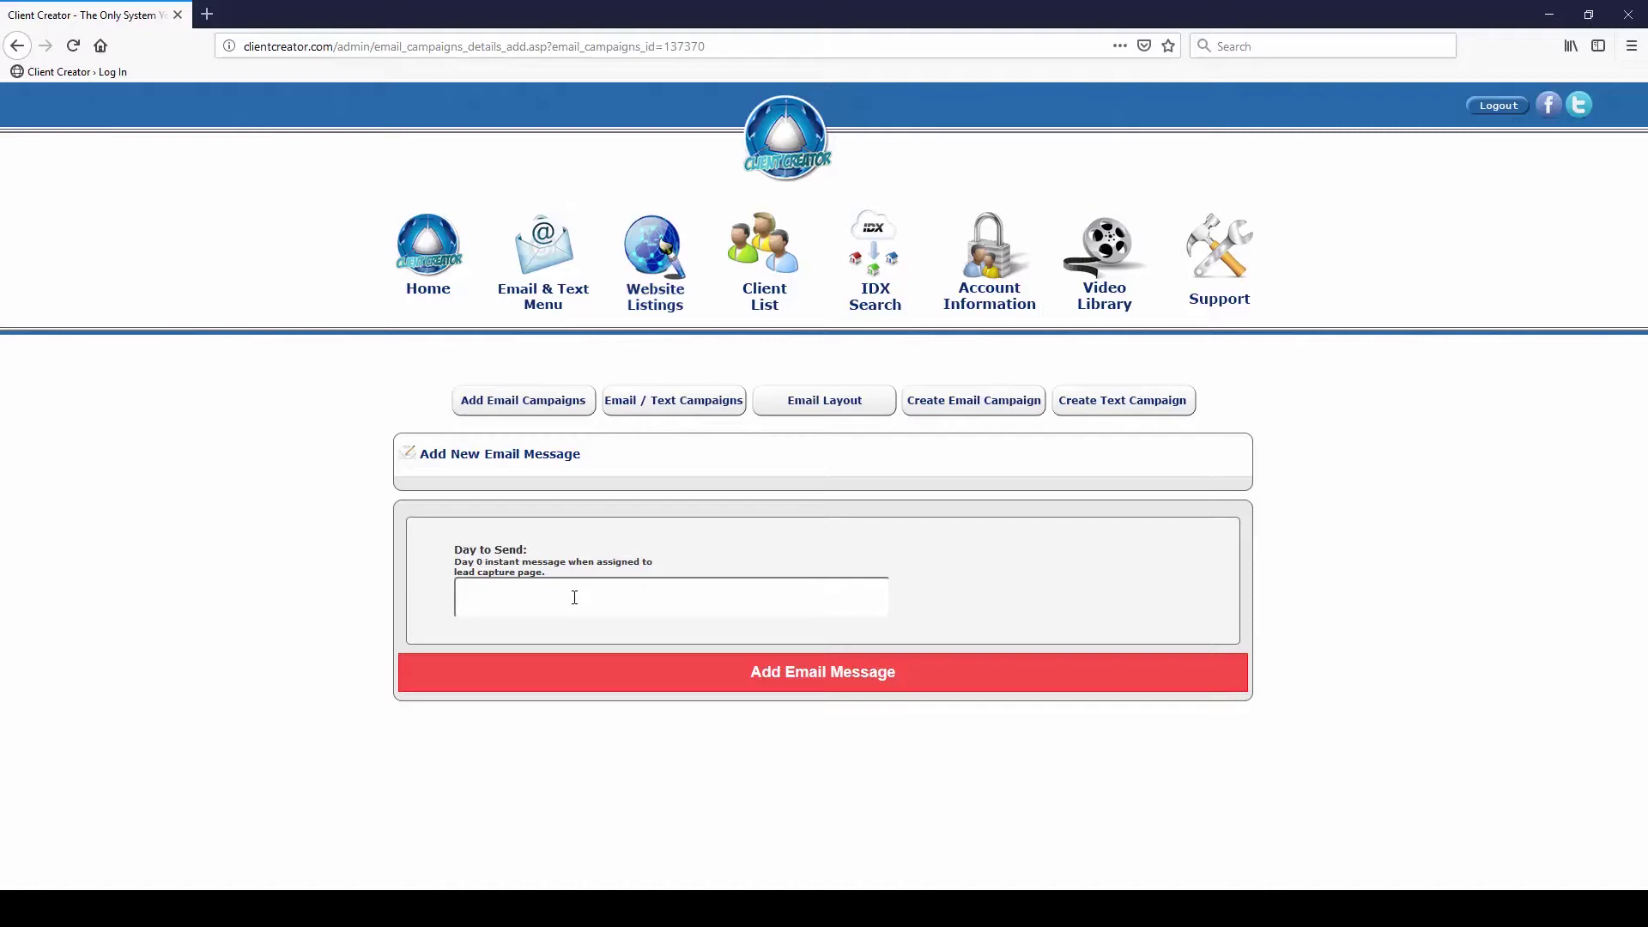
Add an email message for Day to Send 1 and give it the subject 'Test Subject'
click(574, 597)
click(575, 597)
drag(557, 575, 492, 597)
click(492, 601)
text(0)
click(807, 671)
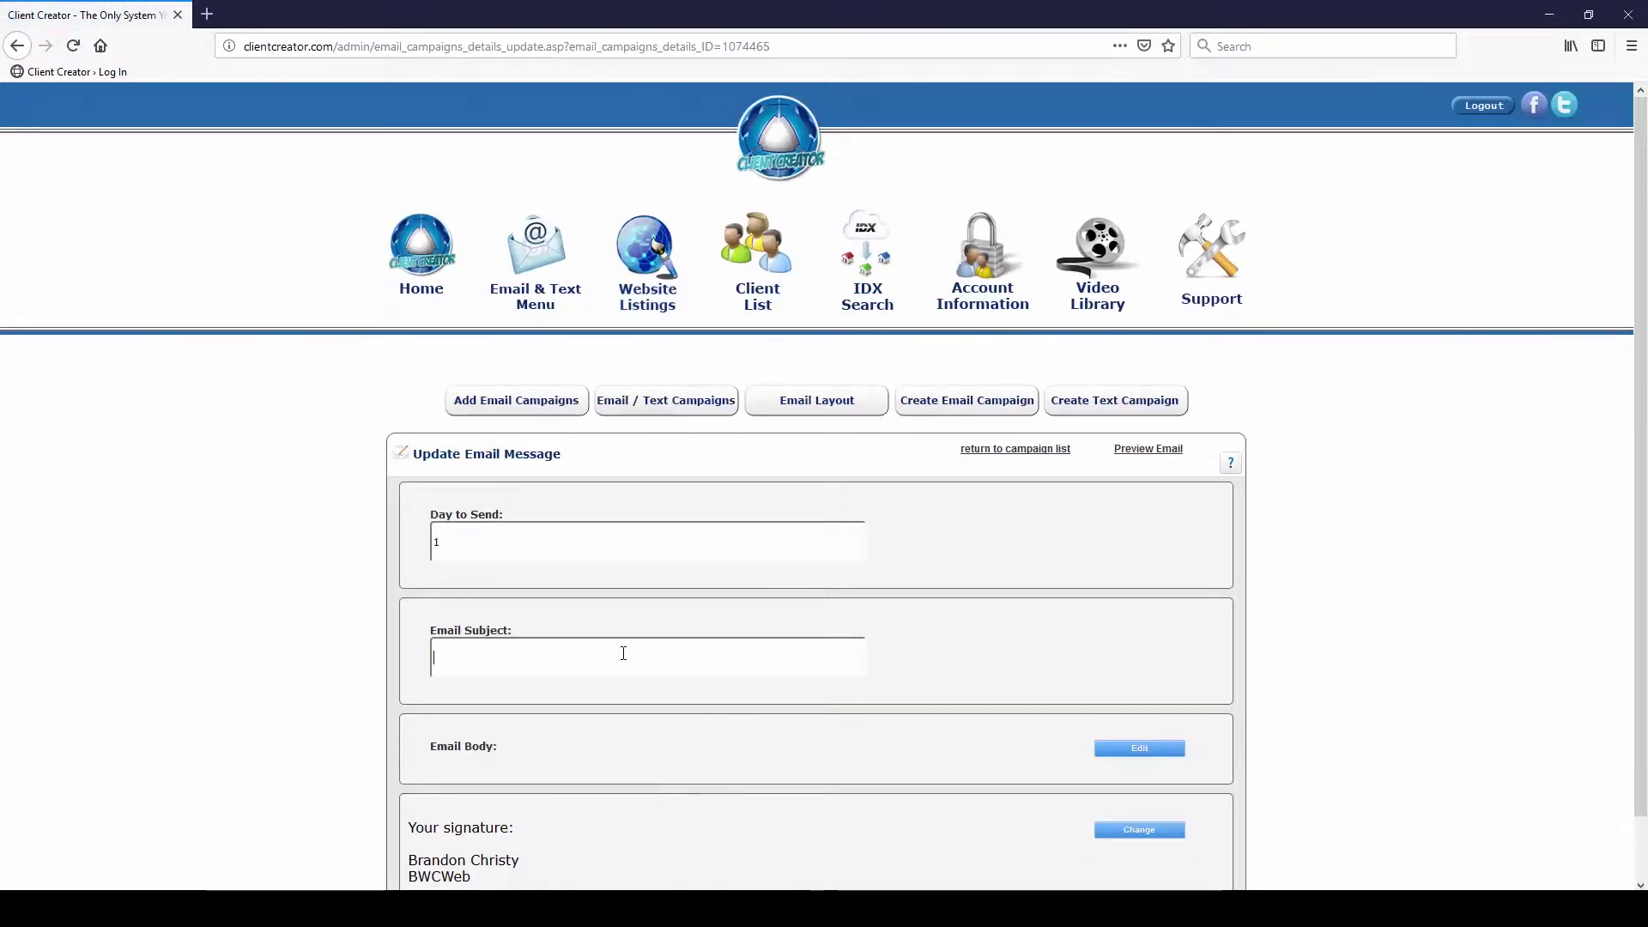
text(Test Subject)
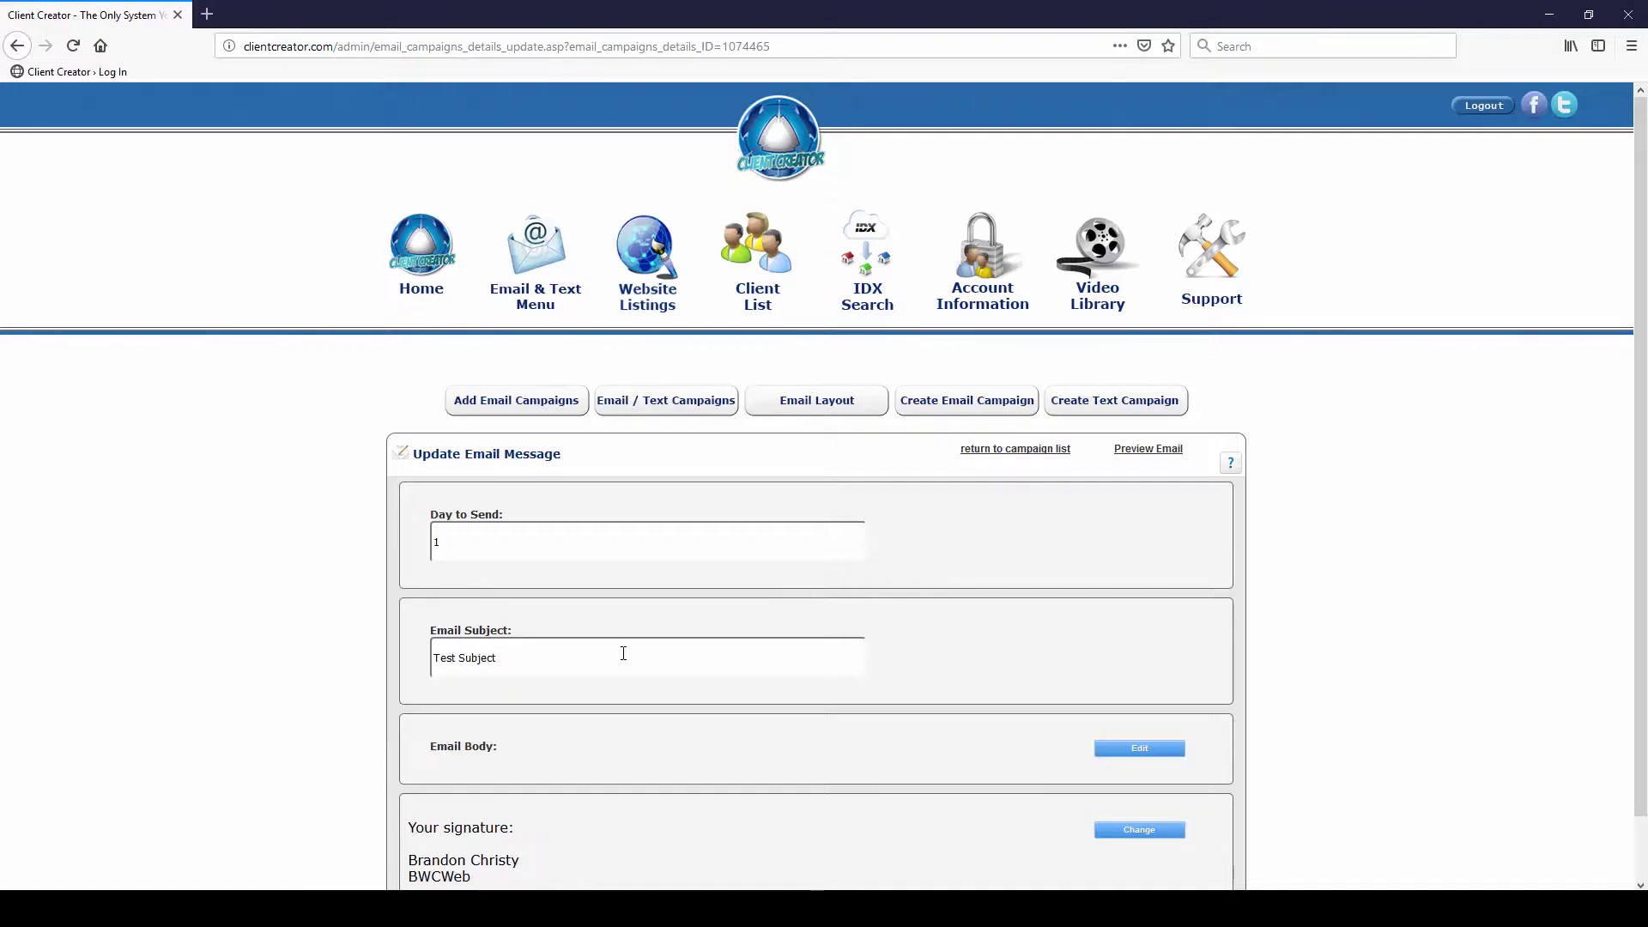
scroll(810, 596, down, 2)
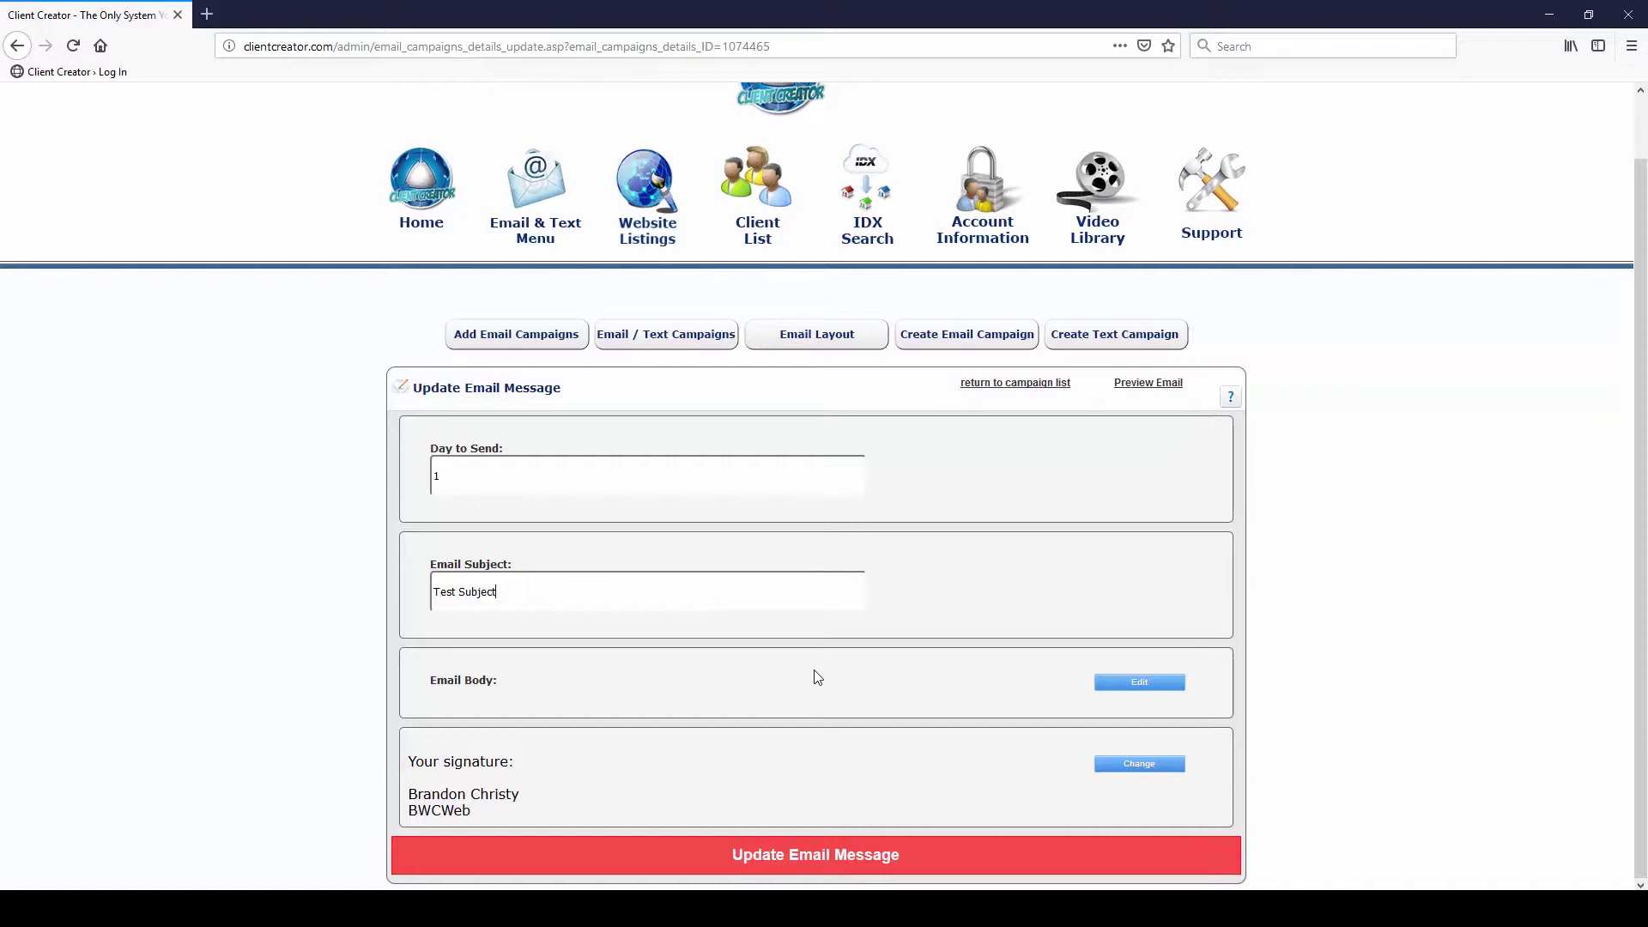
Write 'Test body message' as the email body, make it bold italic, and save it
click(1130, 691)
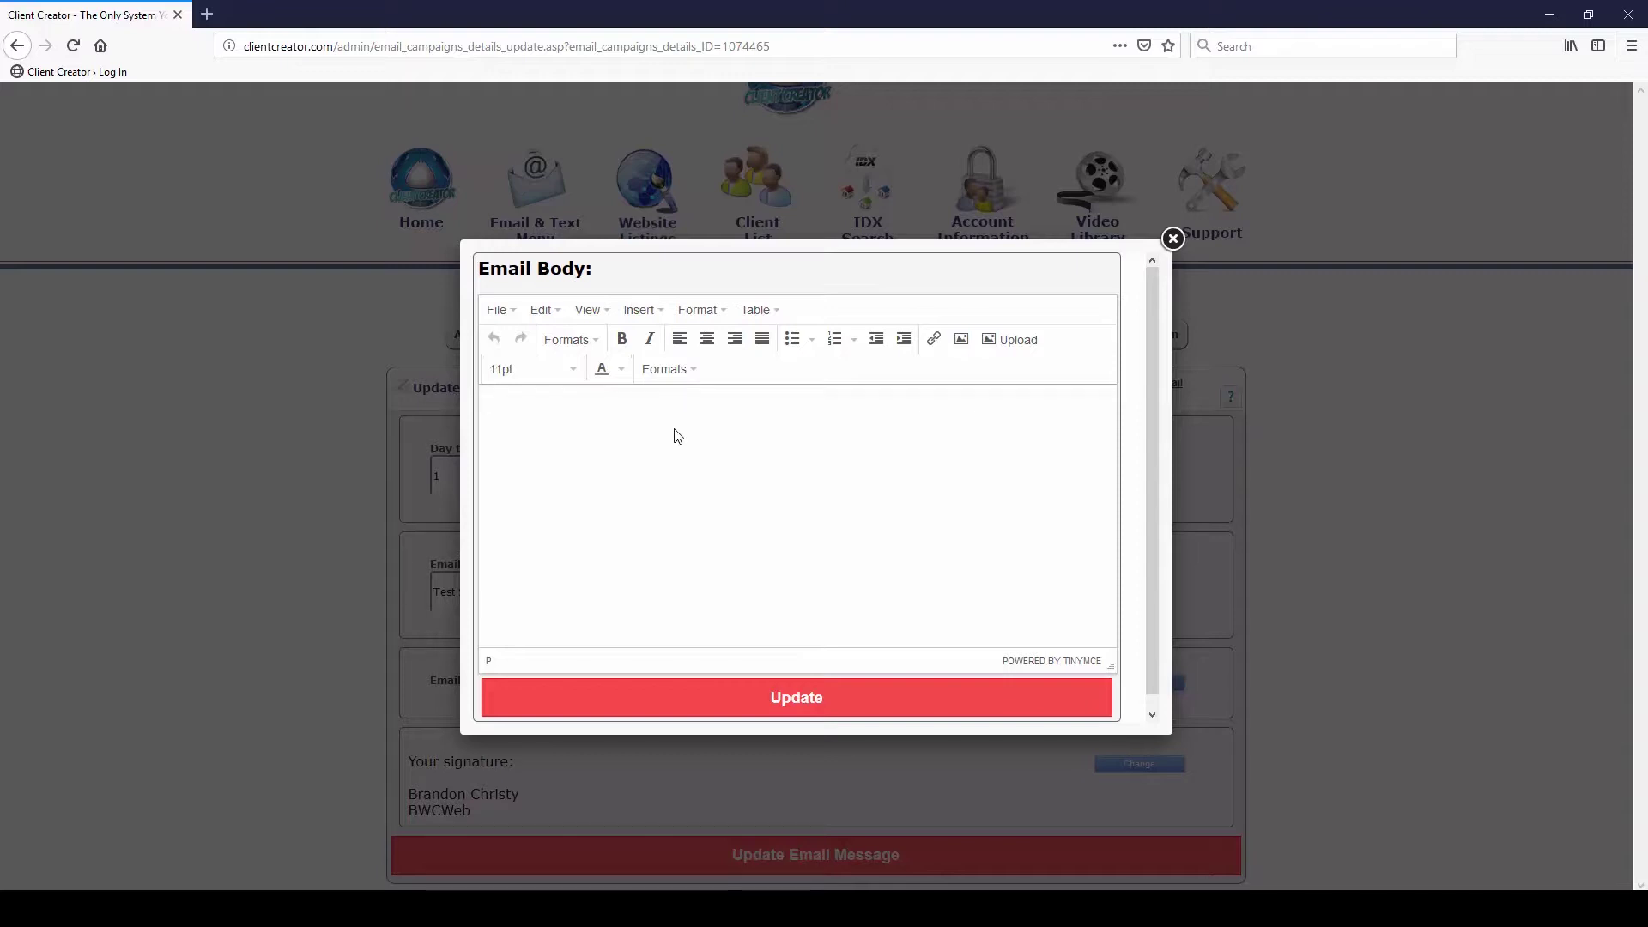
text(Test body message)
drag(611, 406, 483, 407)
click(621, 341)
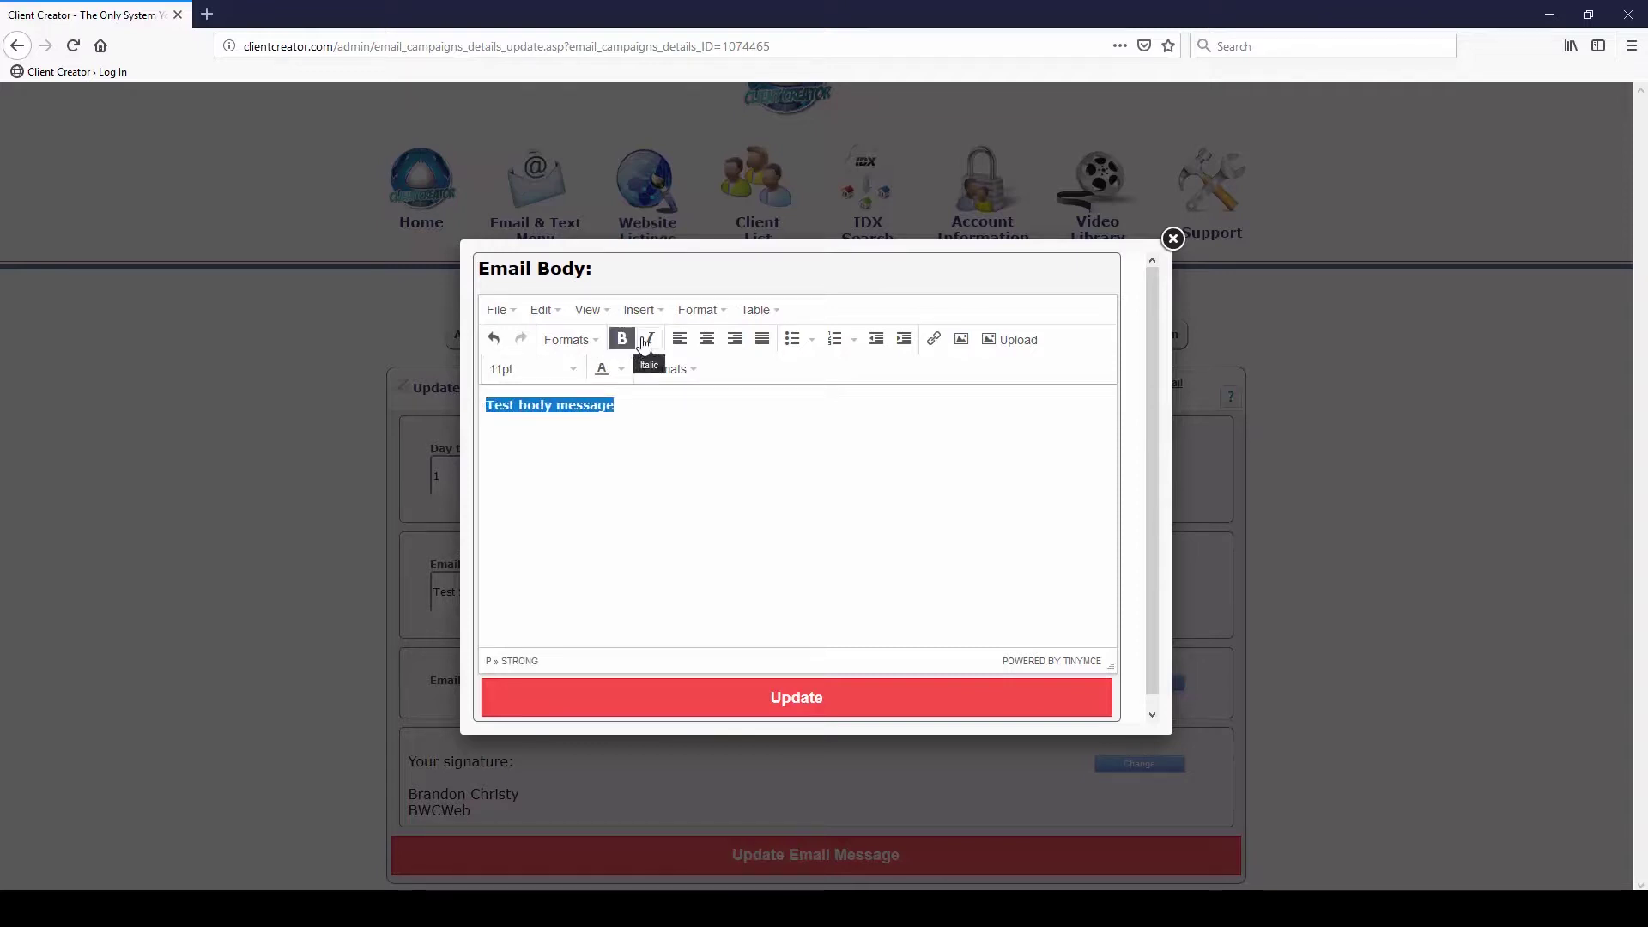
click(650, 339)
click(663, 435)
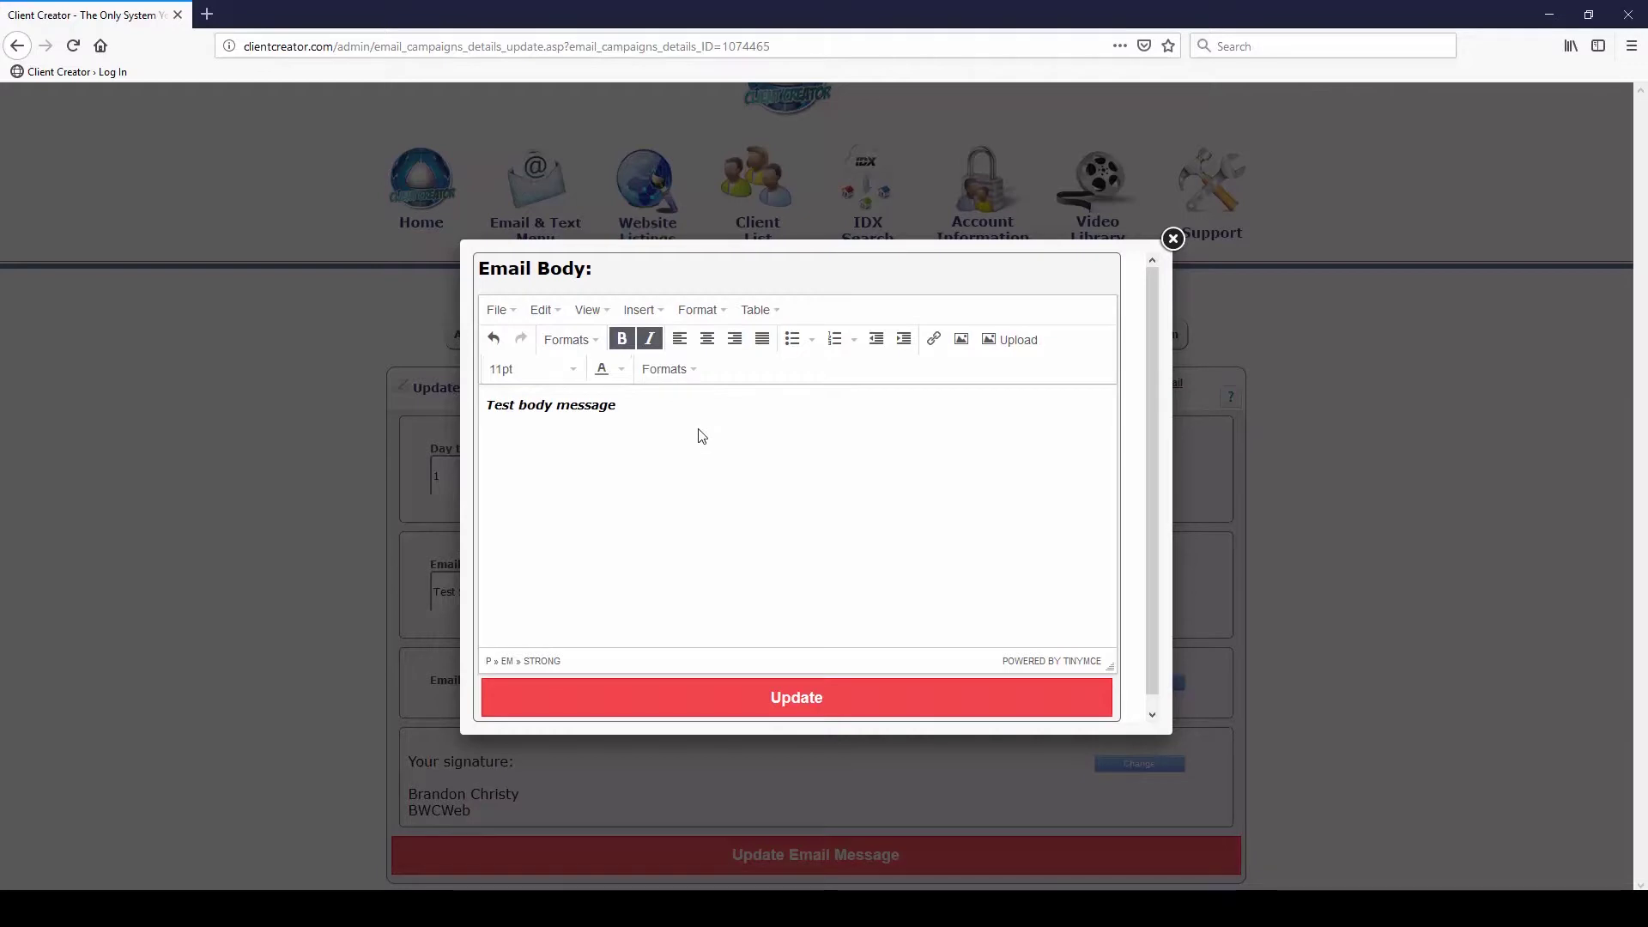
click(828, 693)
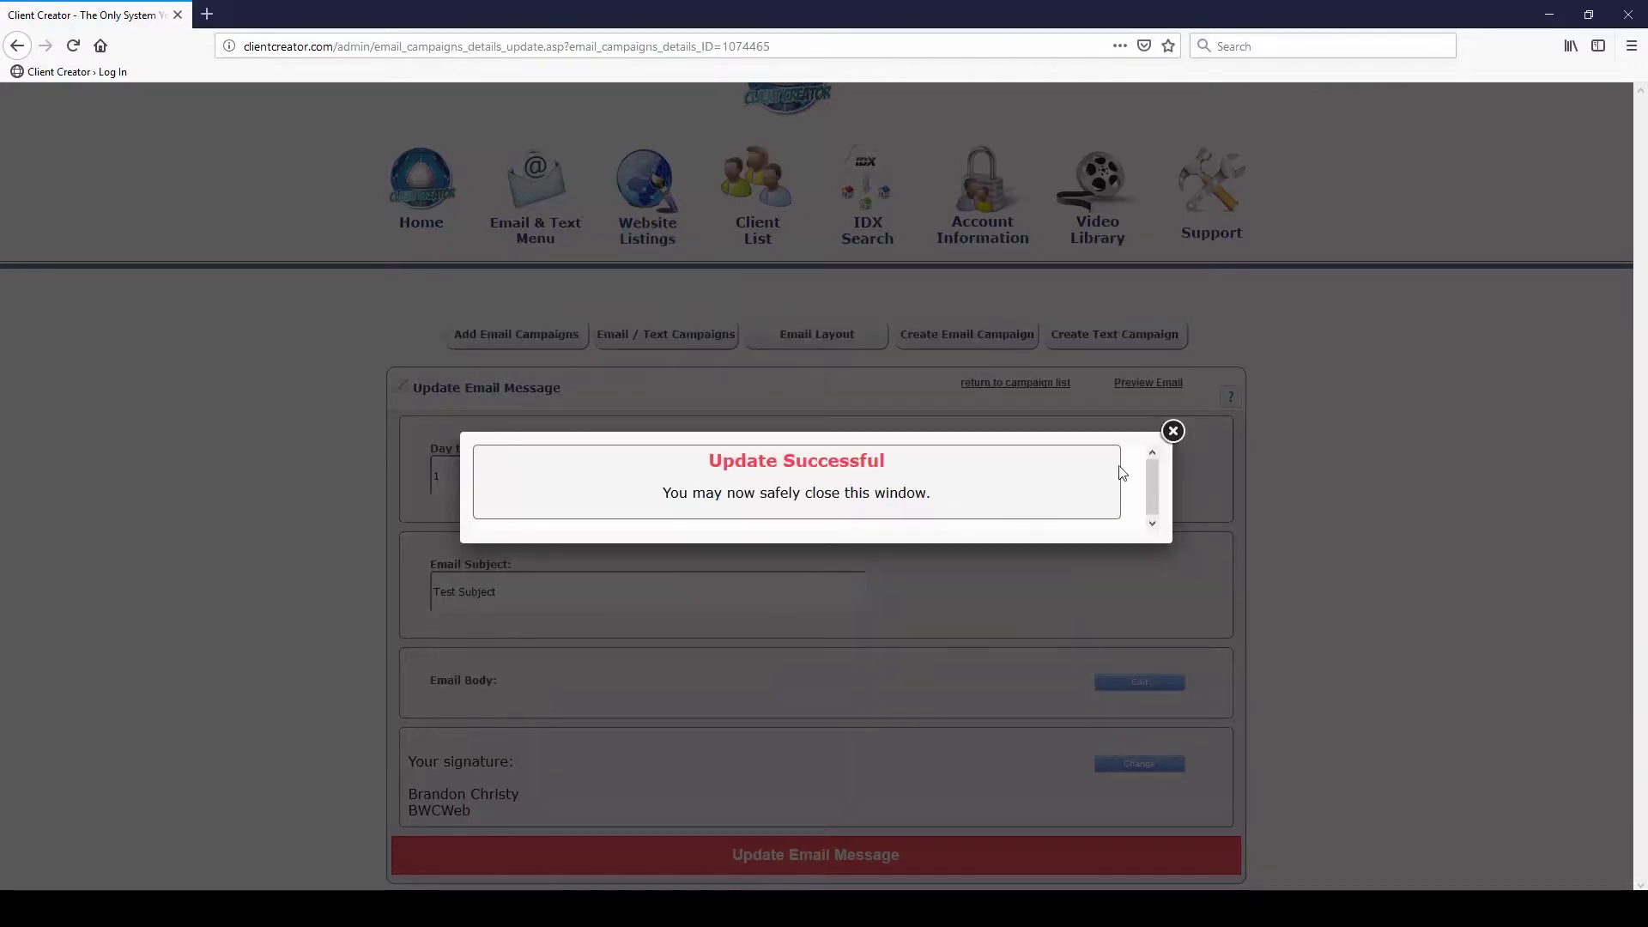
click(1173, 431)
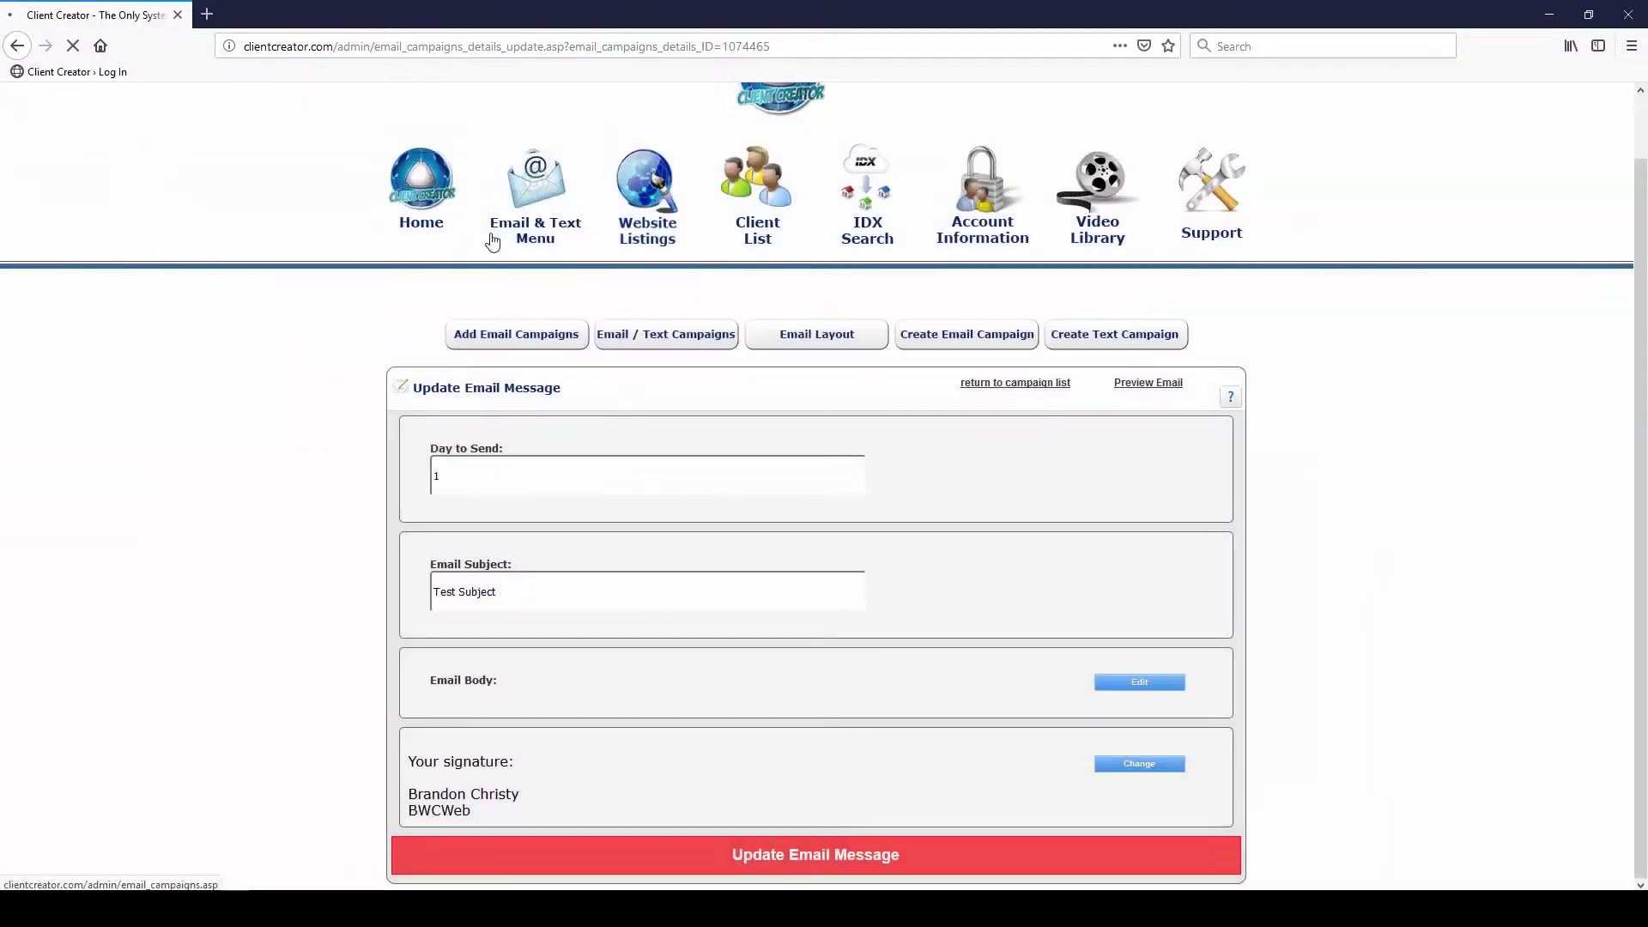
Refresh the day 1 message page and check the signature choices, leaving them unchanged
click(71, 52)
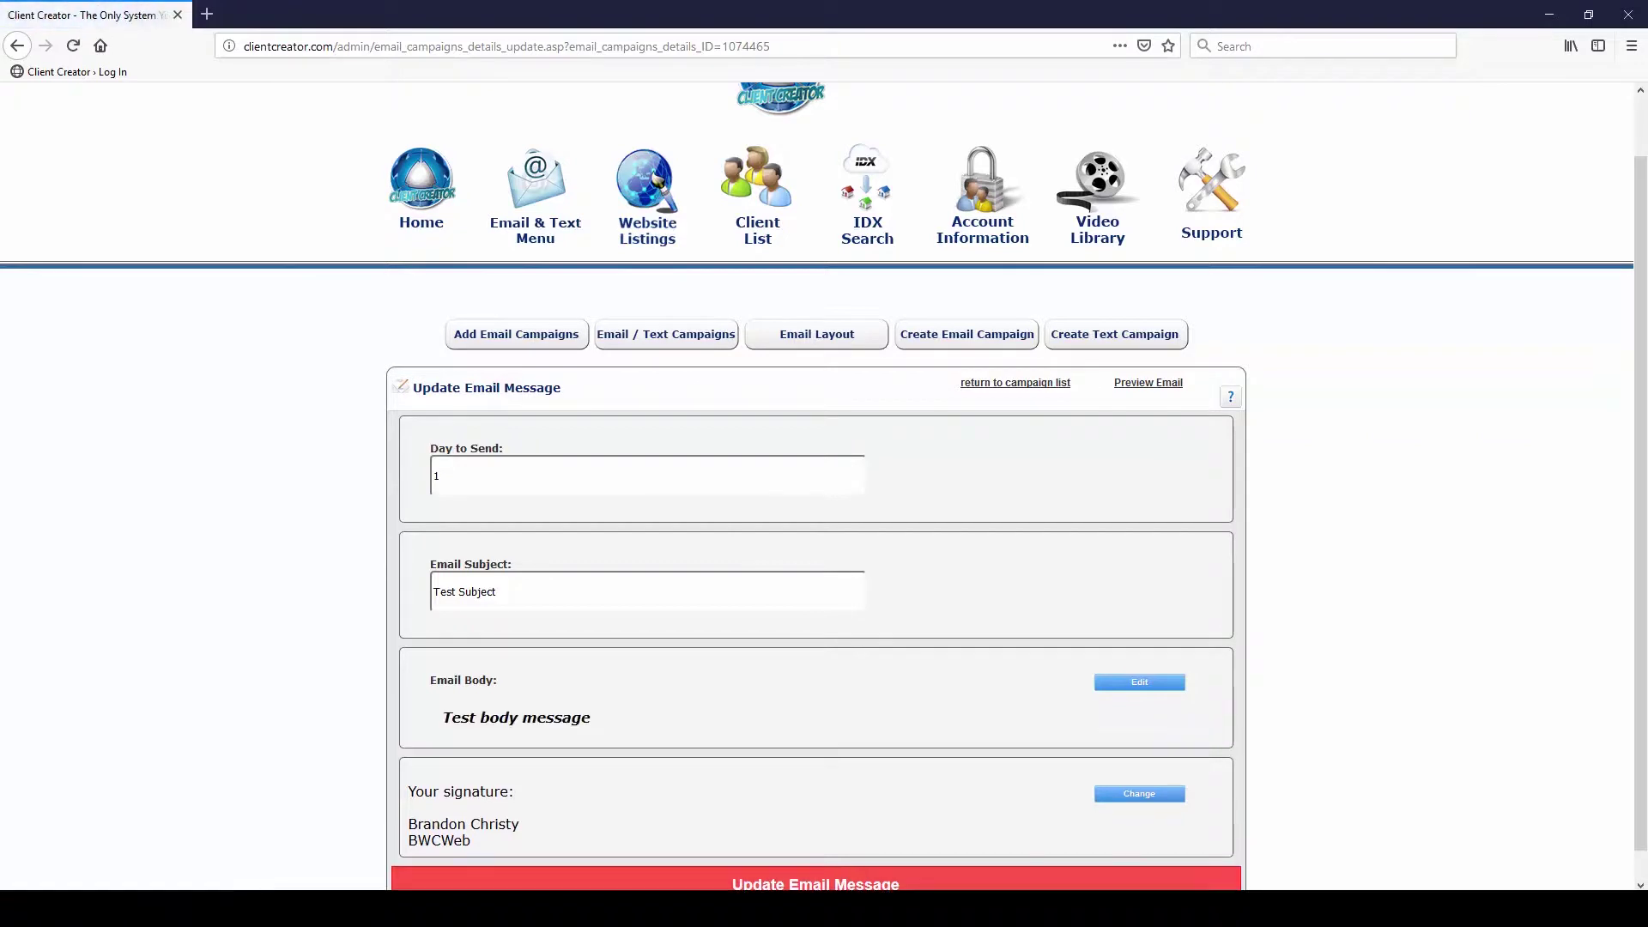
scroll(863, 708, down, 1)
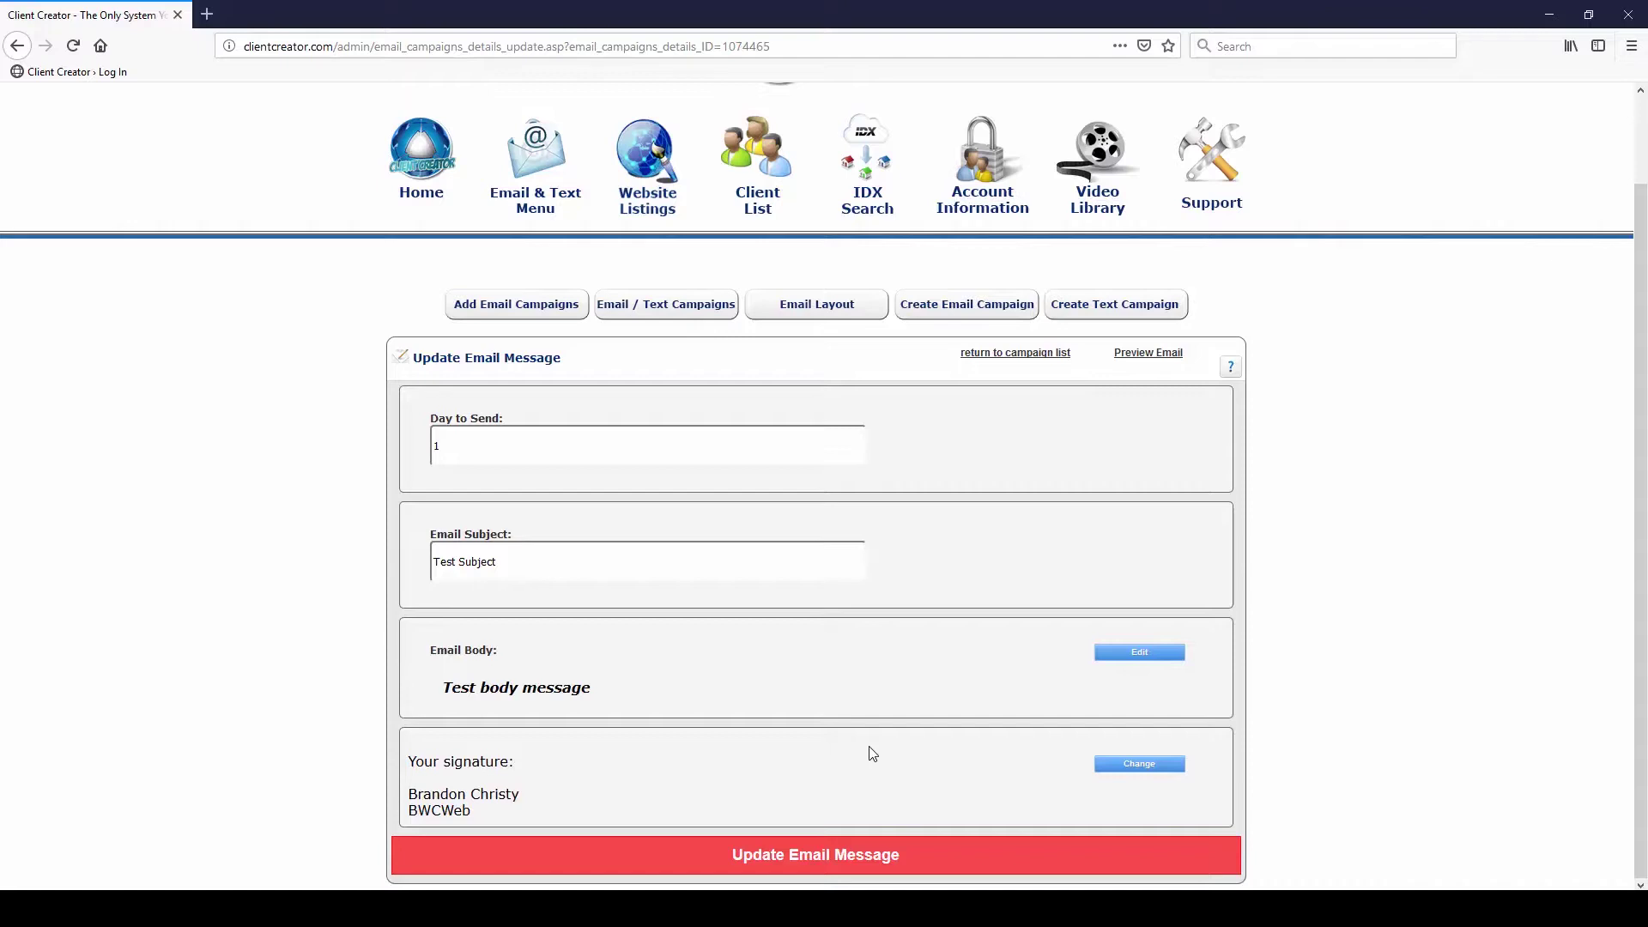
click(1116, 766)
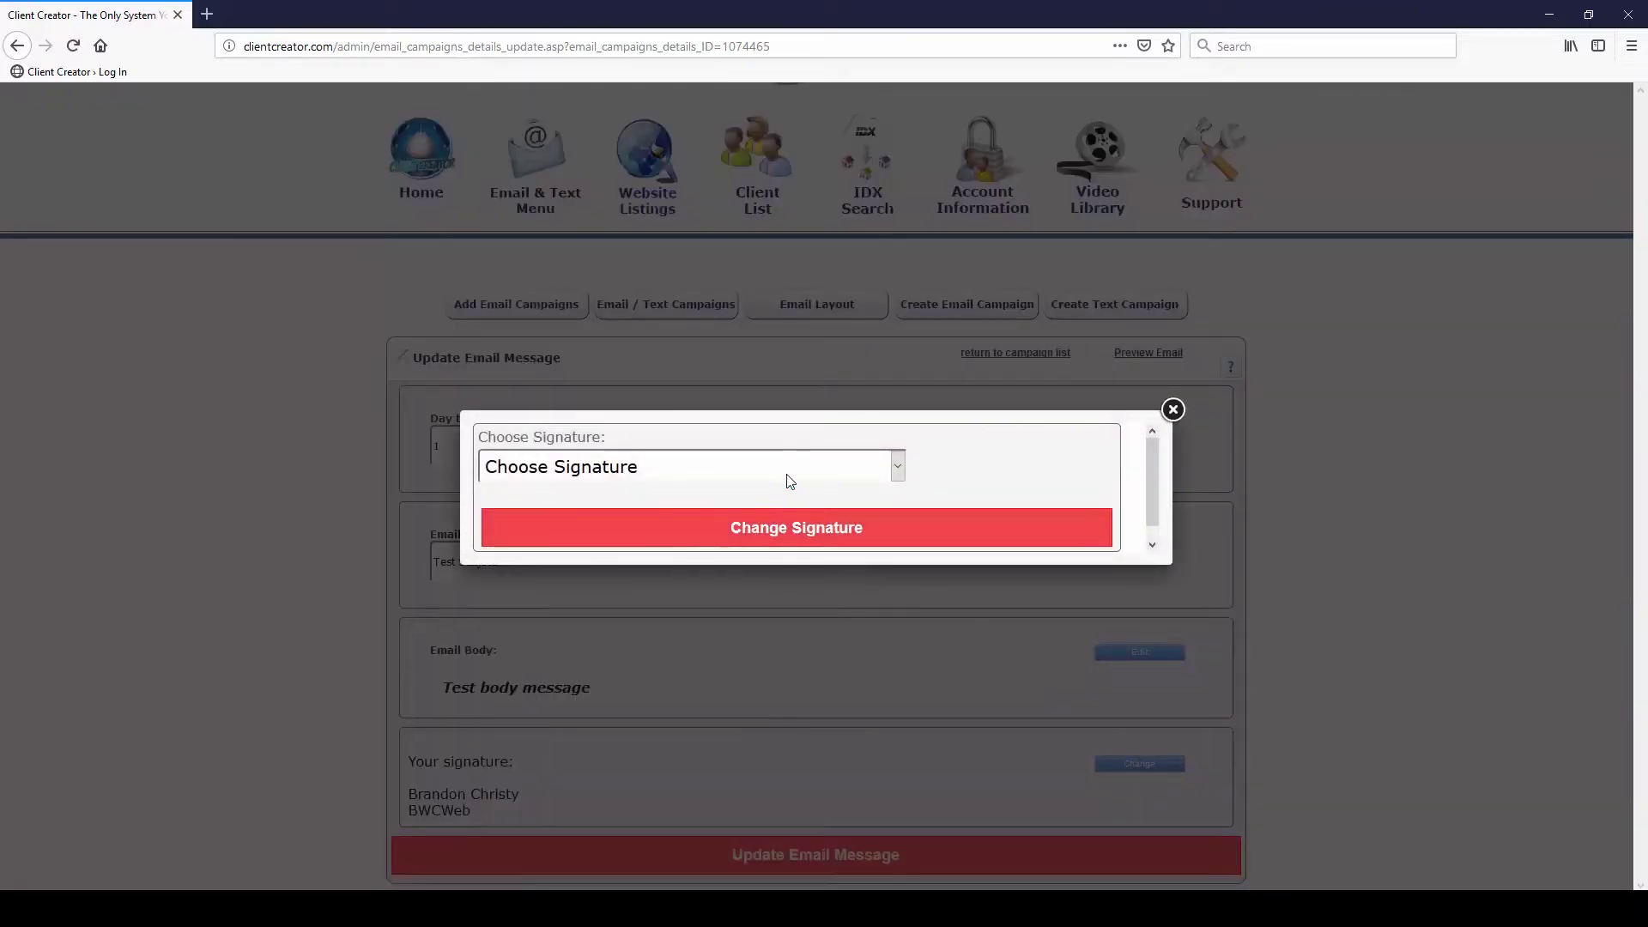
click(769, 468)
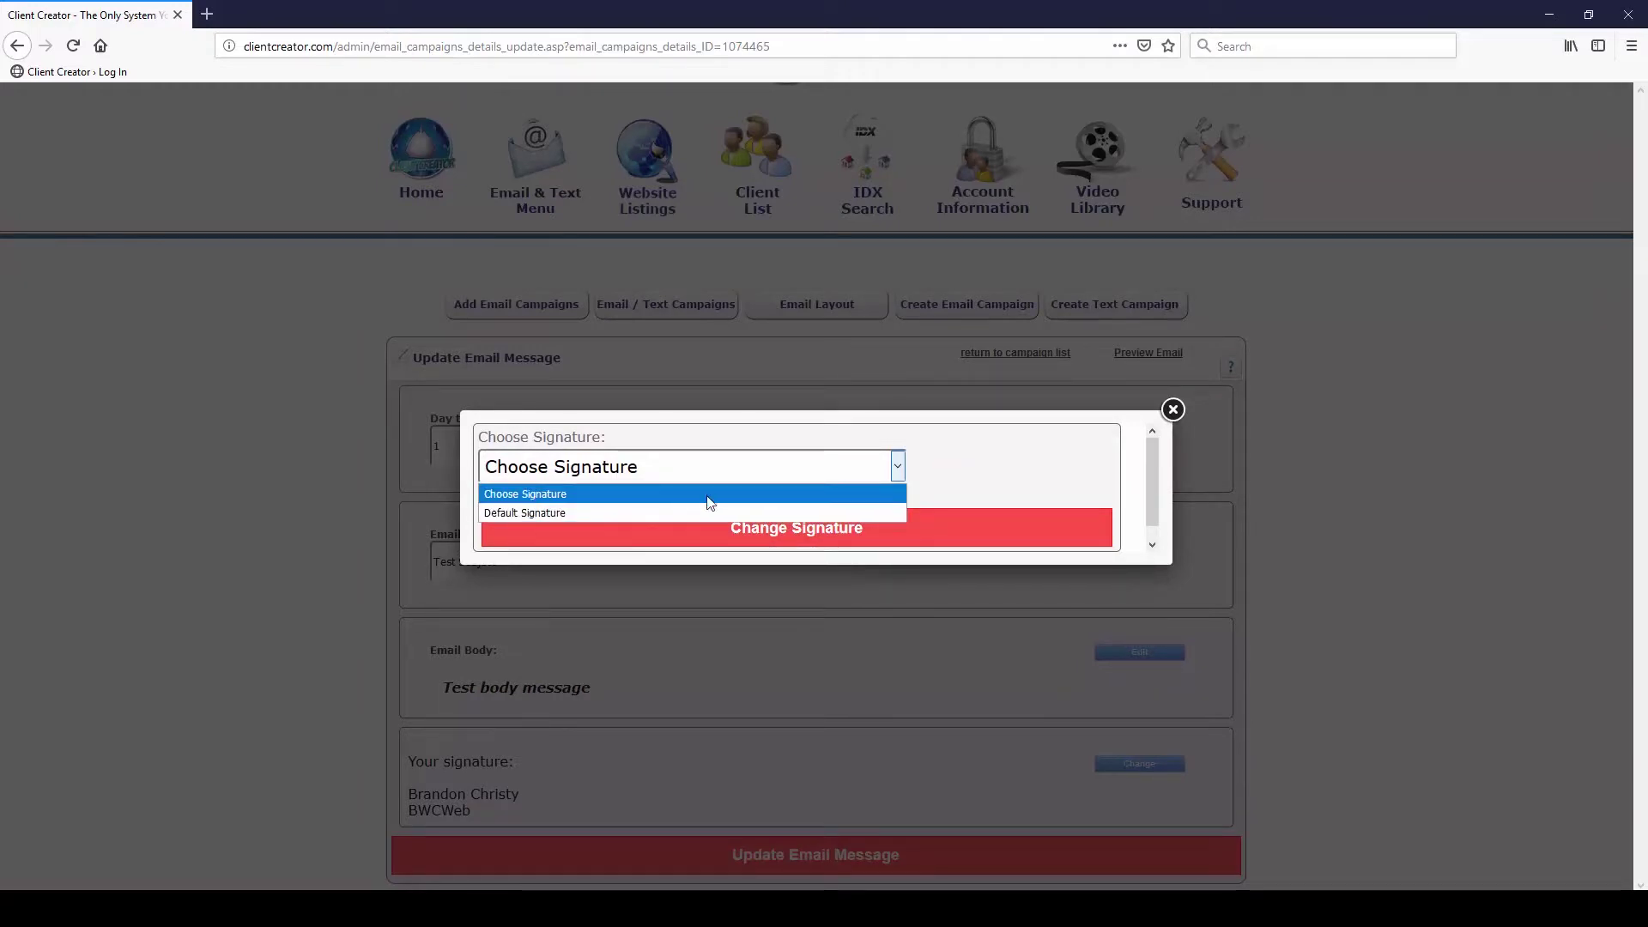
click(1021, 467)
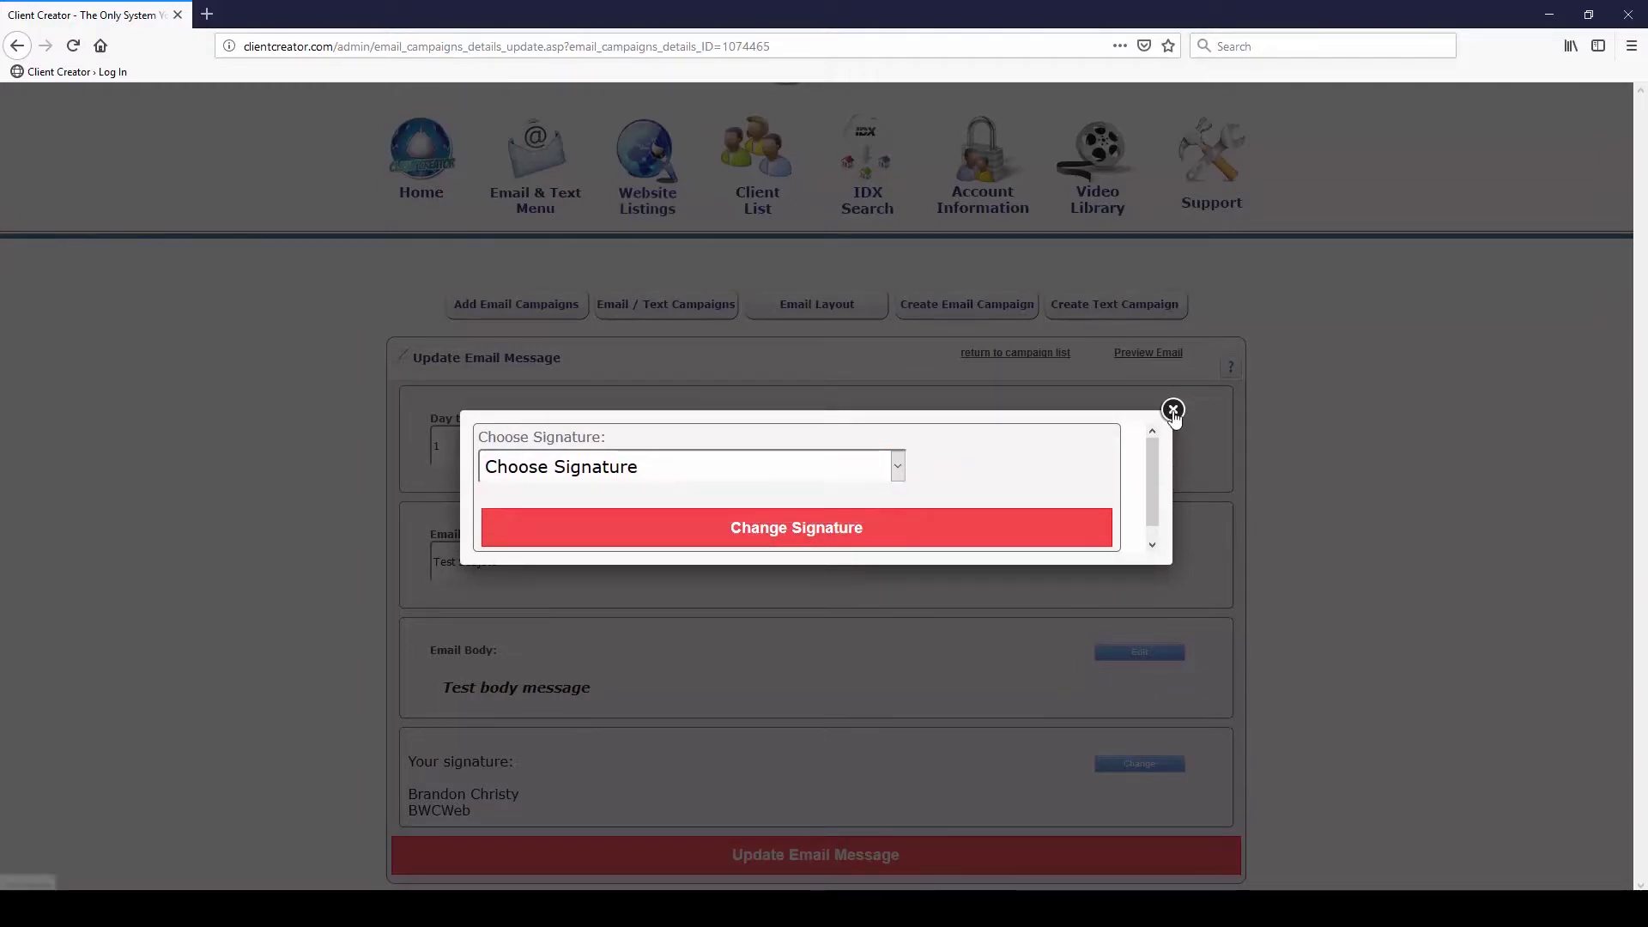
click(1173, 410)
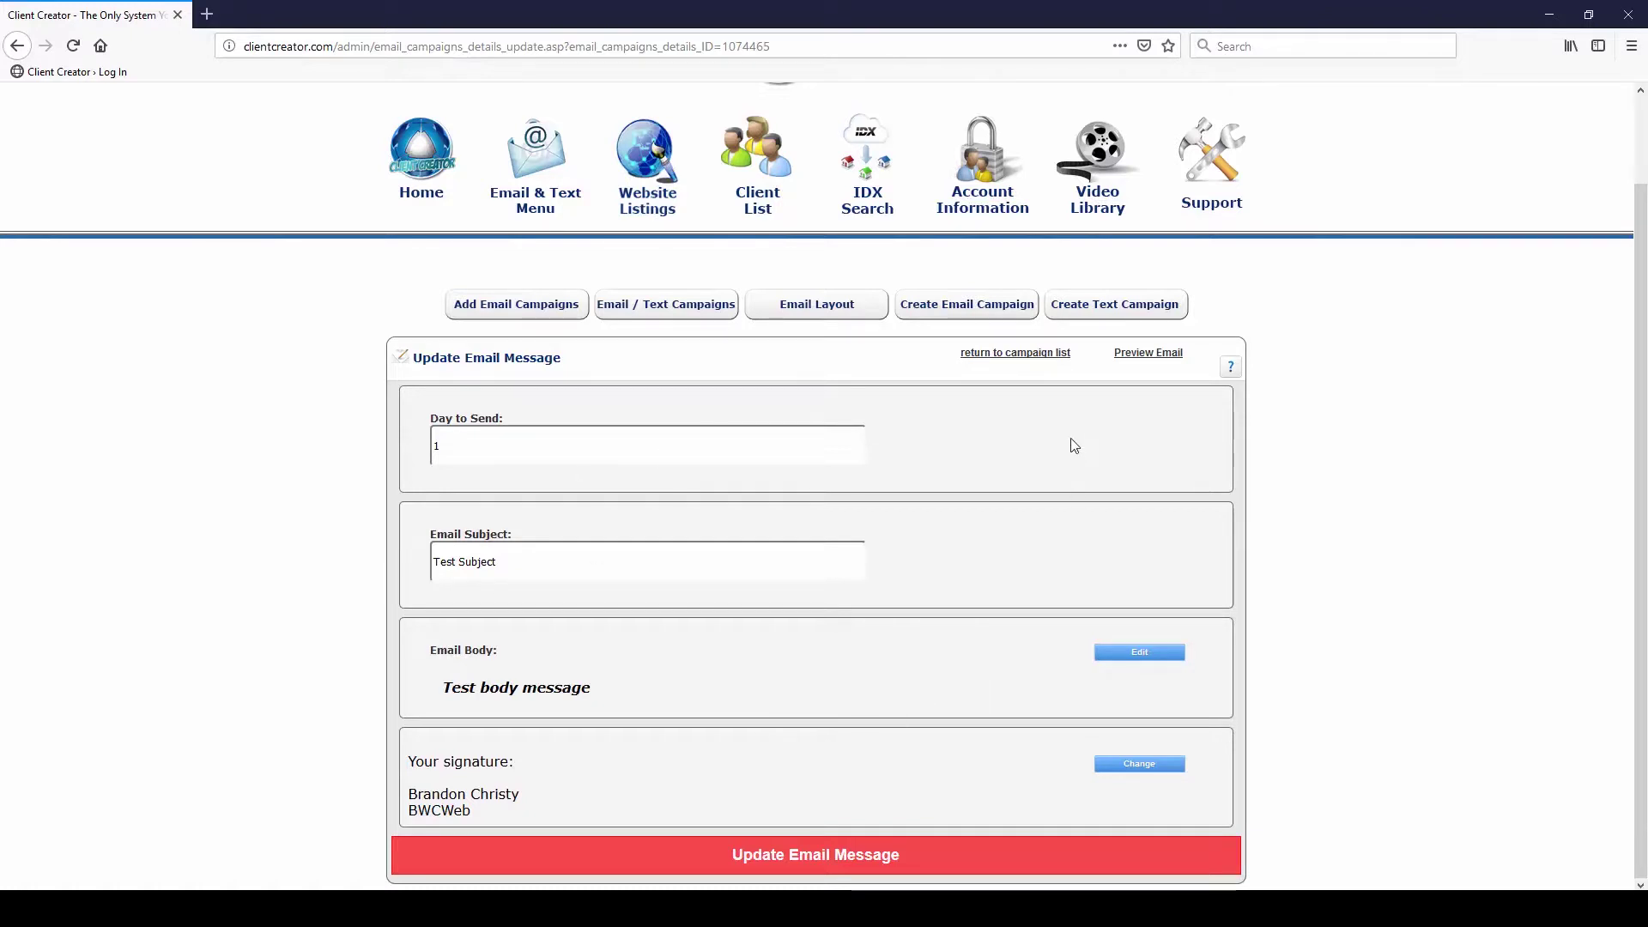
Preview the day 1 email, then return to the campaign's message list
click(1134, 364)
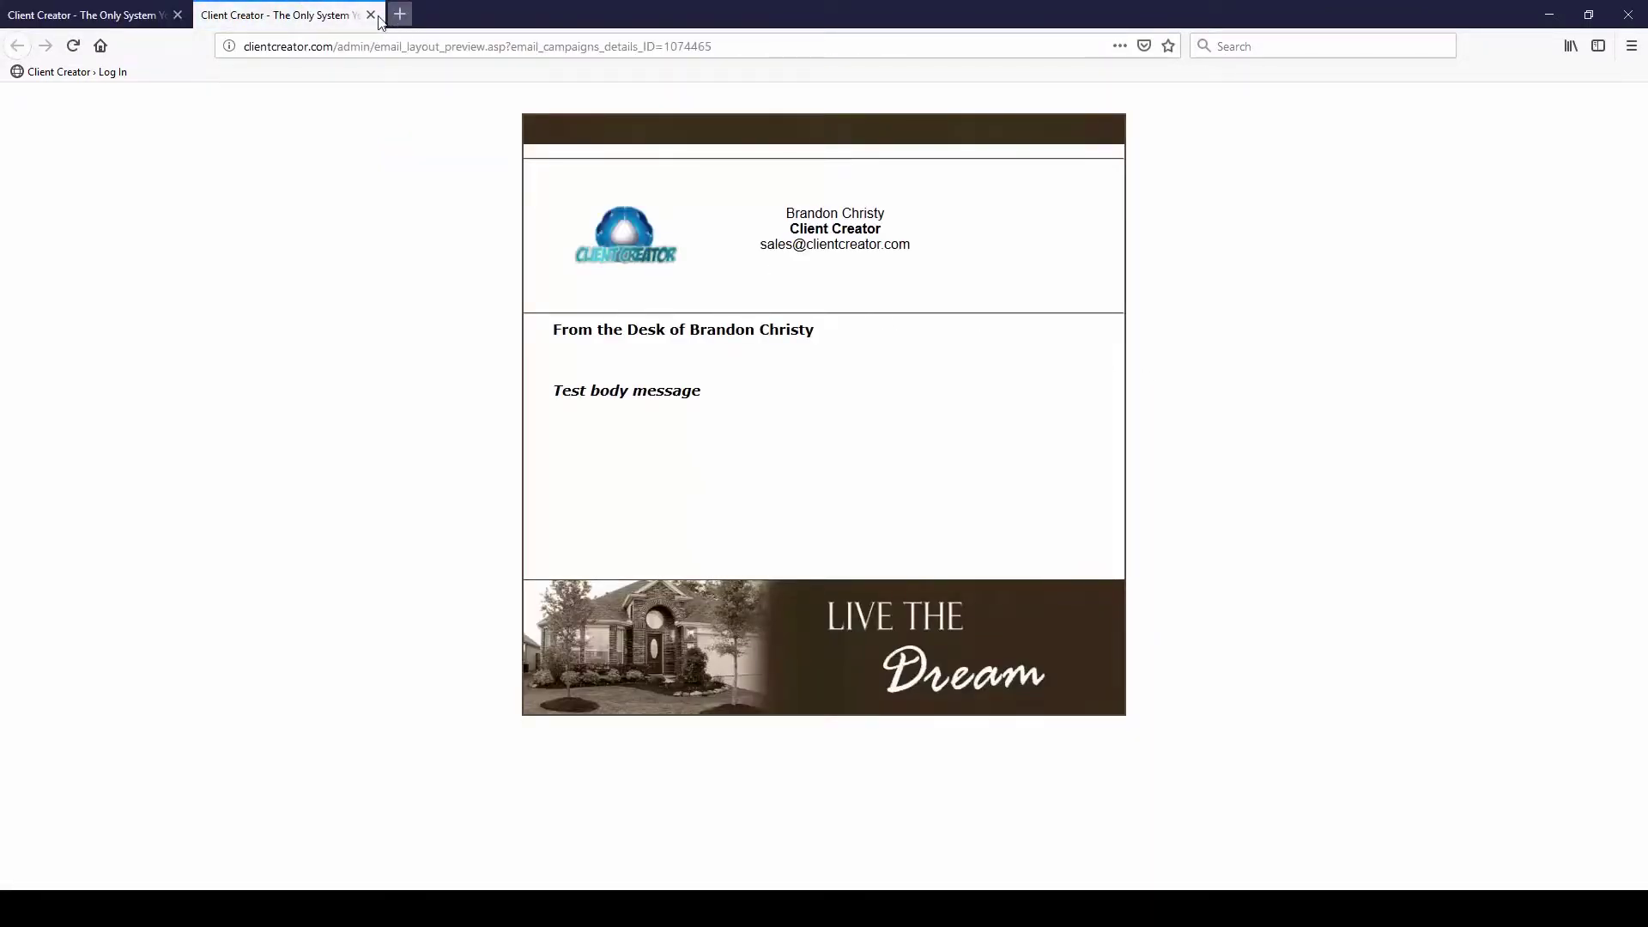
click(372, 15)
click(998, 357)
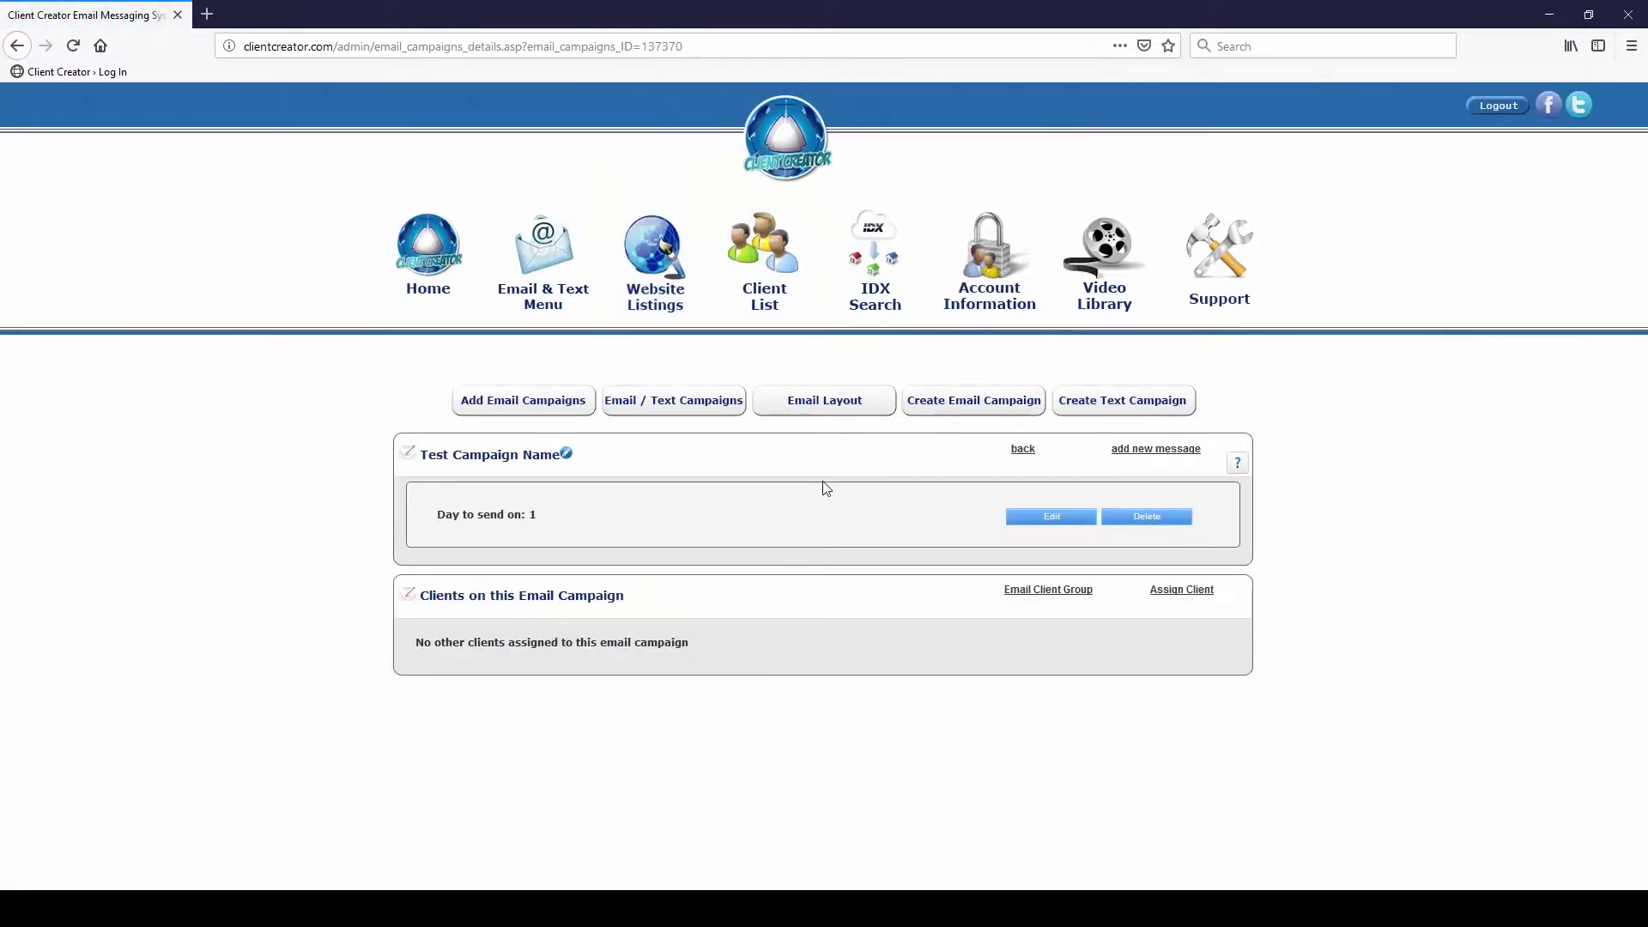
Add a day 10 message with the subject 'Test day 10 message' and save it
click(1142, 450)
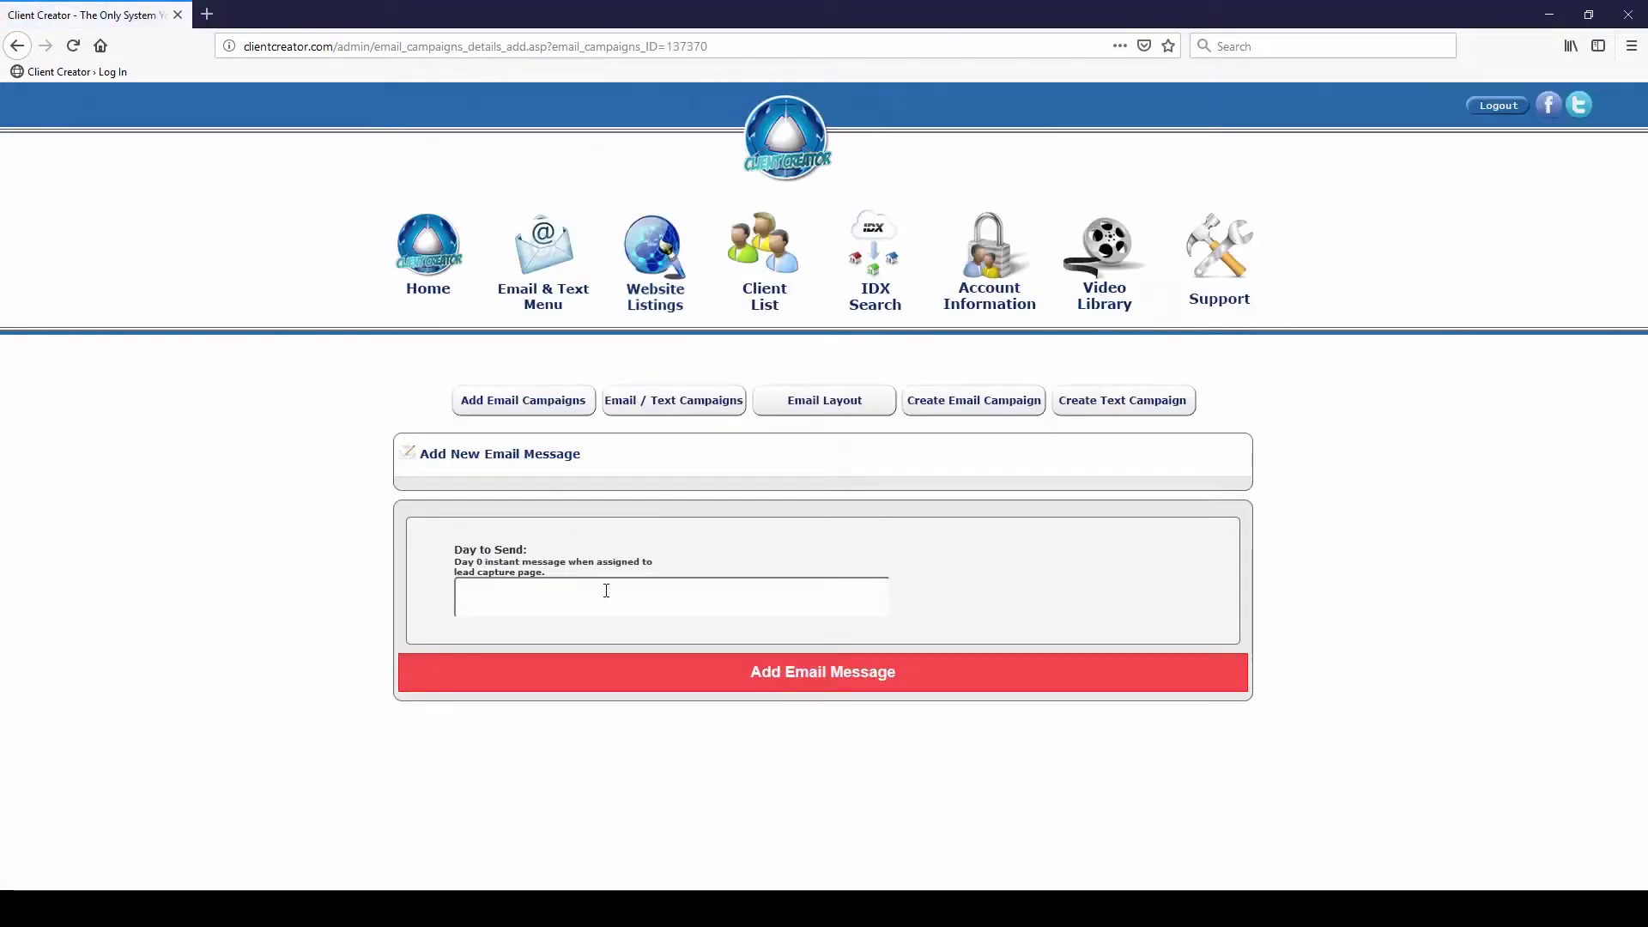
text(10)
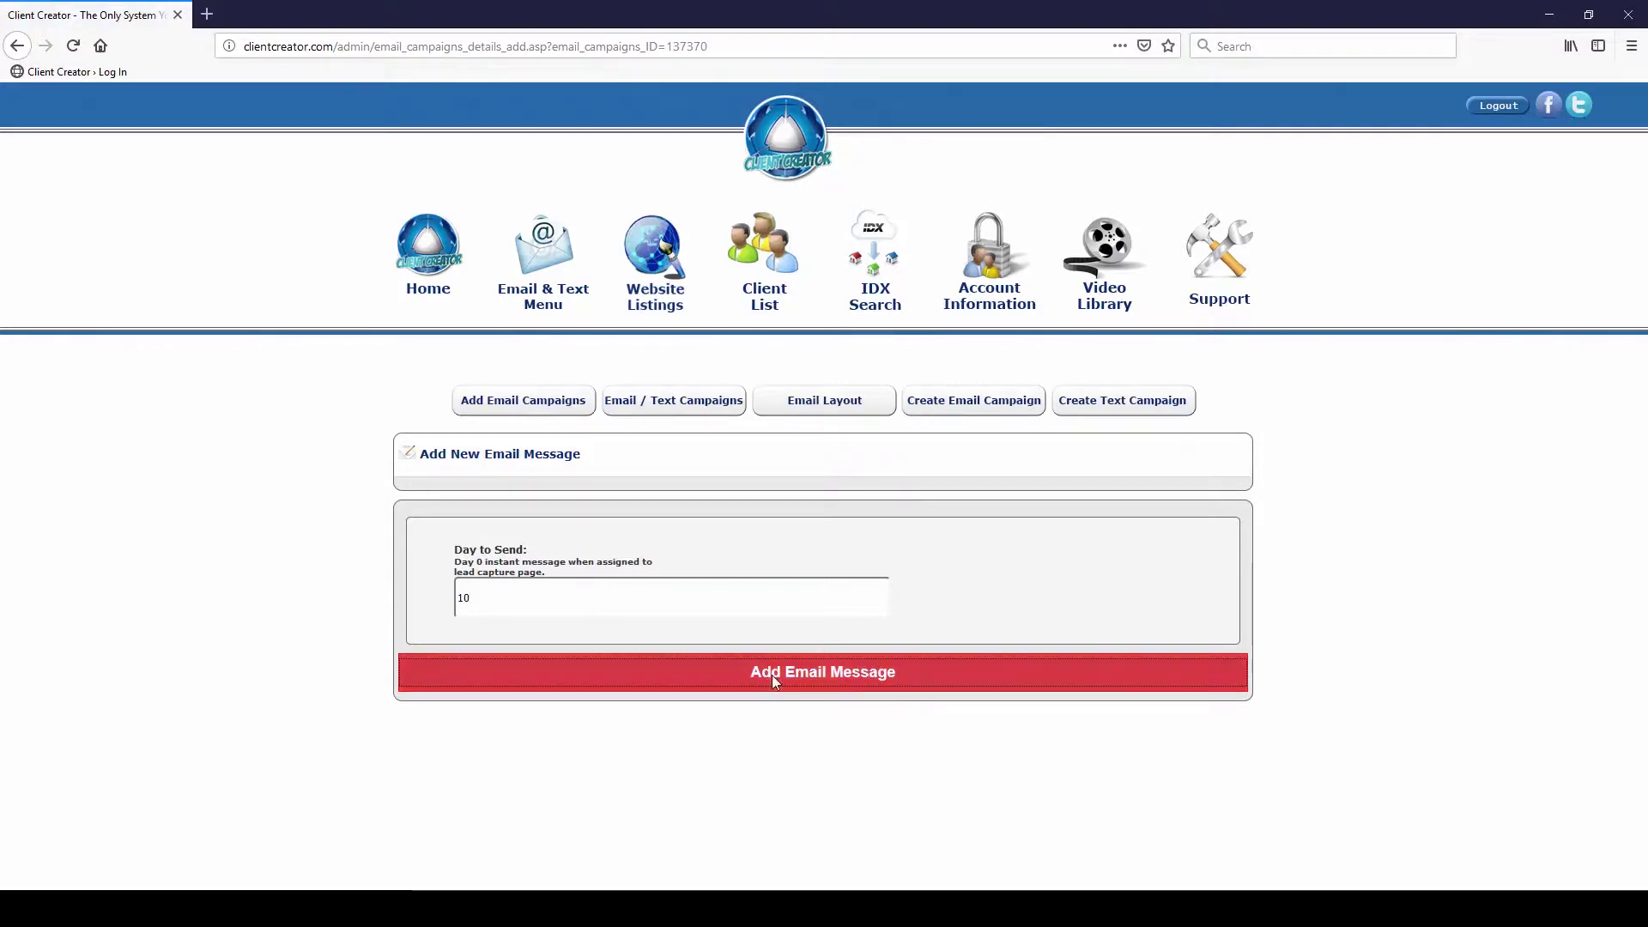
click(830, 680)
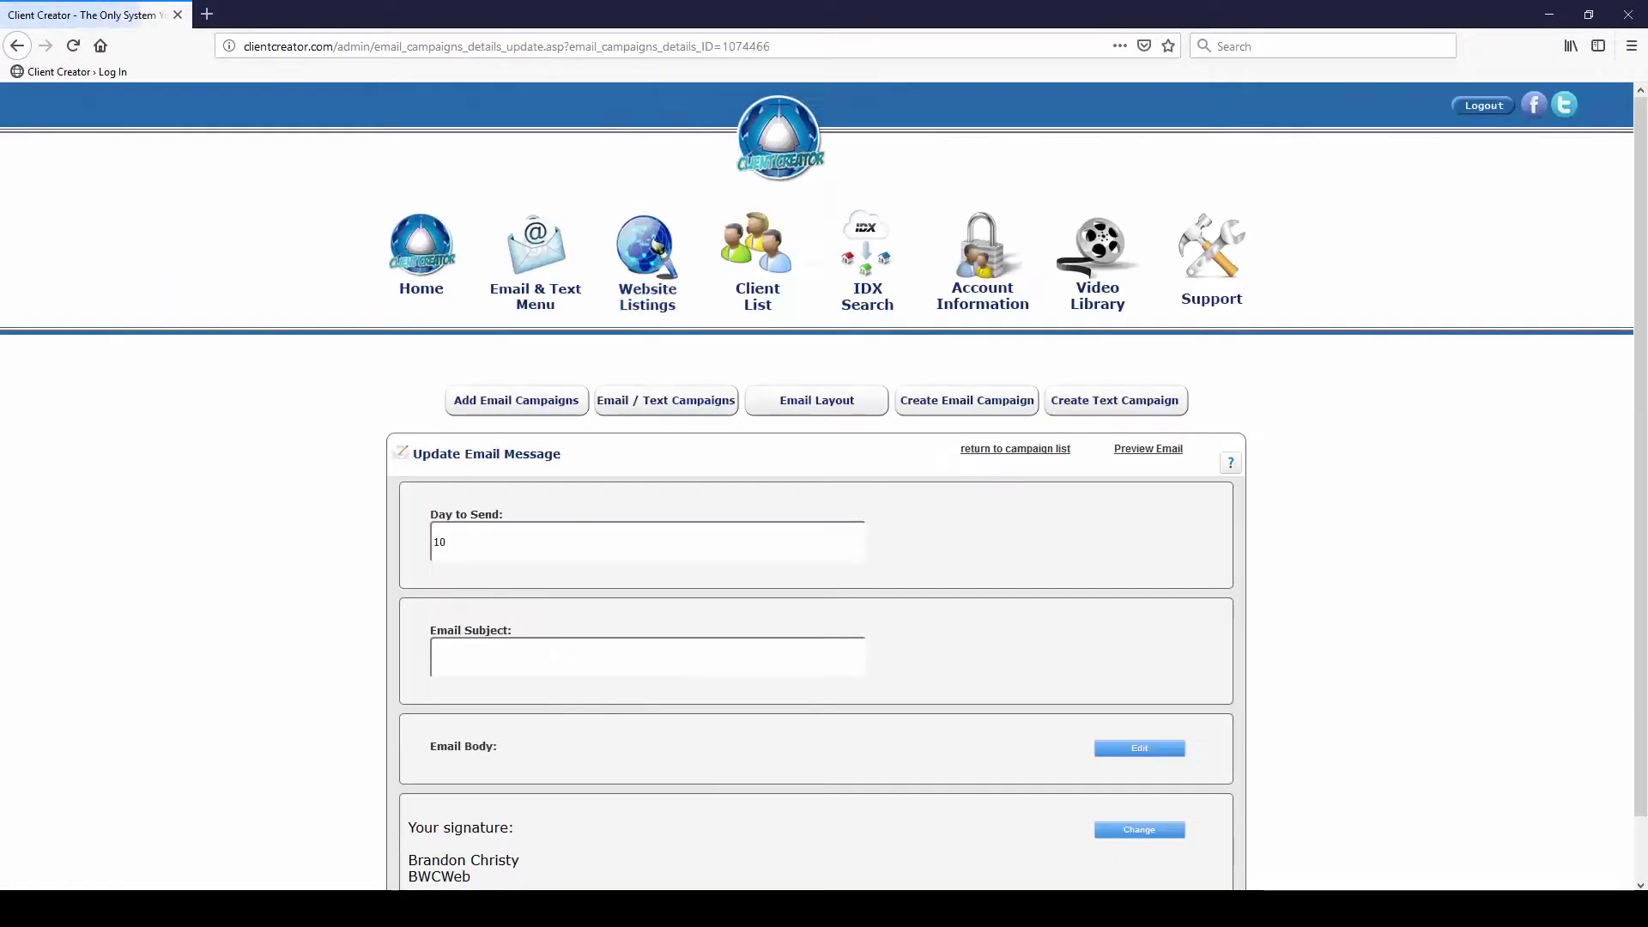
click(524, 660)
text(Test )
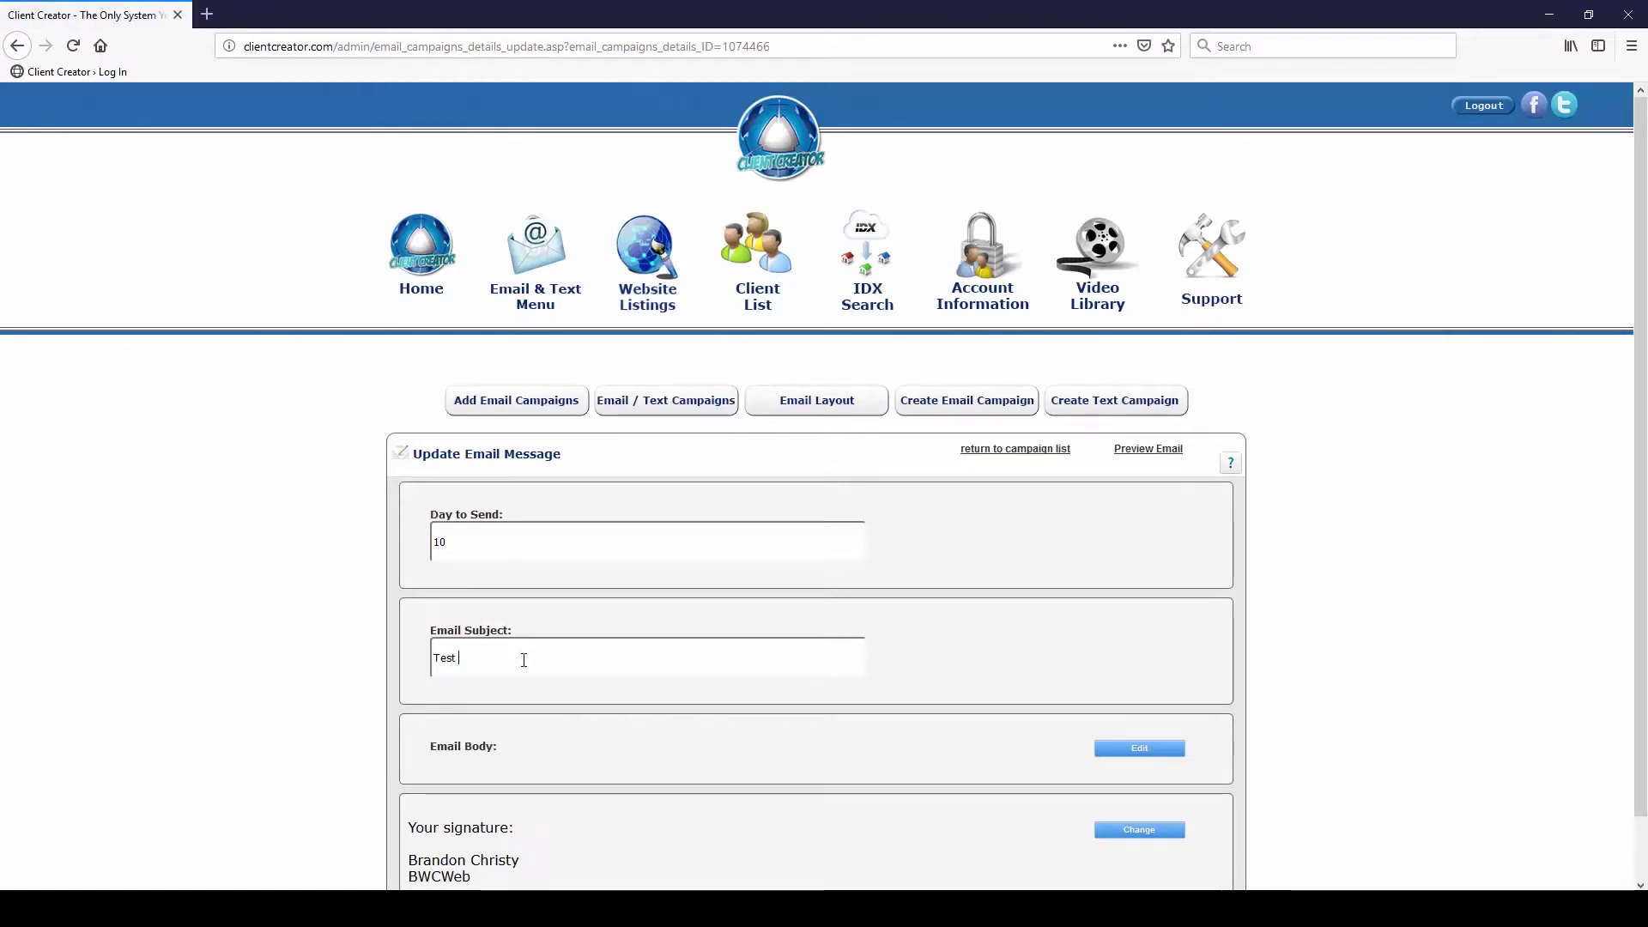
text(day 10 message)
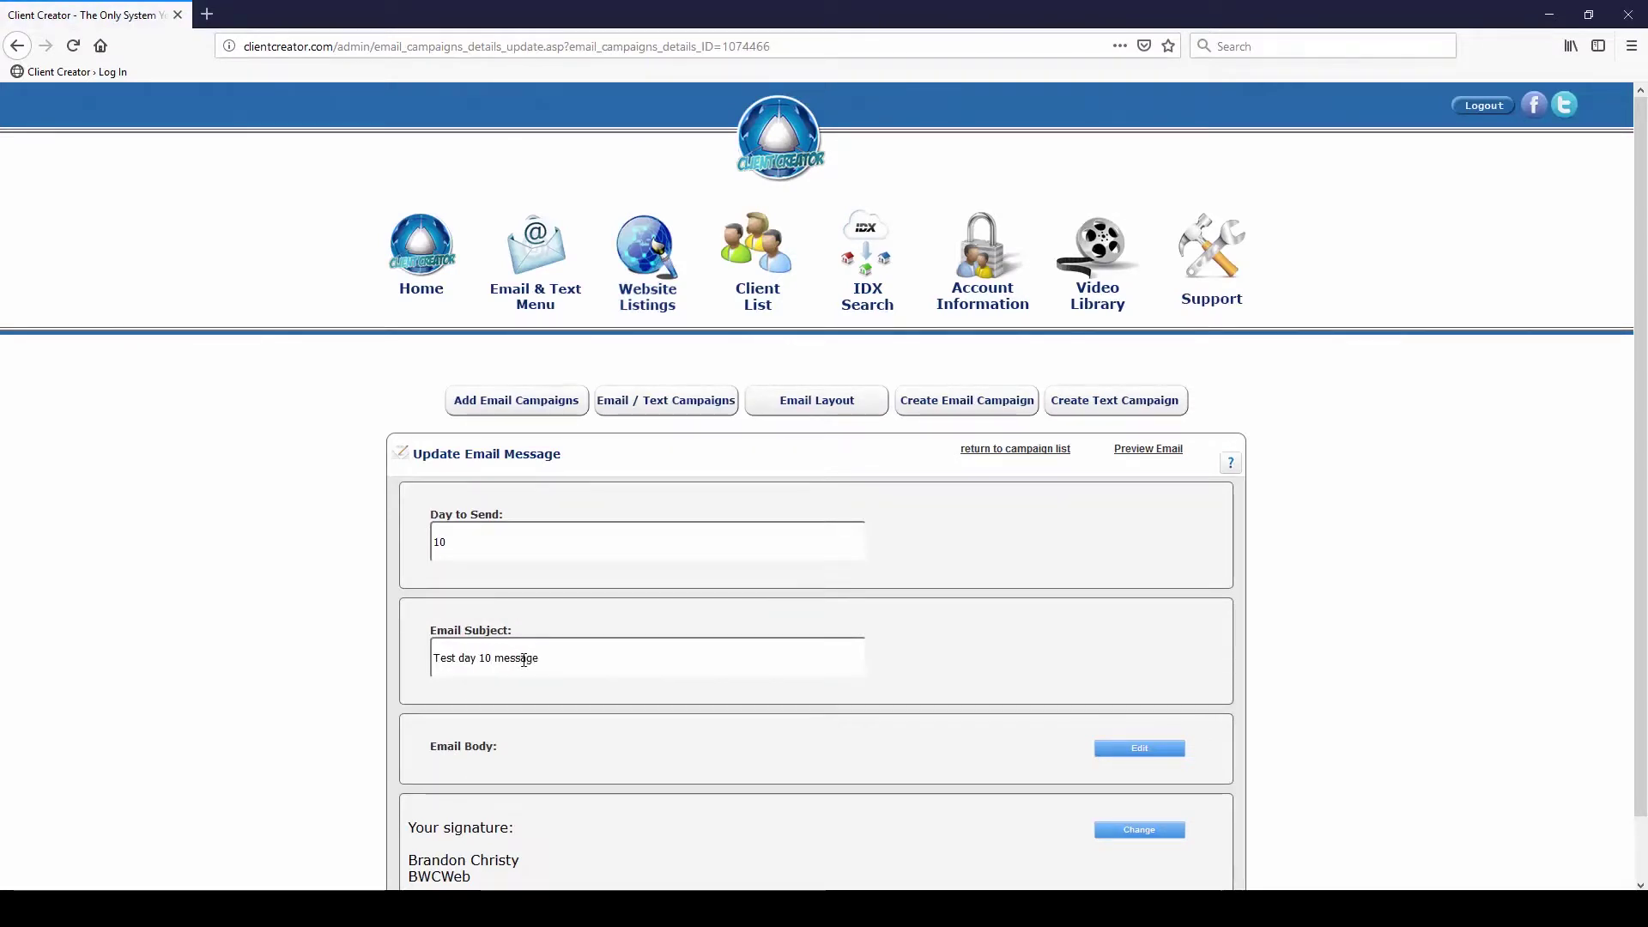
scroll(844, 730, down, 2)
click(868, 842)
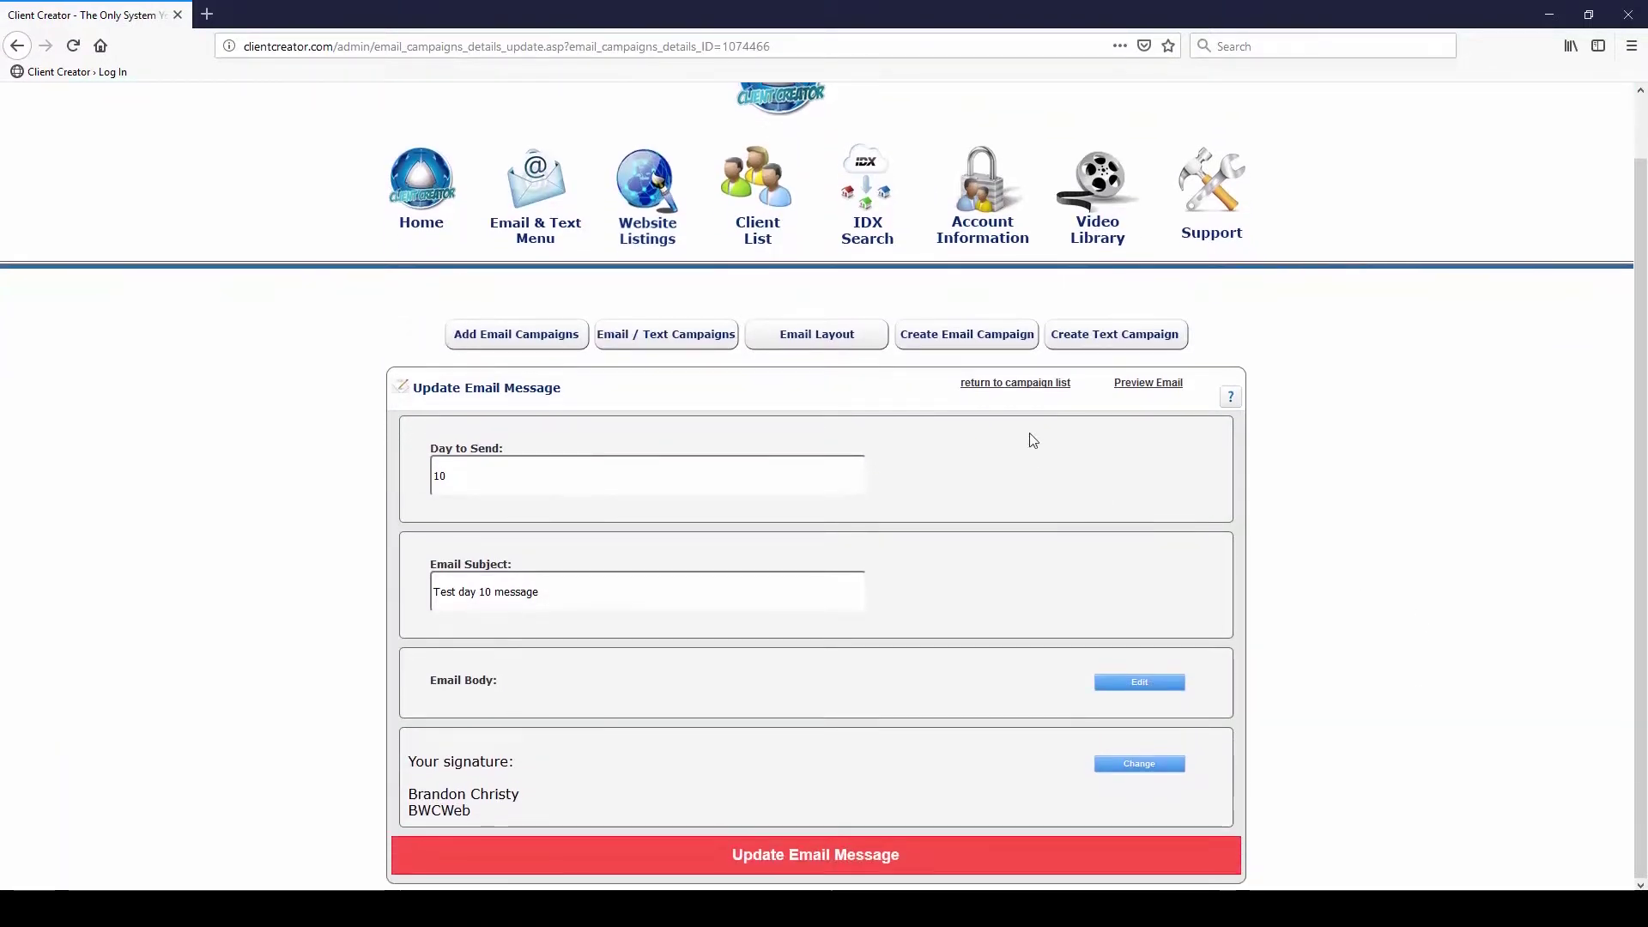
click(1022, 387)
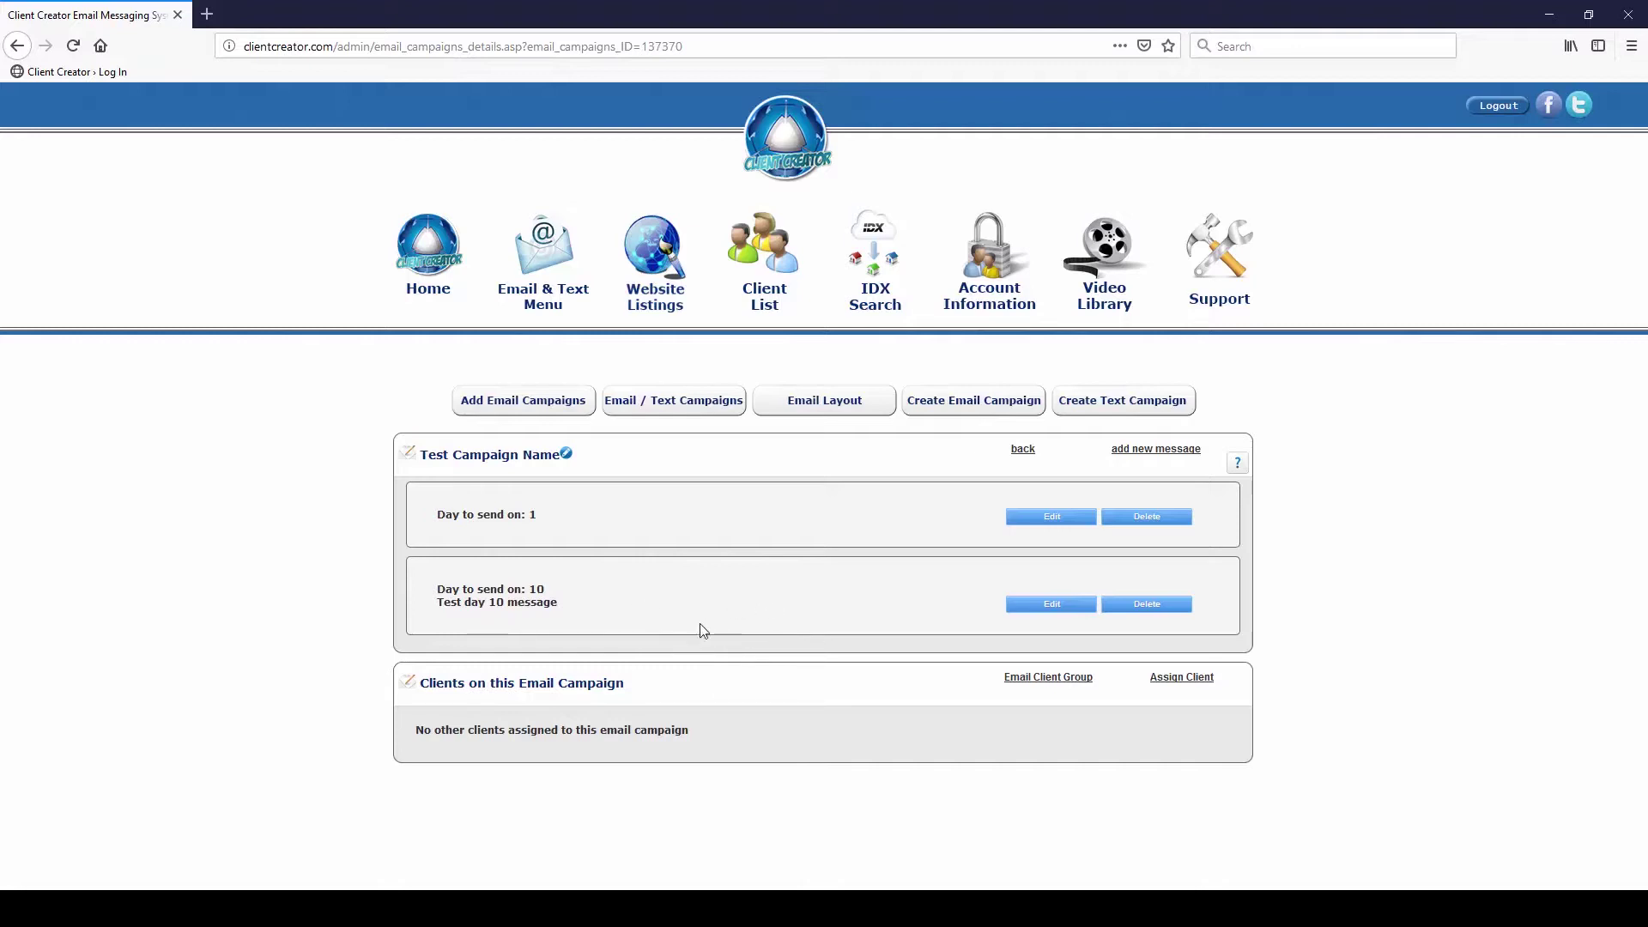
click(1176, 680)
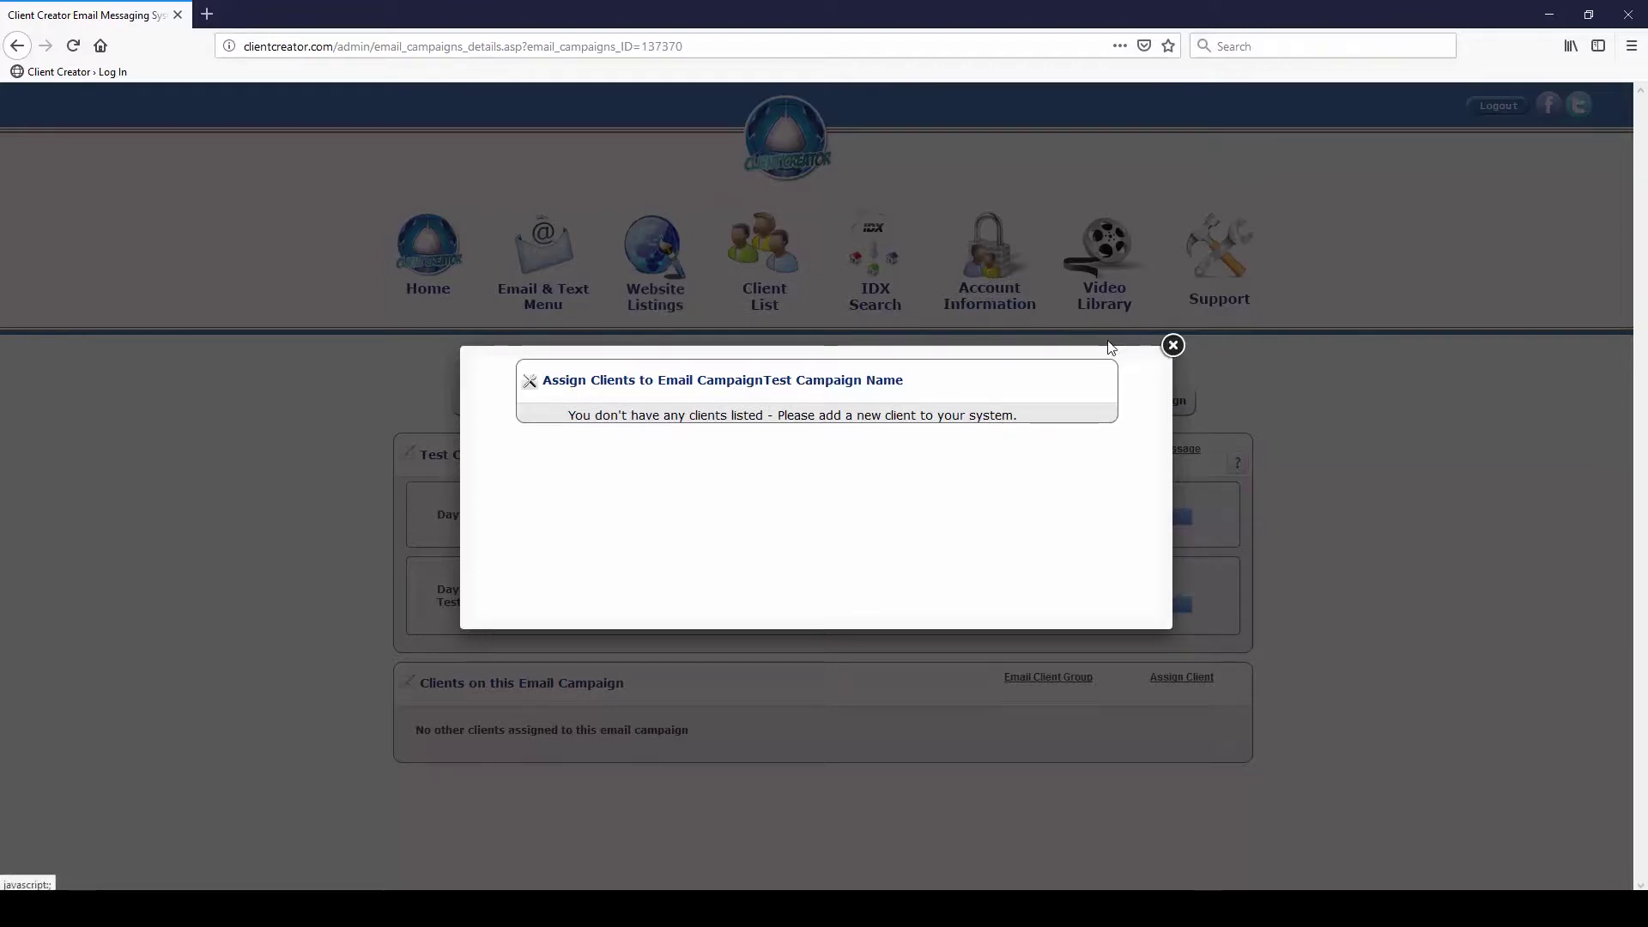
click(1173, 346)
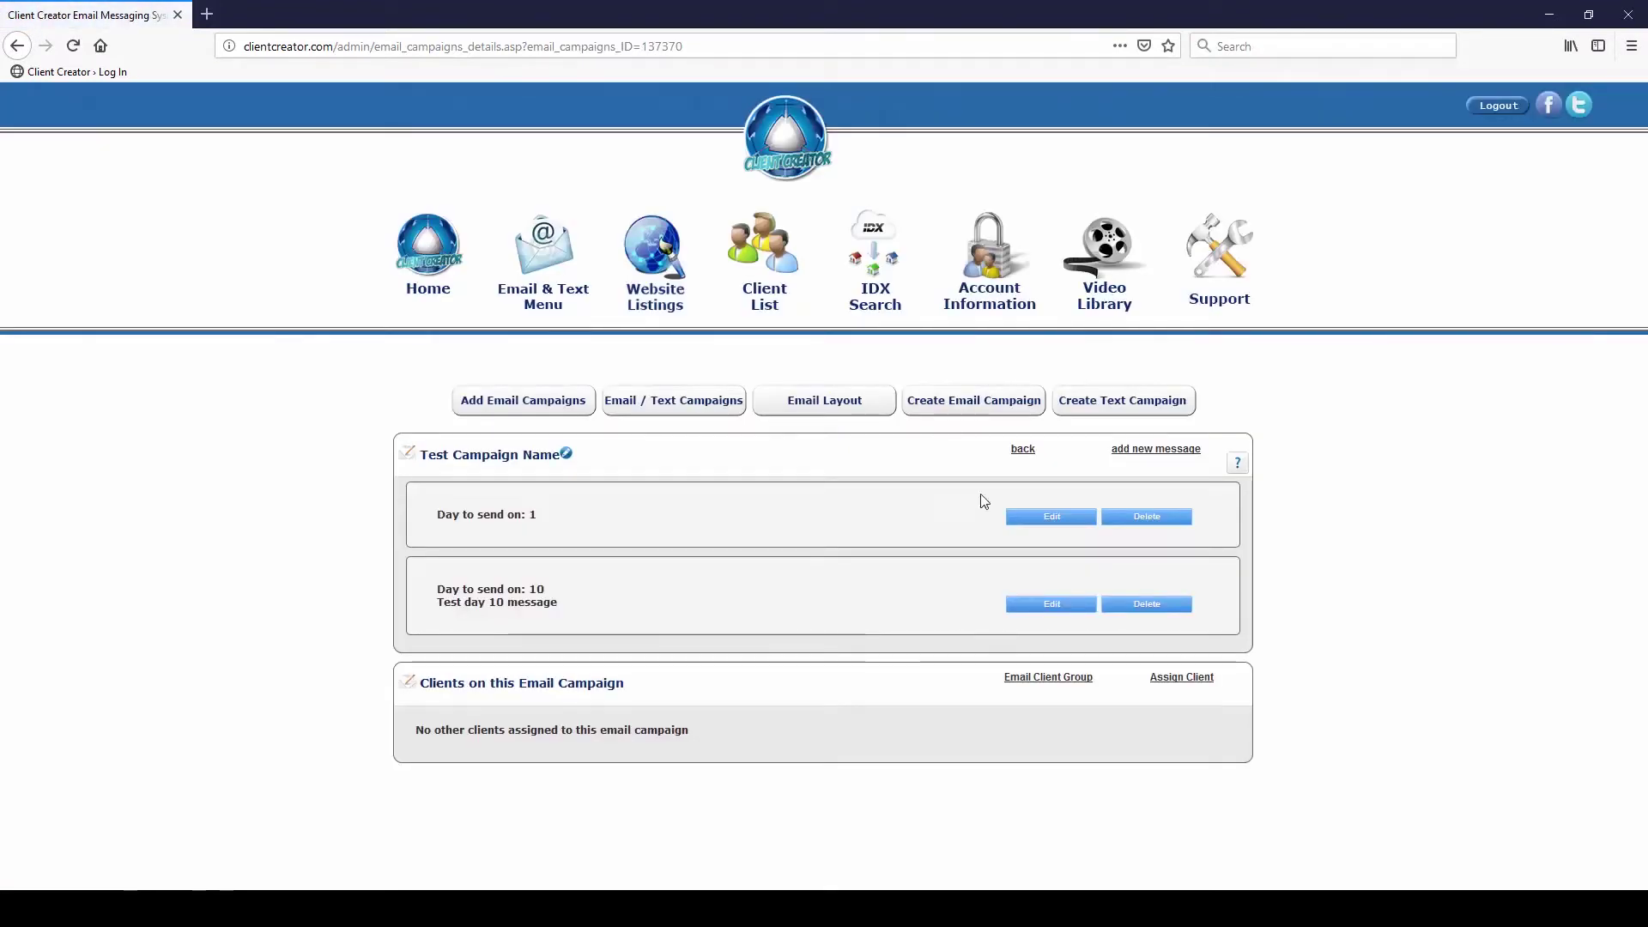
click(1192, 681)
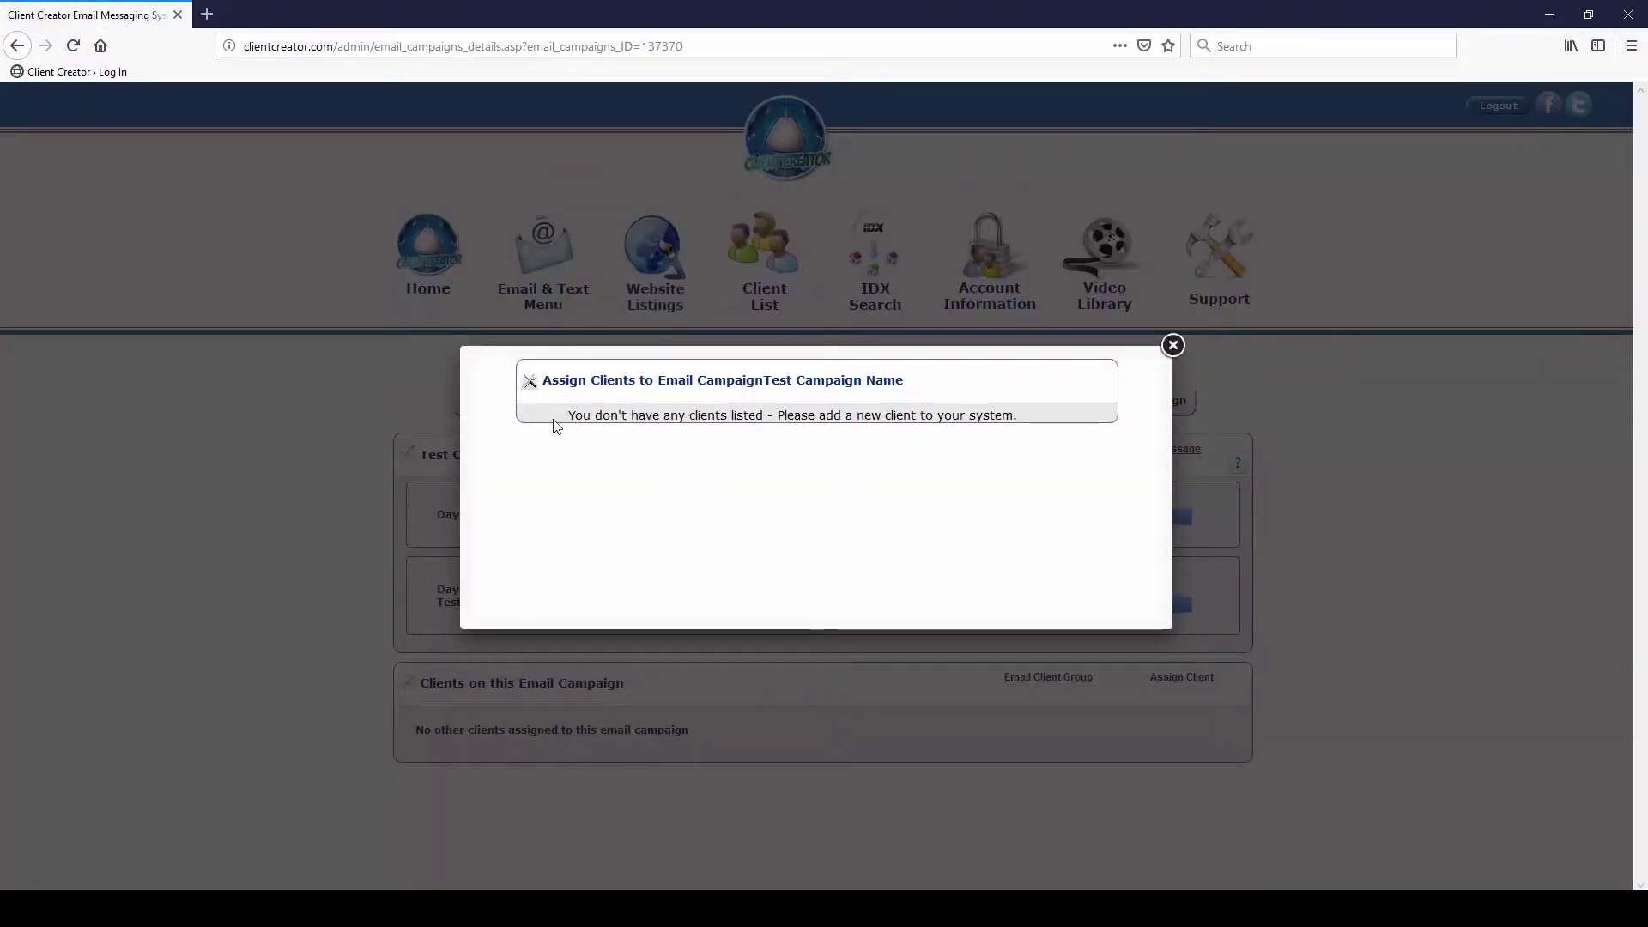
click(1173, 347)
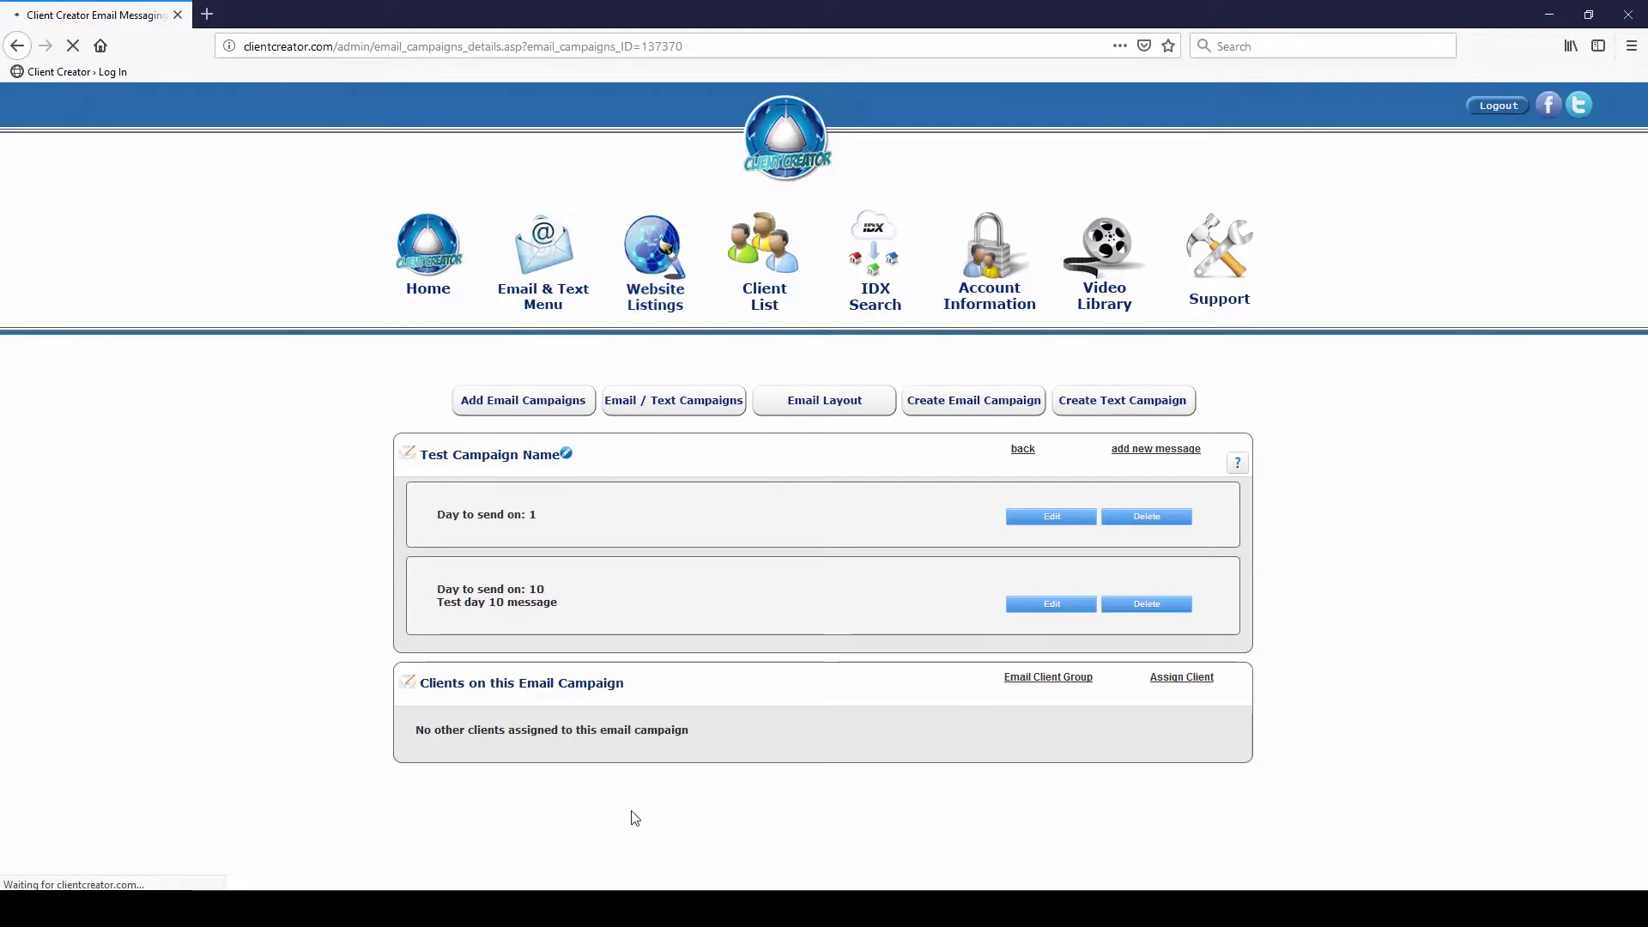
click(1040, 680)
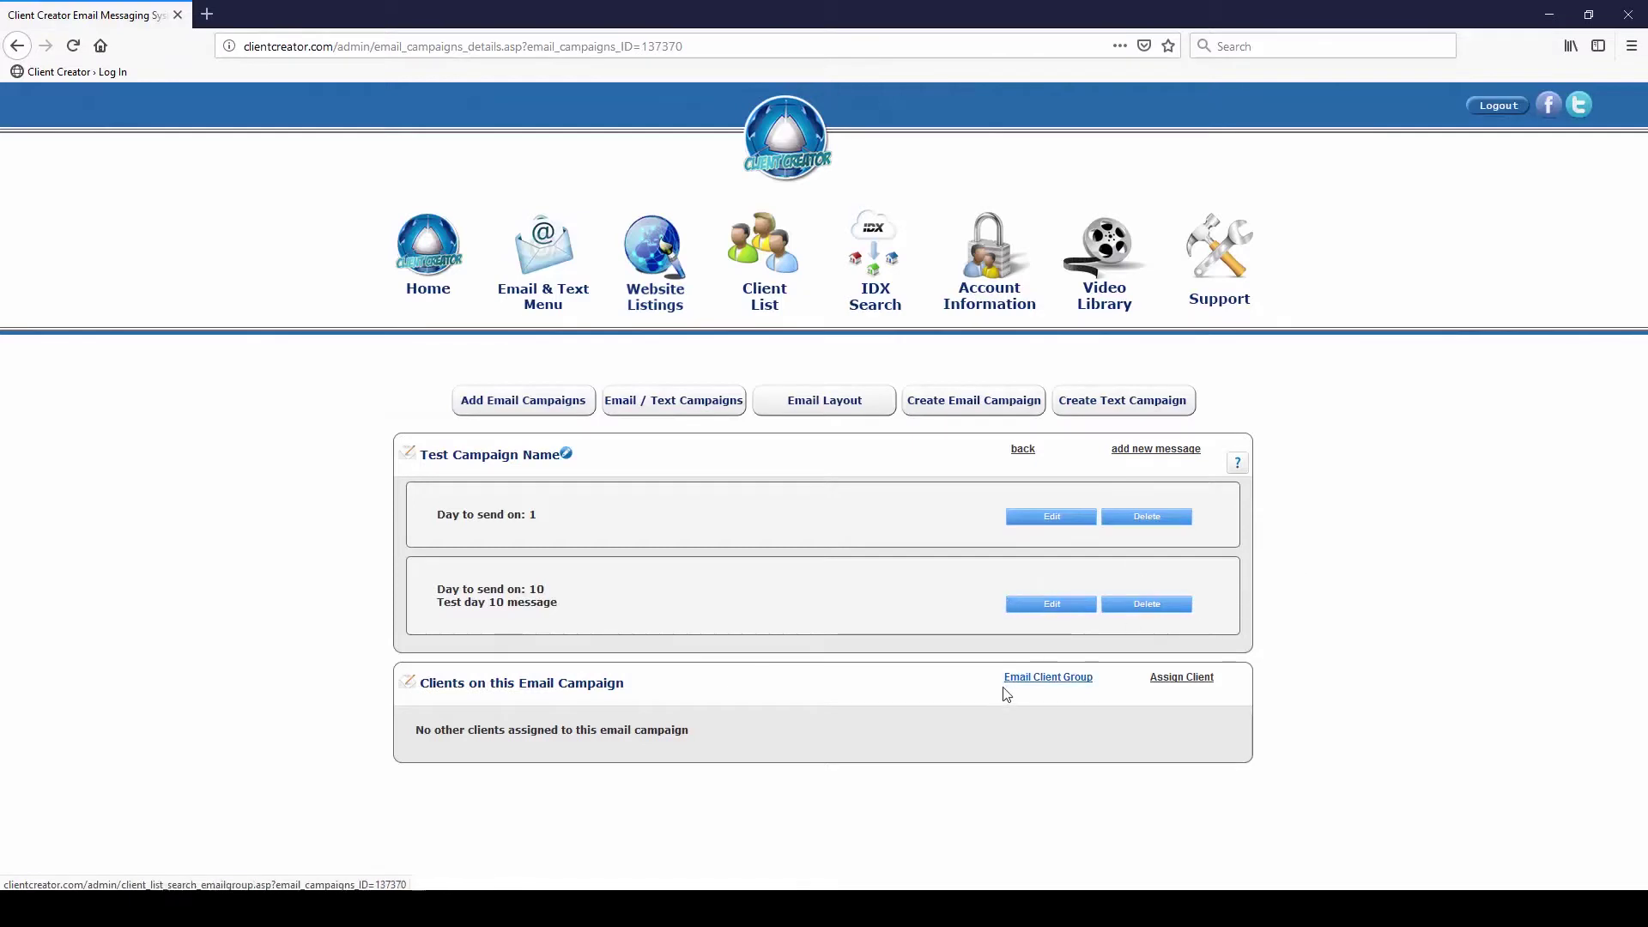
click(1030, 680)
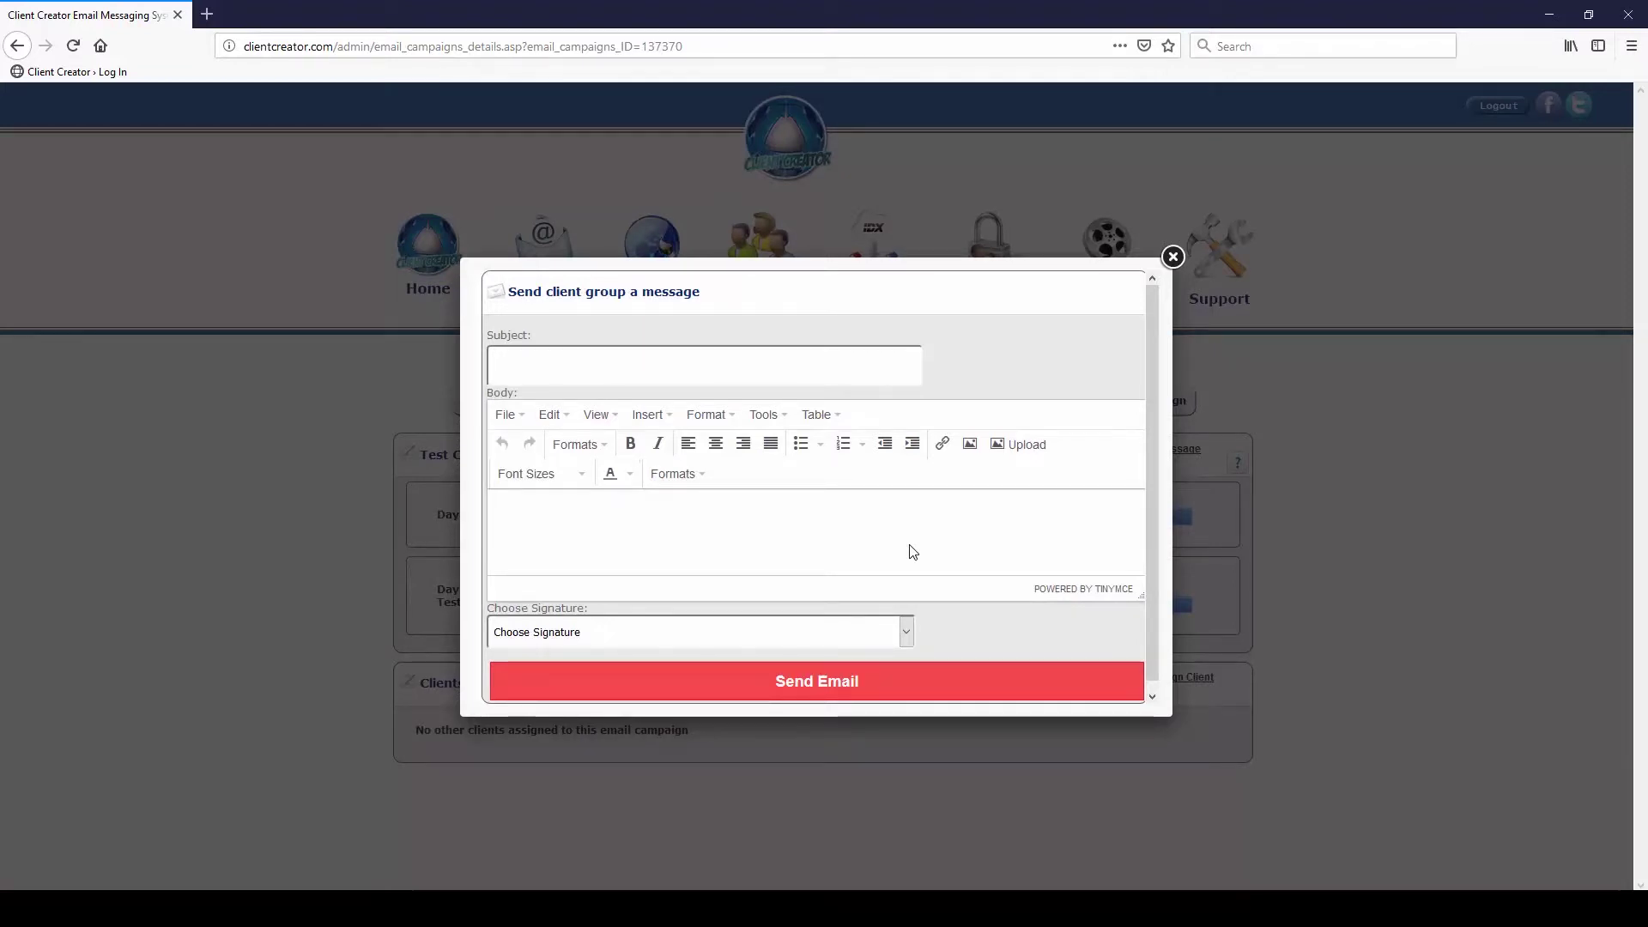
click(528, 367)
click(593, 516)
click(629, 633)
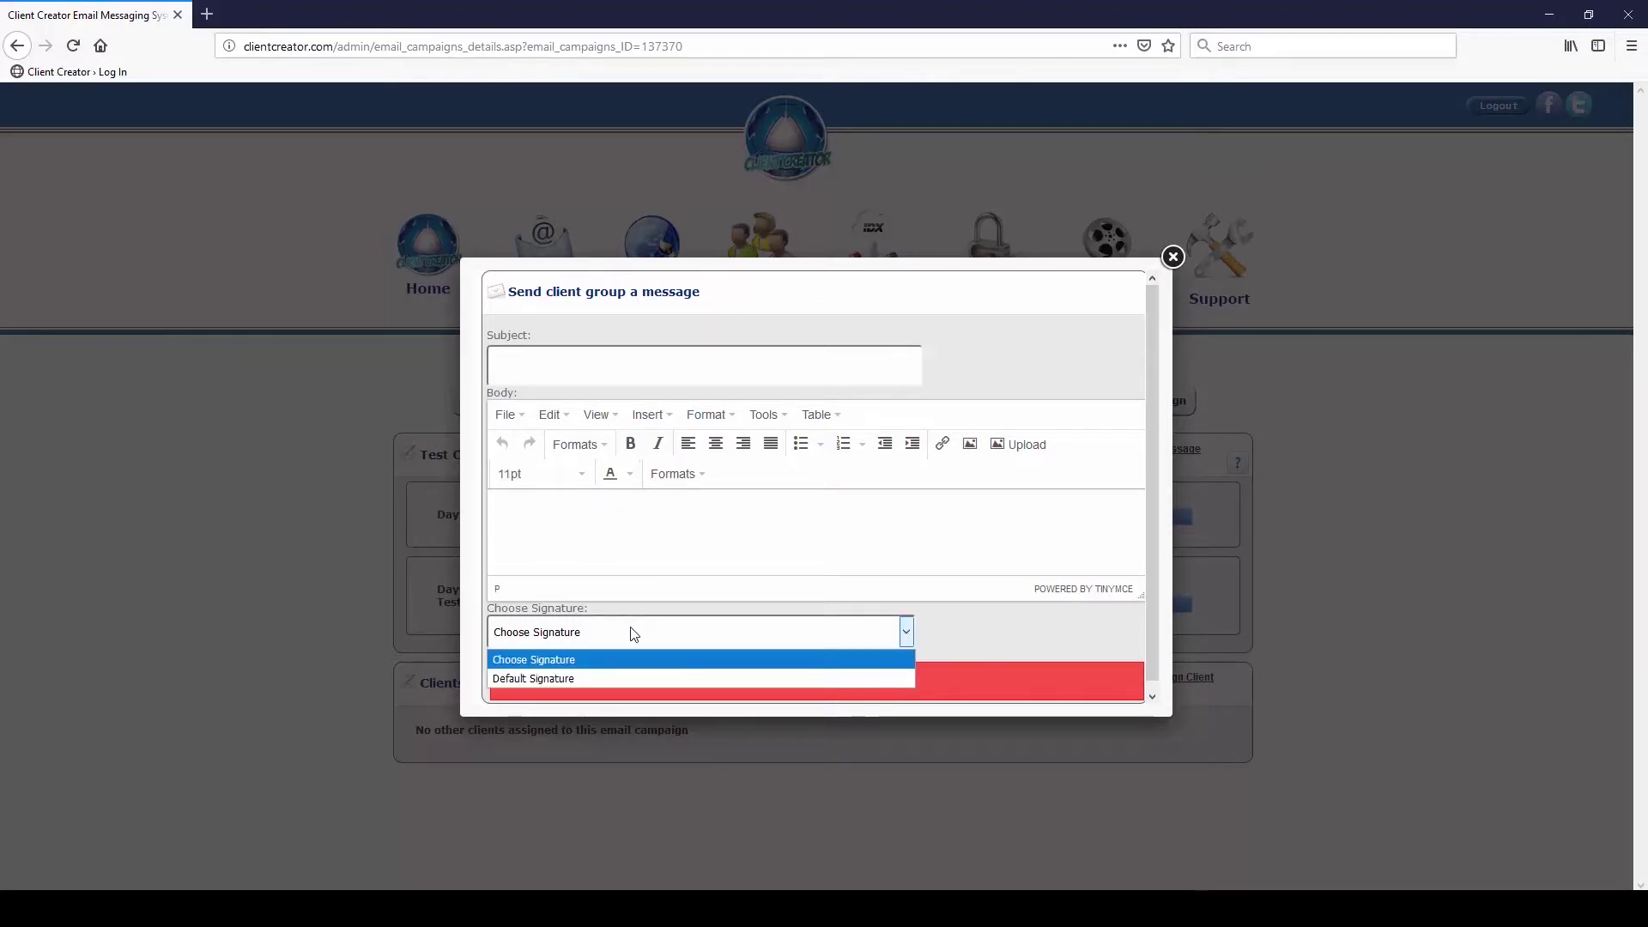
click(1037, 618)
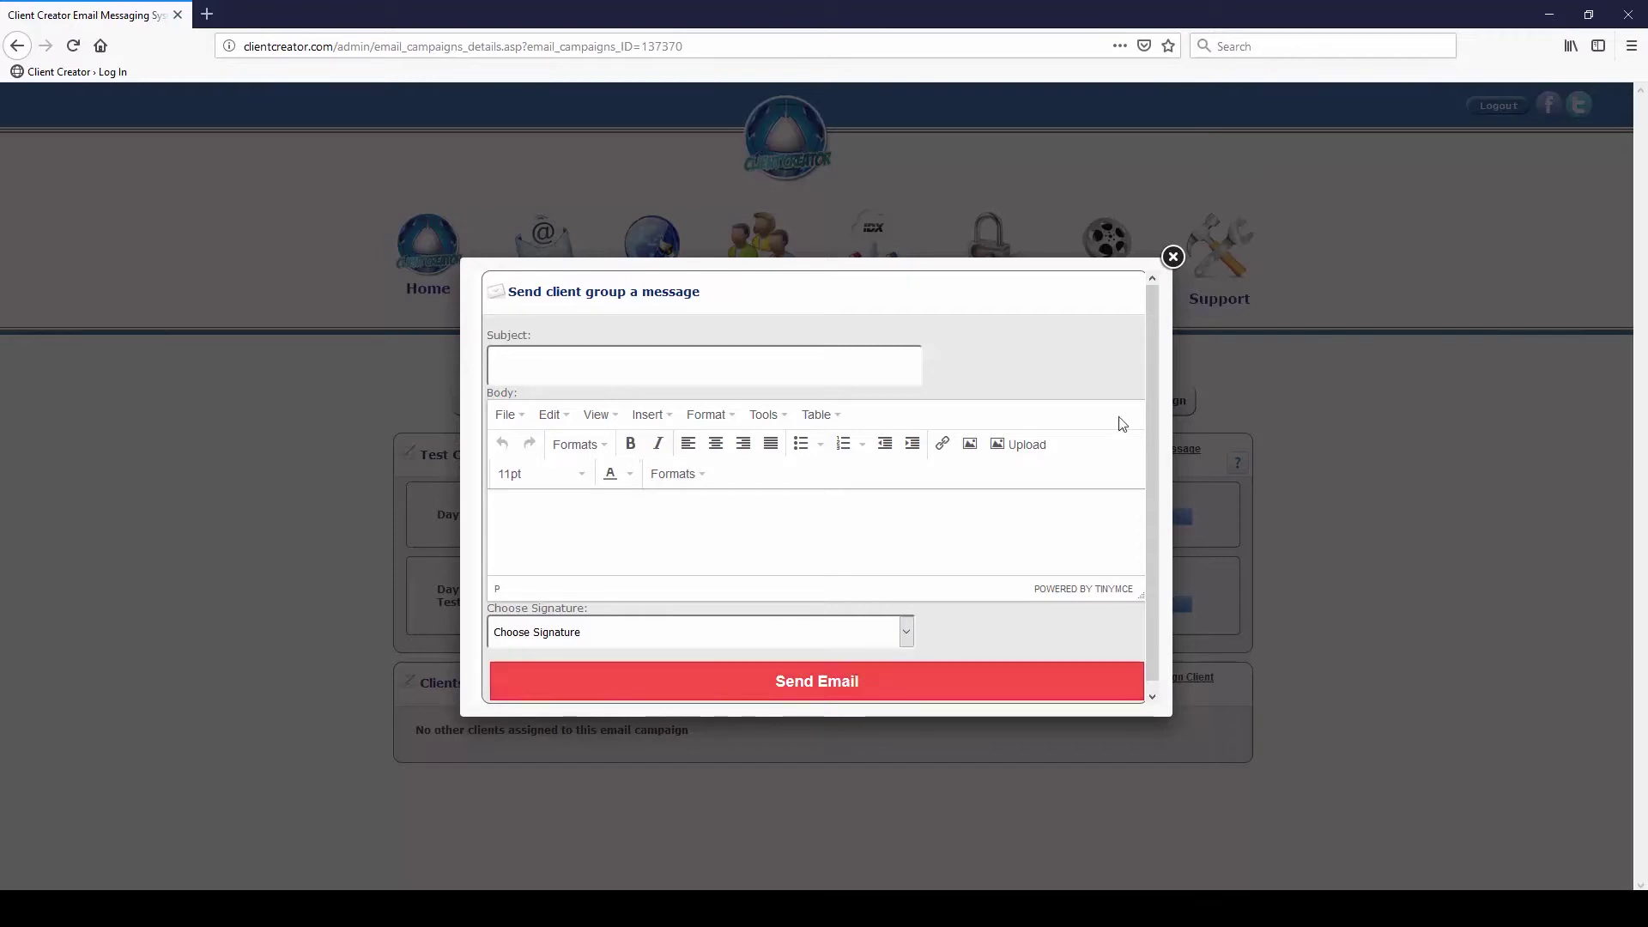
click(1171, 258)
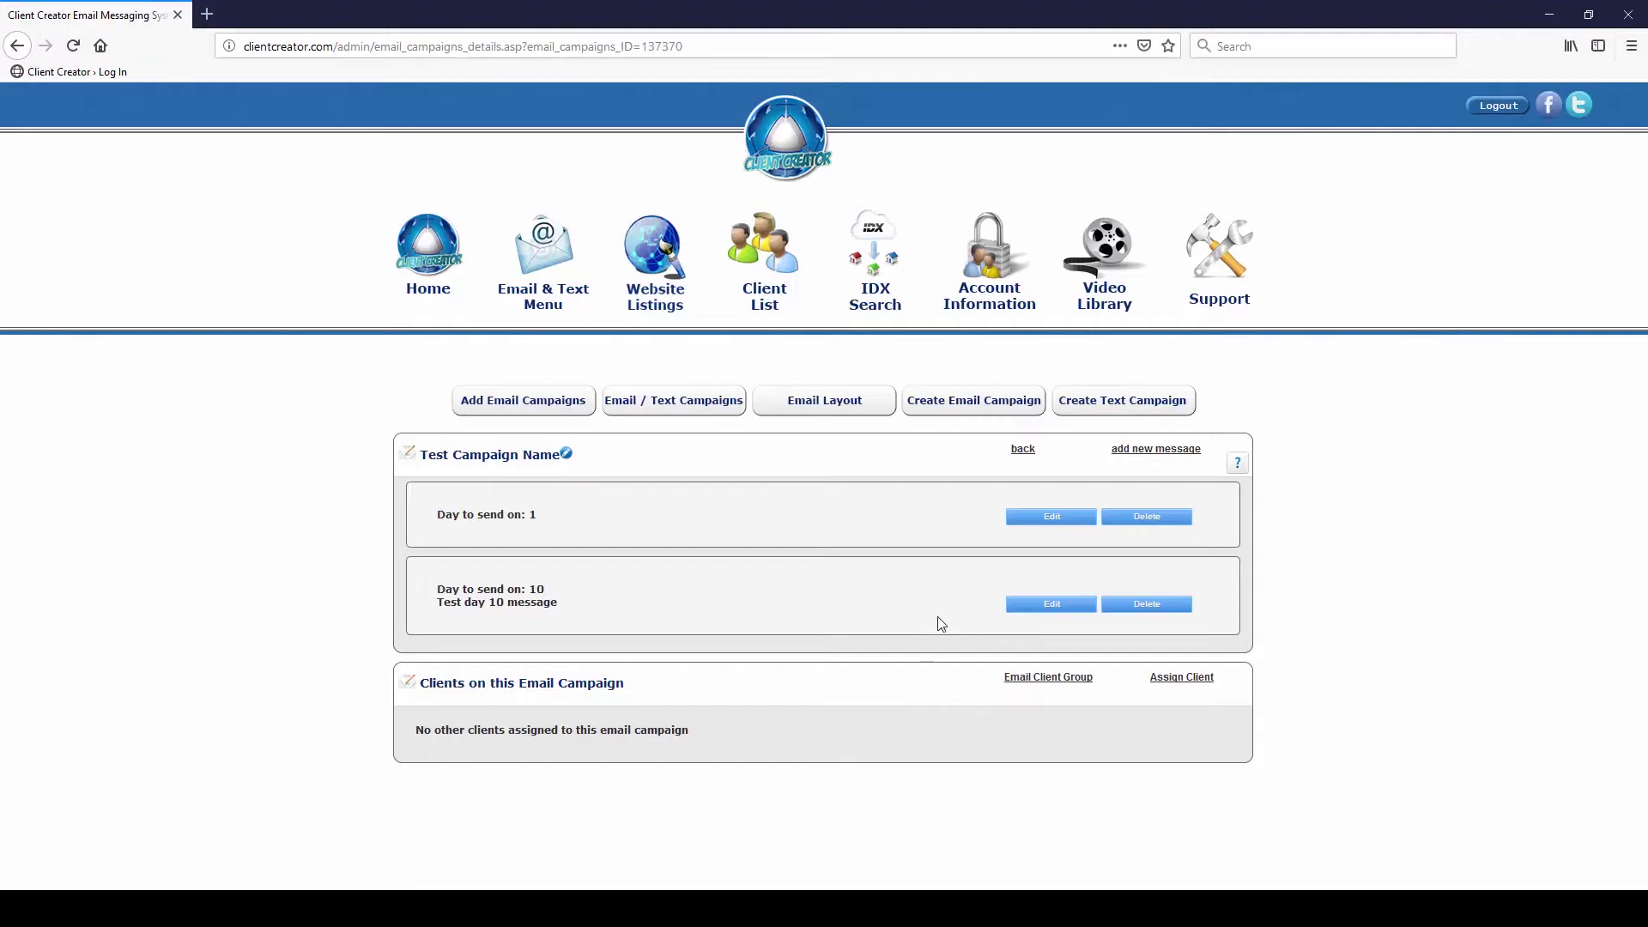
Browse the full Email Campaigns list, then start creating a new text campaign
click(672, 405)
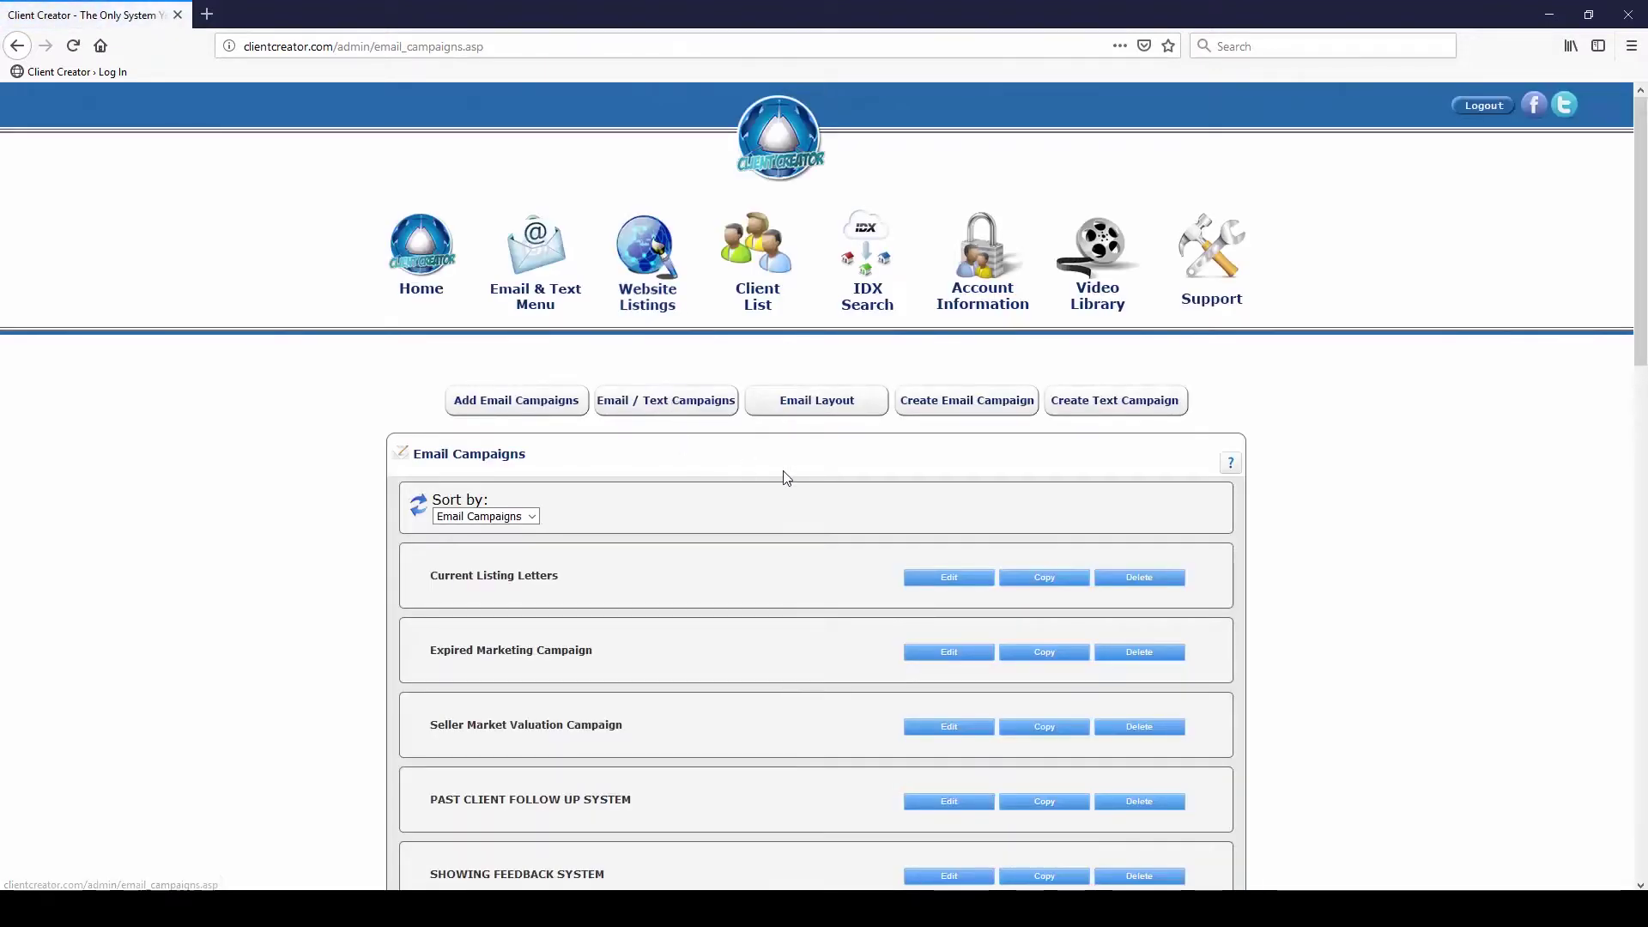
scroll(798, 479, down, 15)
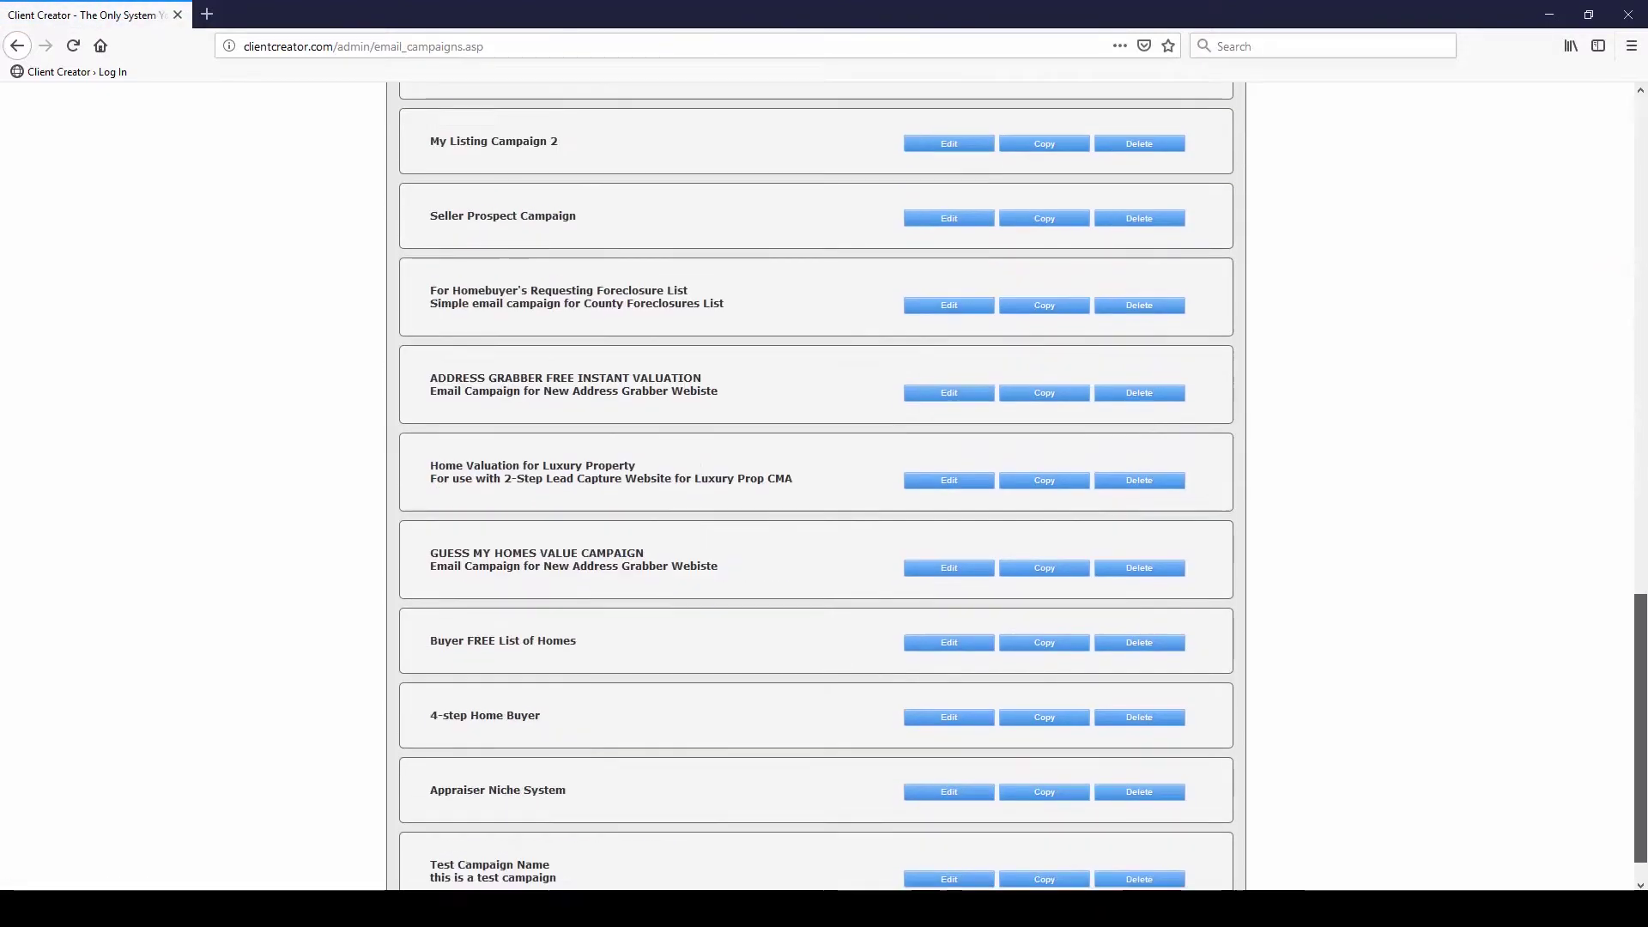
scroll(905, 853, down, 2)
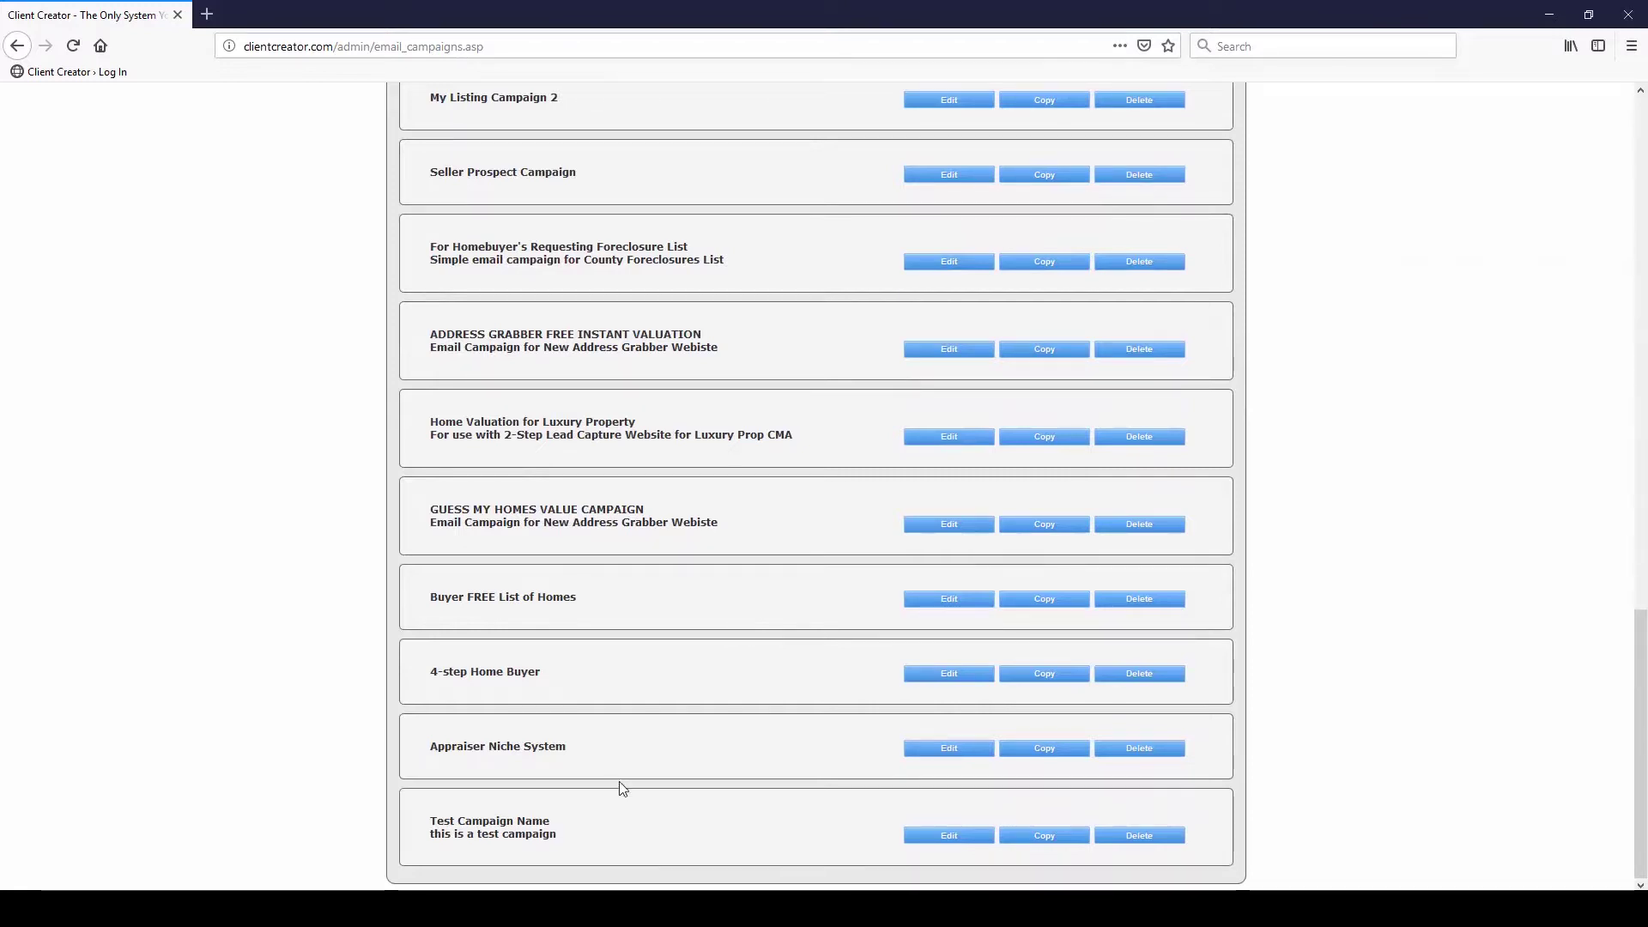
scroll(653, 798, up, 15)
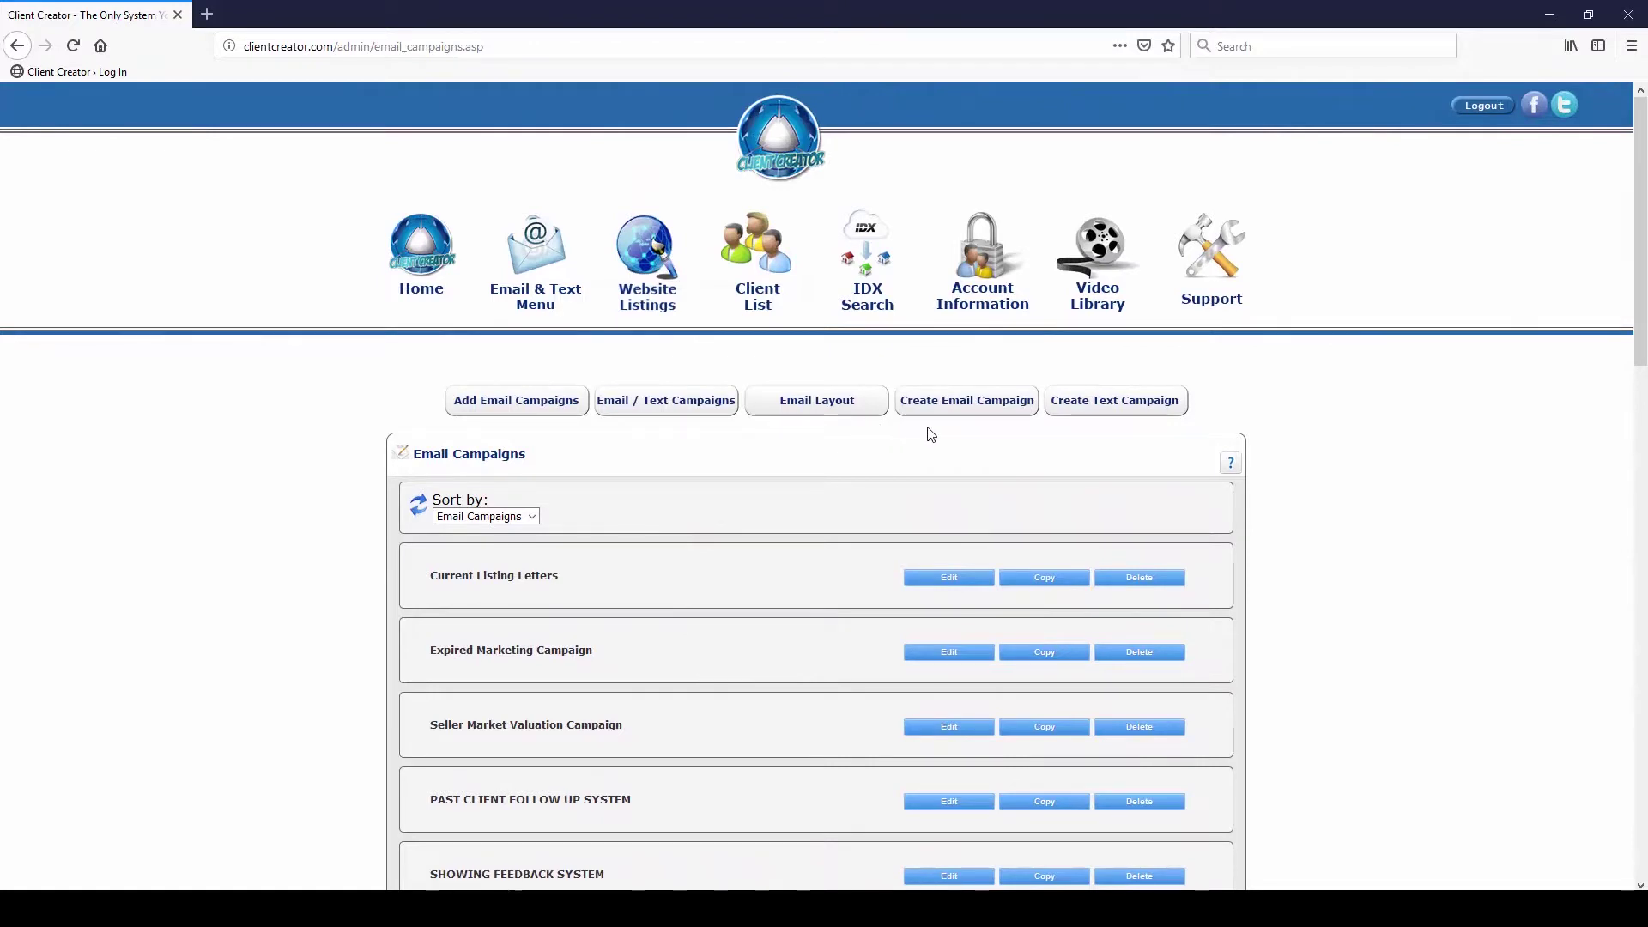
click(1091, 408)
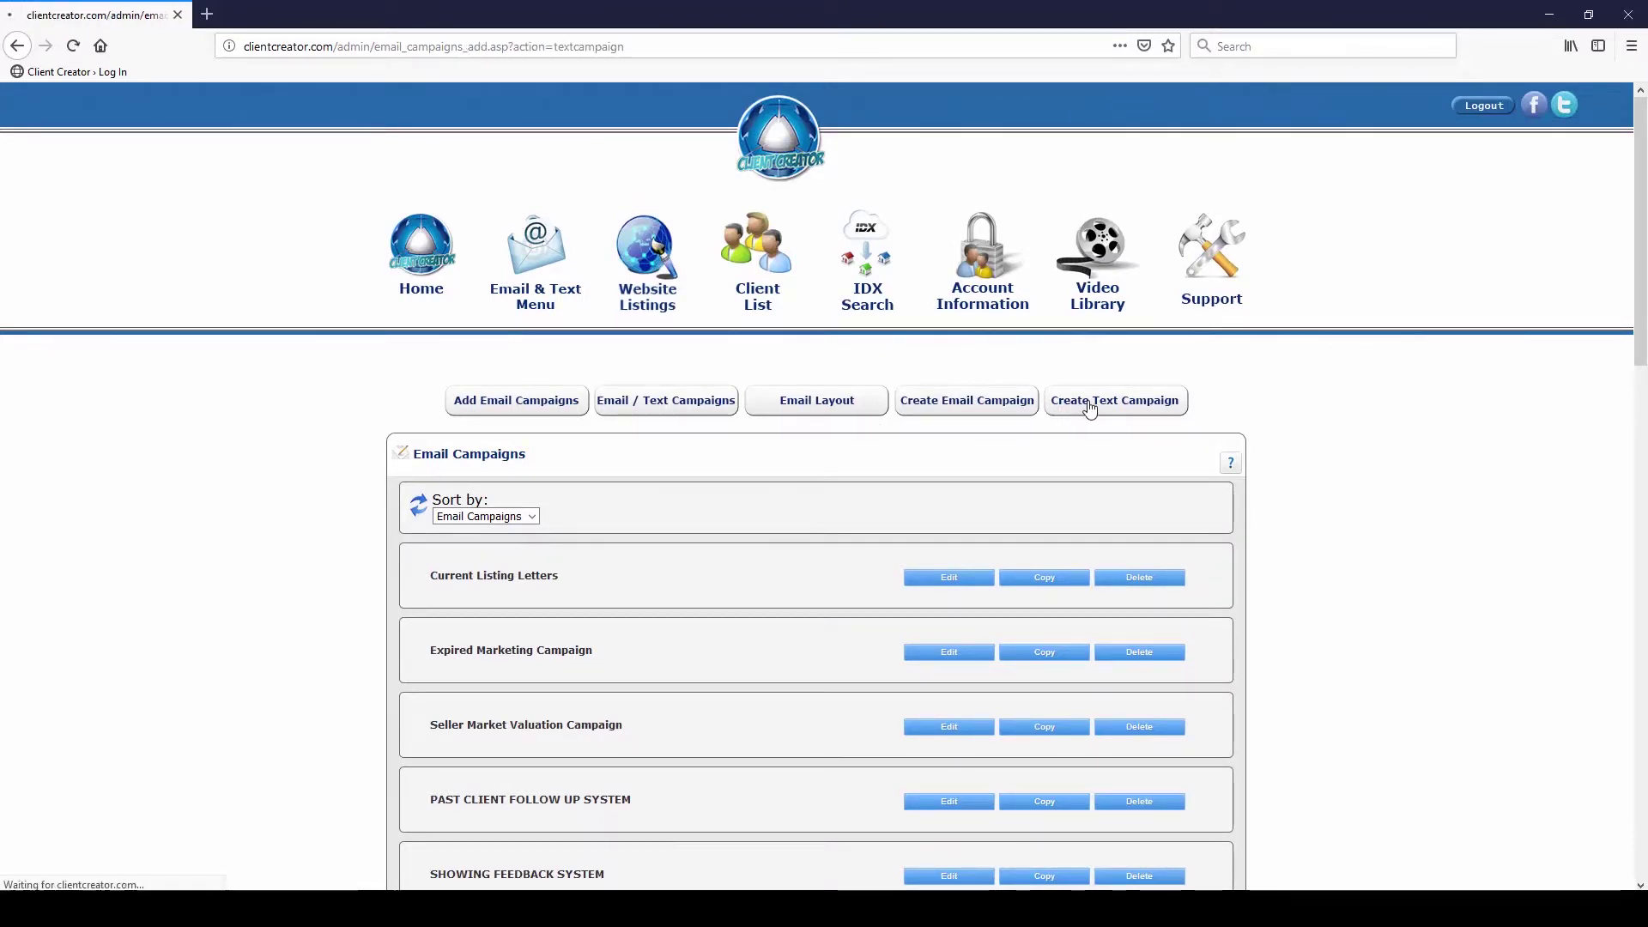
click(557, 536)
Create 'Test text campaign' with the description 'this is a test for our webinar'
text(Te)
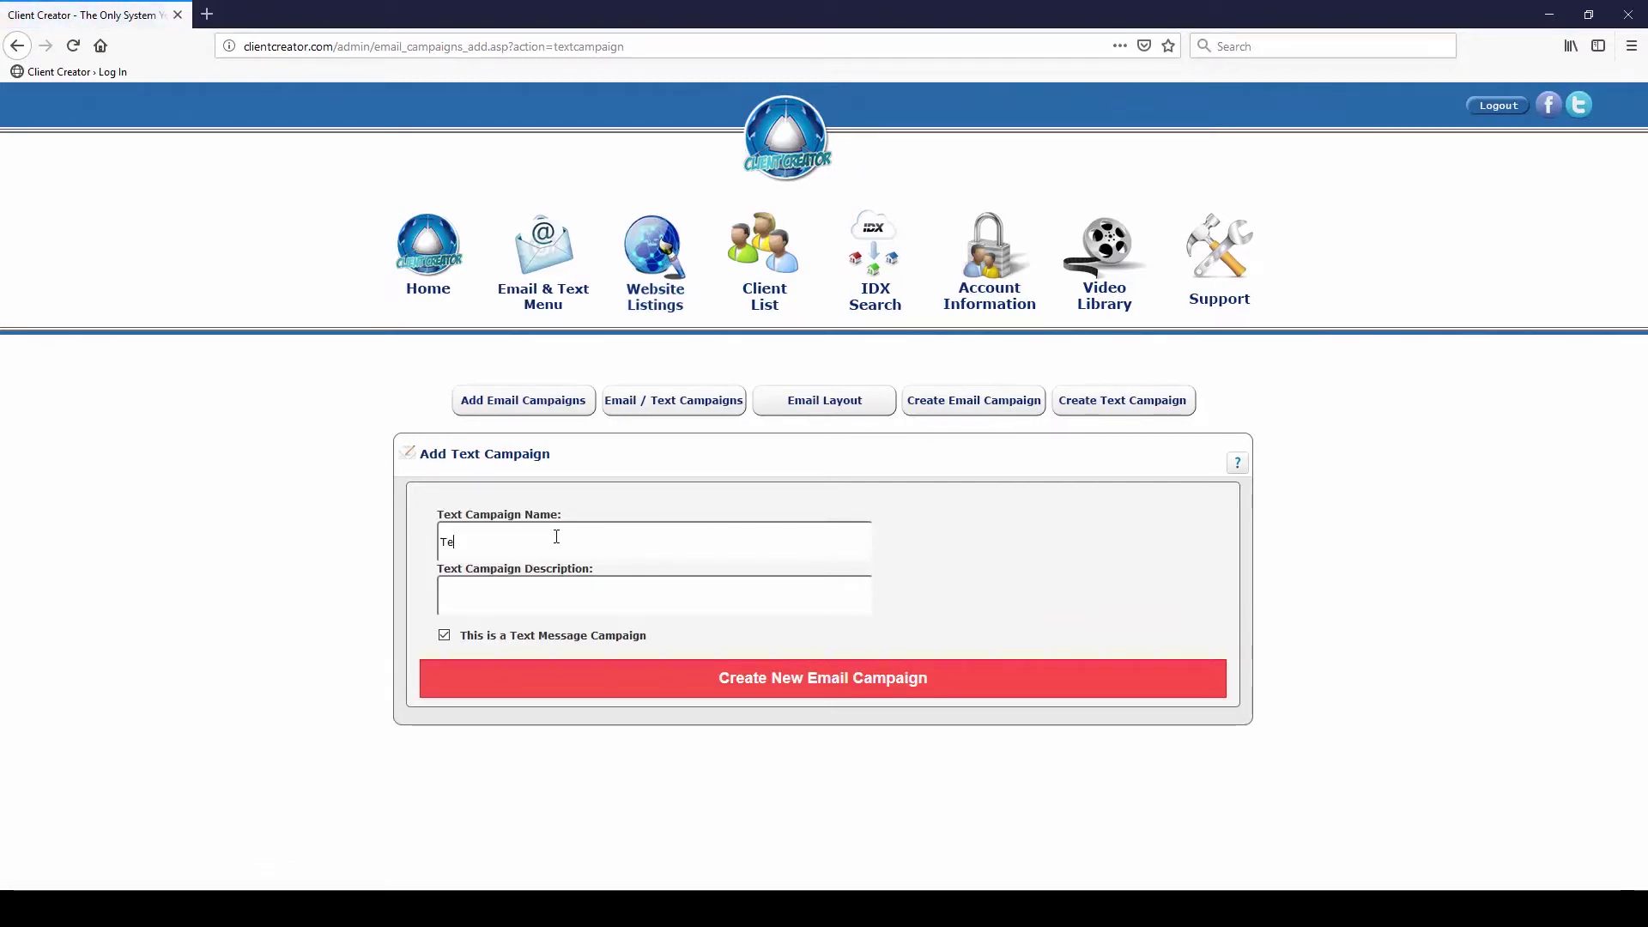
text(st text campaig)
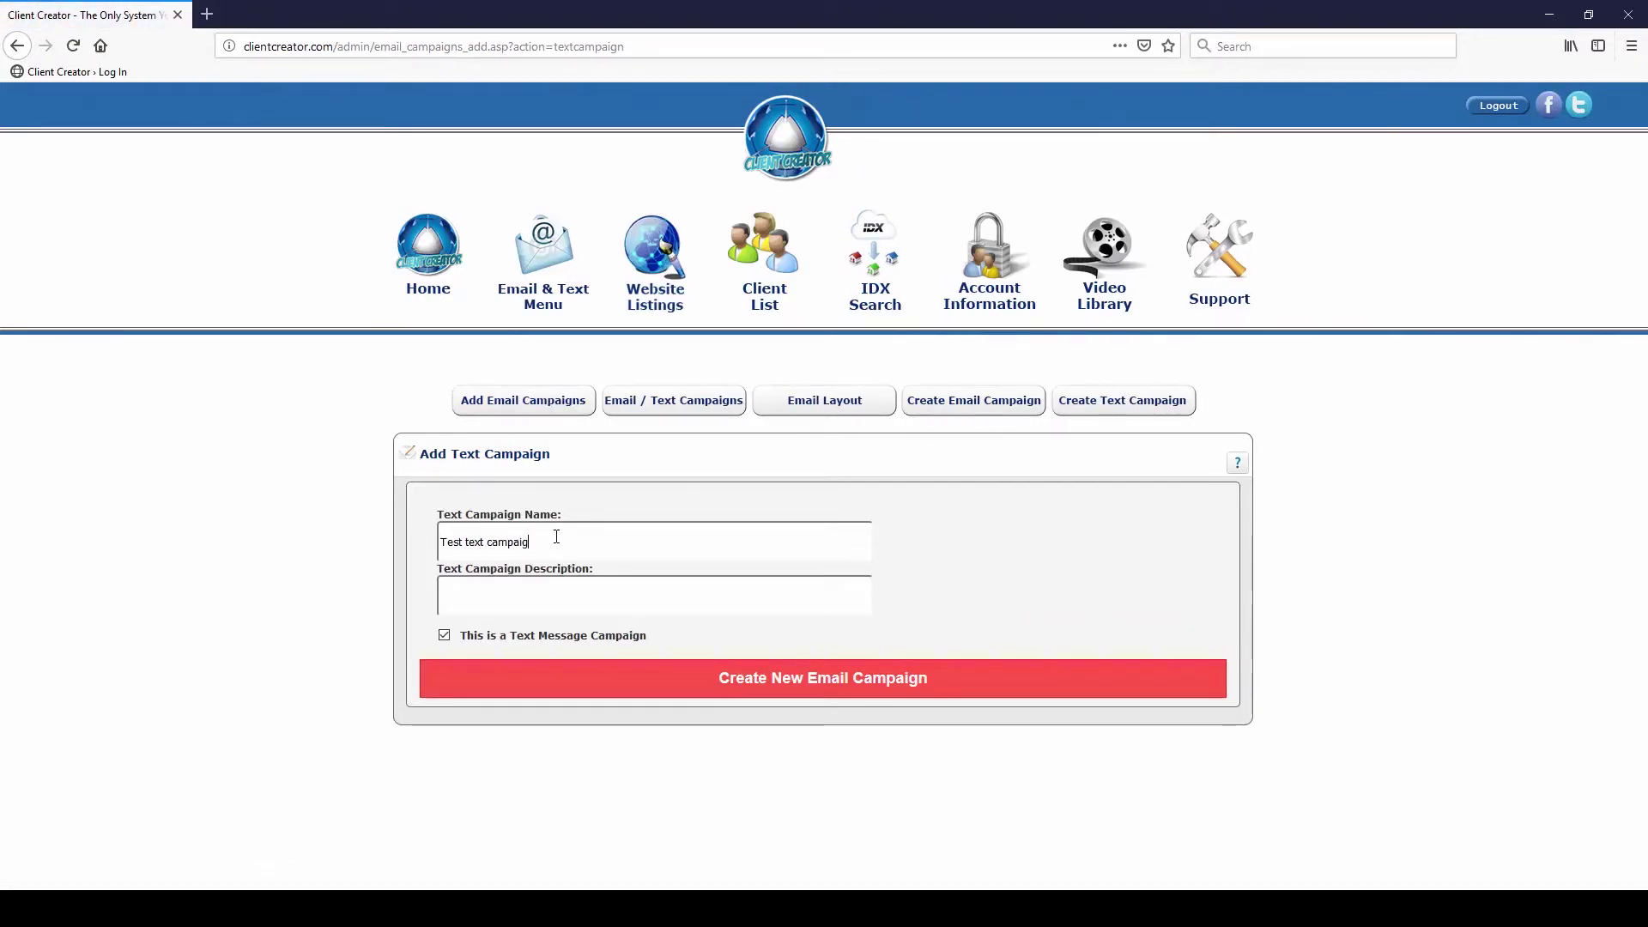
text(this is )
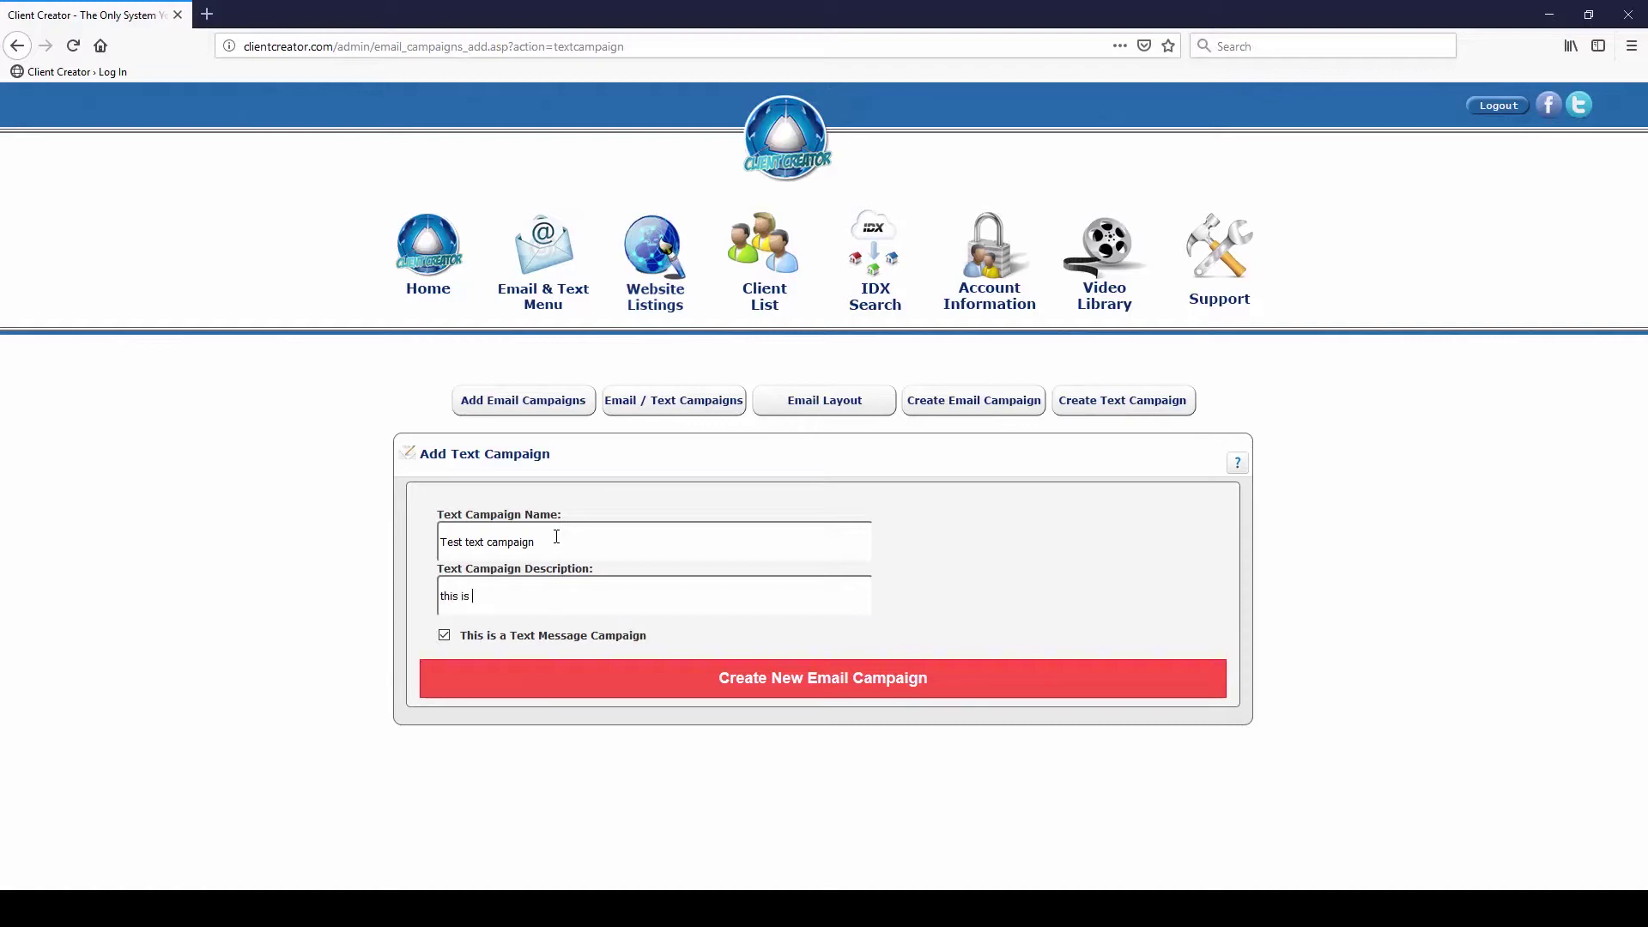
text(a test for our webinar)
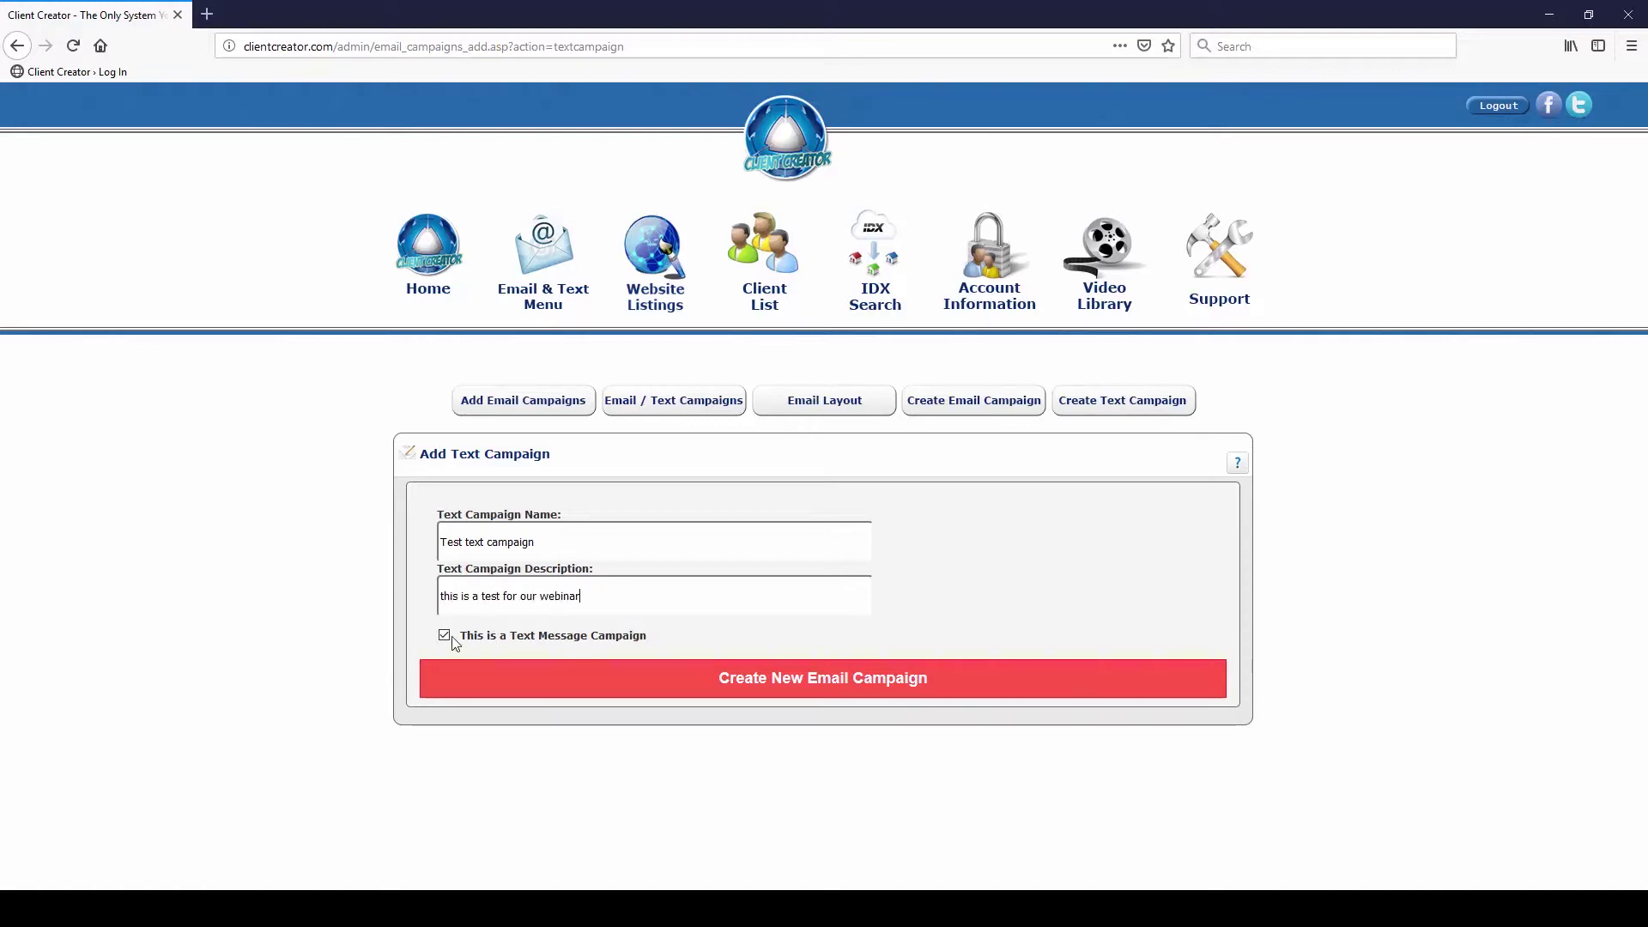
click(831, 686)
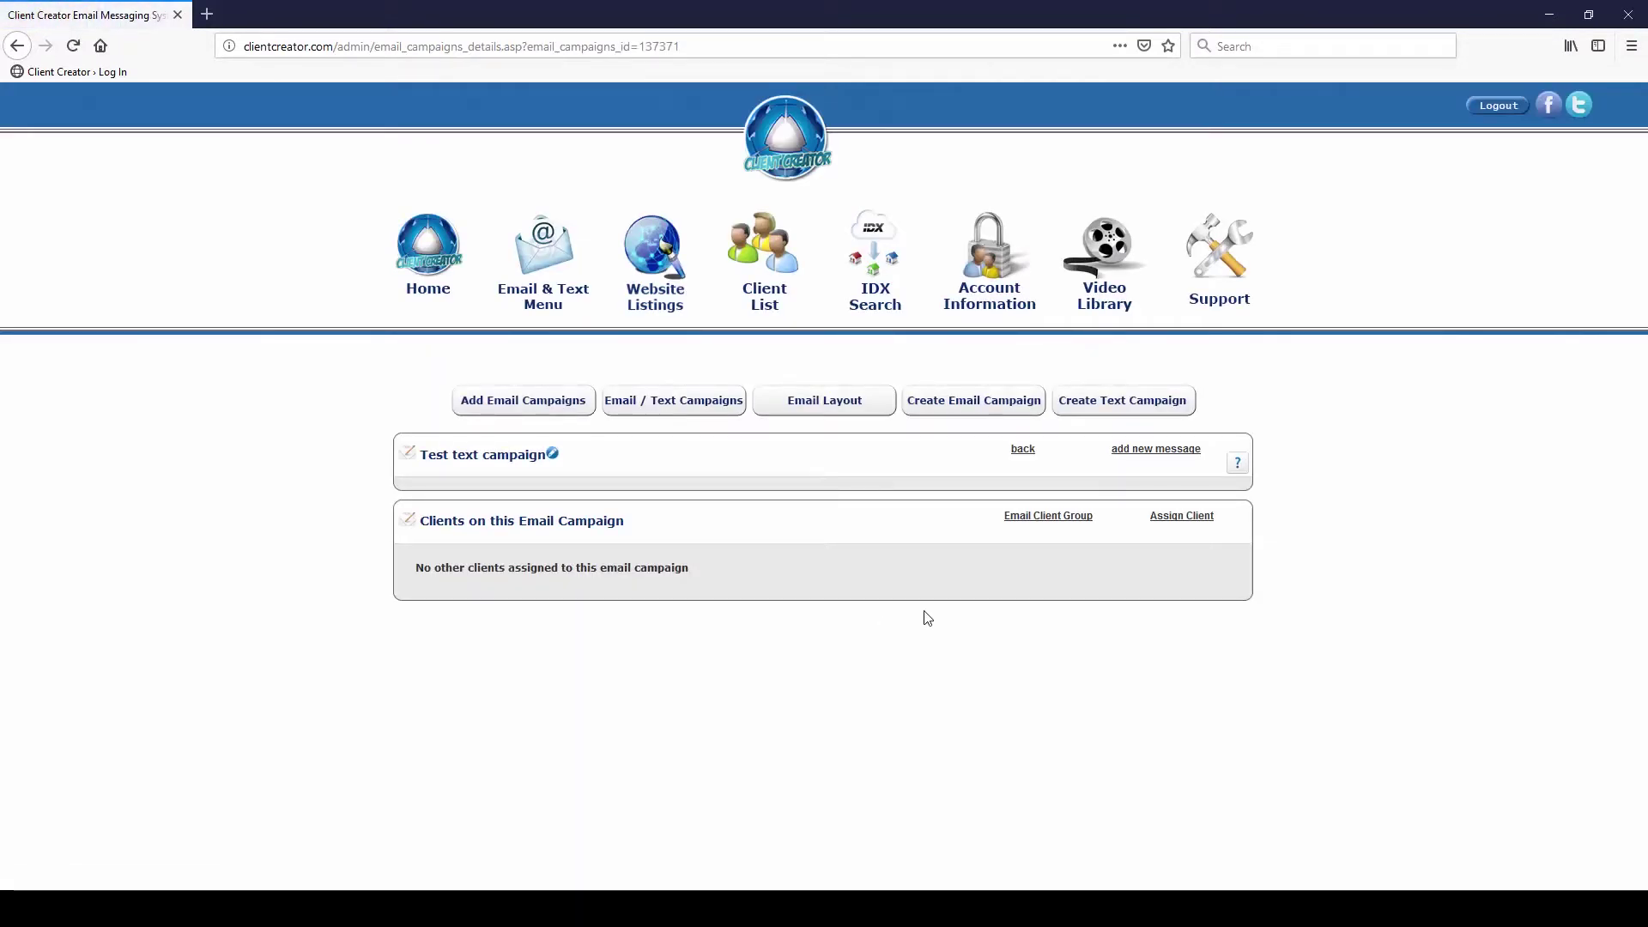
Add a day 1 message to the text campaign
click(1137, 454)
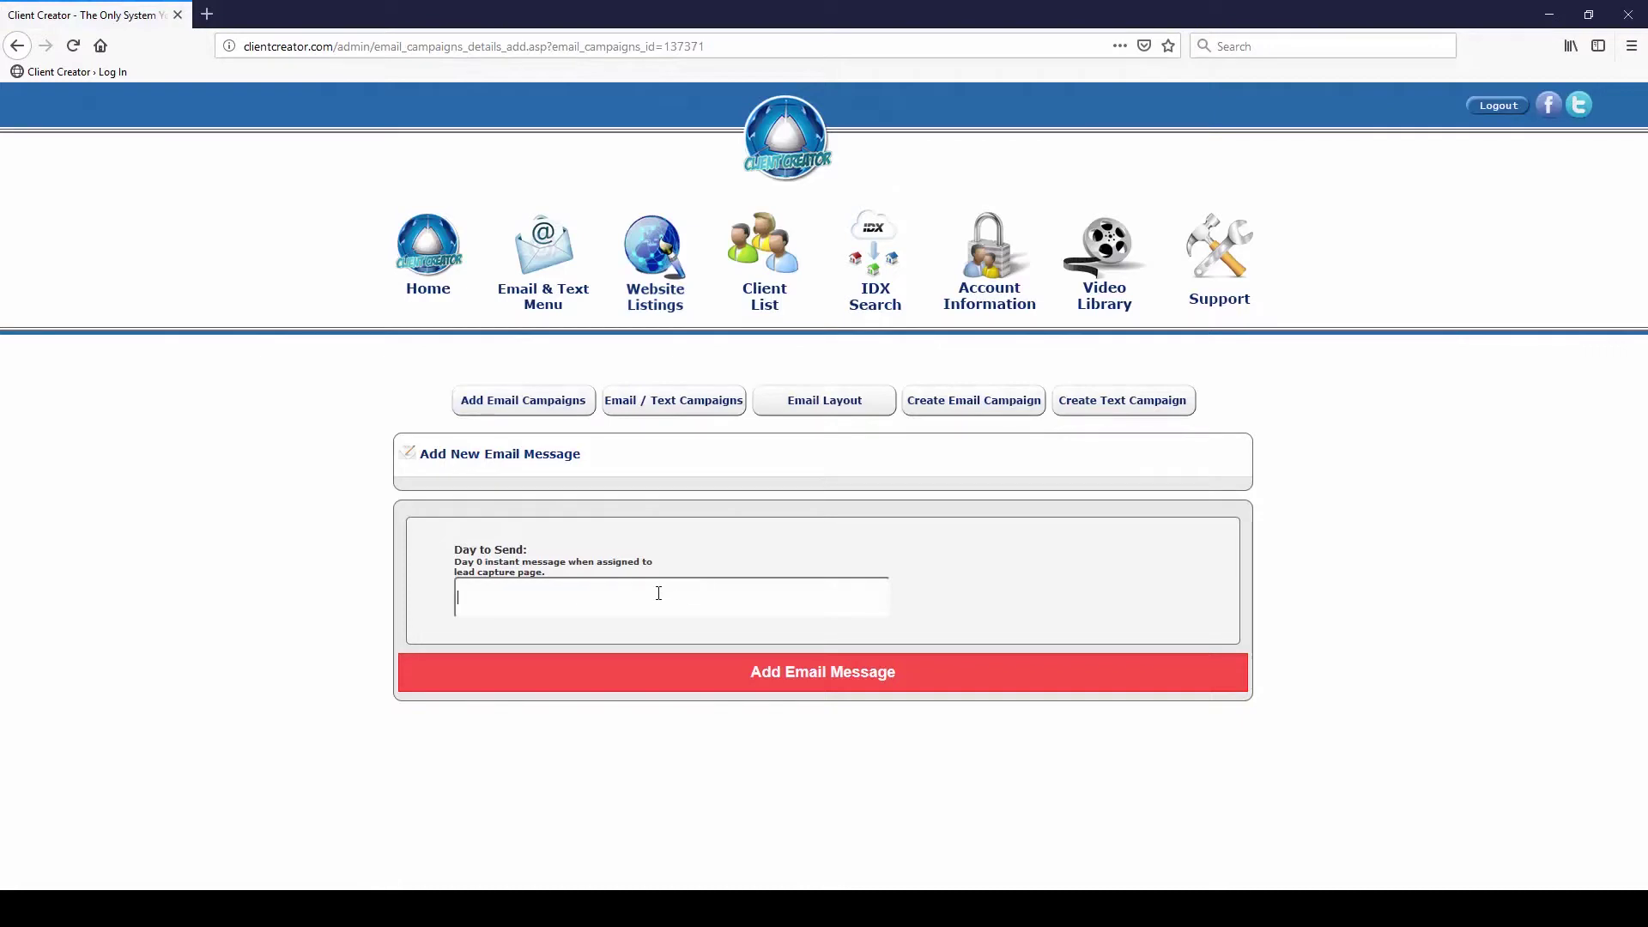
text(1)
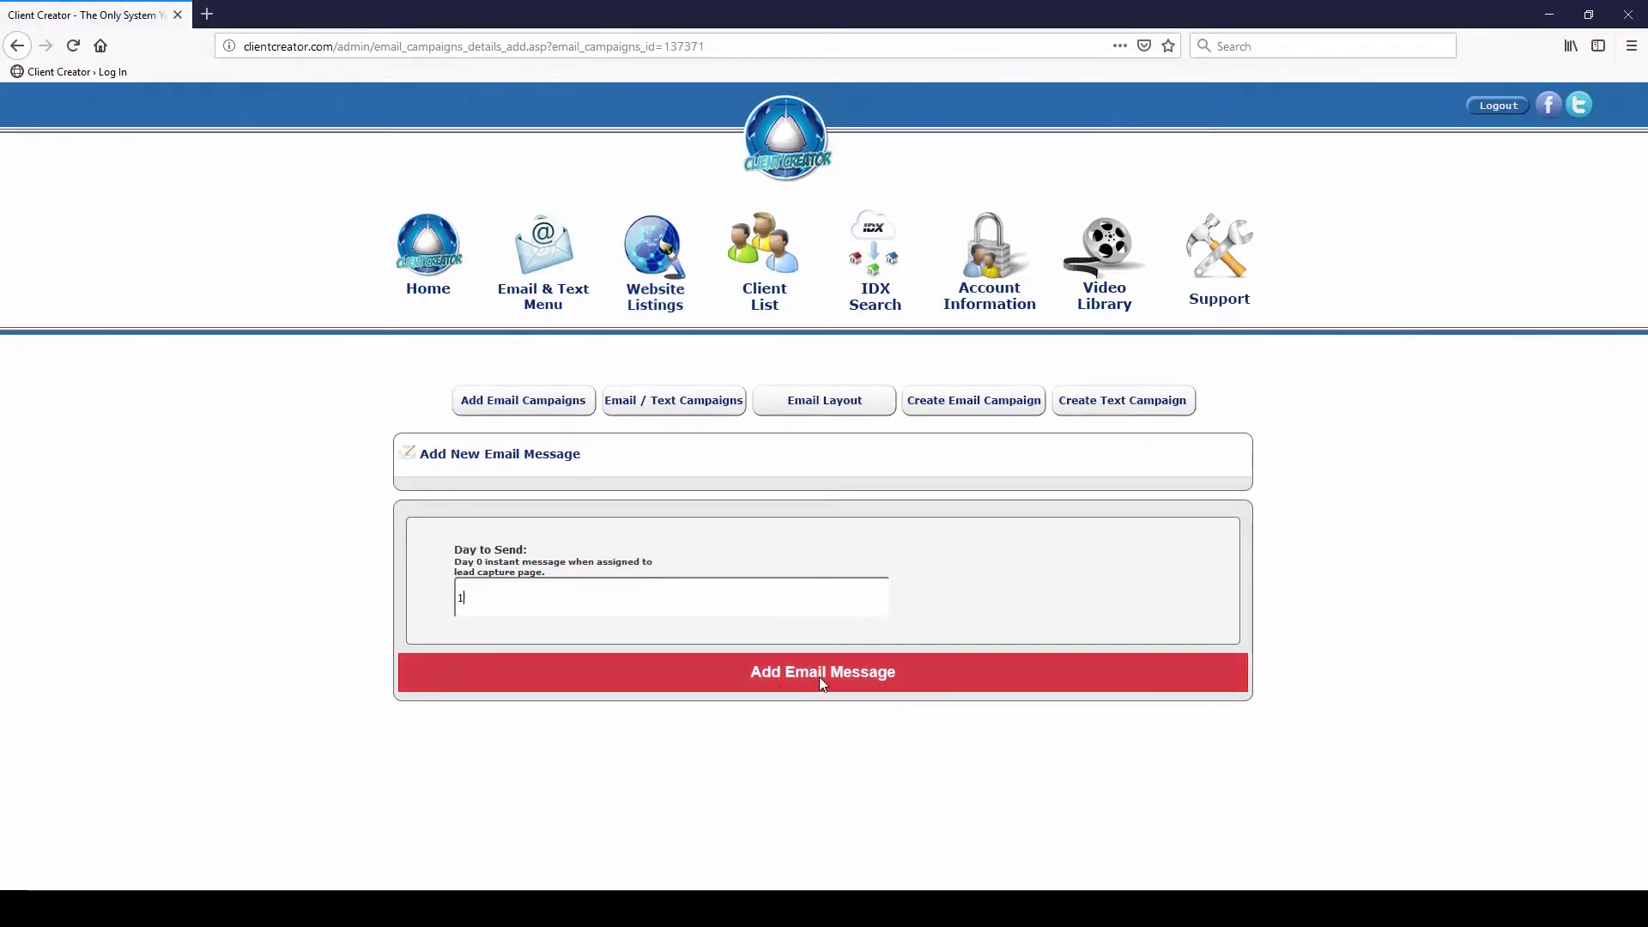
click(819, 676)
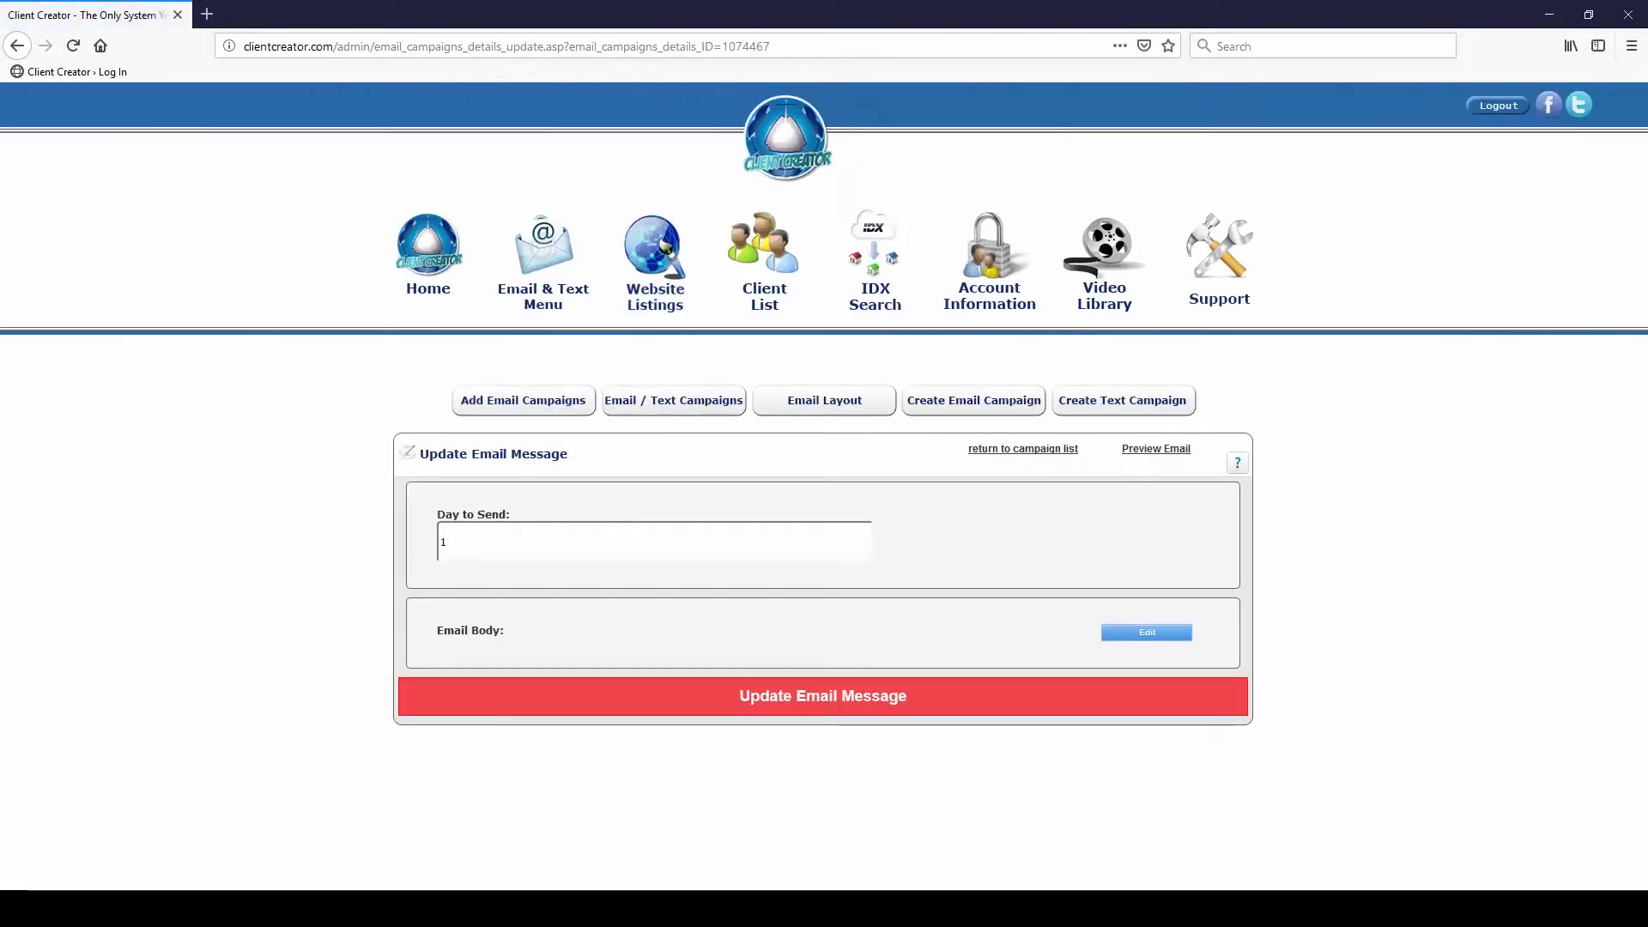
Bring up the empty message body editor, closing and reopening it once
click(1139, 633)
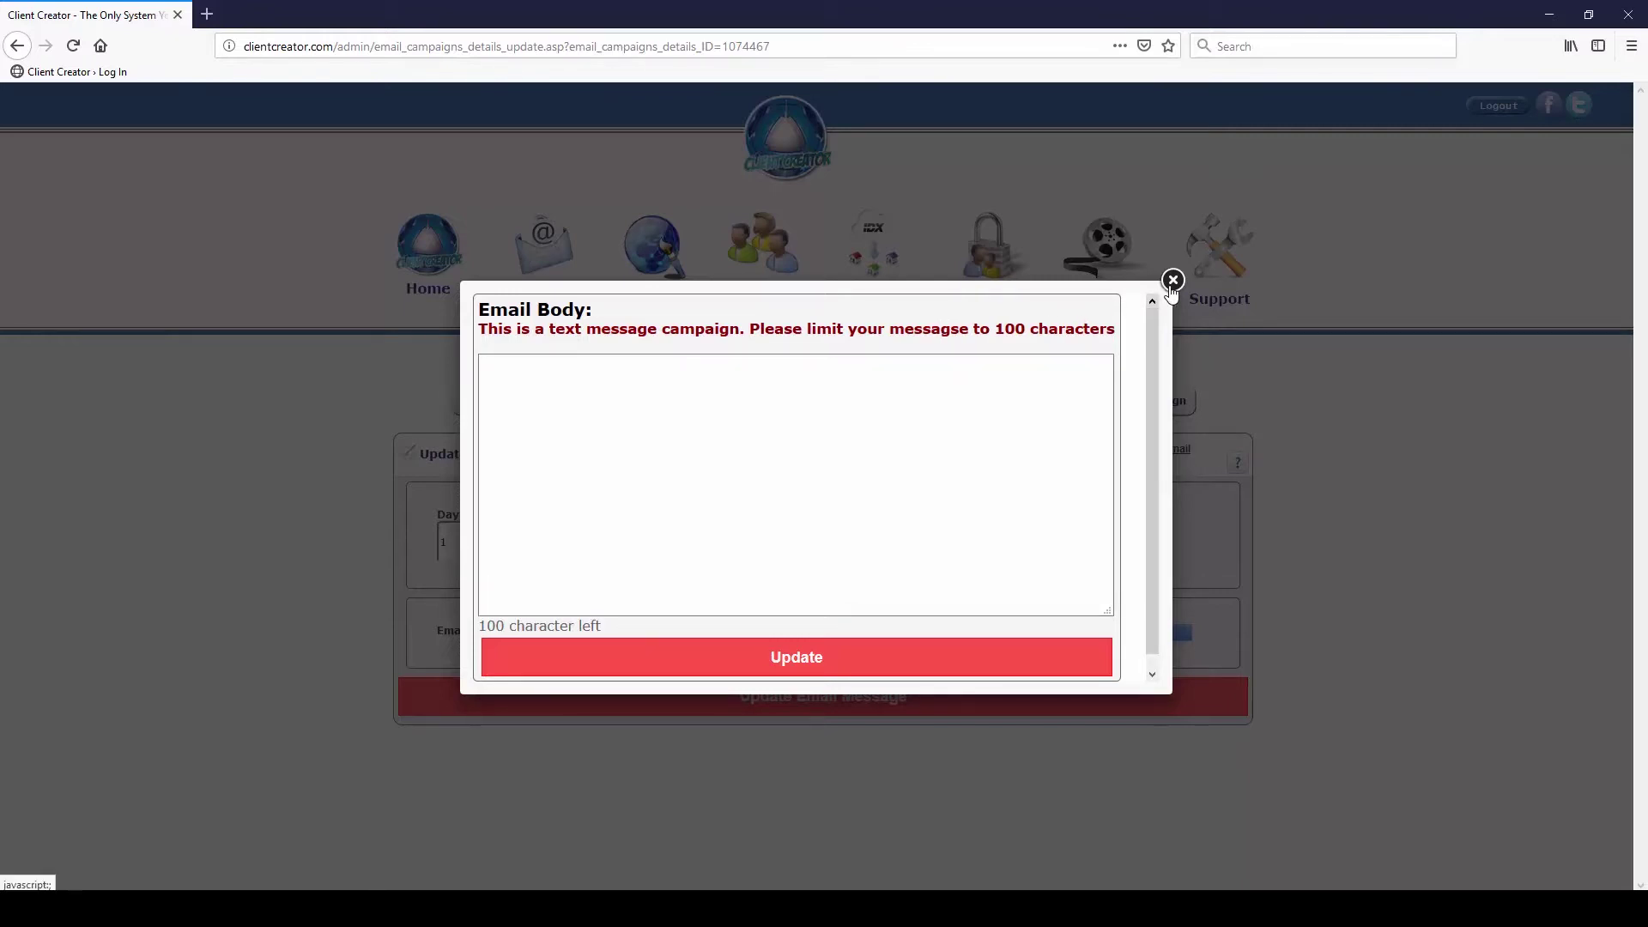
click(1172, 282)
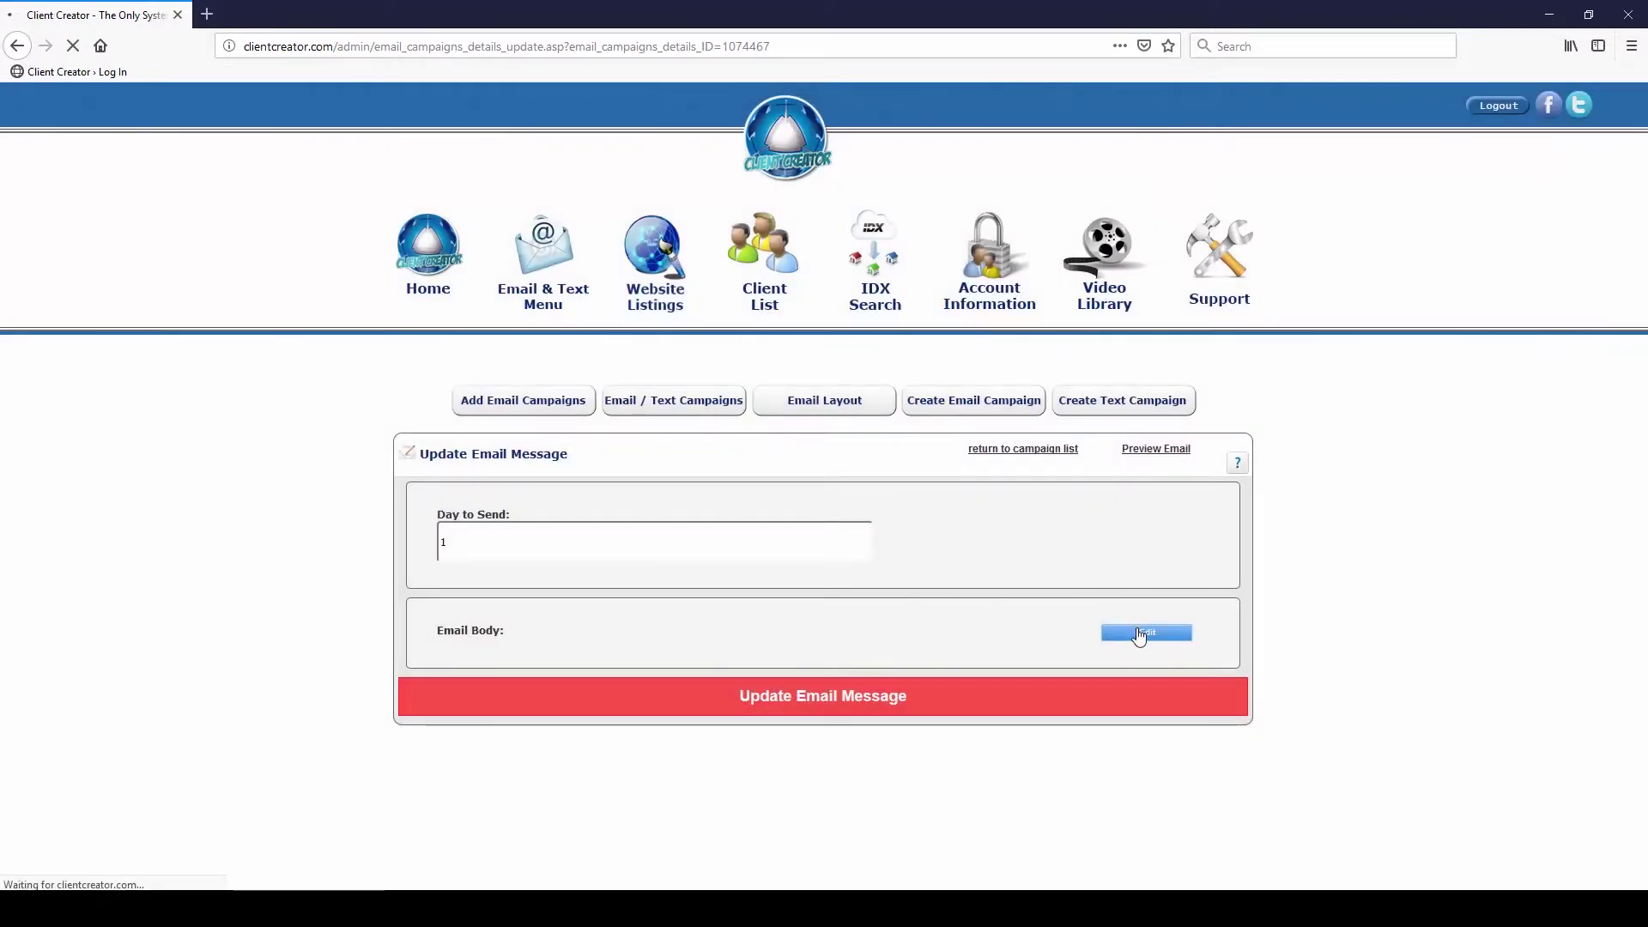
click(1139, 635)
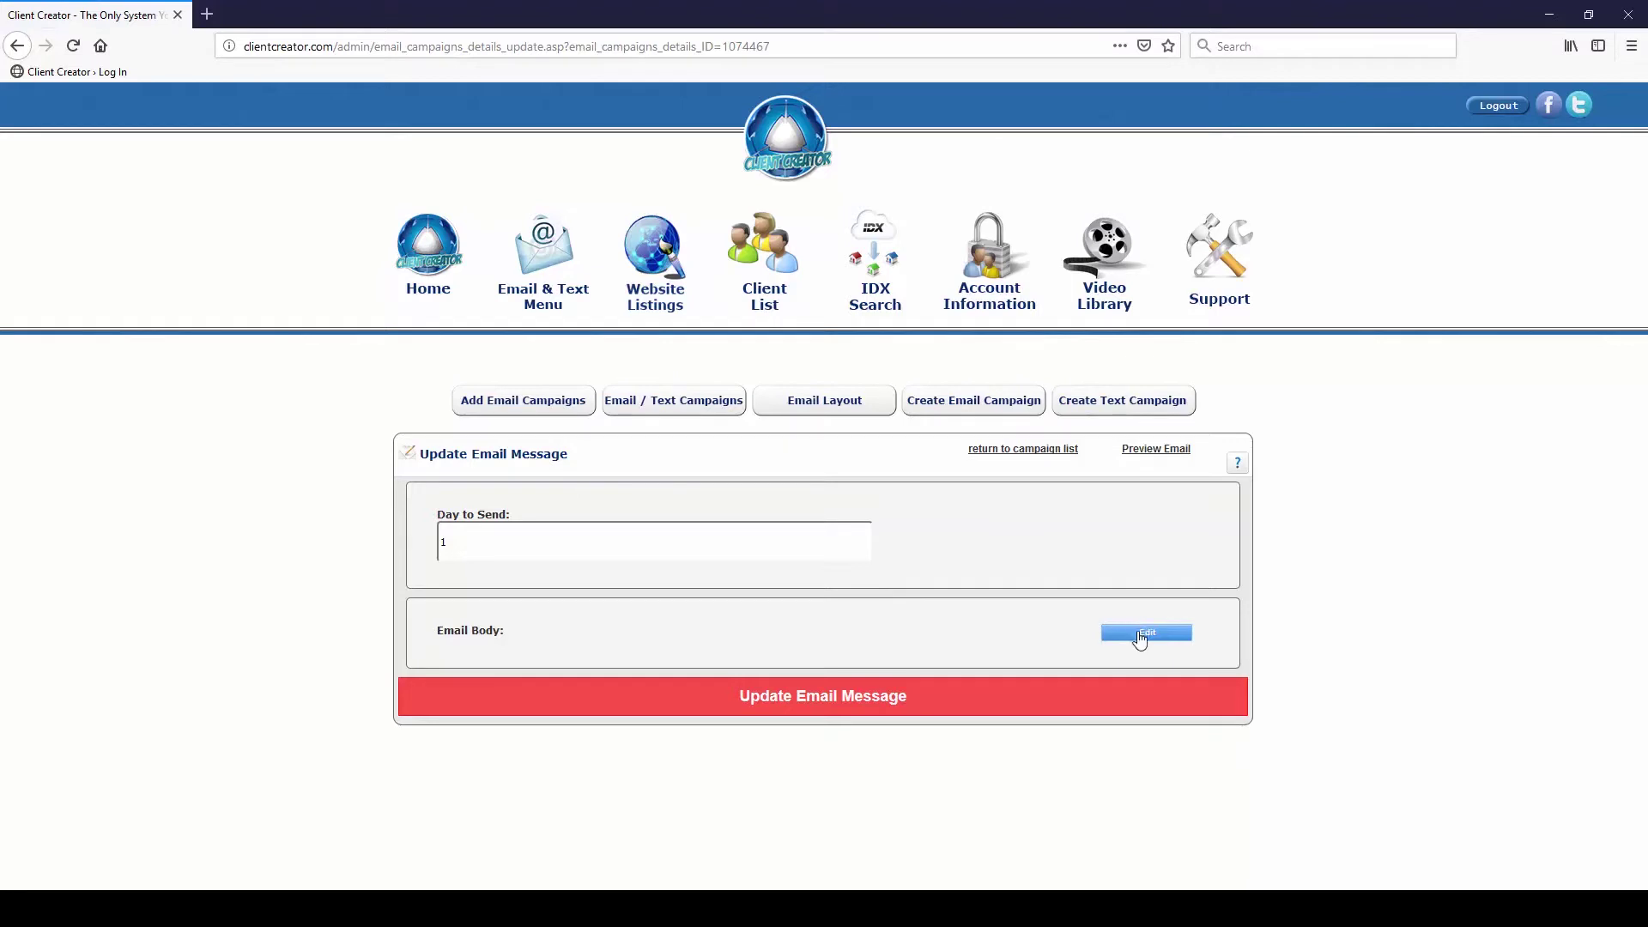
click(1139, 635)
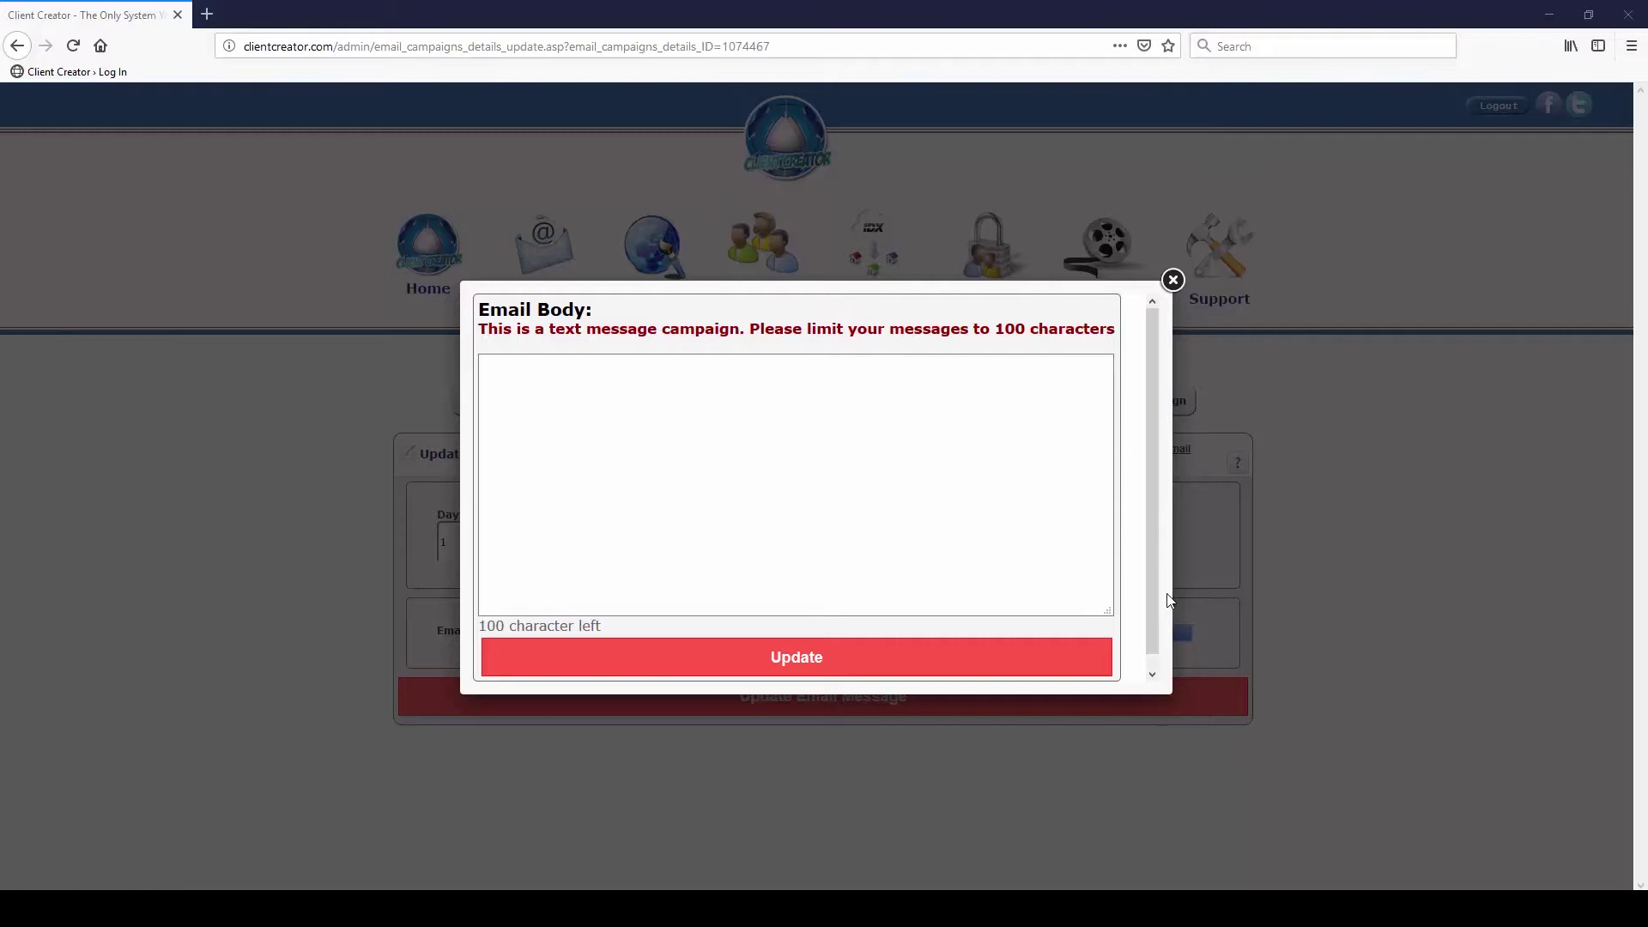
Save 'this is the first message' as the day 1 message body
click(877, 503)
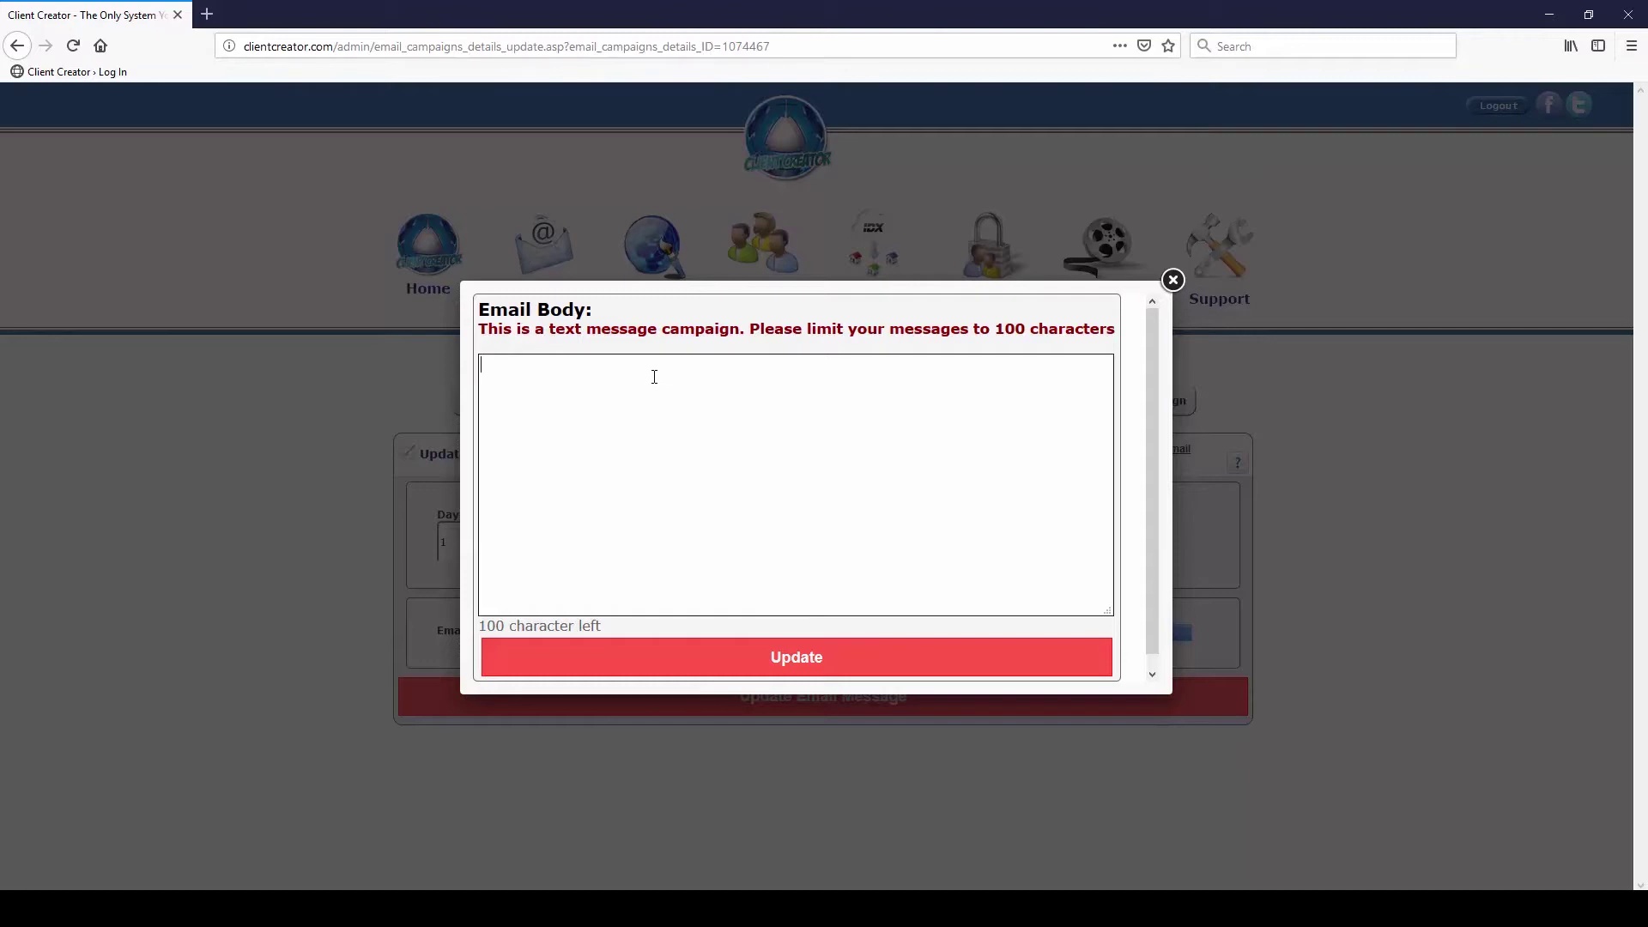
drag(603, 625, 527, 463)
click(528, 384)
text(this is the first message)
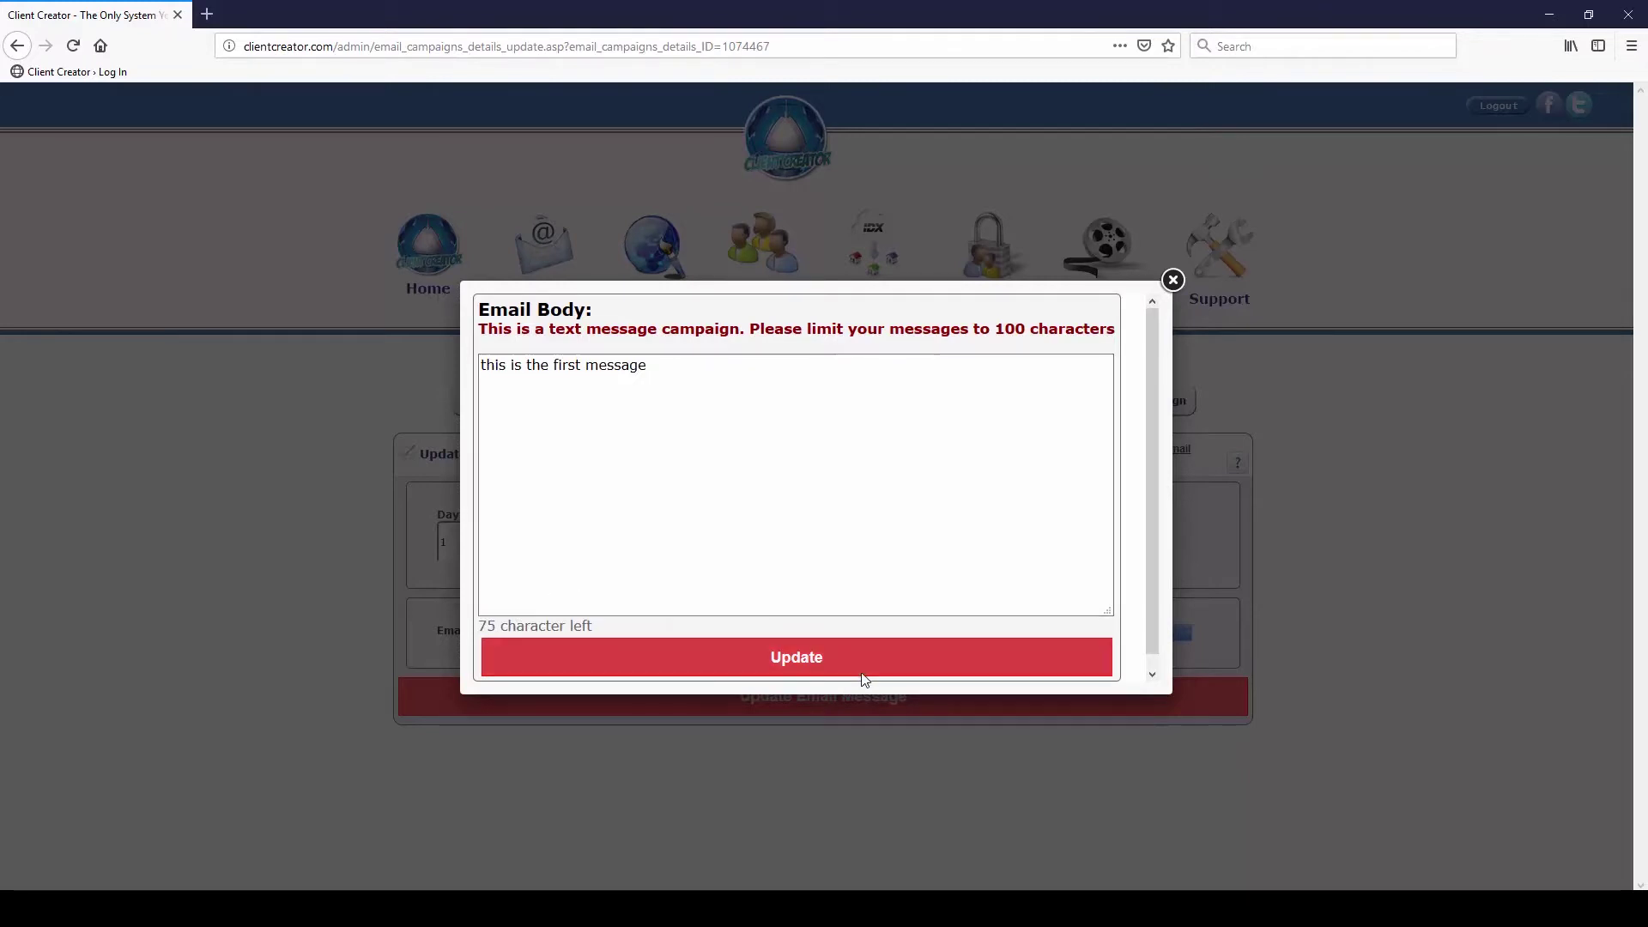
click(815, 659)
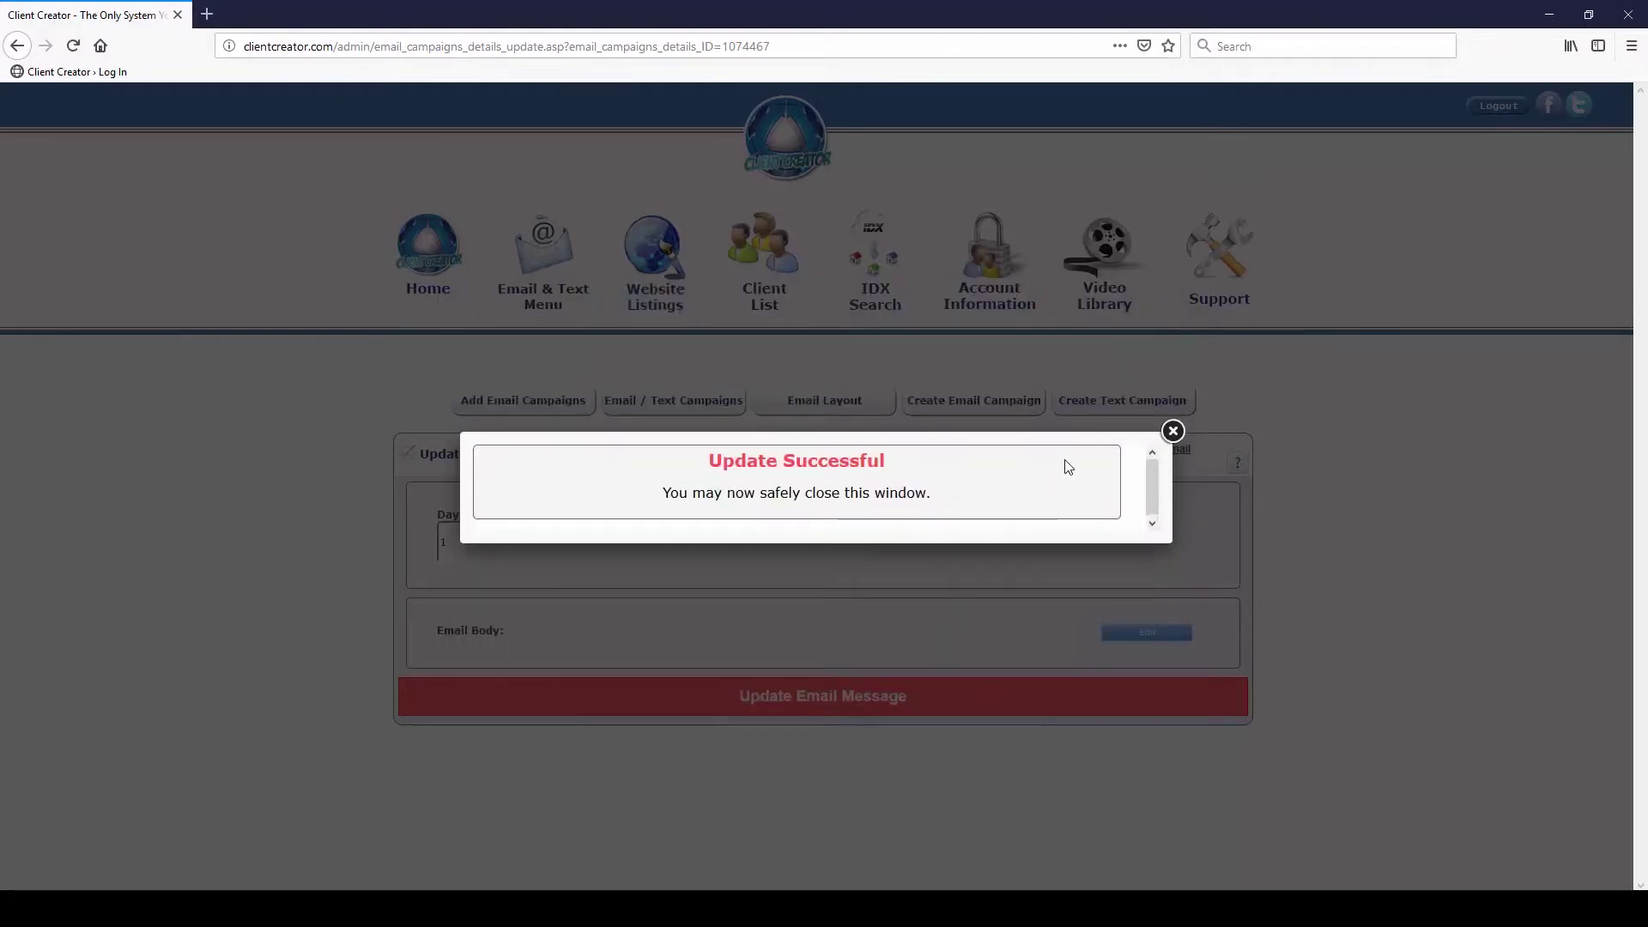
click(1173, 430)
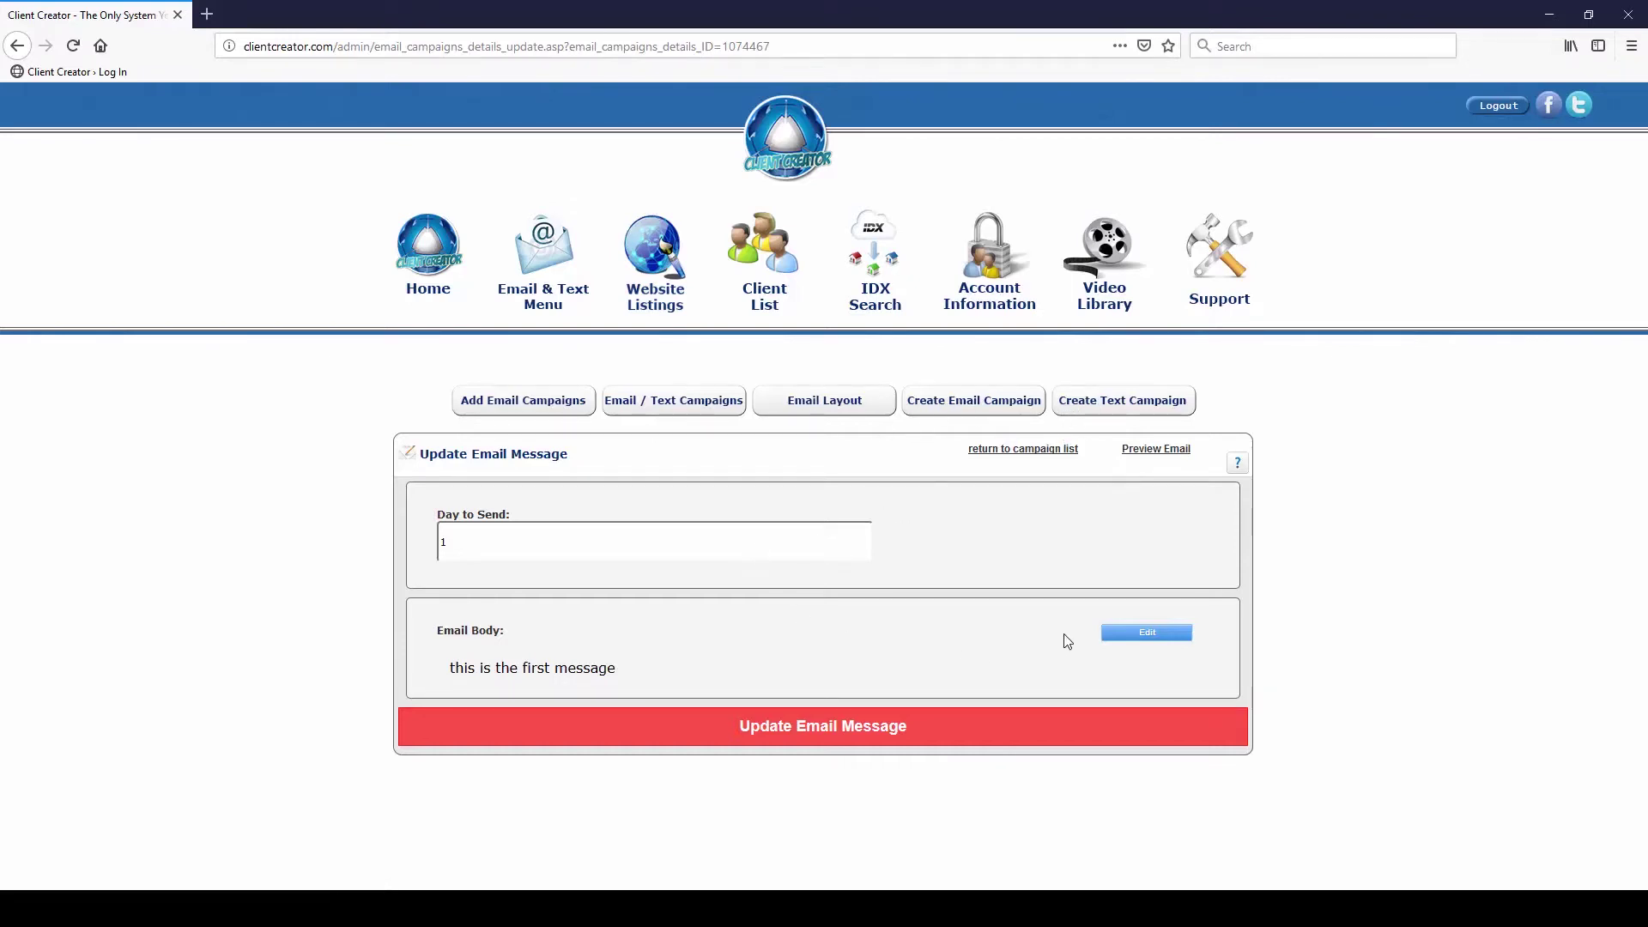
Filter the campaign list to show only text campaigns
click(666, 401)
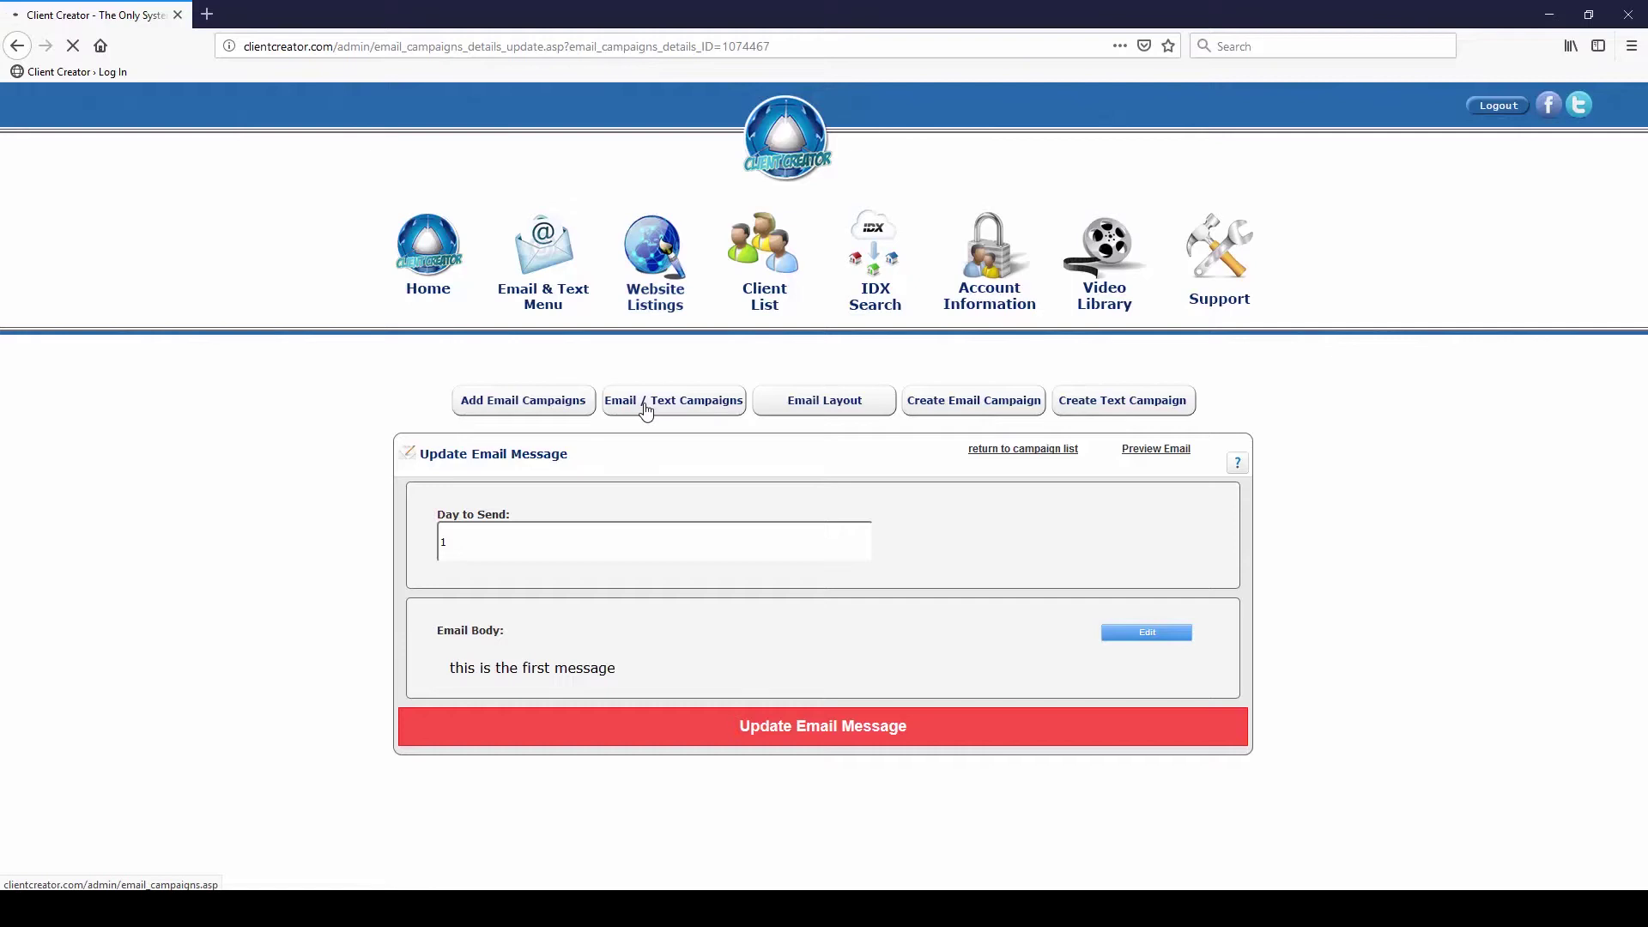
click(646, 403)
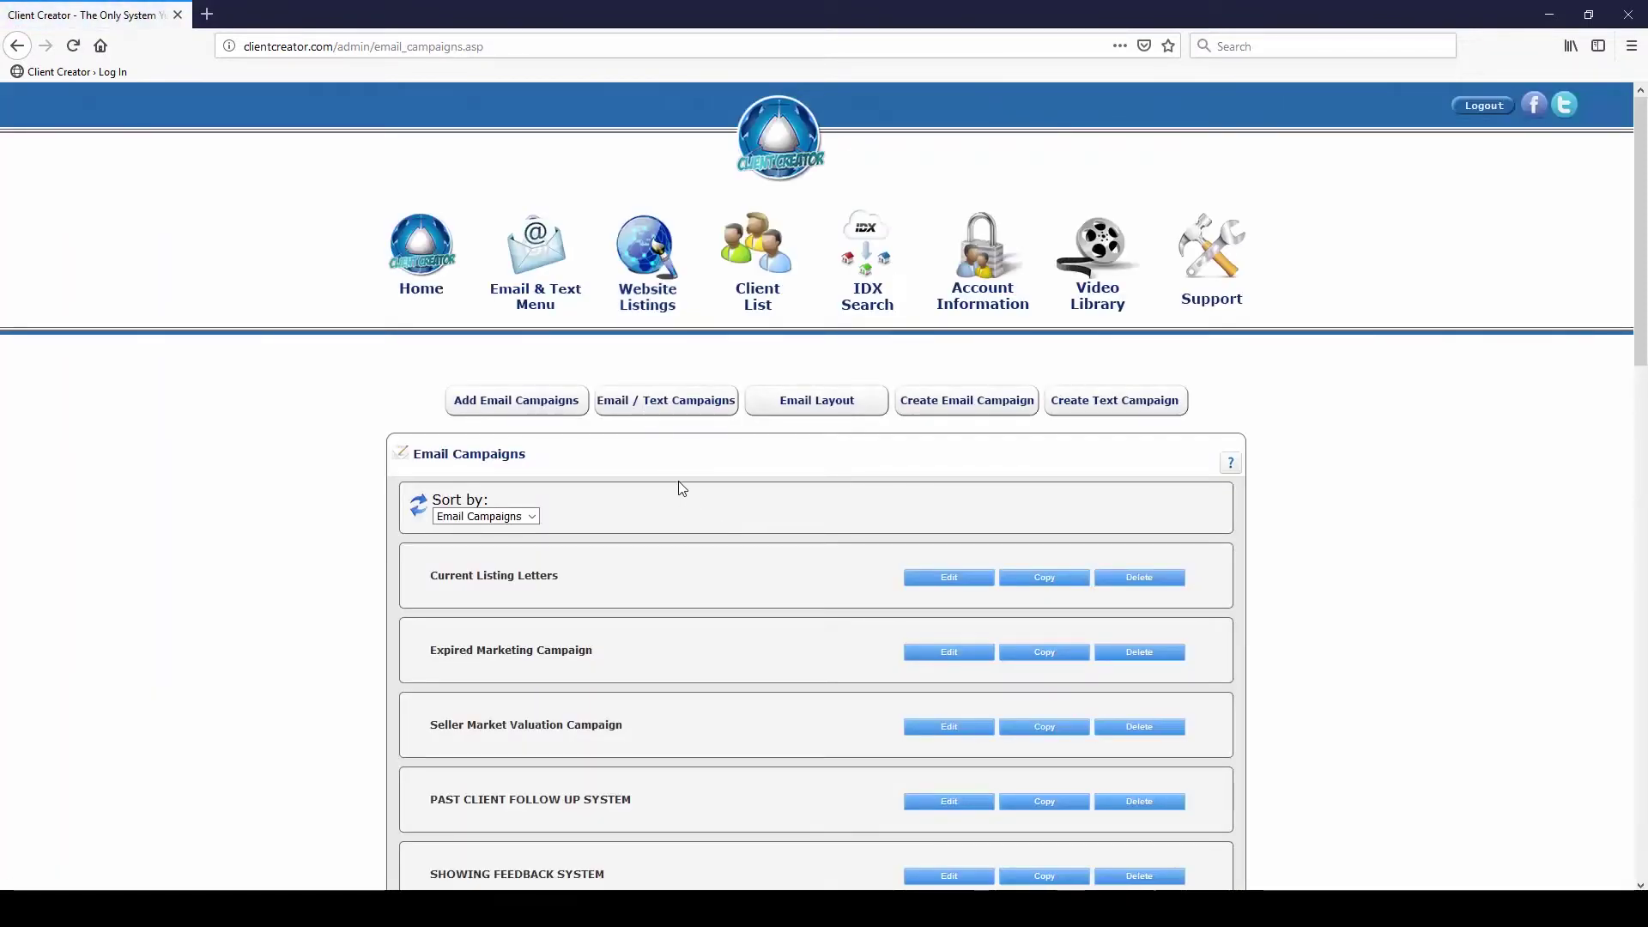
scroll(677, 486, down, 2)
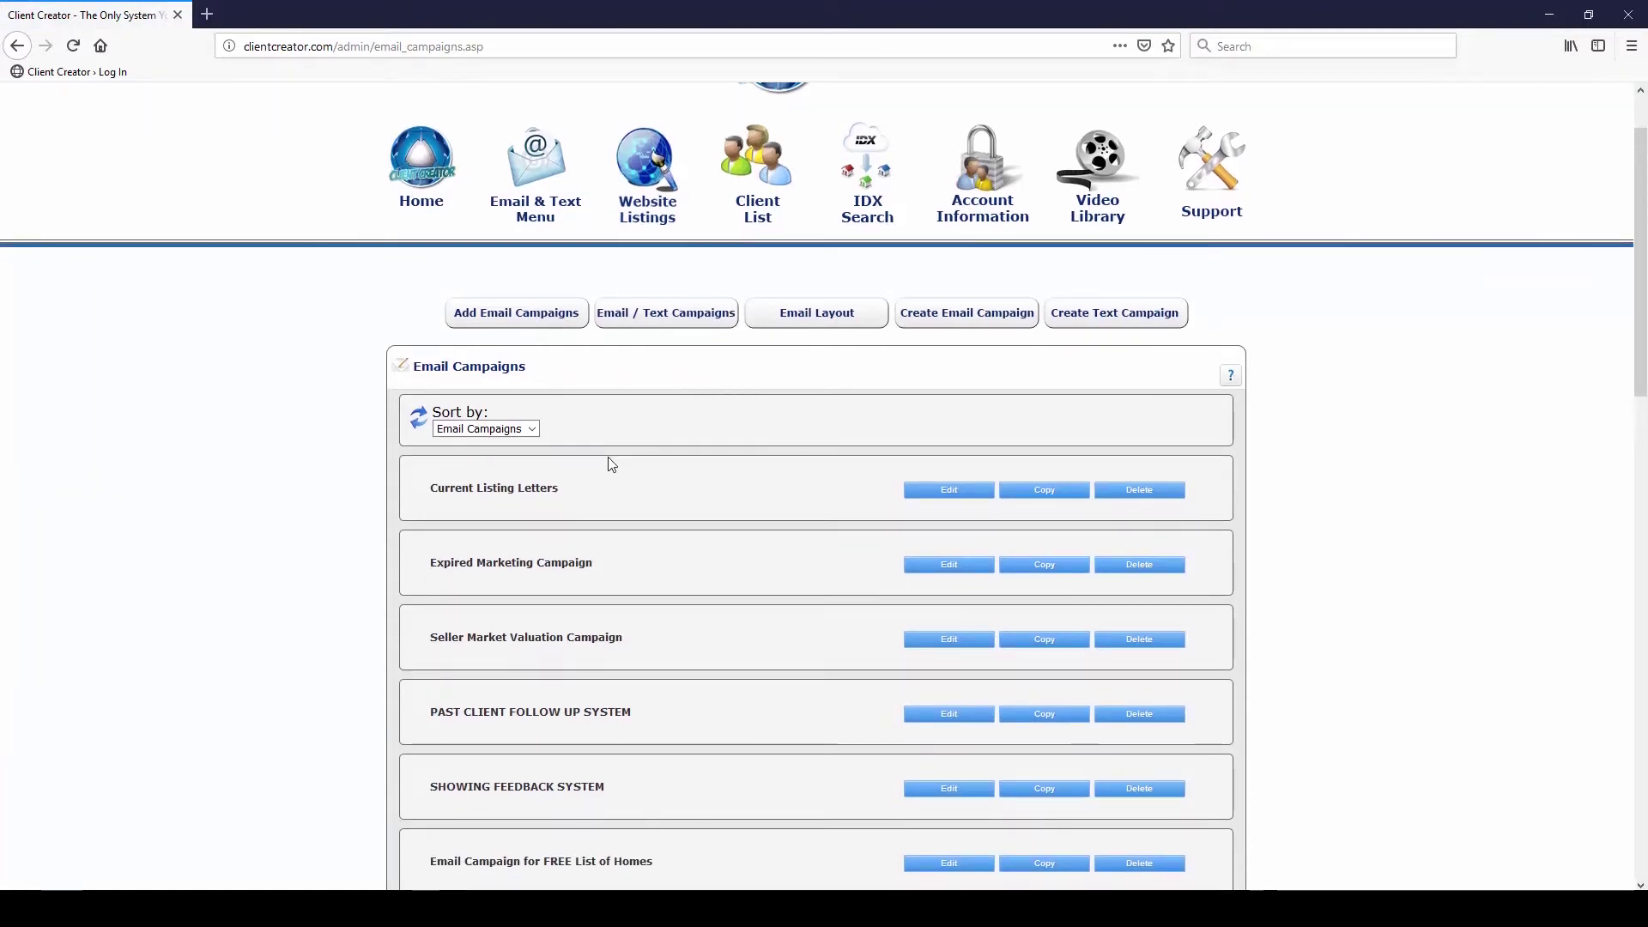
click(533, 431)
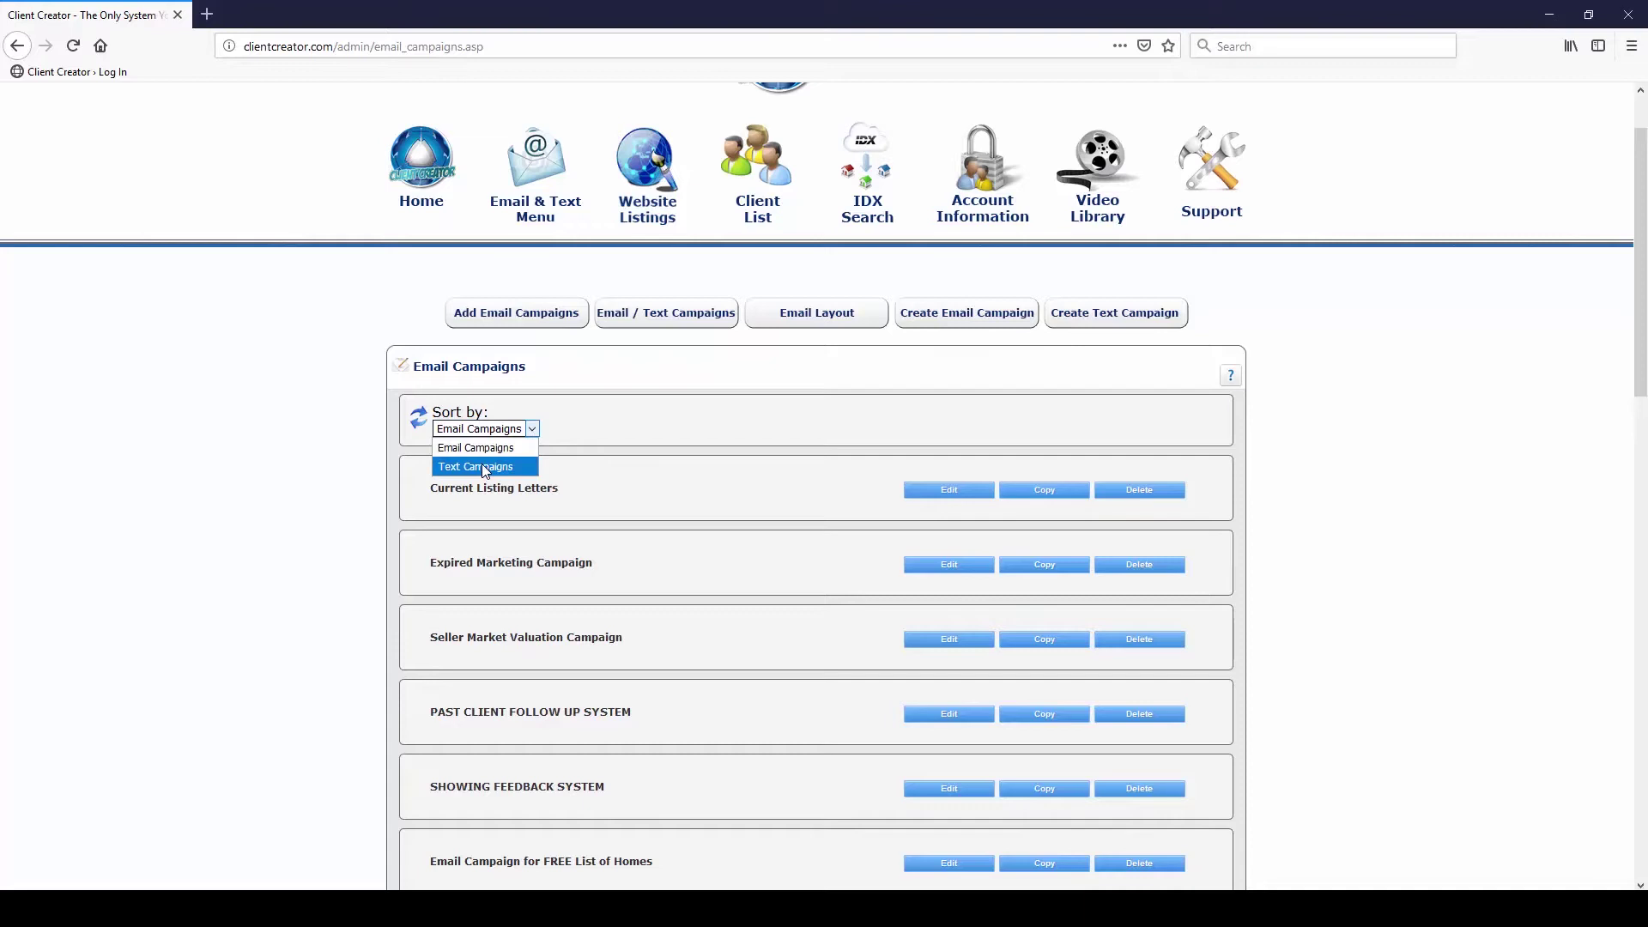
click(485, 468)
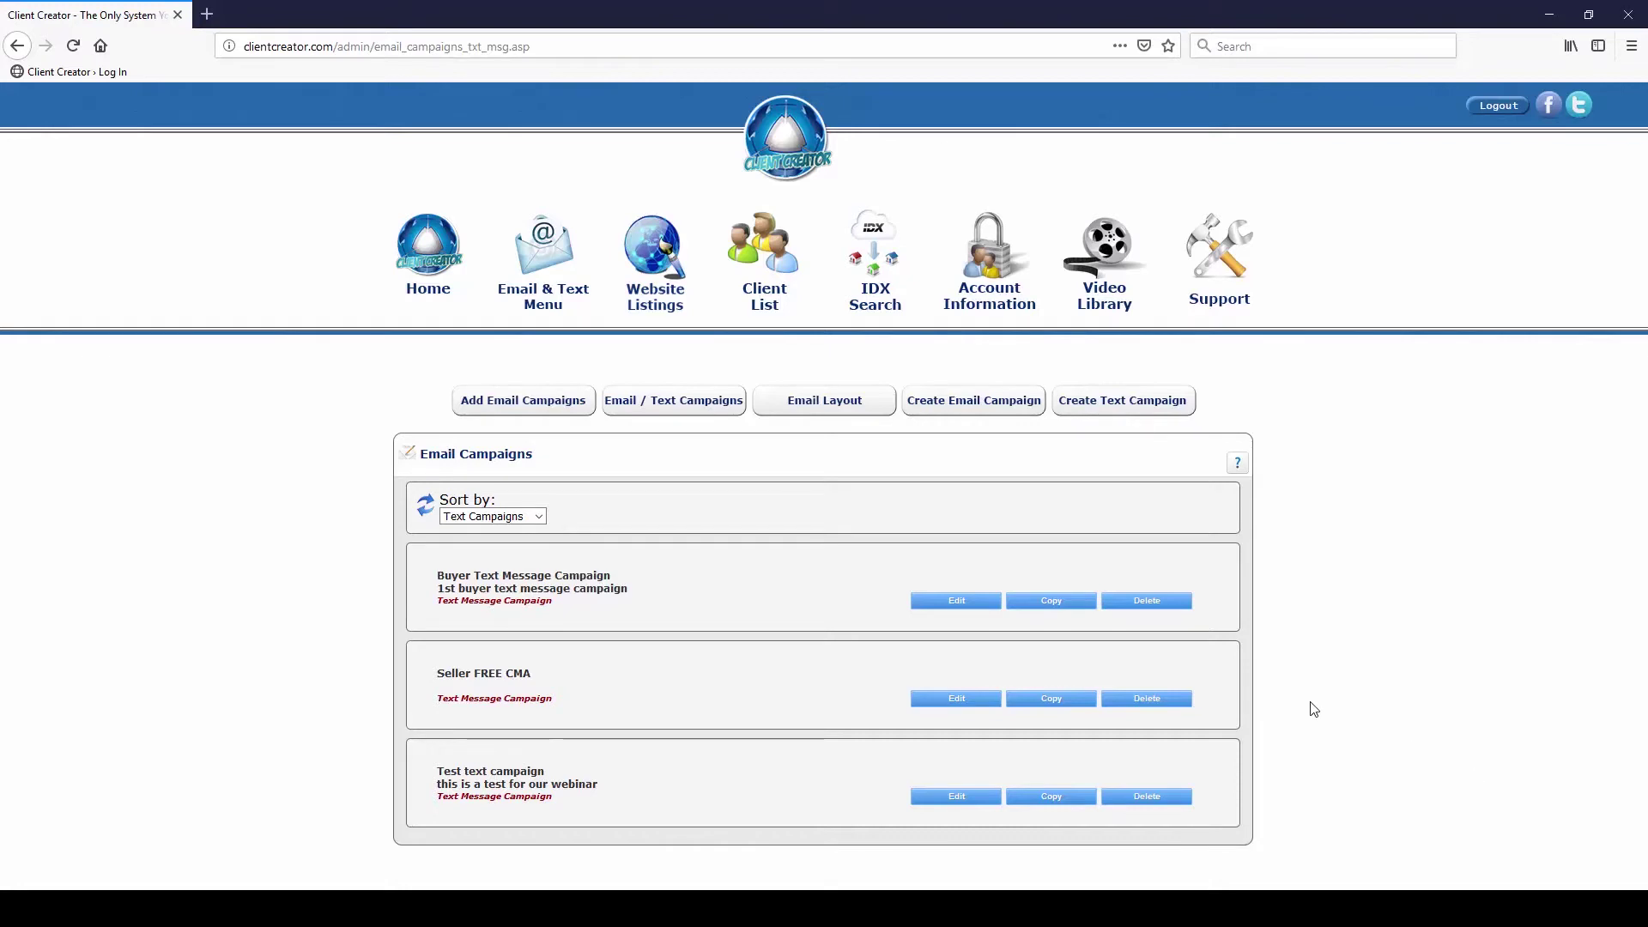
click(954, 603)
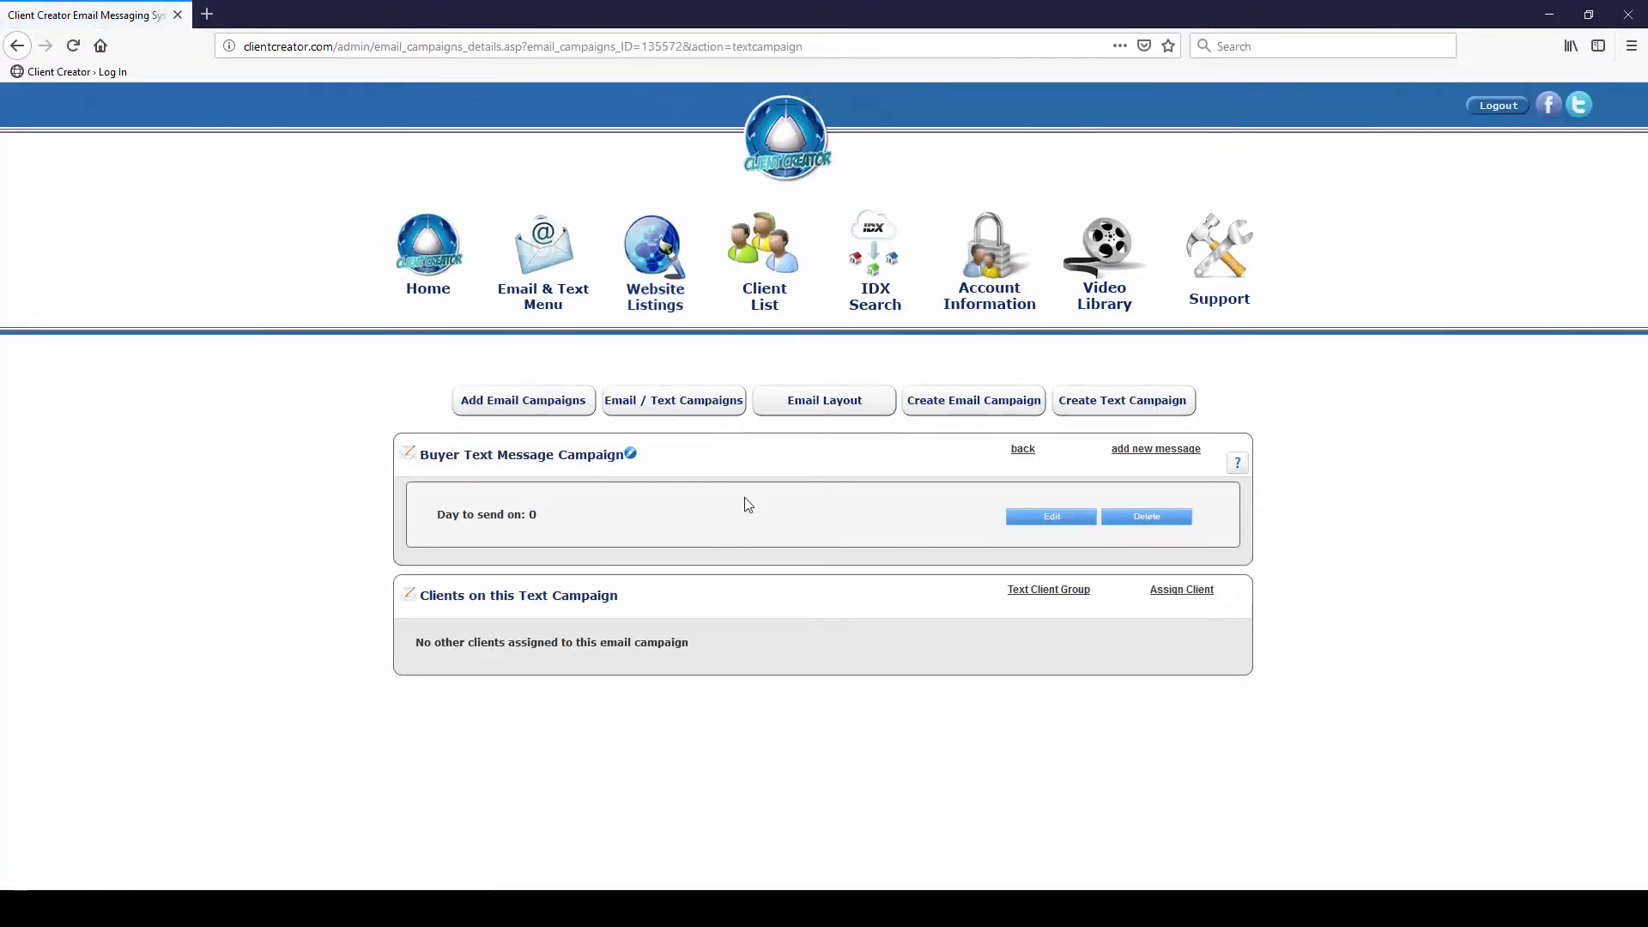
click(1058, 526)
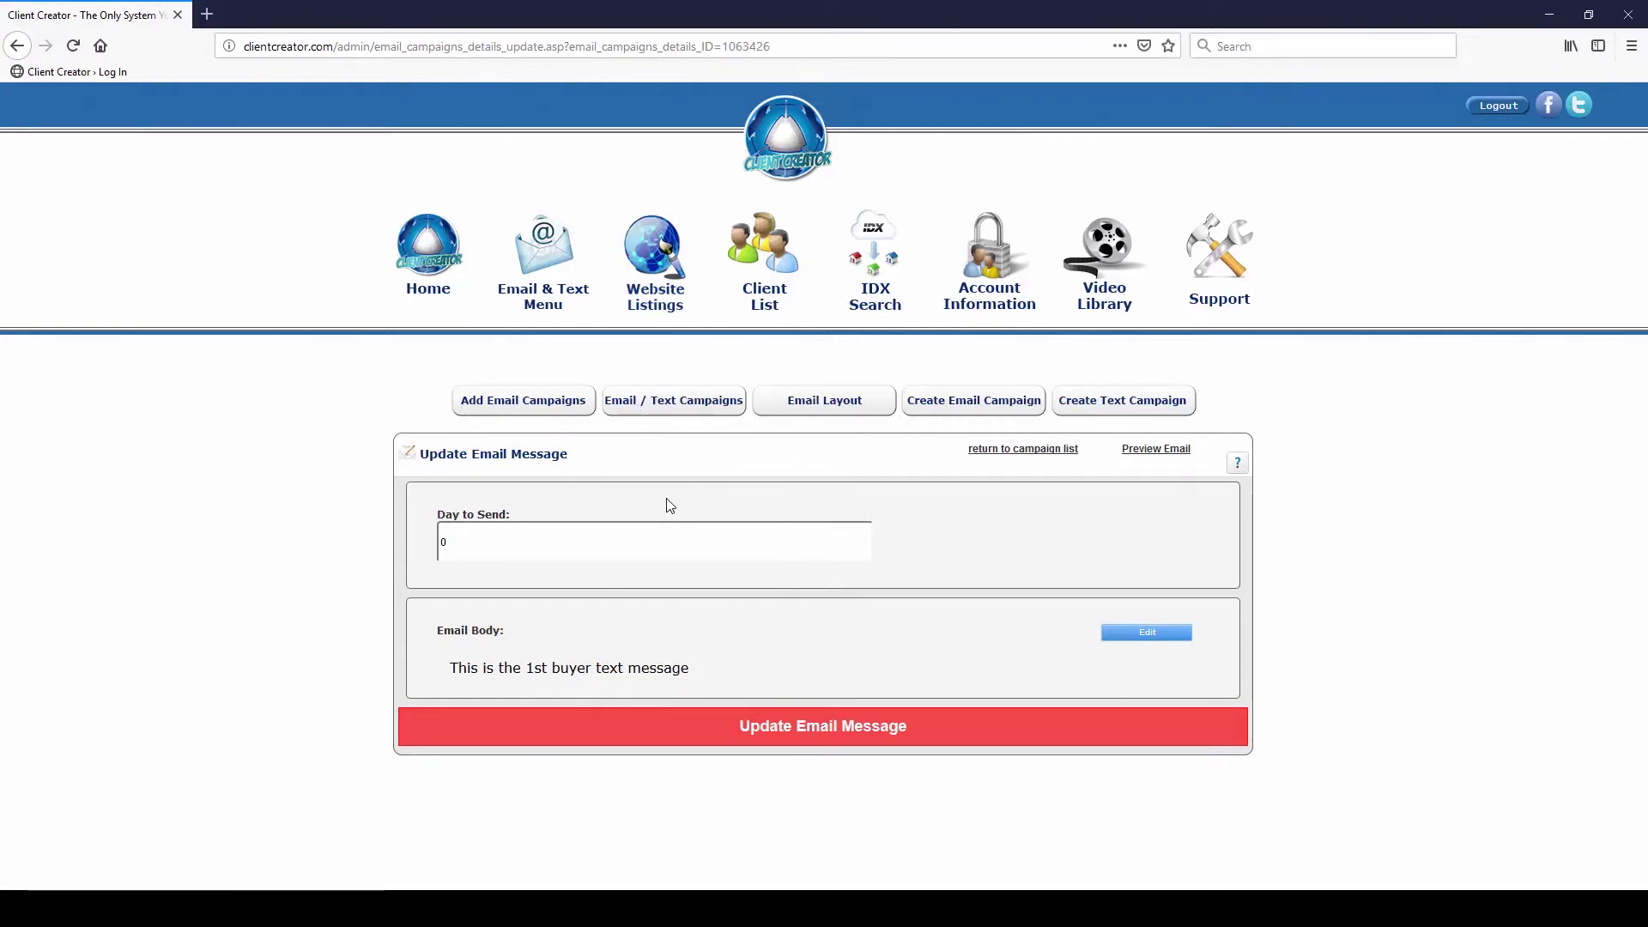
click(17, 48)
click(18, 48)
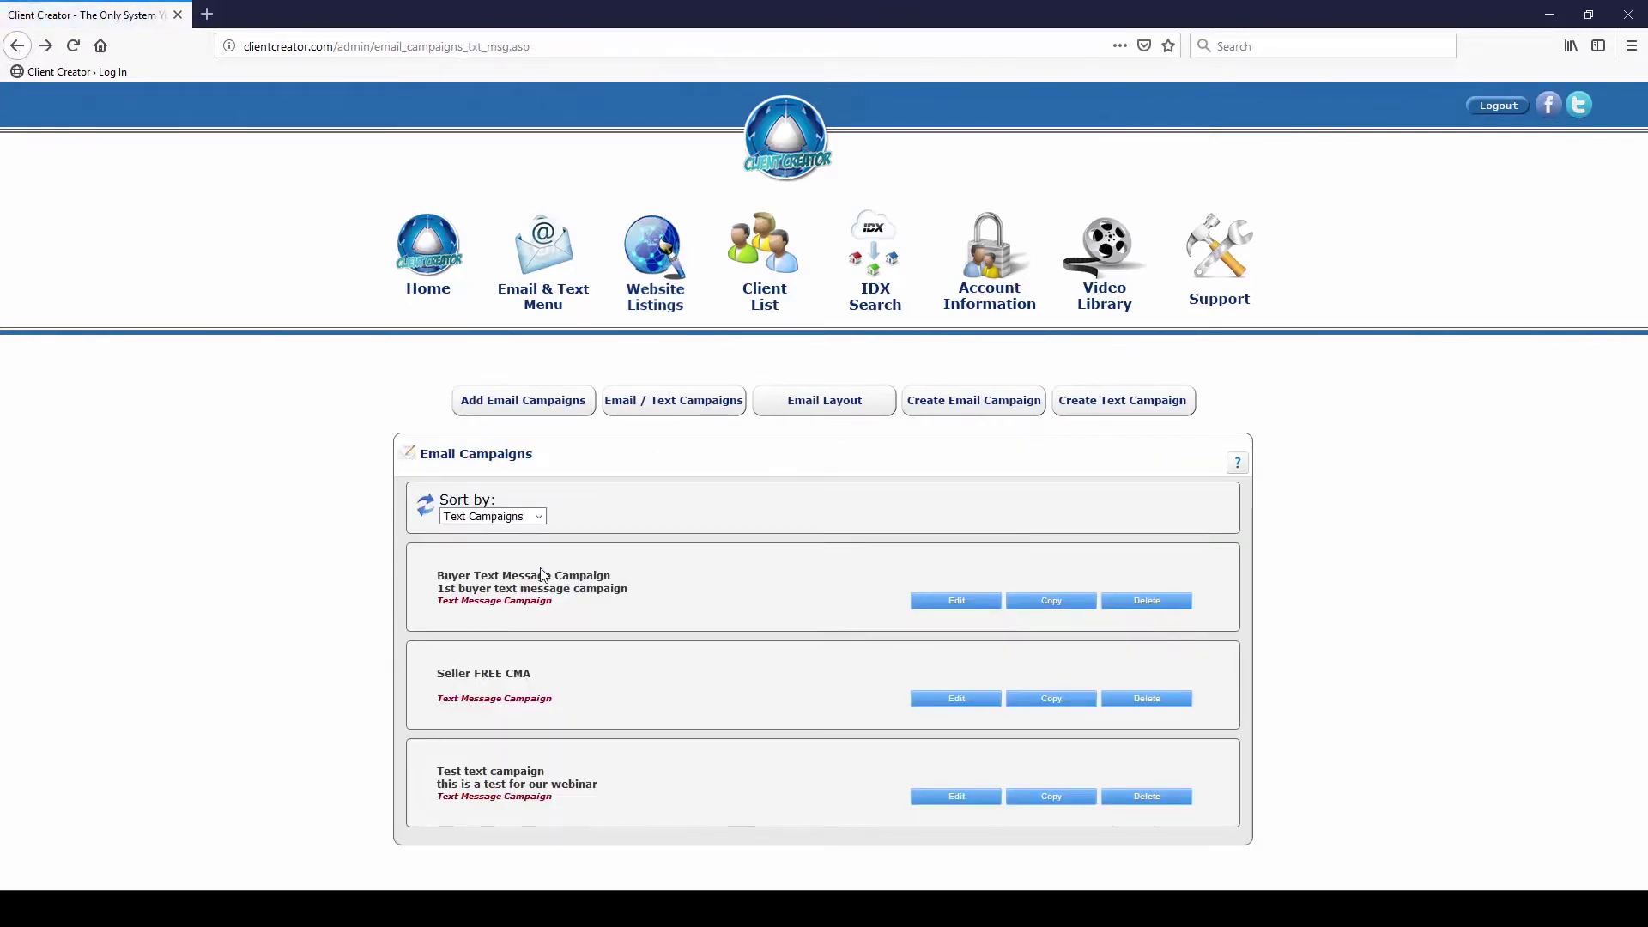
click(949, 700)
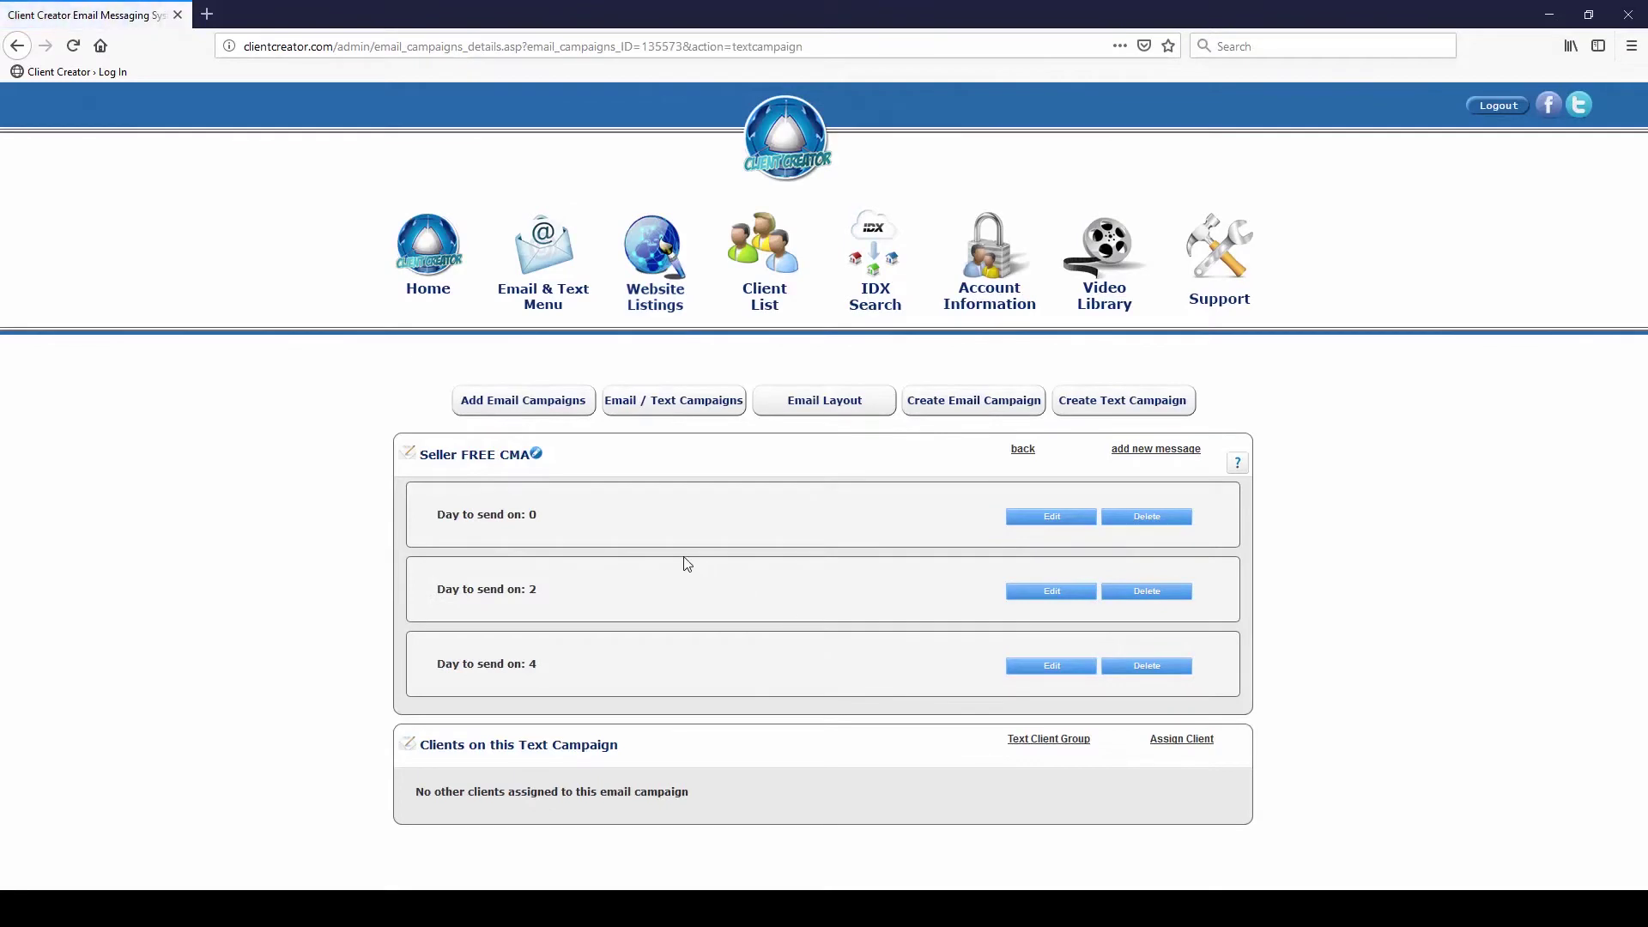
click(1056, 520)
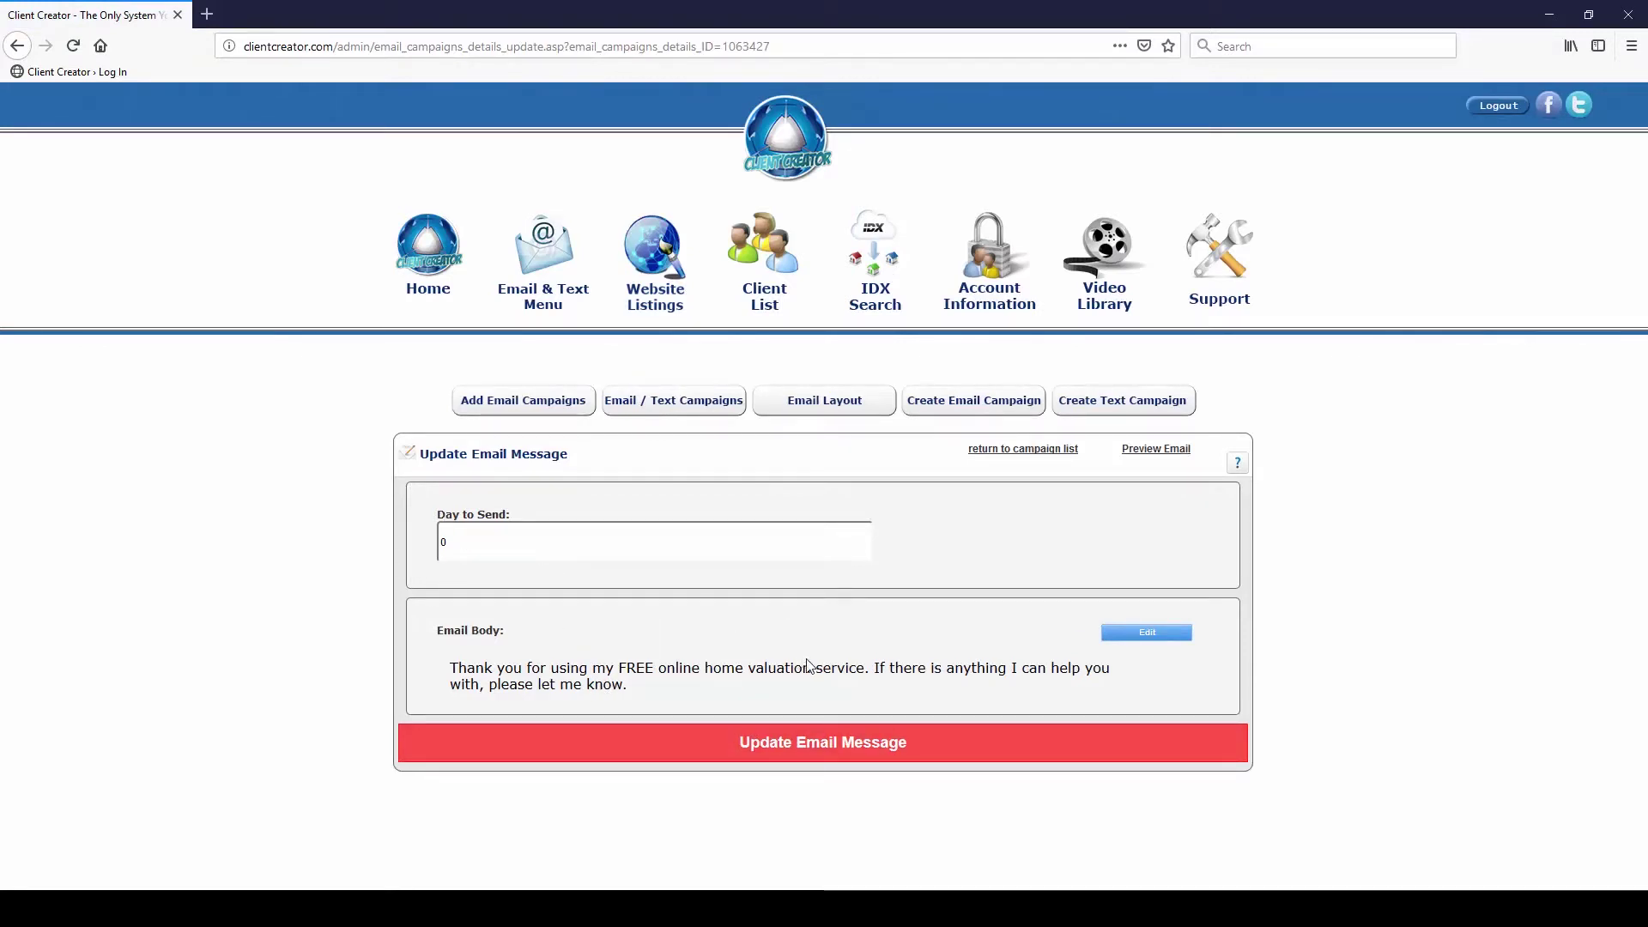
click(4, 47)
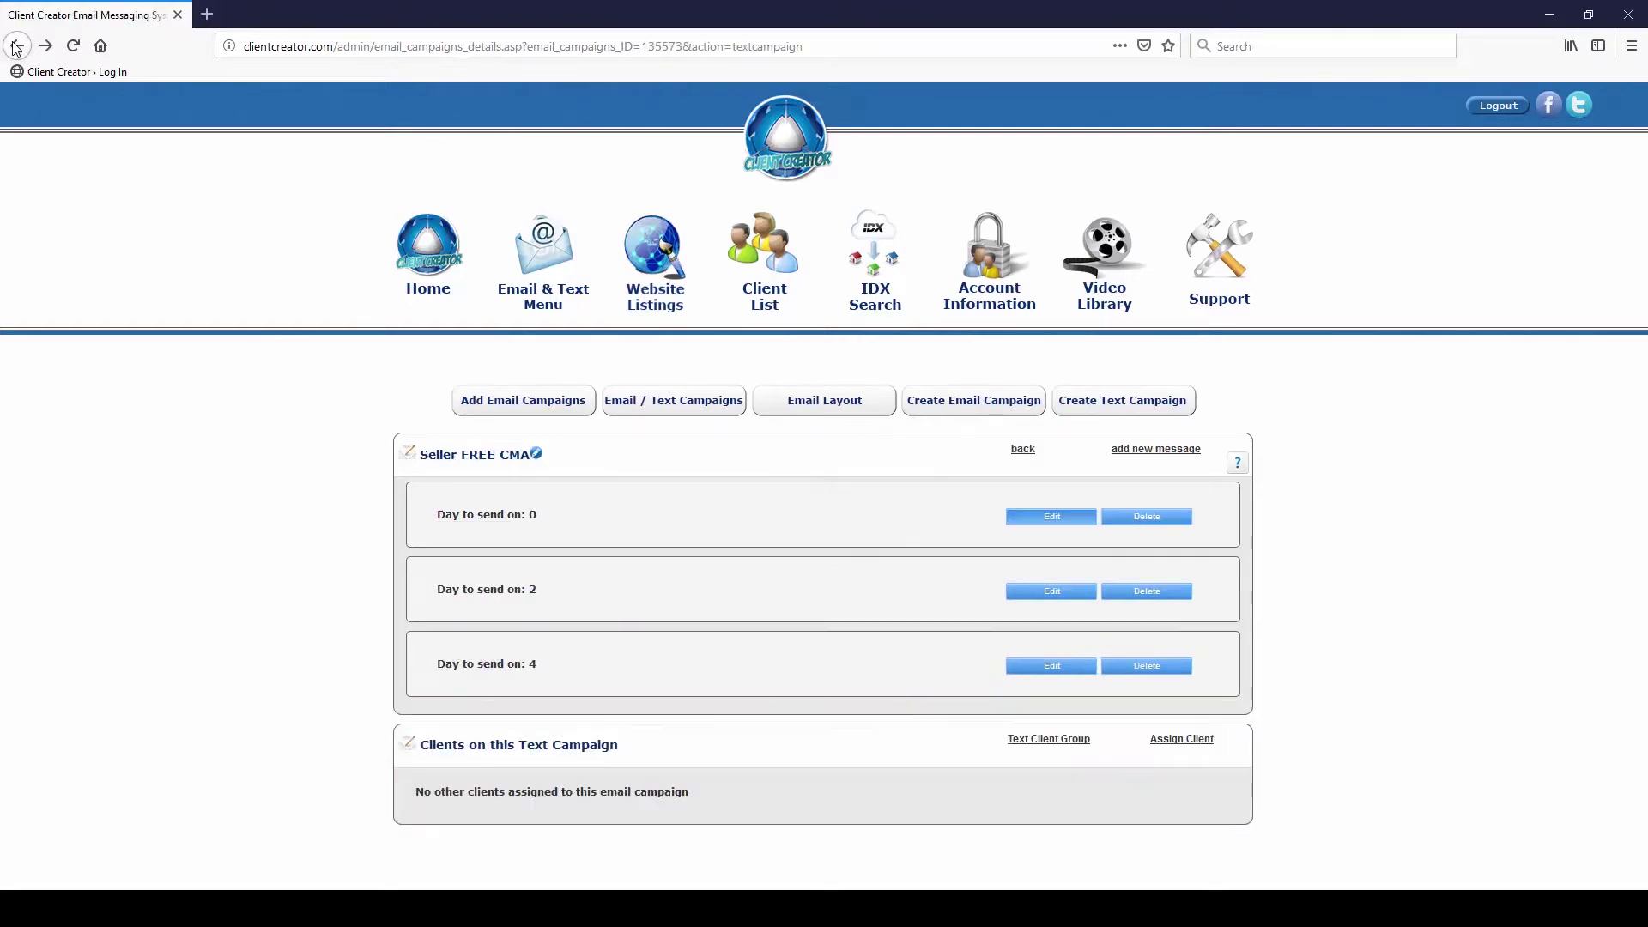
click(5, 47)
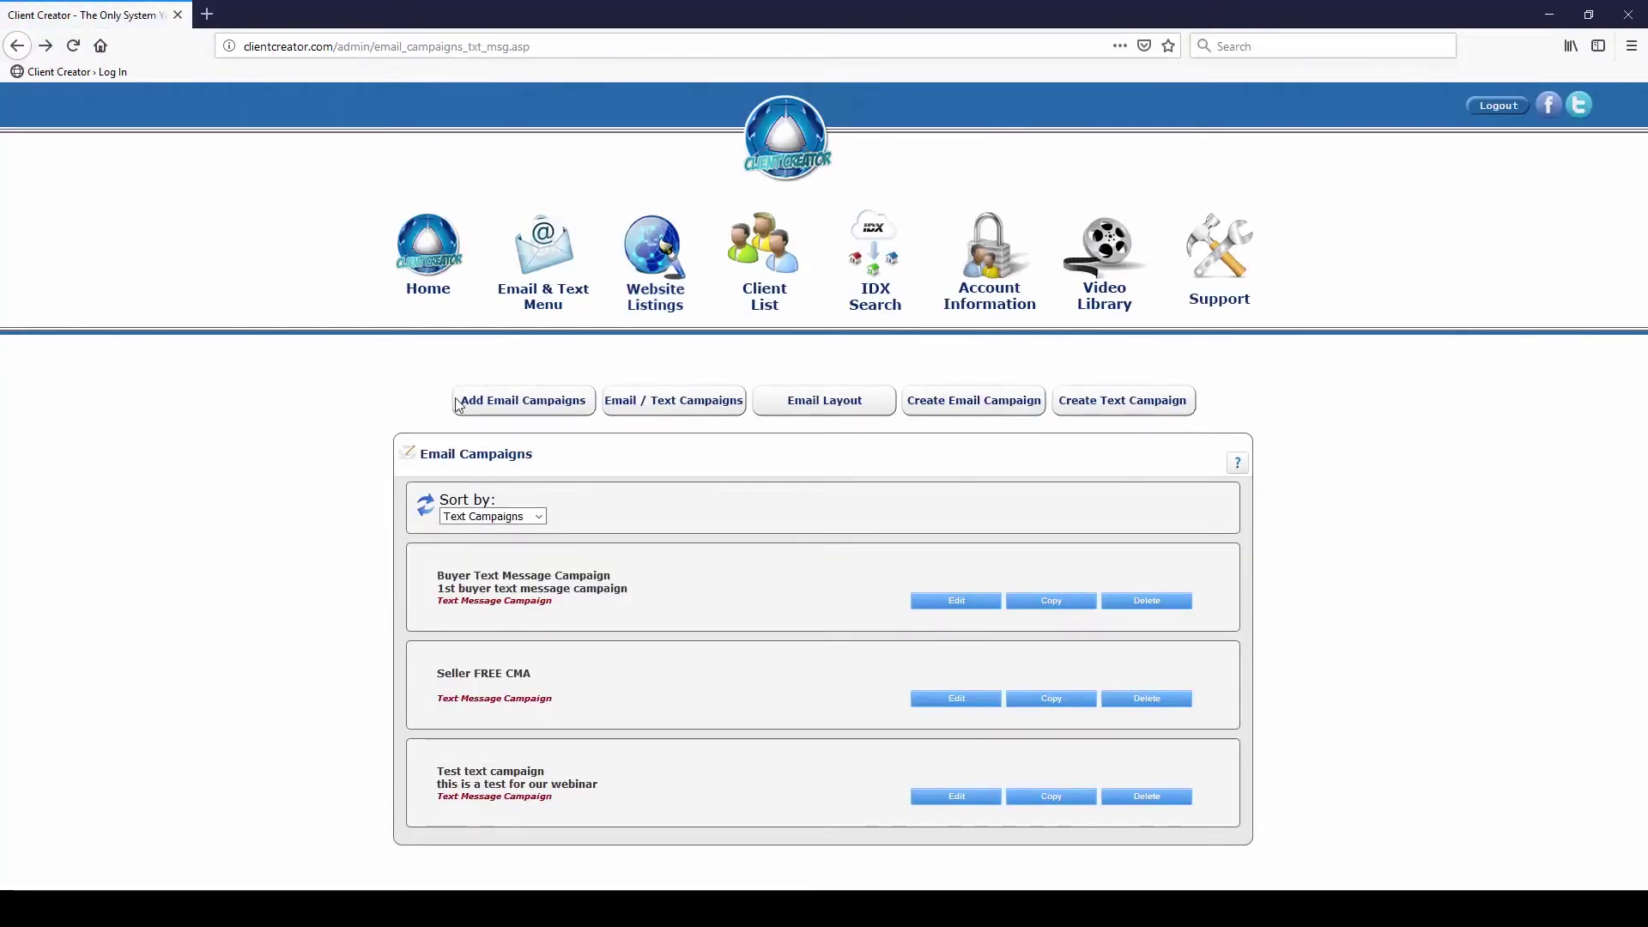
Delete 'Test text campaign' and make a copy of Buyer Text Message Campaign
click(1146, 812)
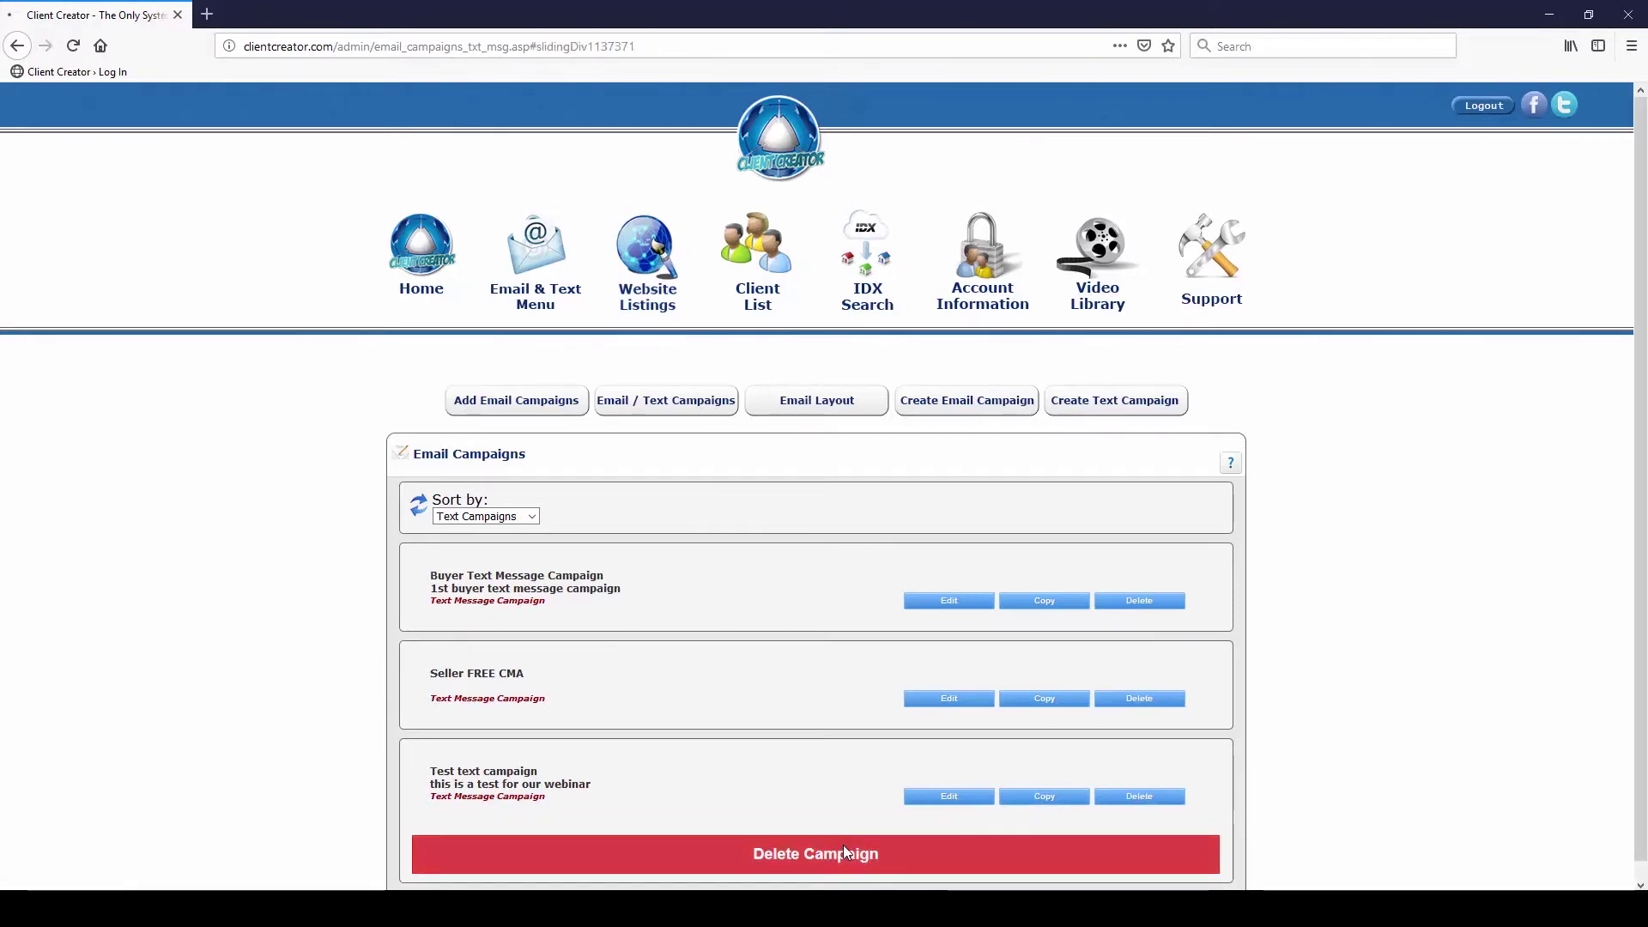
click(843, 846)
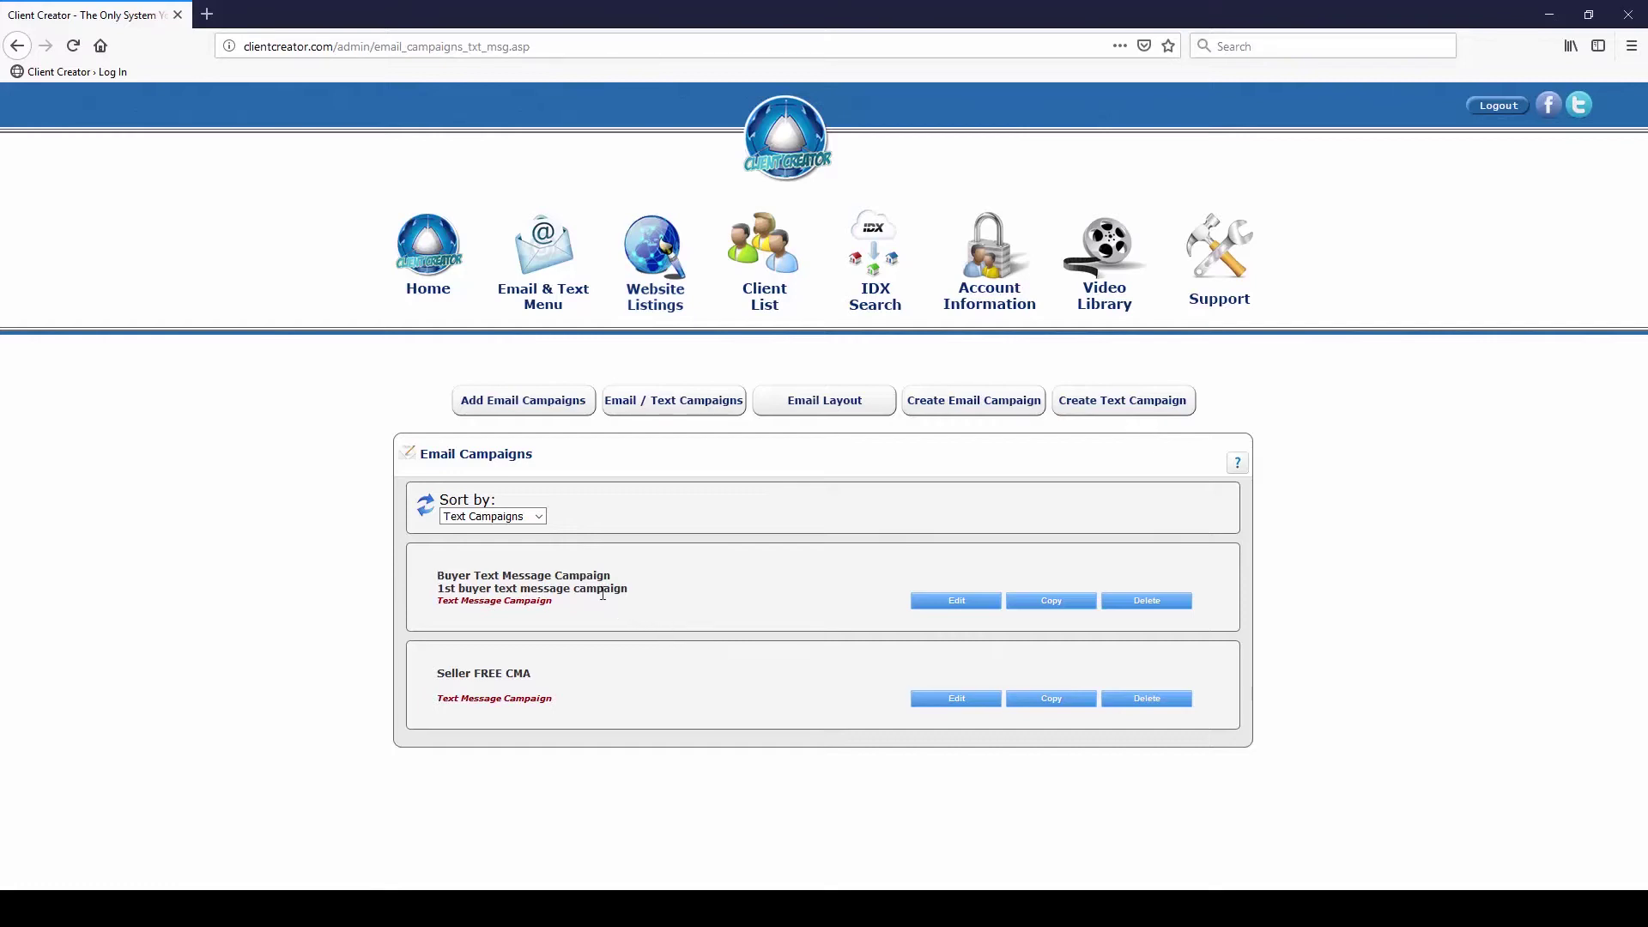
click(1047, 605)
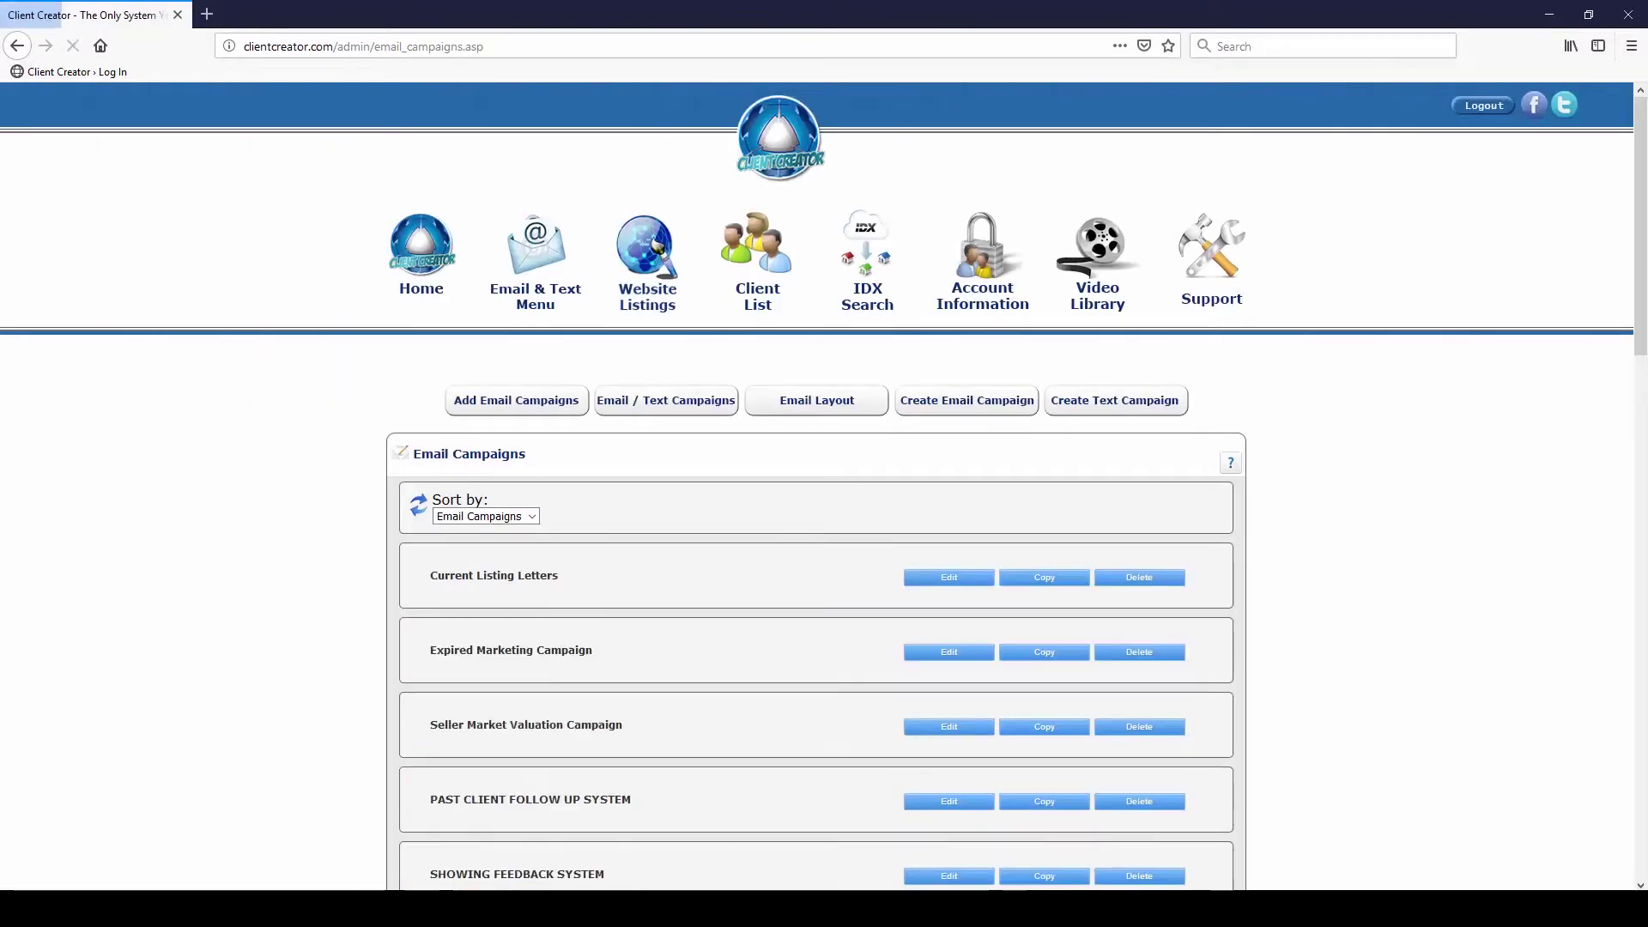
List the email campaigns and open the copied Buyer Text Message Campaign at the bottom
click(531, 516)
click(506, 557)
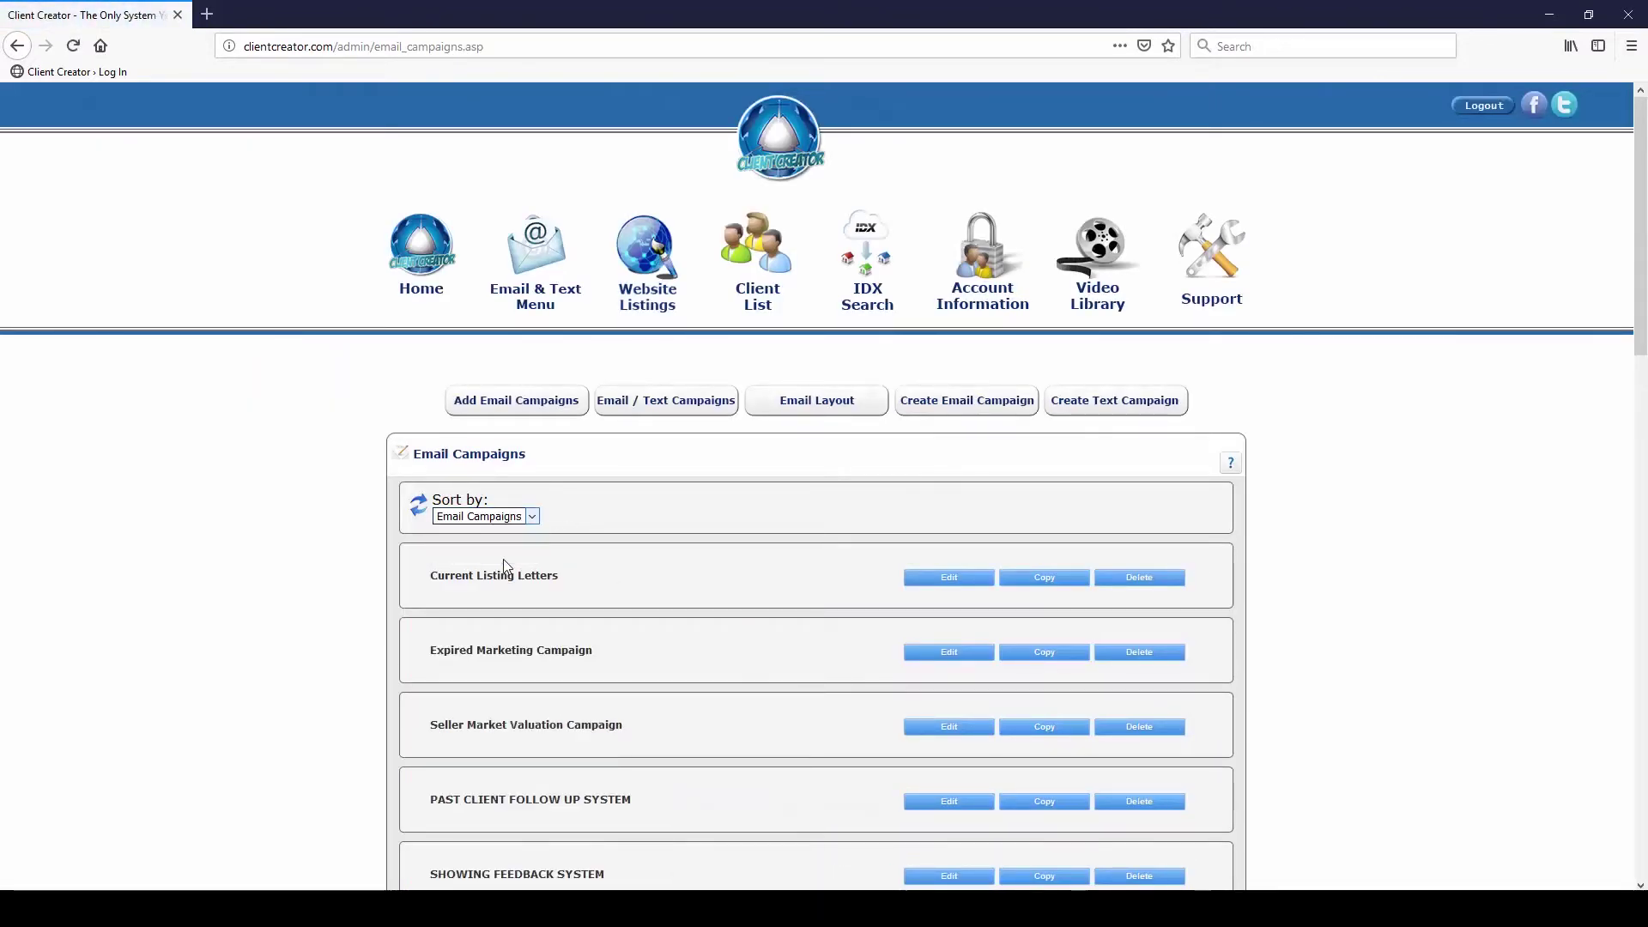
click(532, 517)
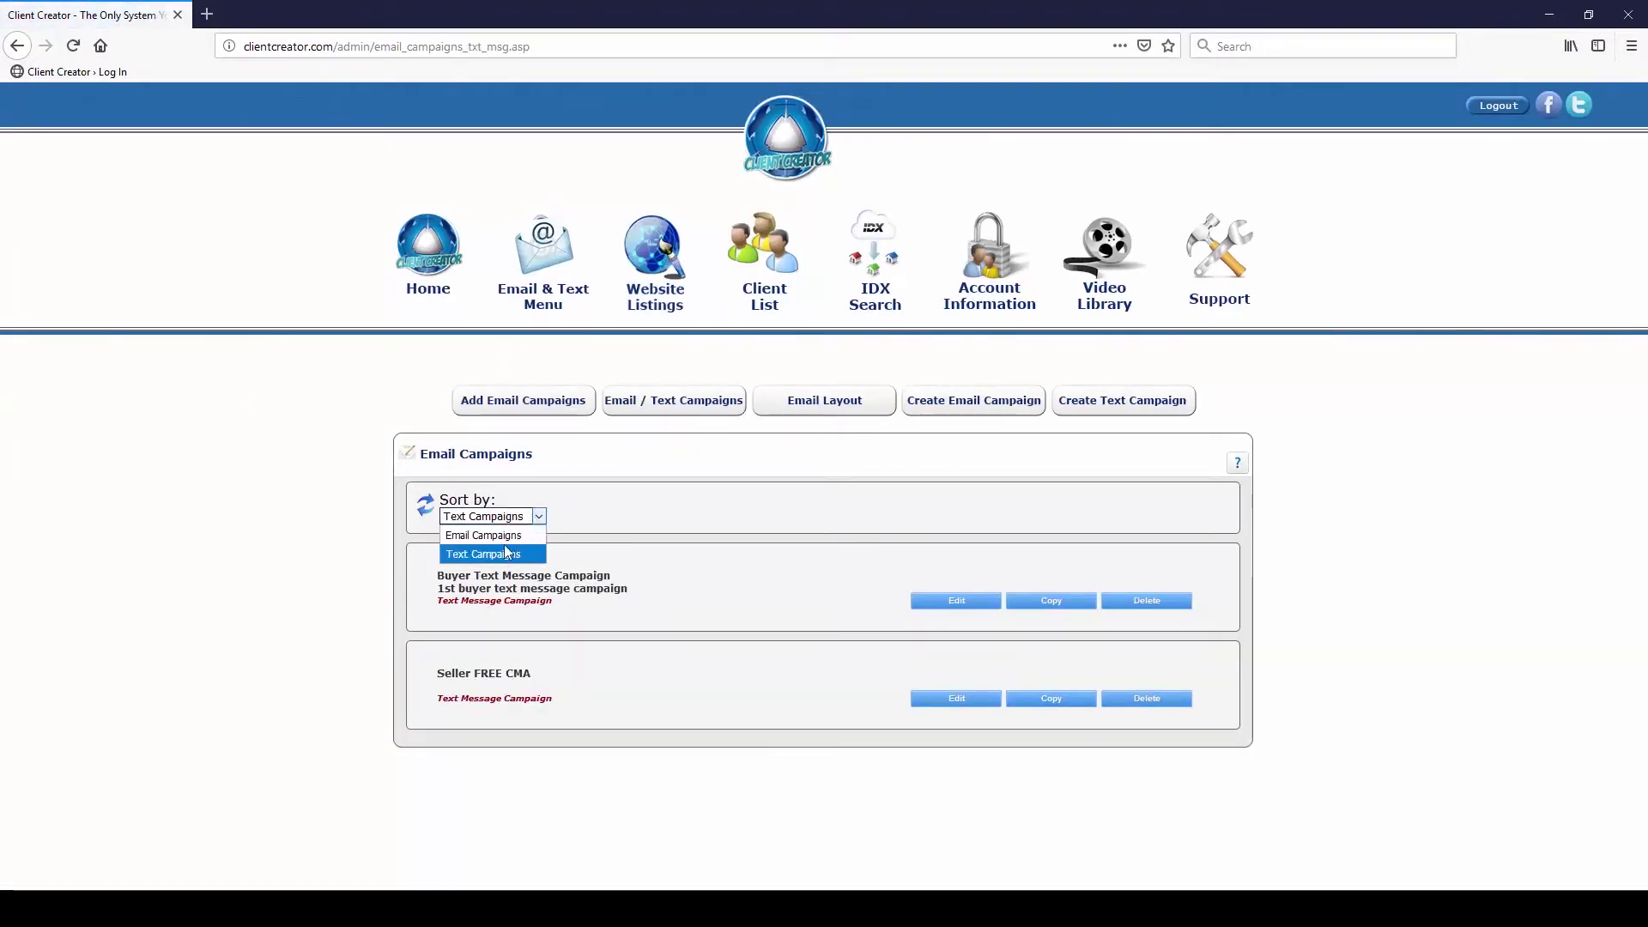
click(506, 539)
scroll(681, 603, down, 2)
scroll(699, 632, down, 15)
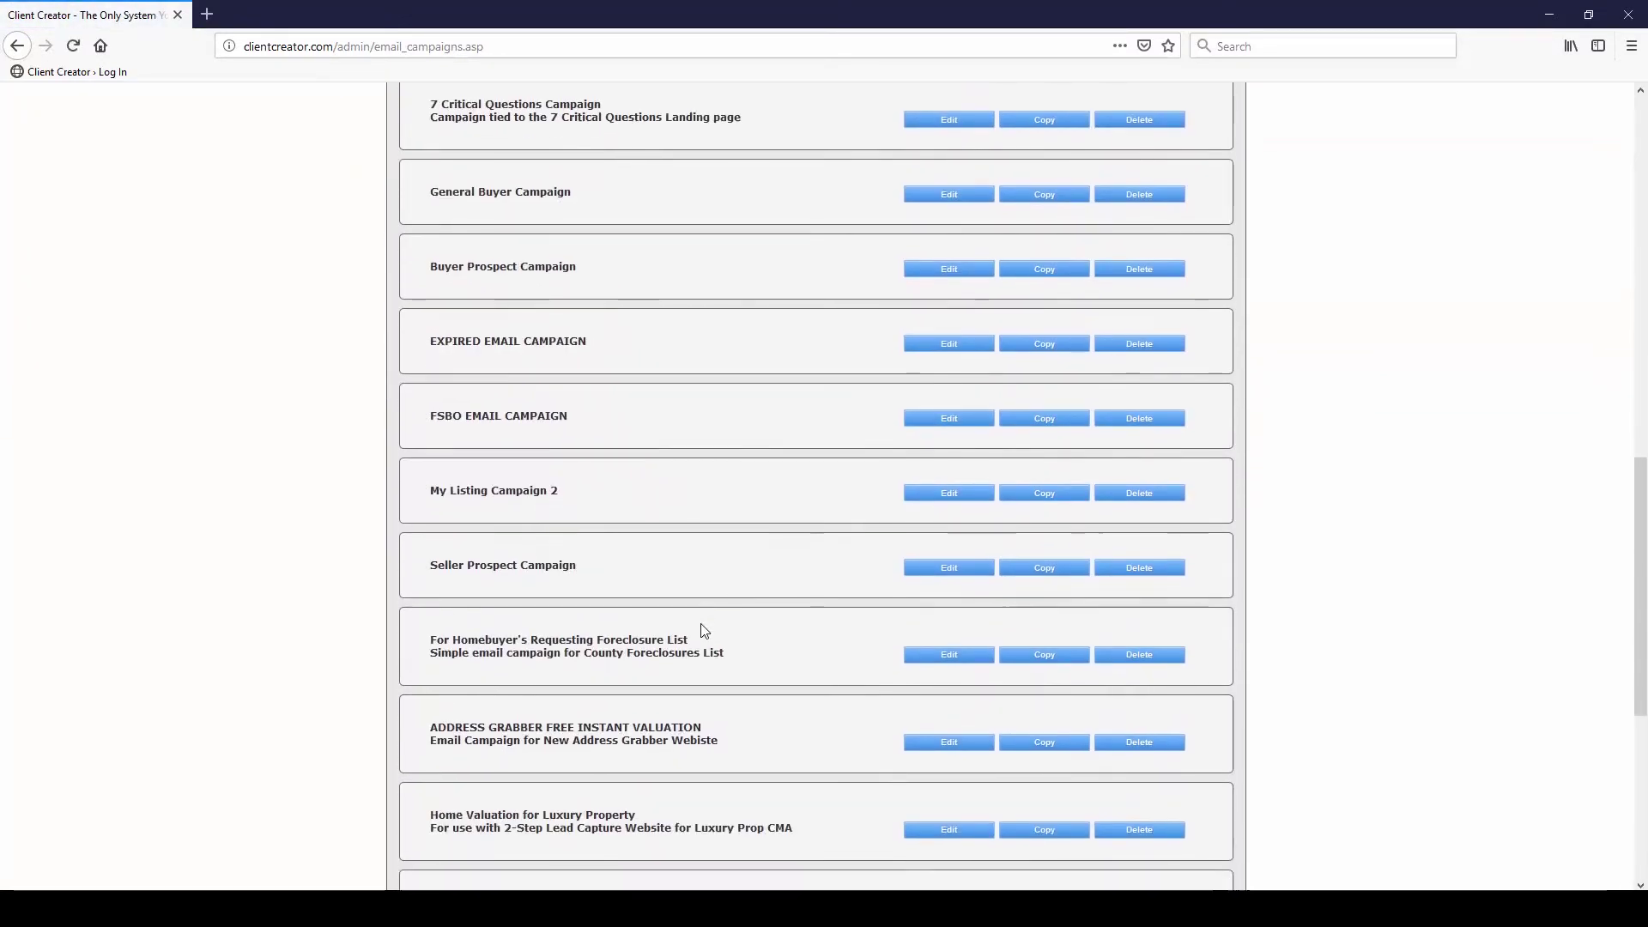
click(953, 838)
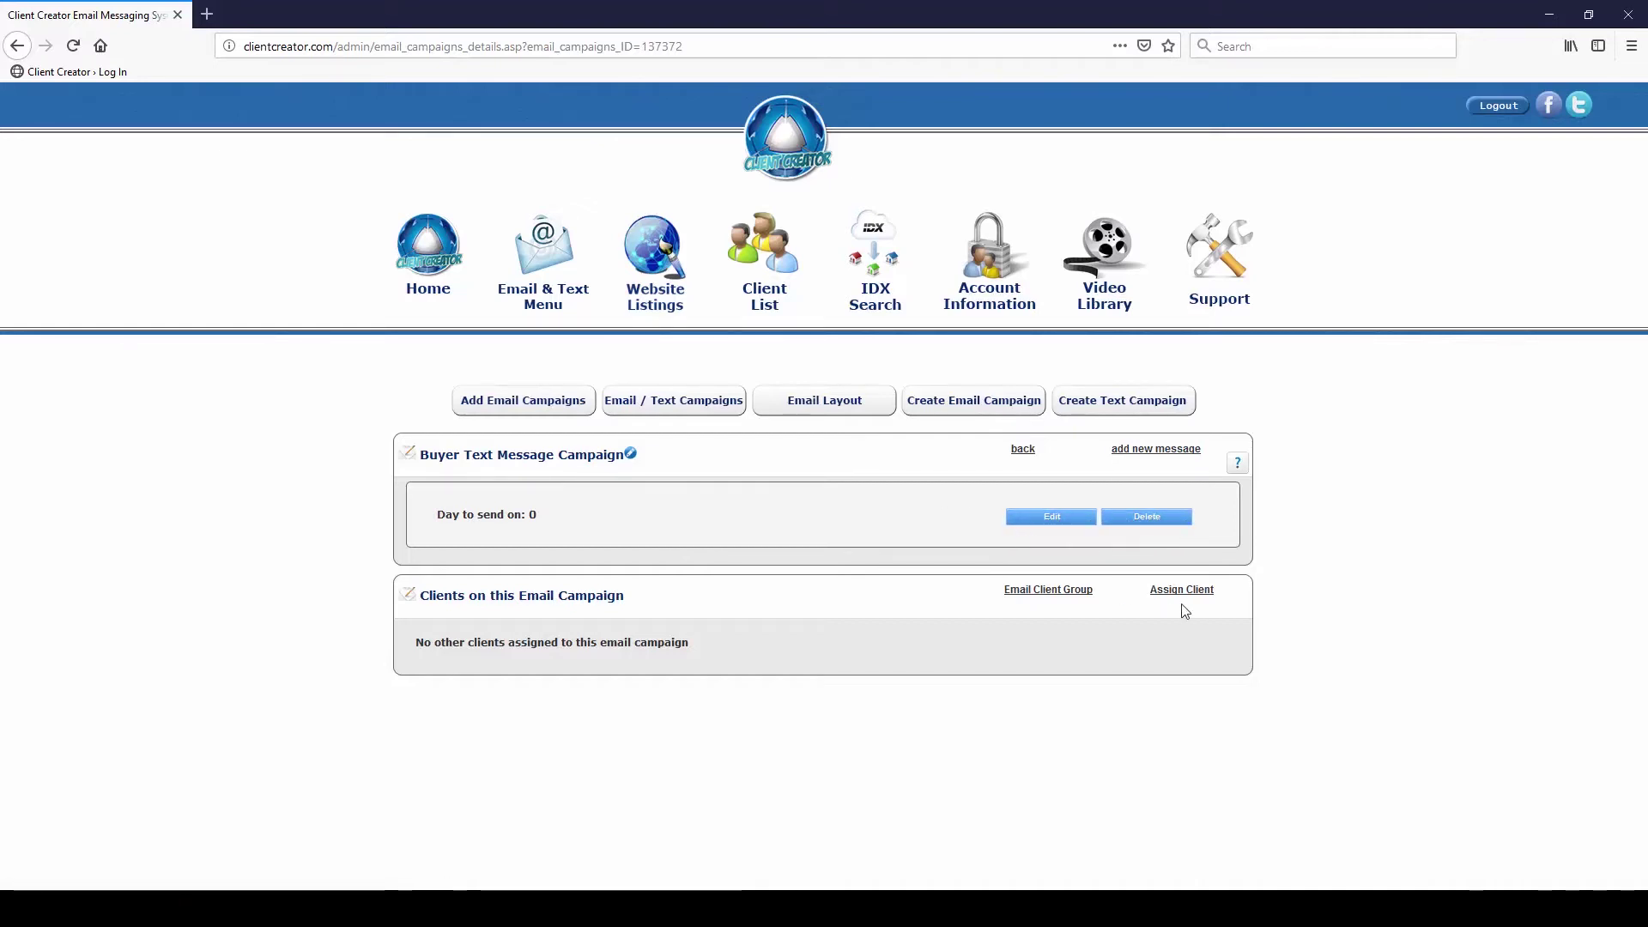
Return to the email campaigns list and start deleting the copied Buyer Text Message Campaign
click(1019, 451)
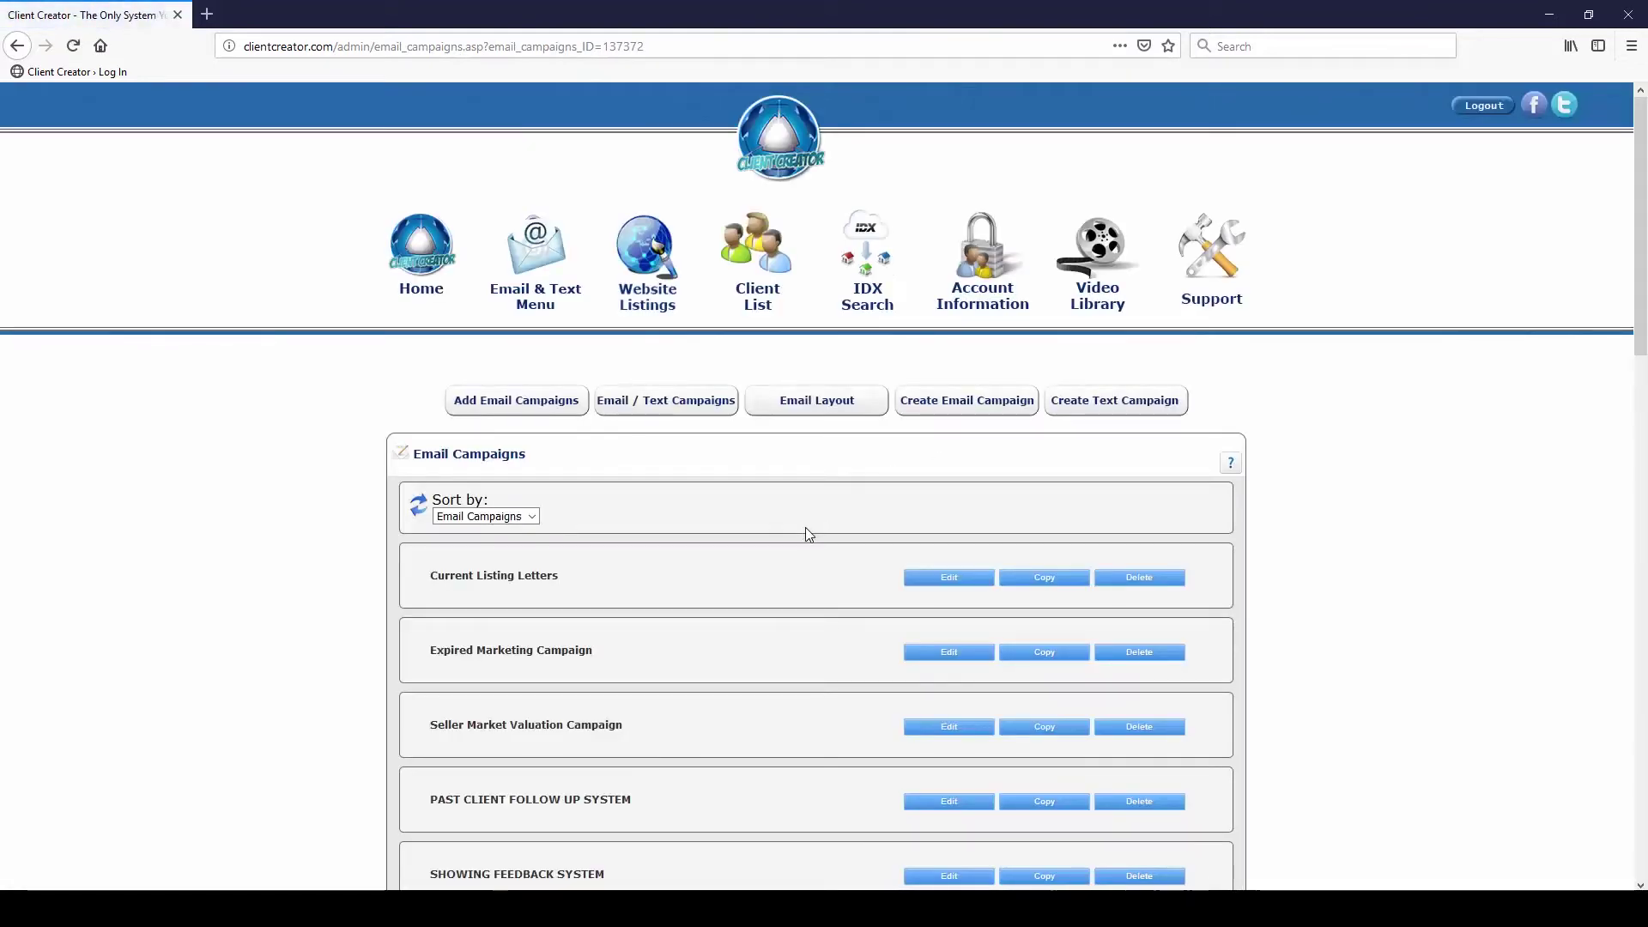
scroll(807, 536, down, 20)
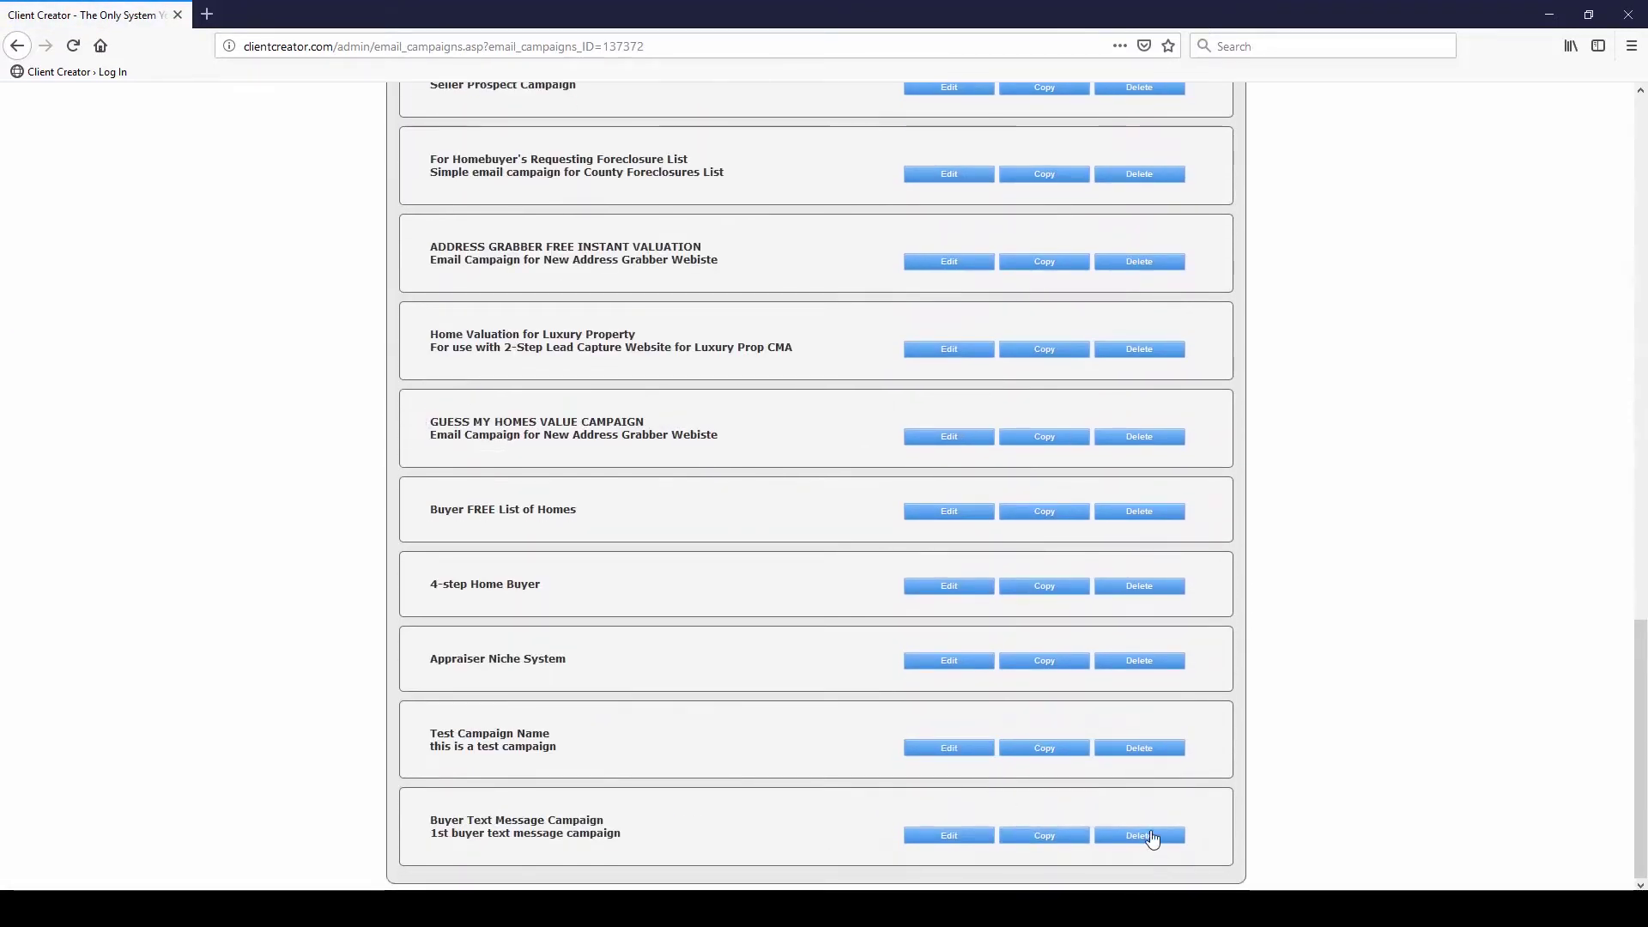
click(1153, 837)
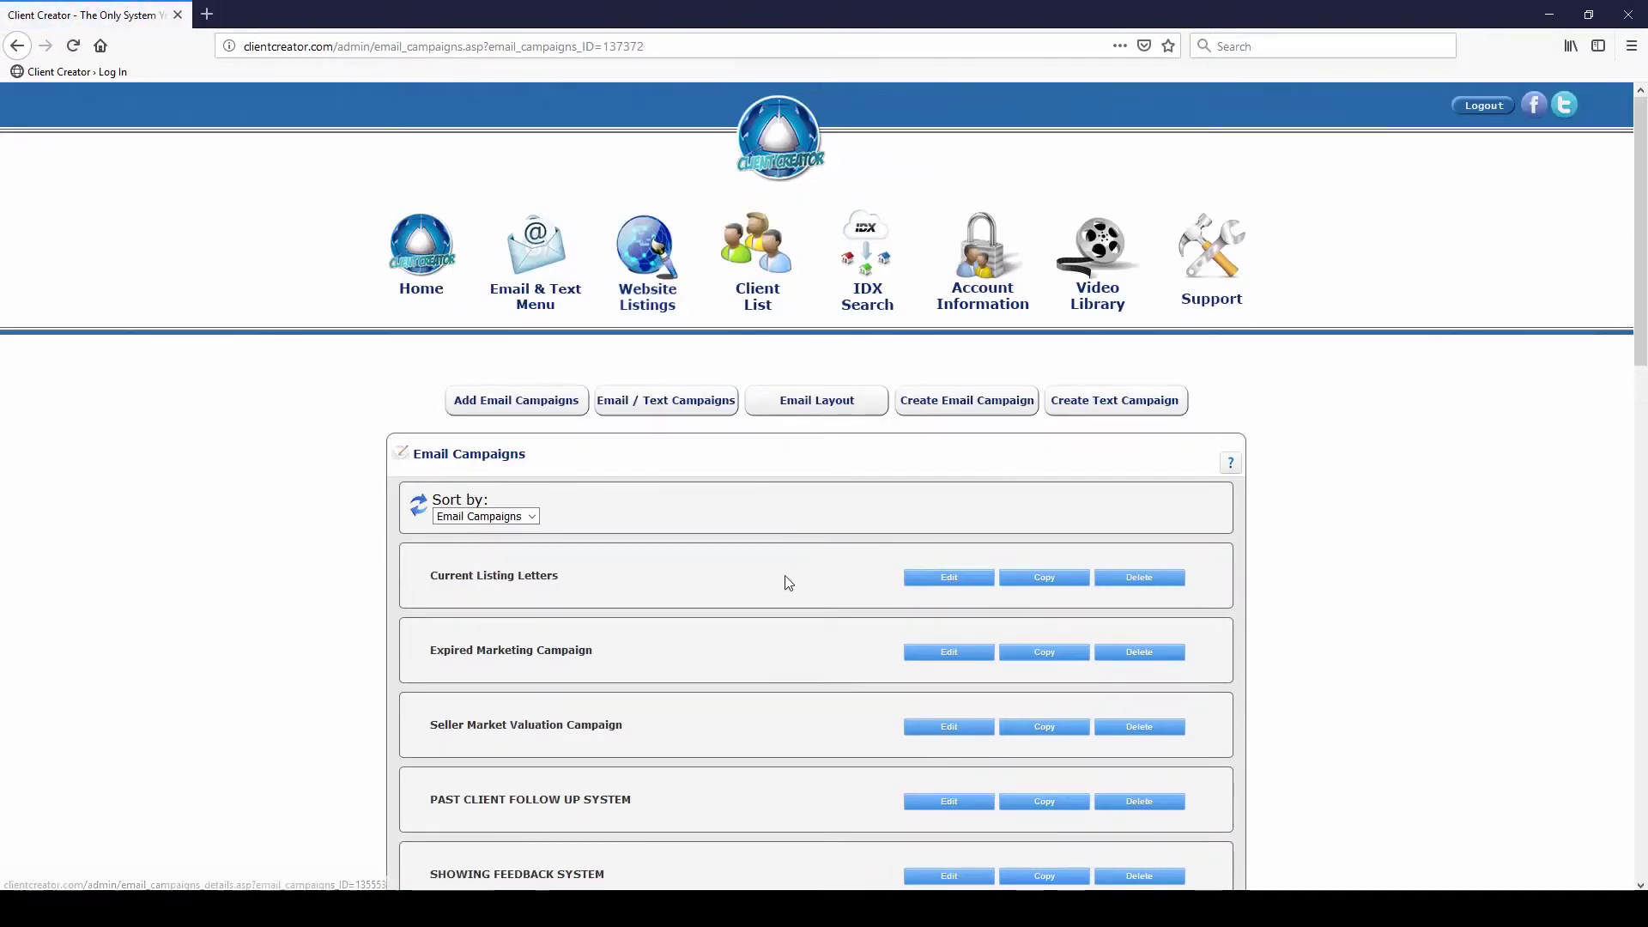
Open the 7 Critical Questions Campaign, reloading after the connection error, and review its messages
scroll(788, 583, down, 3)
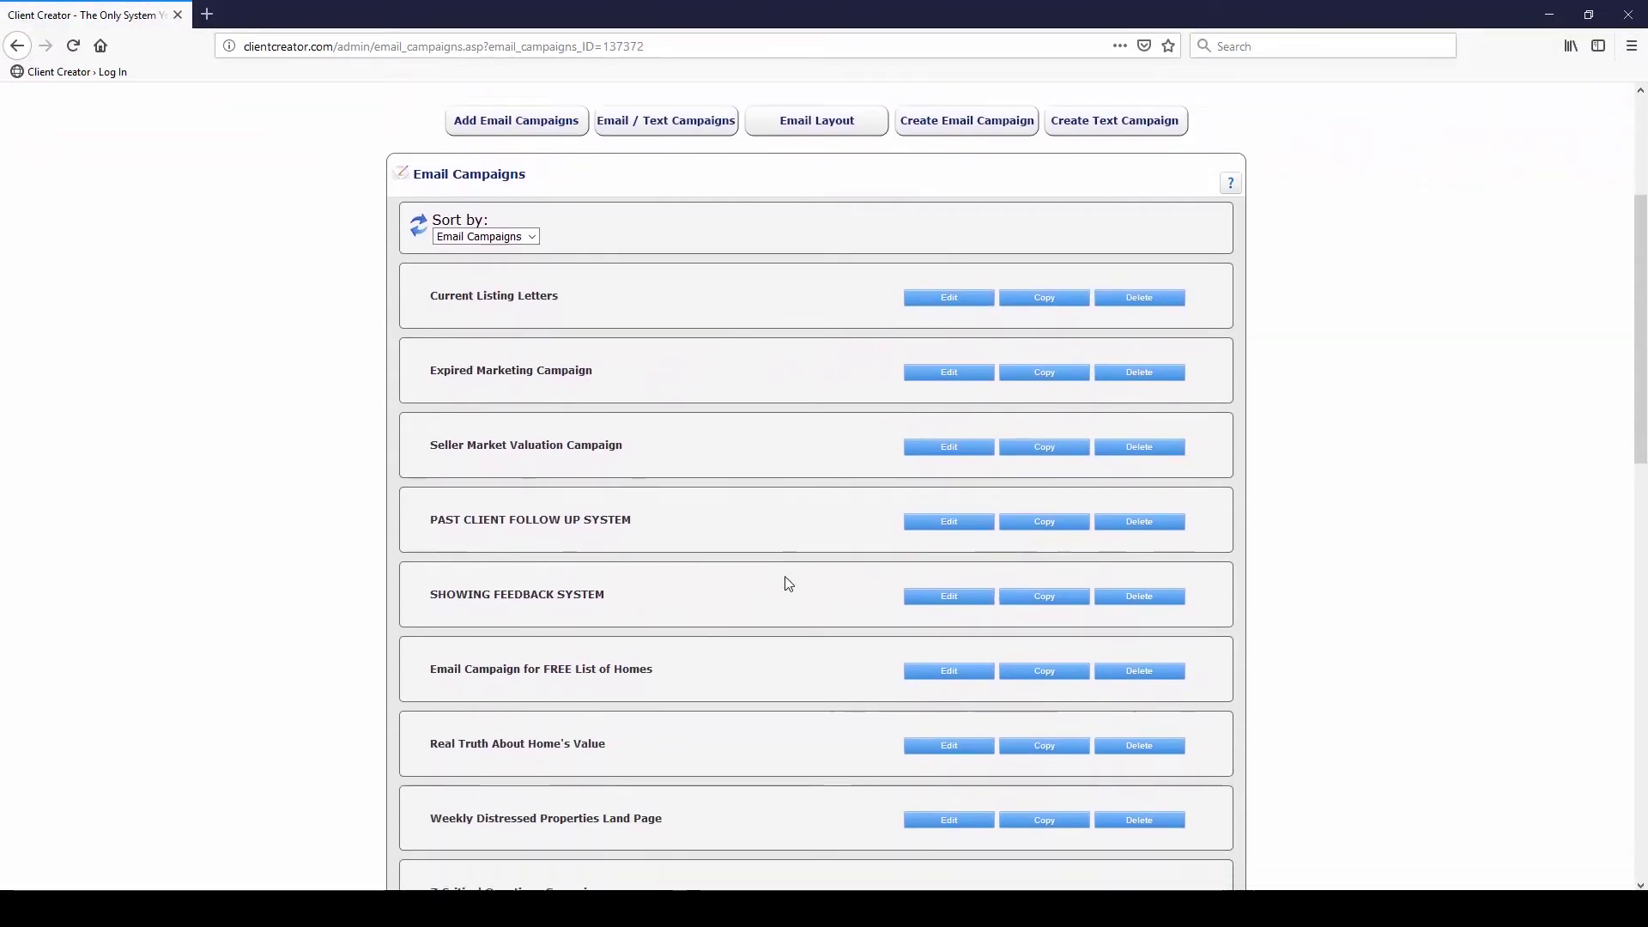
scroll(788, 583, down, 3)
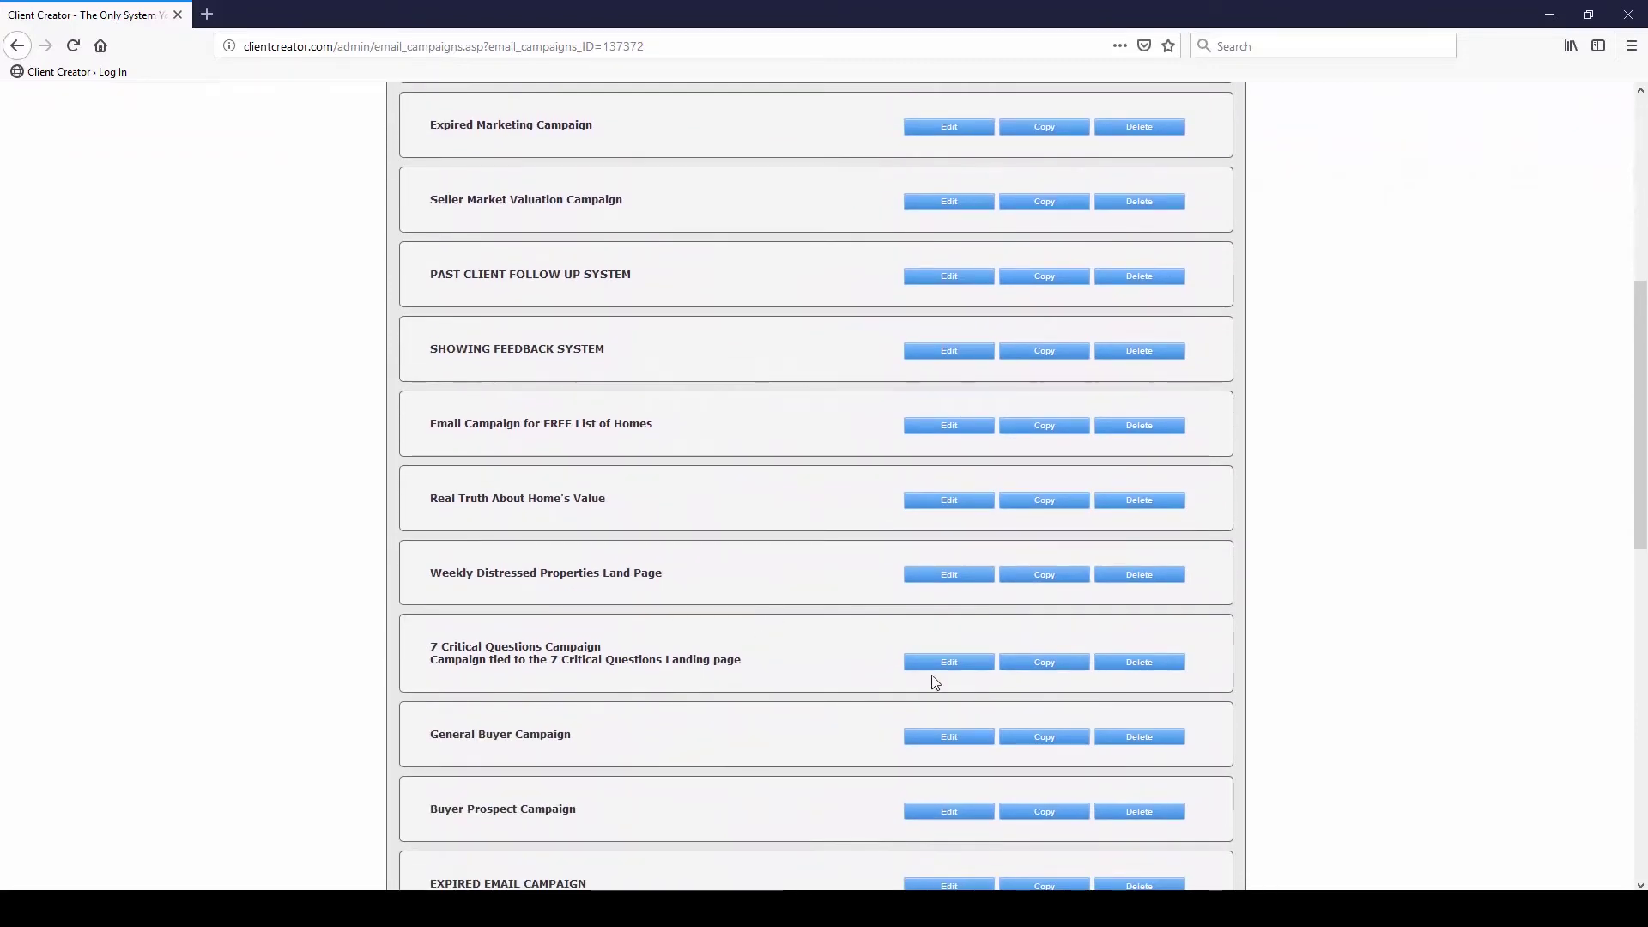
click(946, 667)
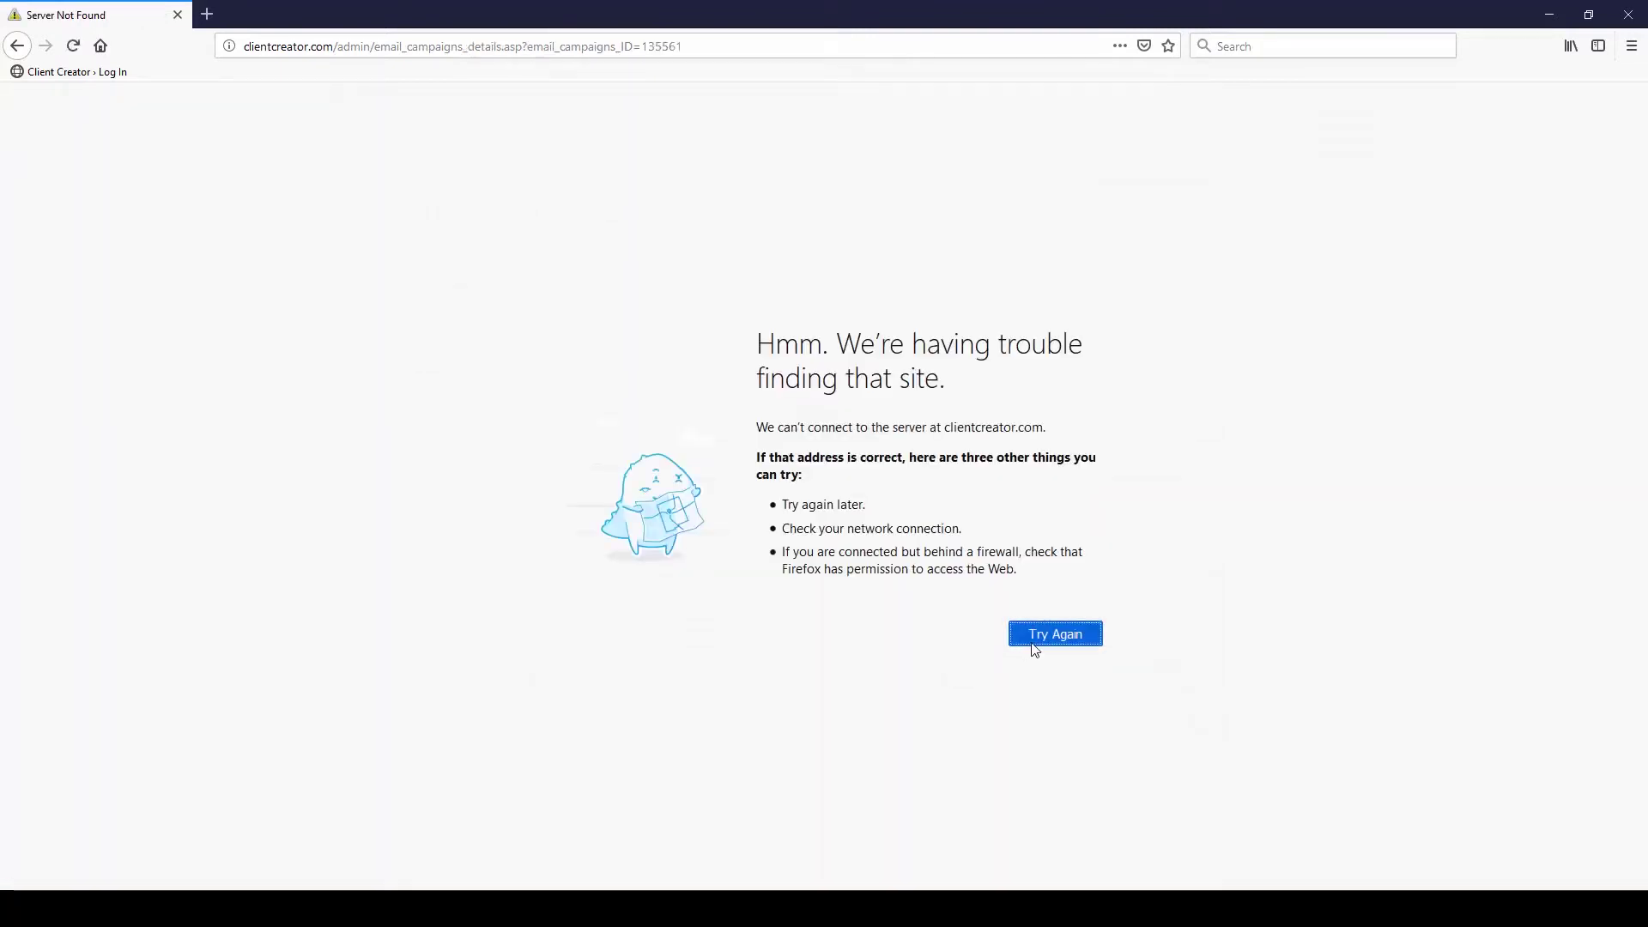
click(1039, 645)
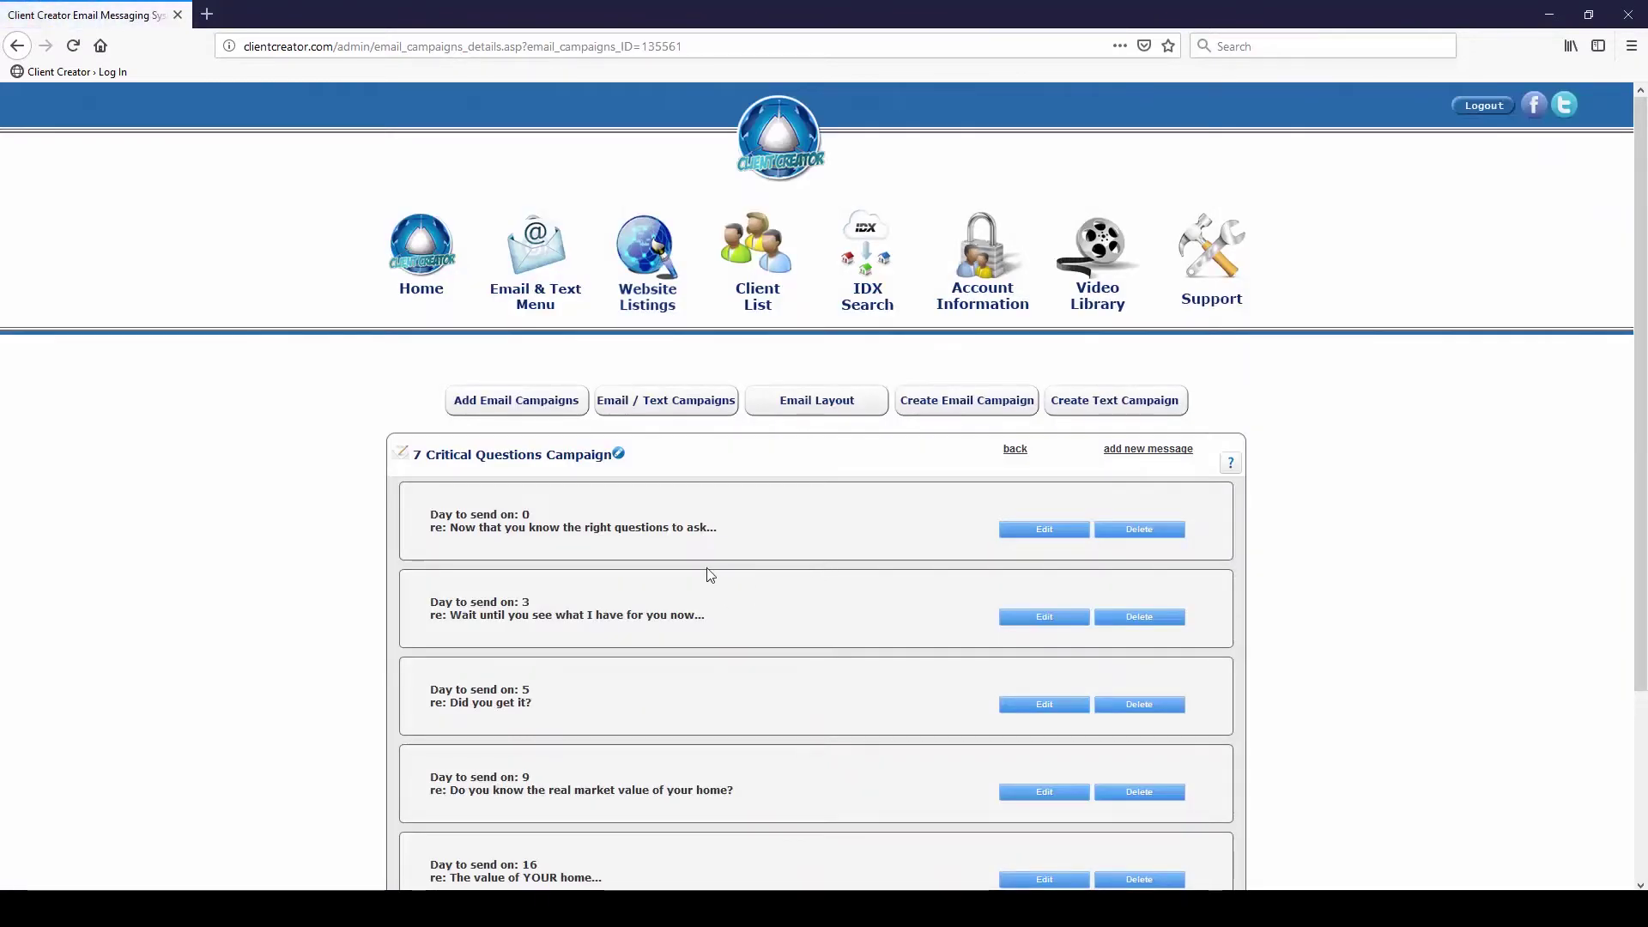
scroll(814, 473, down, 2)
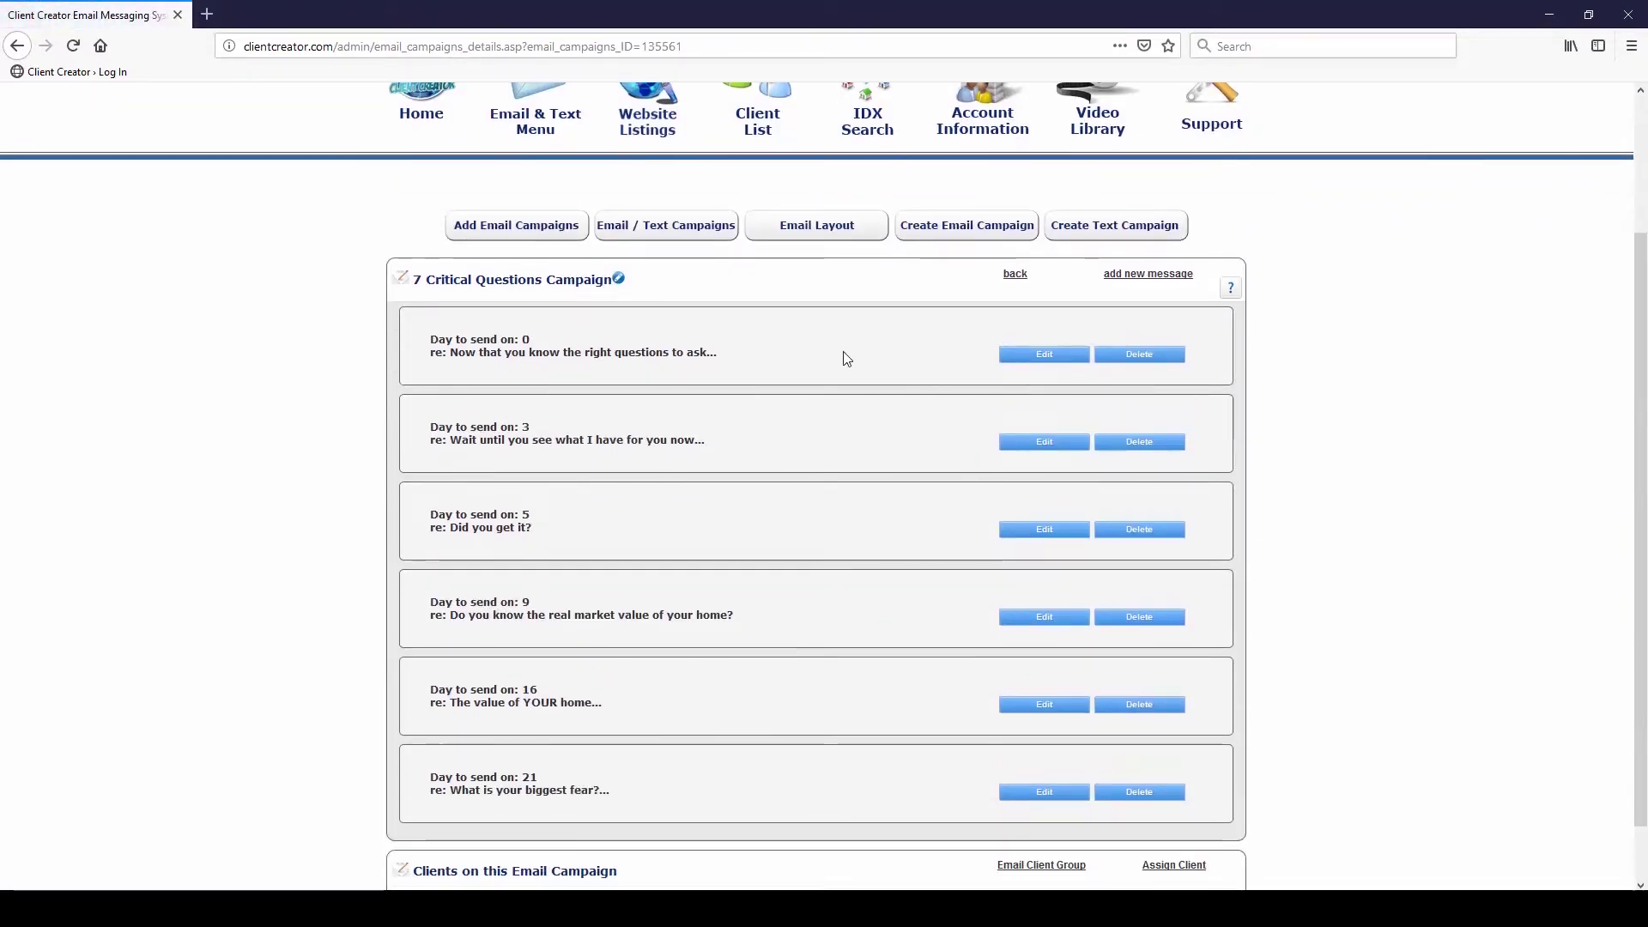
scroll(587, 312, down, 1)
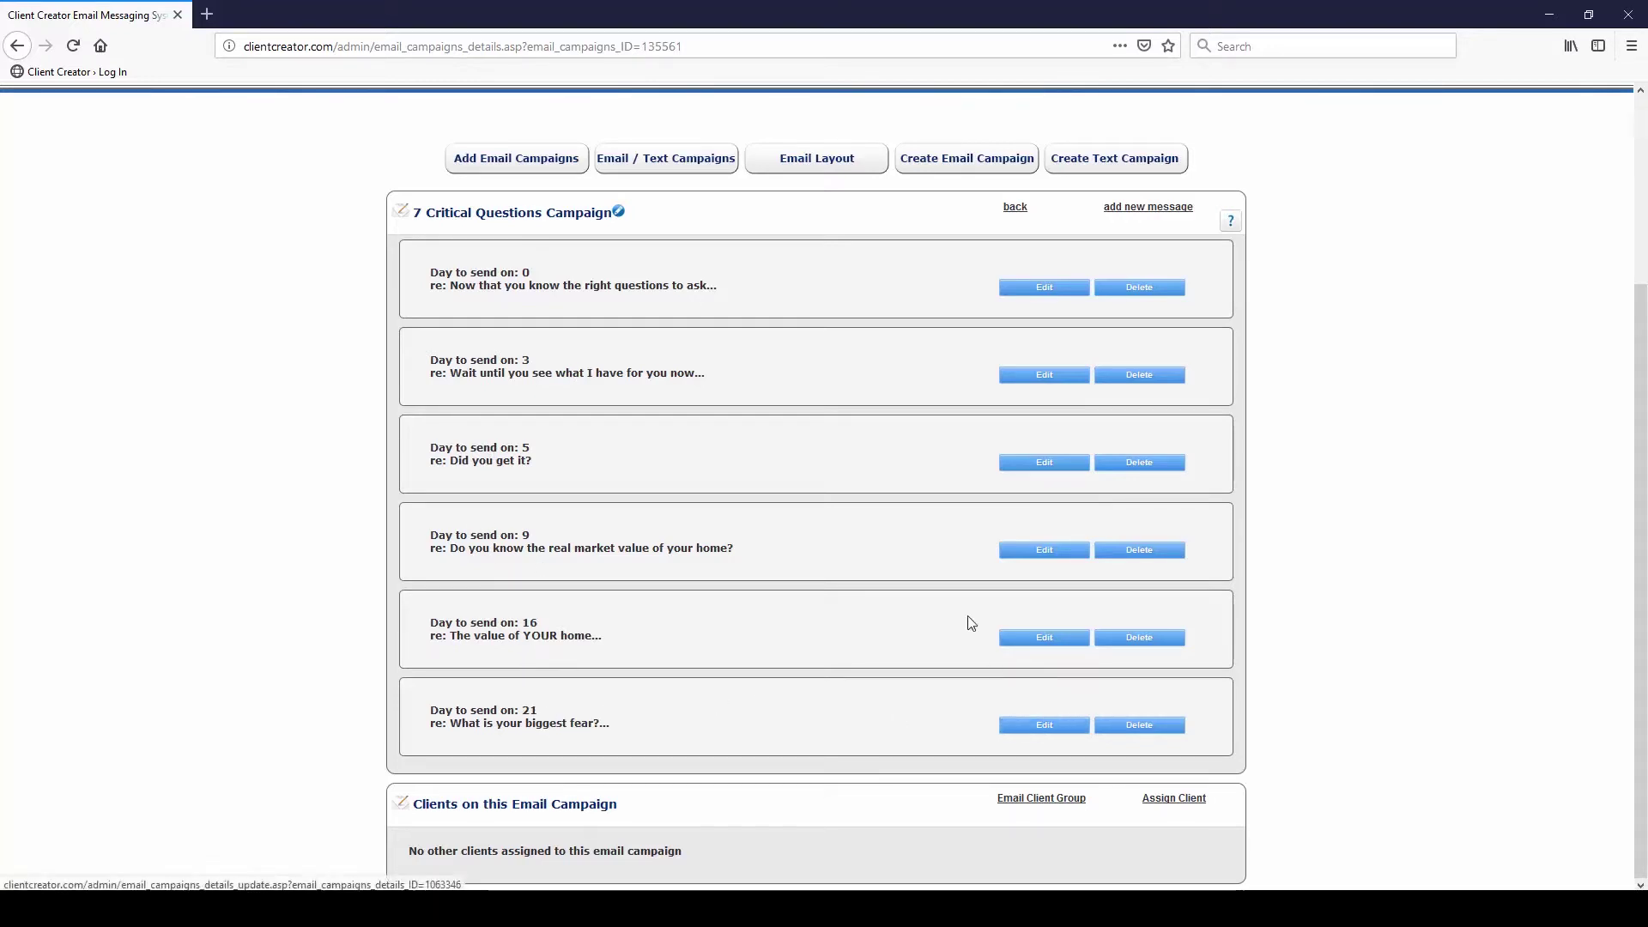
Open the Day 5 're: Did you get it?' message and scroll through its body and signature
click(1030, 470)
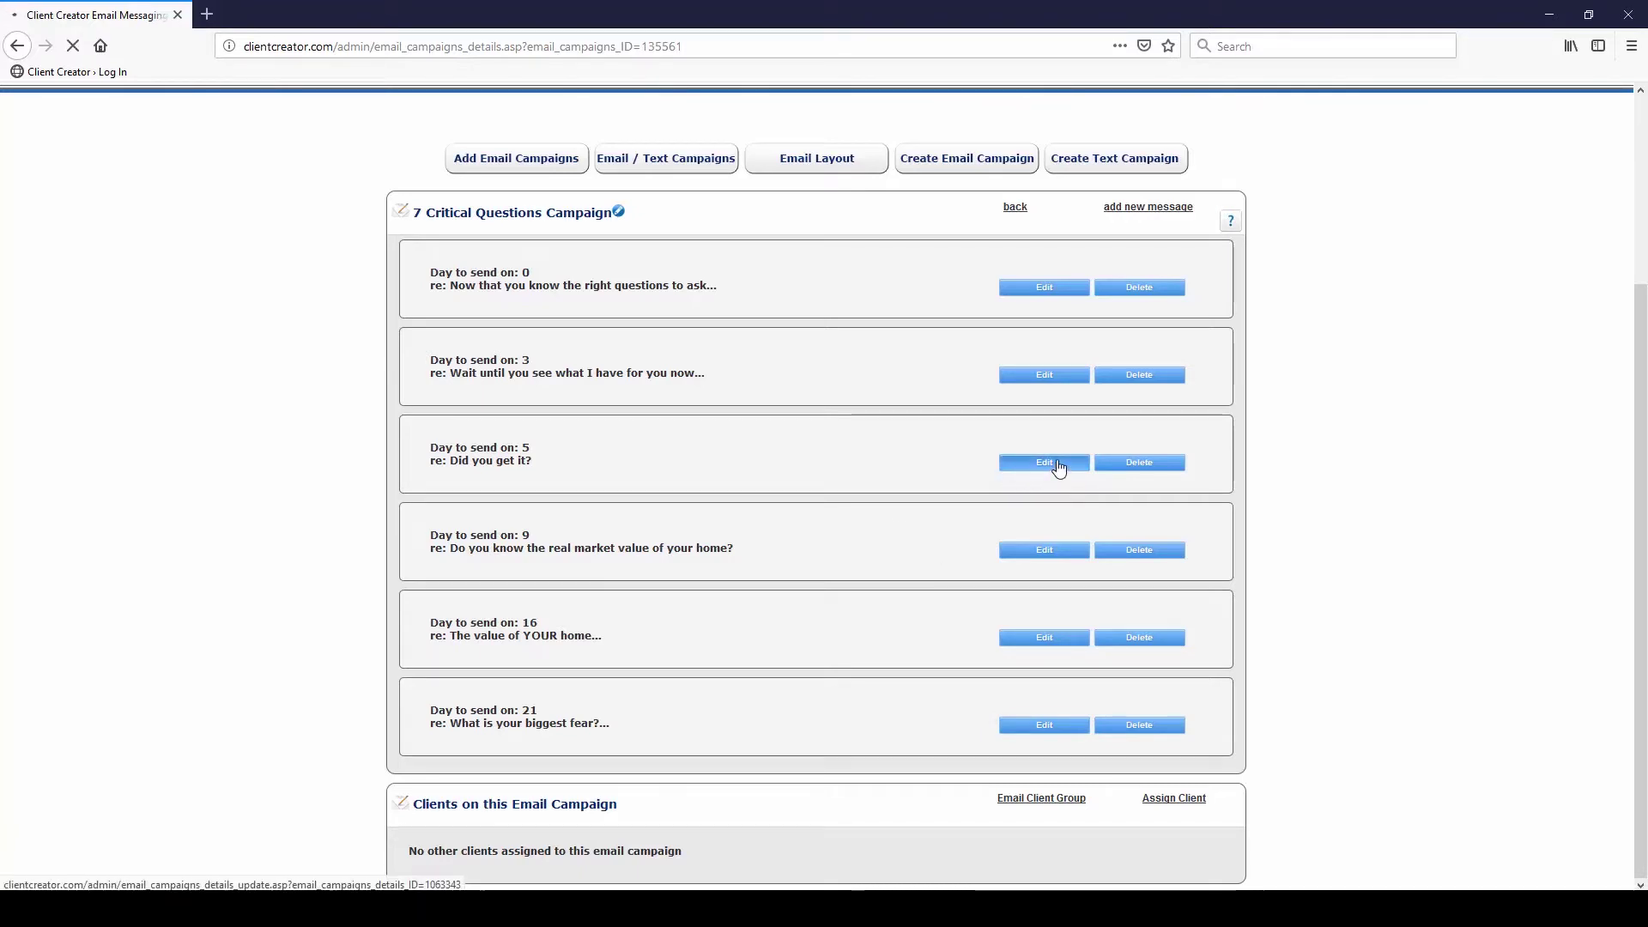
scroll(821, 477, down, 1)
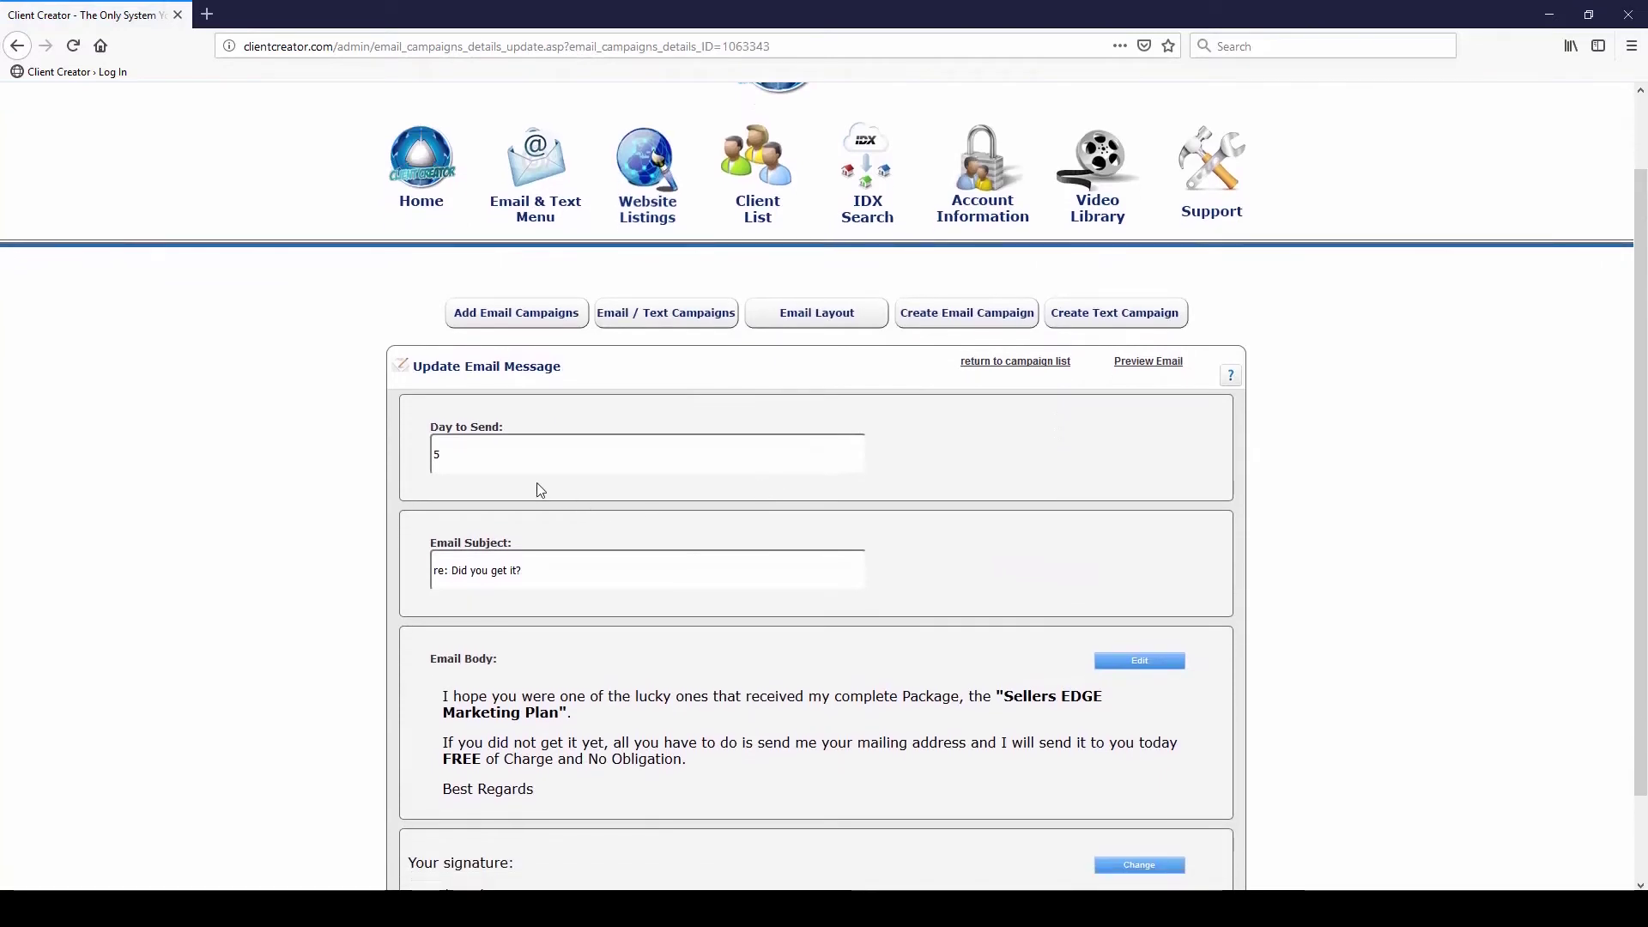
scroll(543, 491, down, 2)
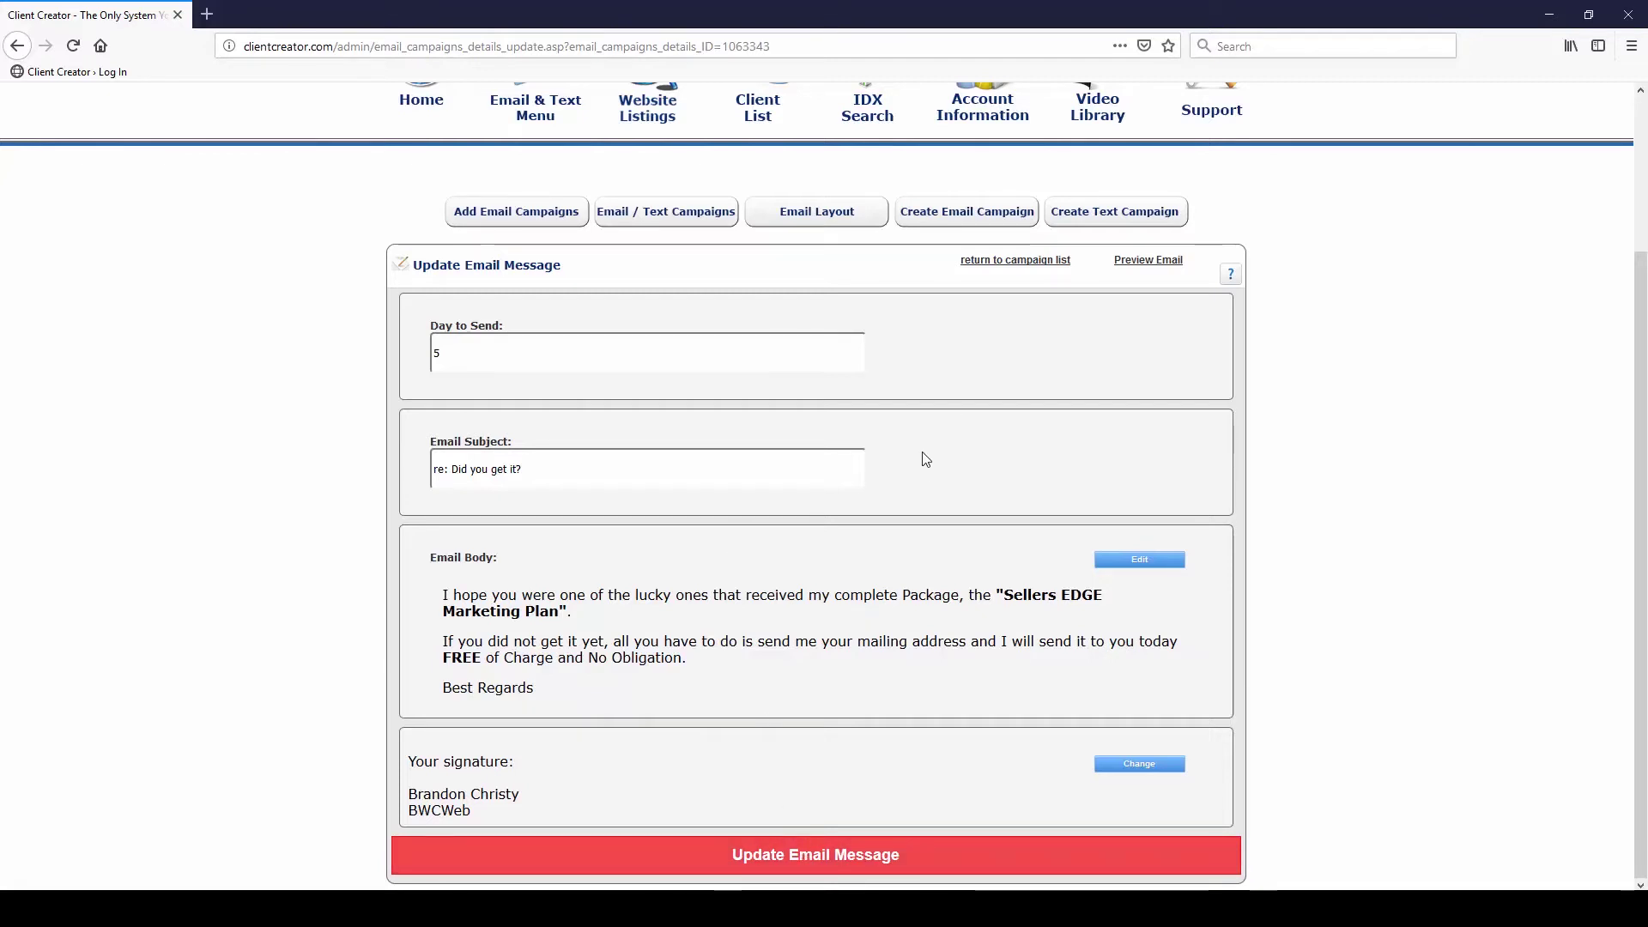
scroll(923, 461, up, 2)
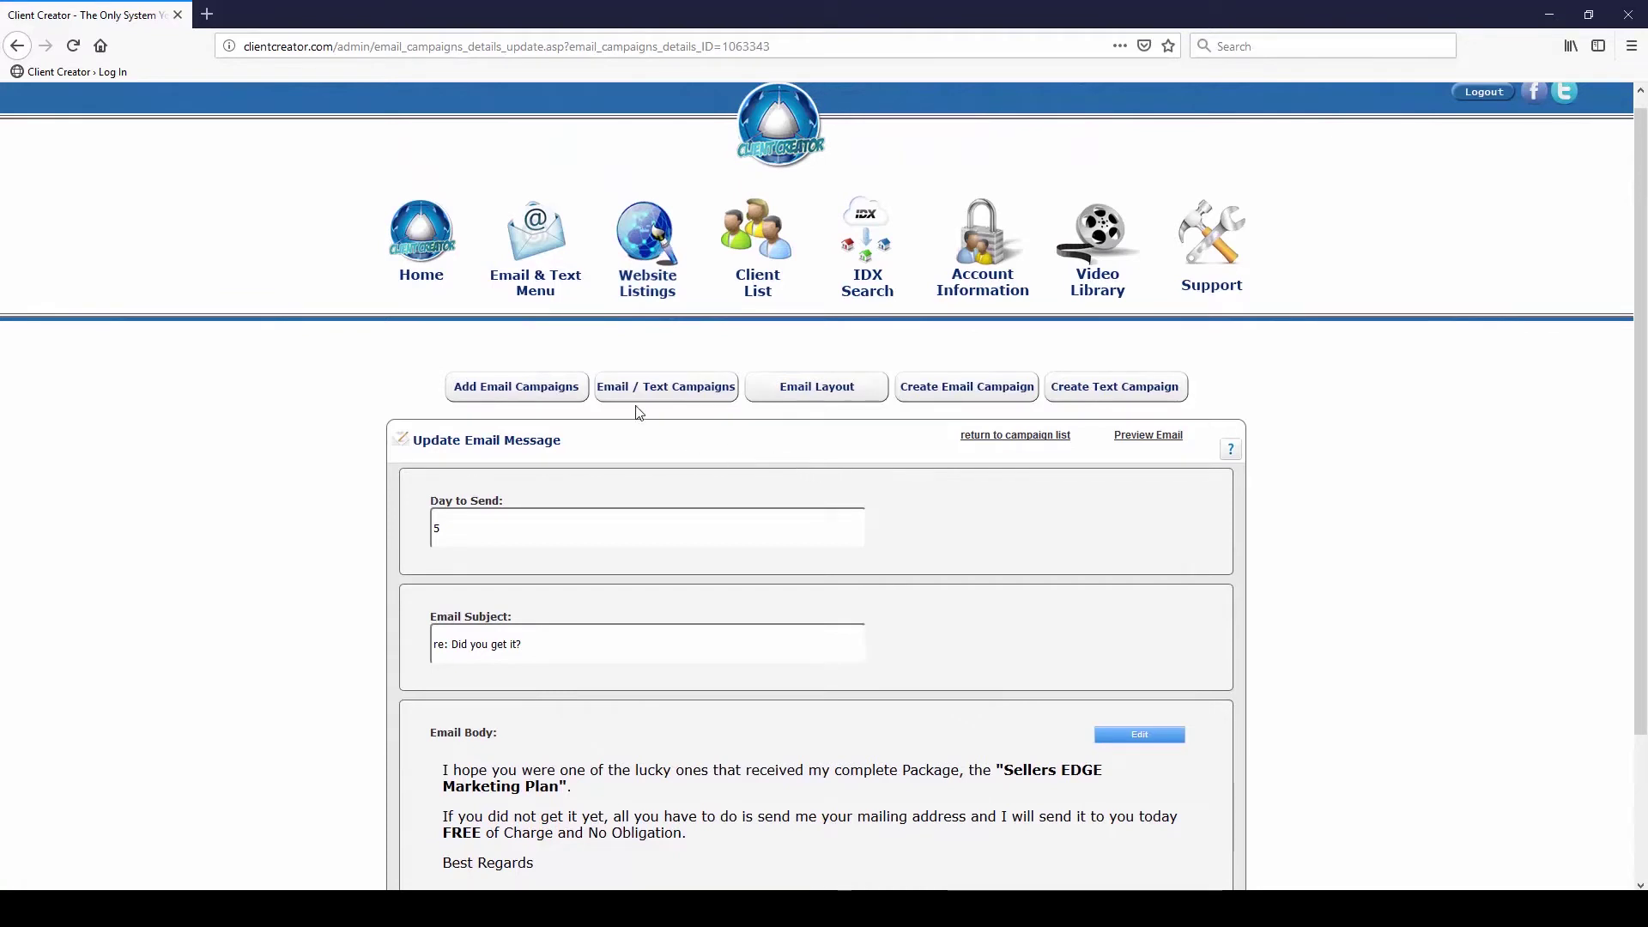
Return to the campaign's messages, try Assign Client, and dismiss the no-clients notice
click(17, 48)
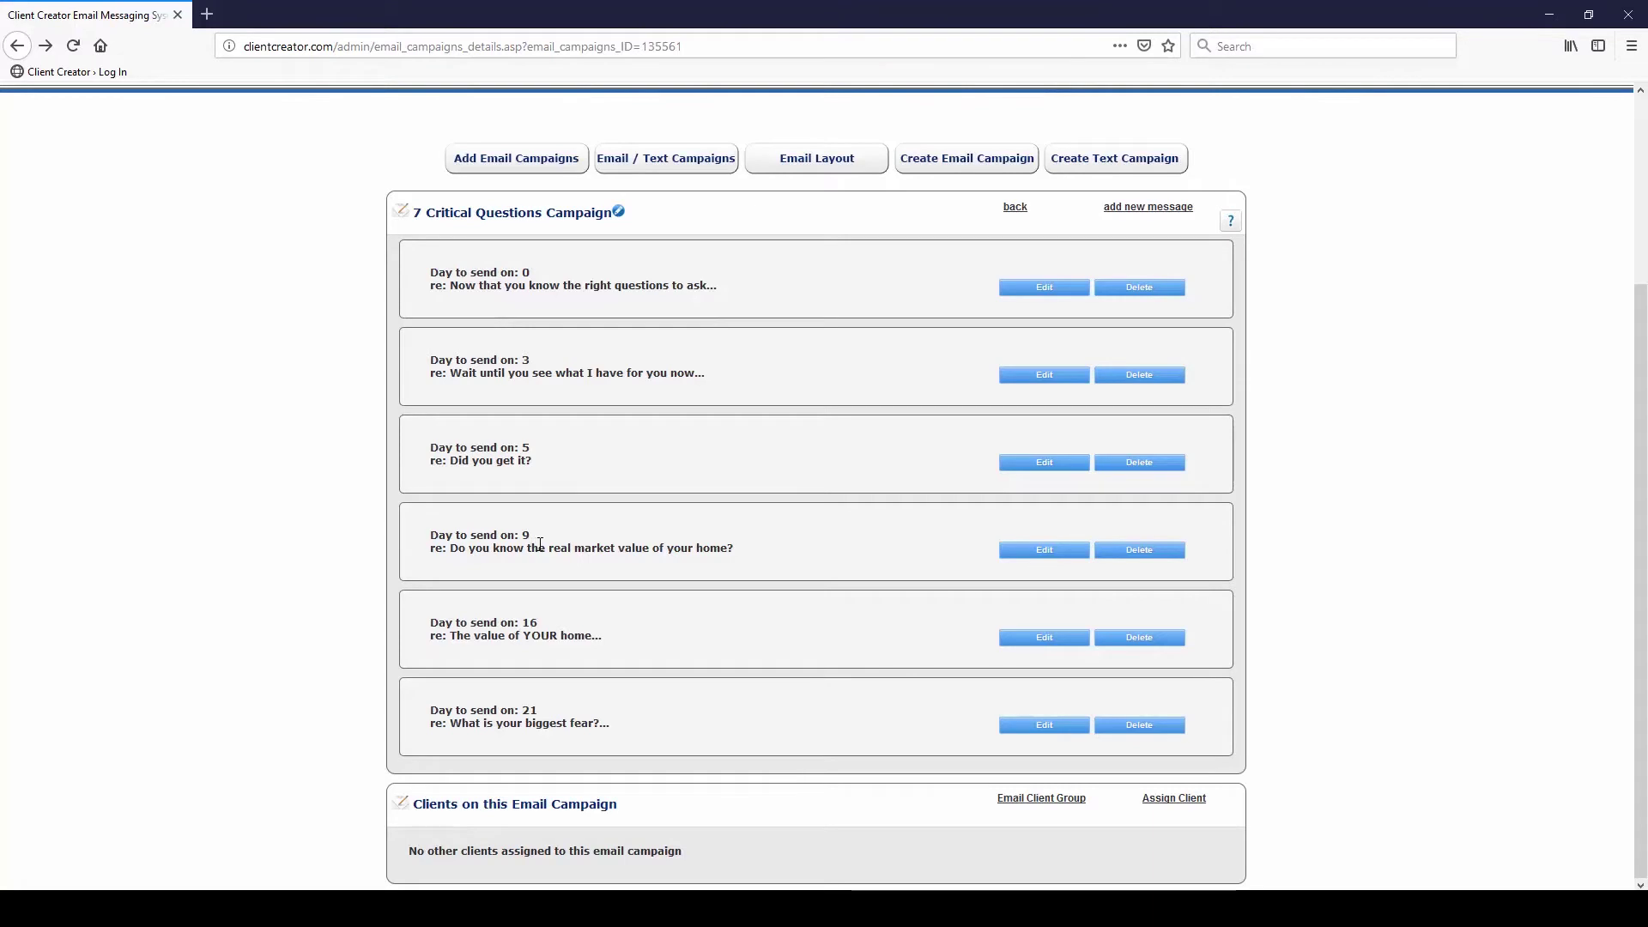
click(1177, 800)
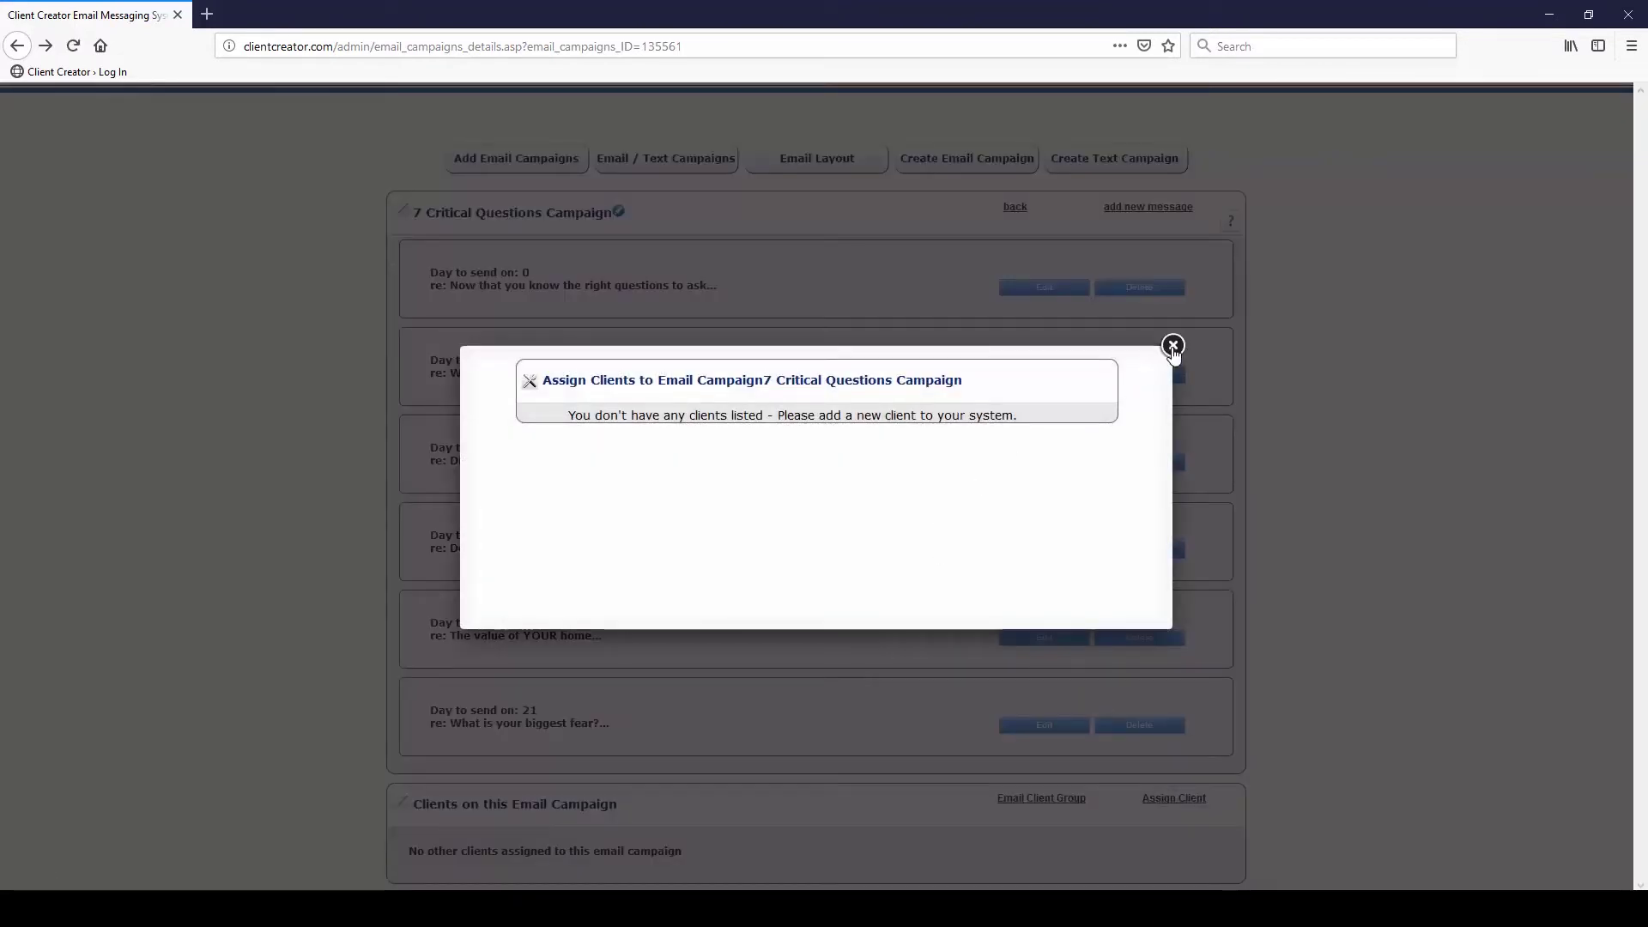
click(1173, 347)
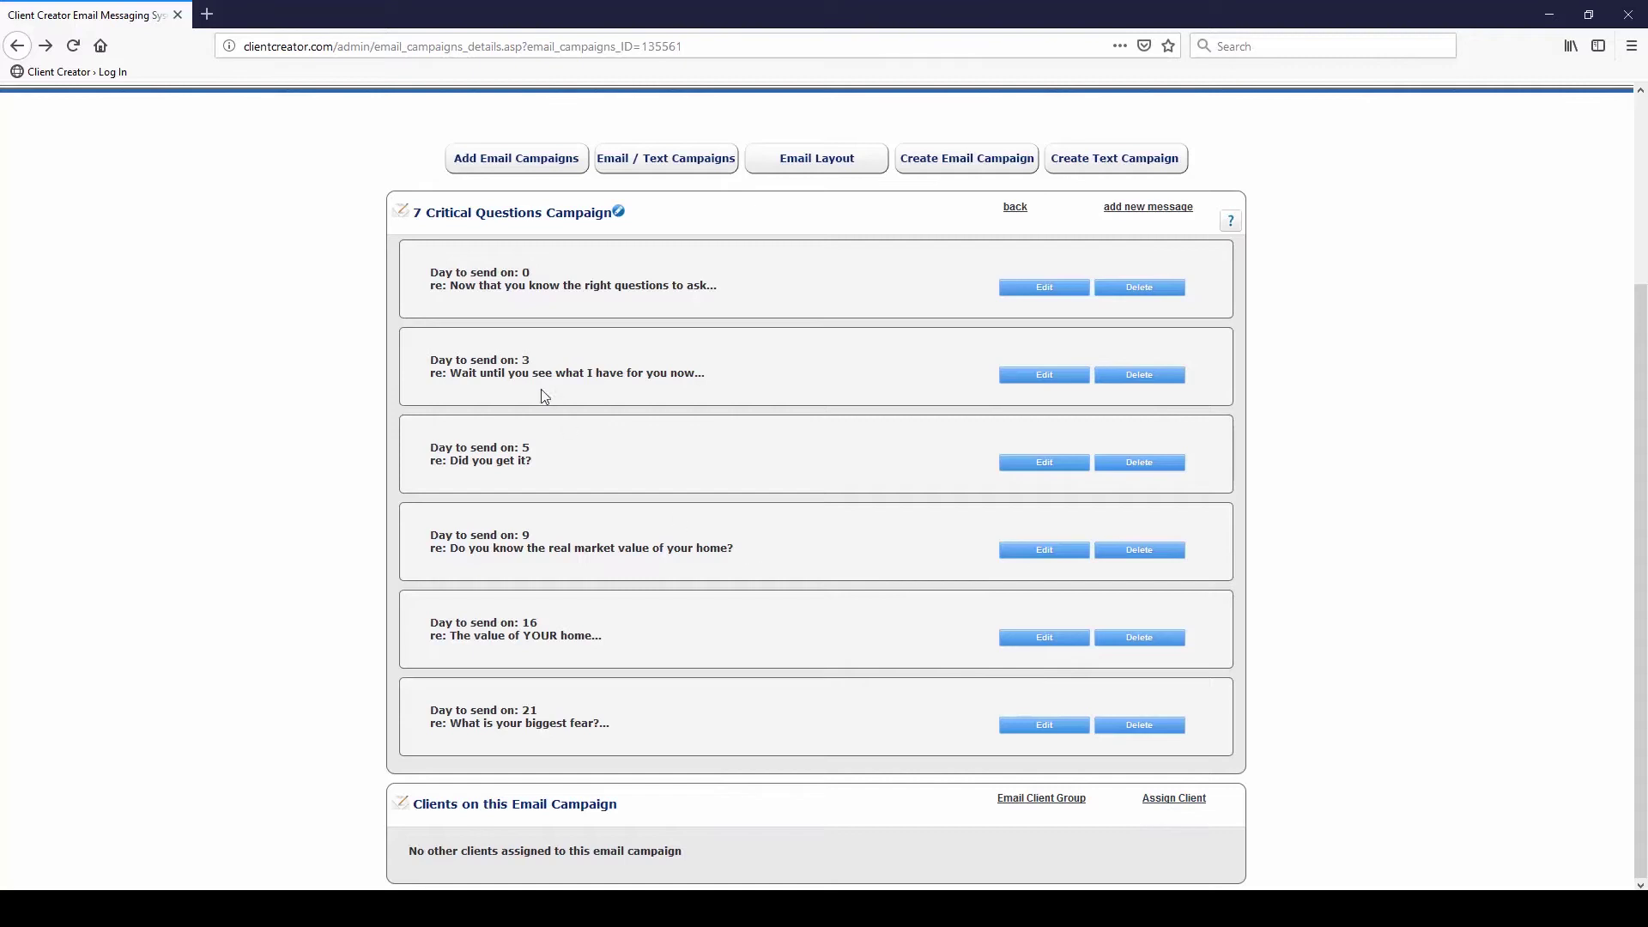
drag(543, 359, 429, 361)
Copy the 7 Critical Questions Campaign and open the new copy at the list's end
click(504, 348)
scroll(586, 273, up, 4)
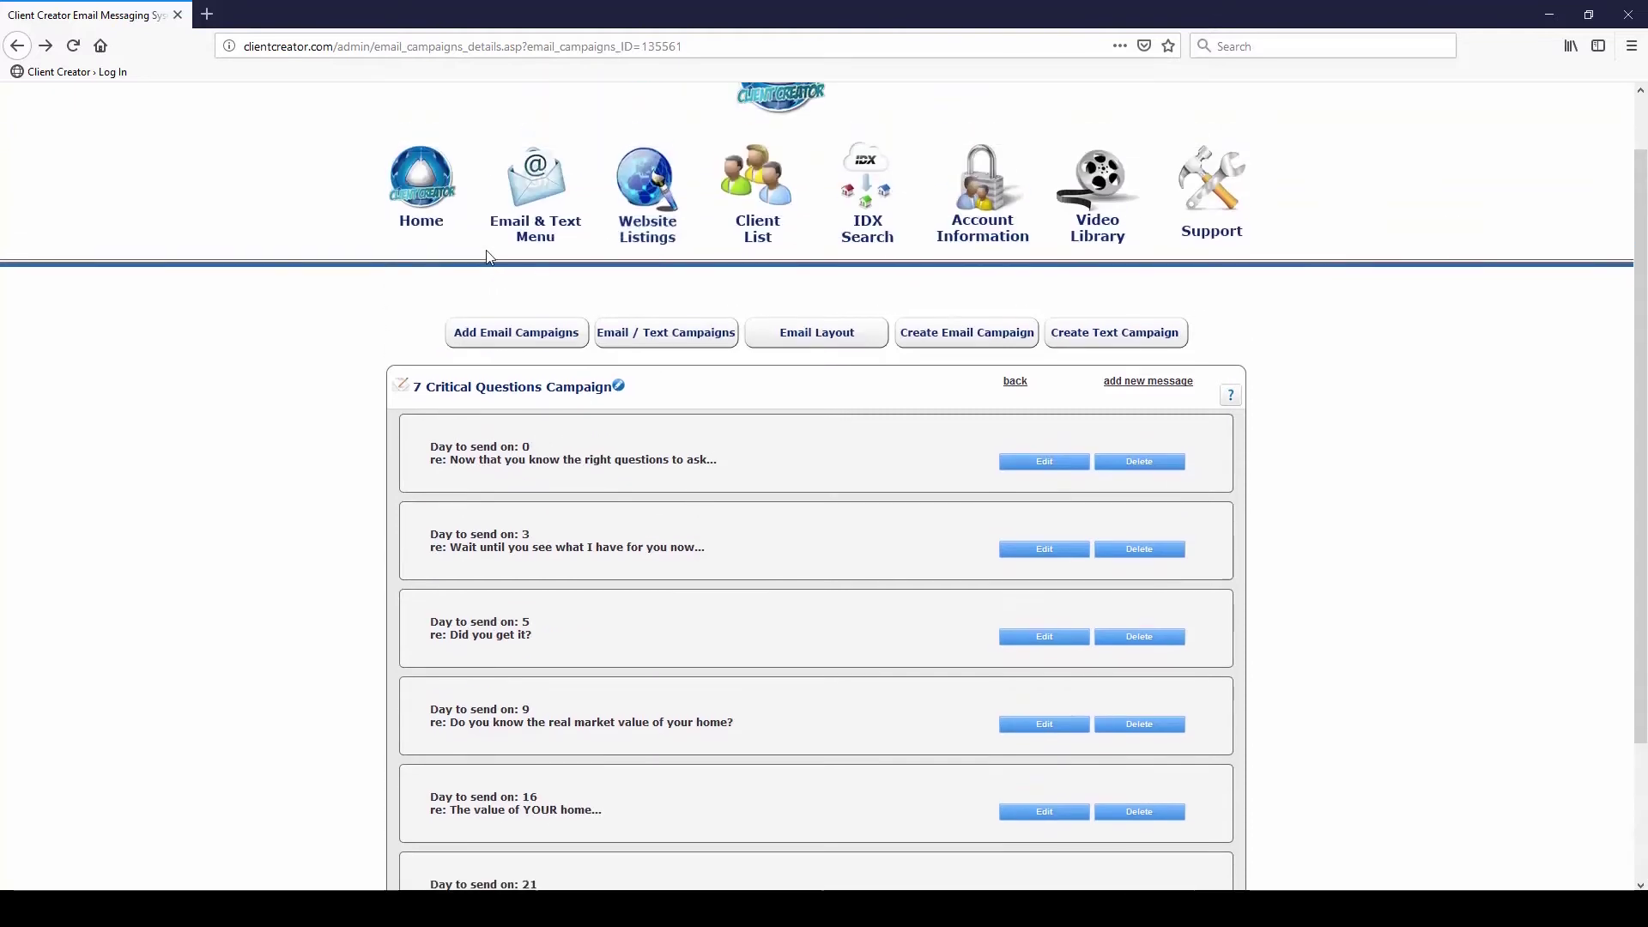
click(17, 45)
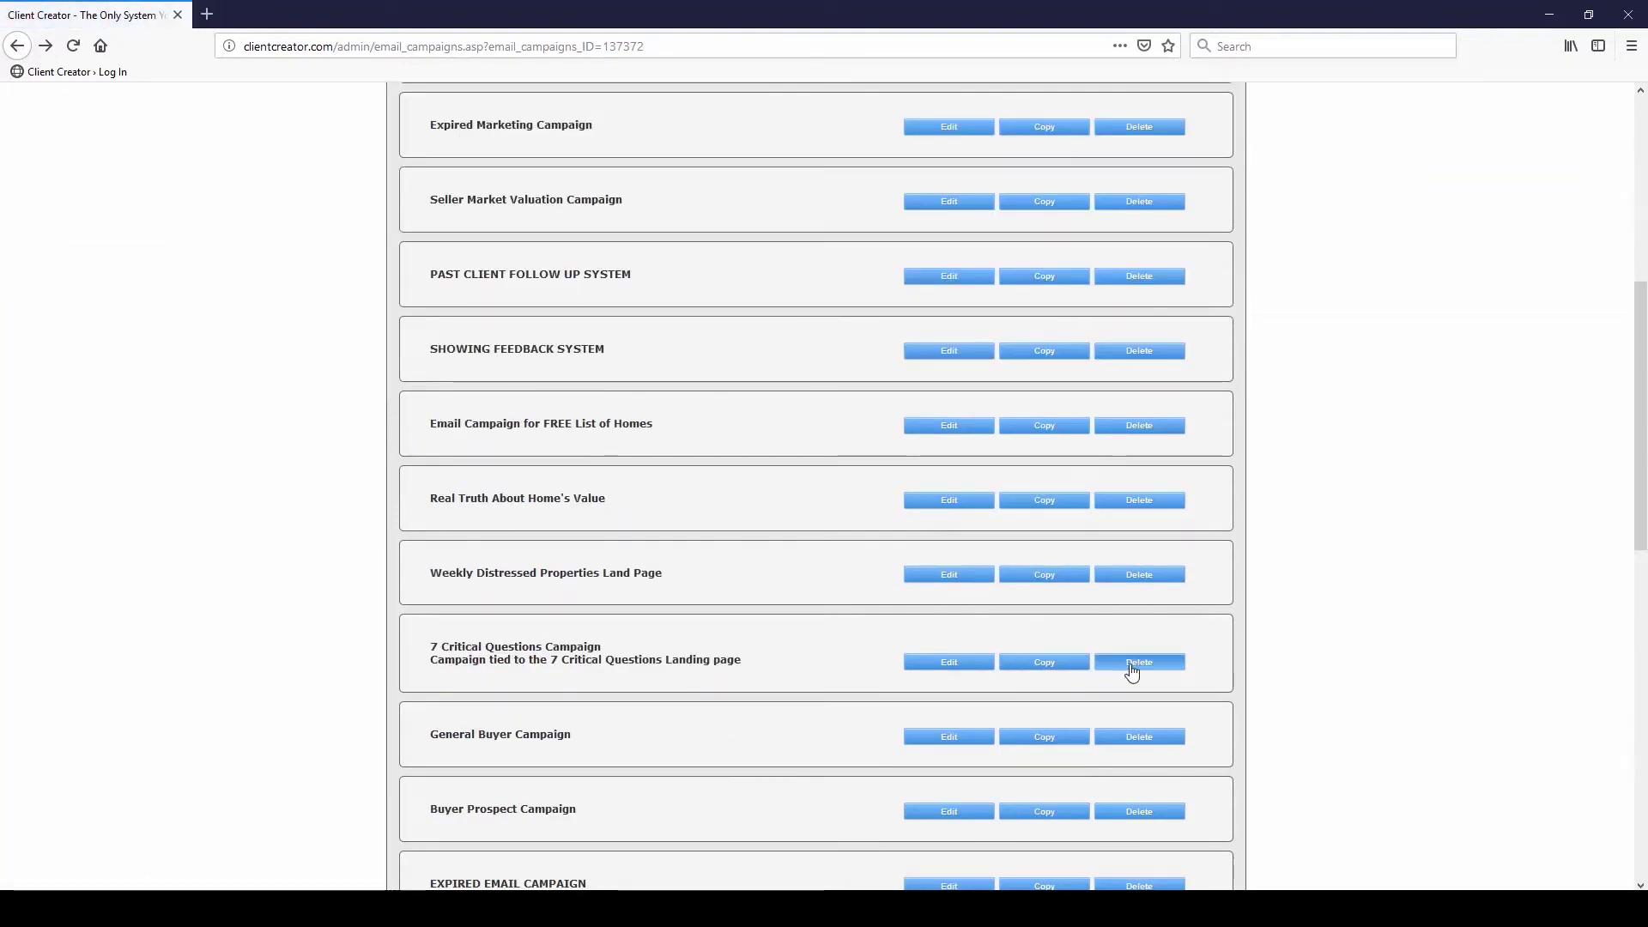
click(1049, 663)
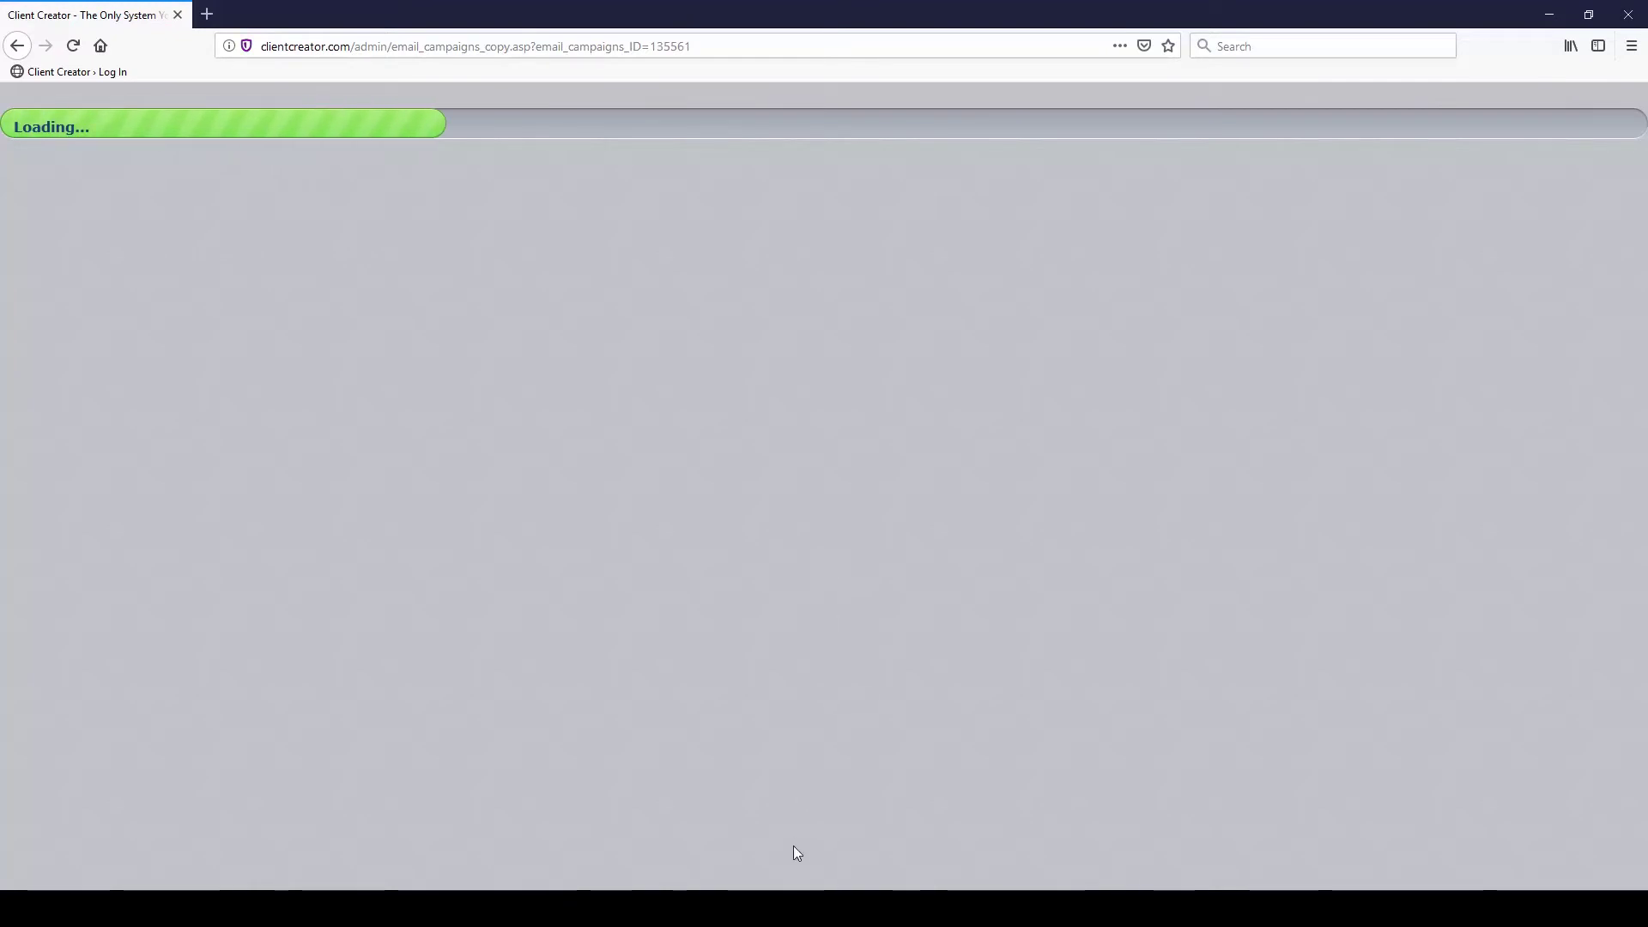
scroll(351, 474, down, 20)
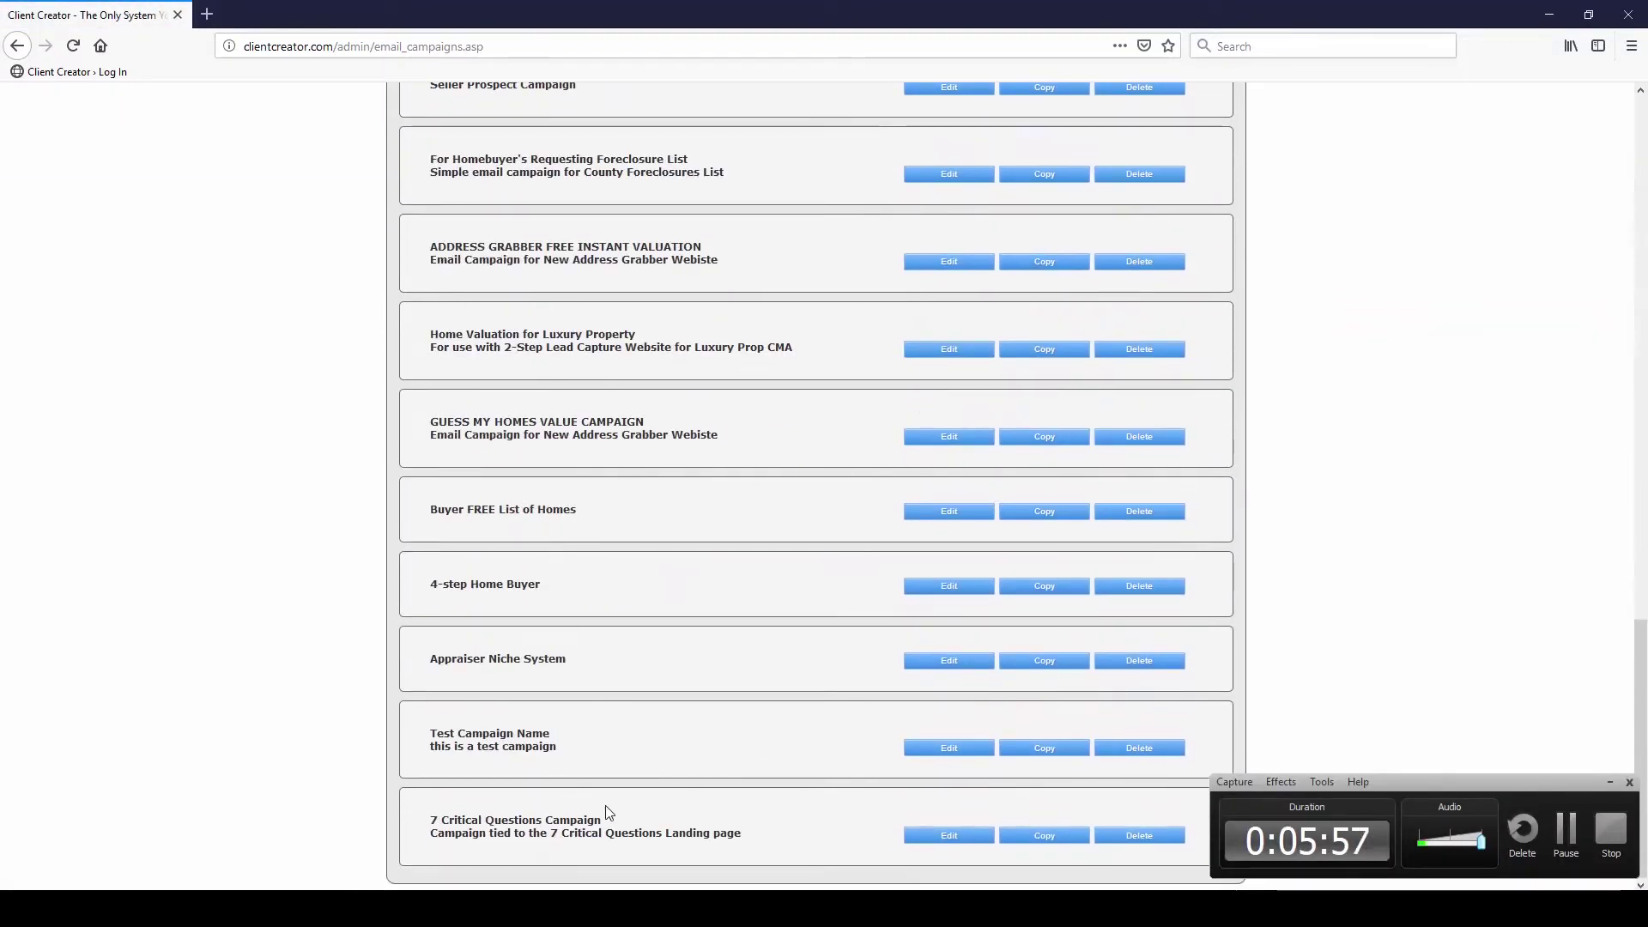
click(953, 846)
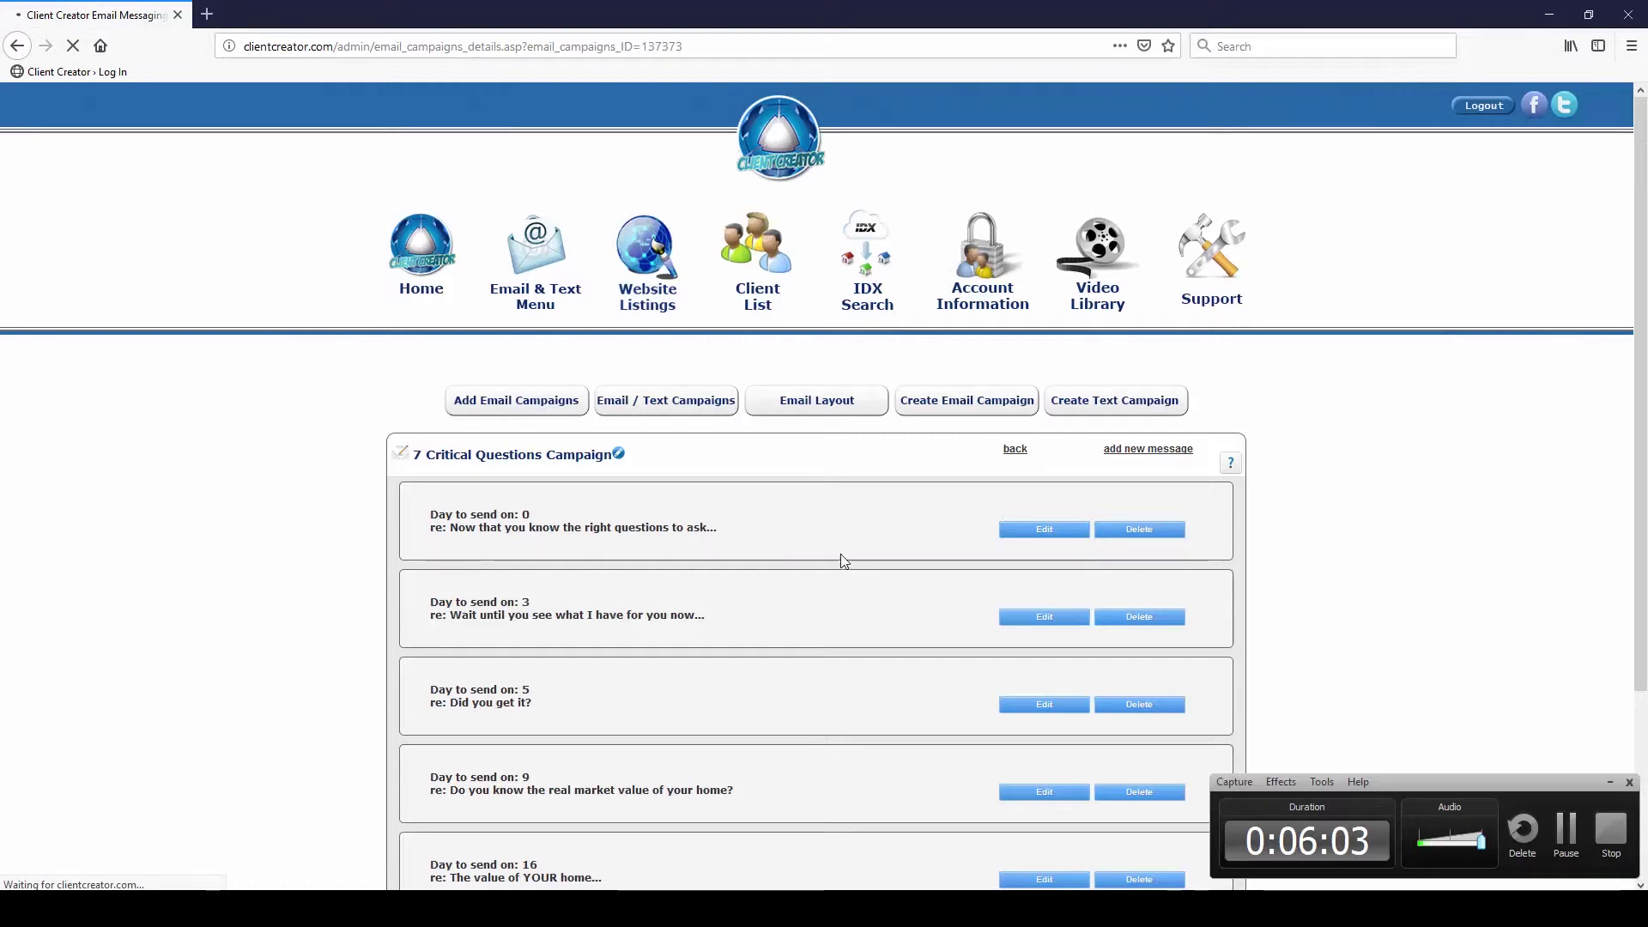
Change the copy's Day 0 message to send on day 1 and save it
click(1044, 529)
click(1609, 782)
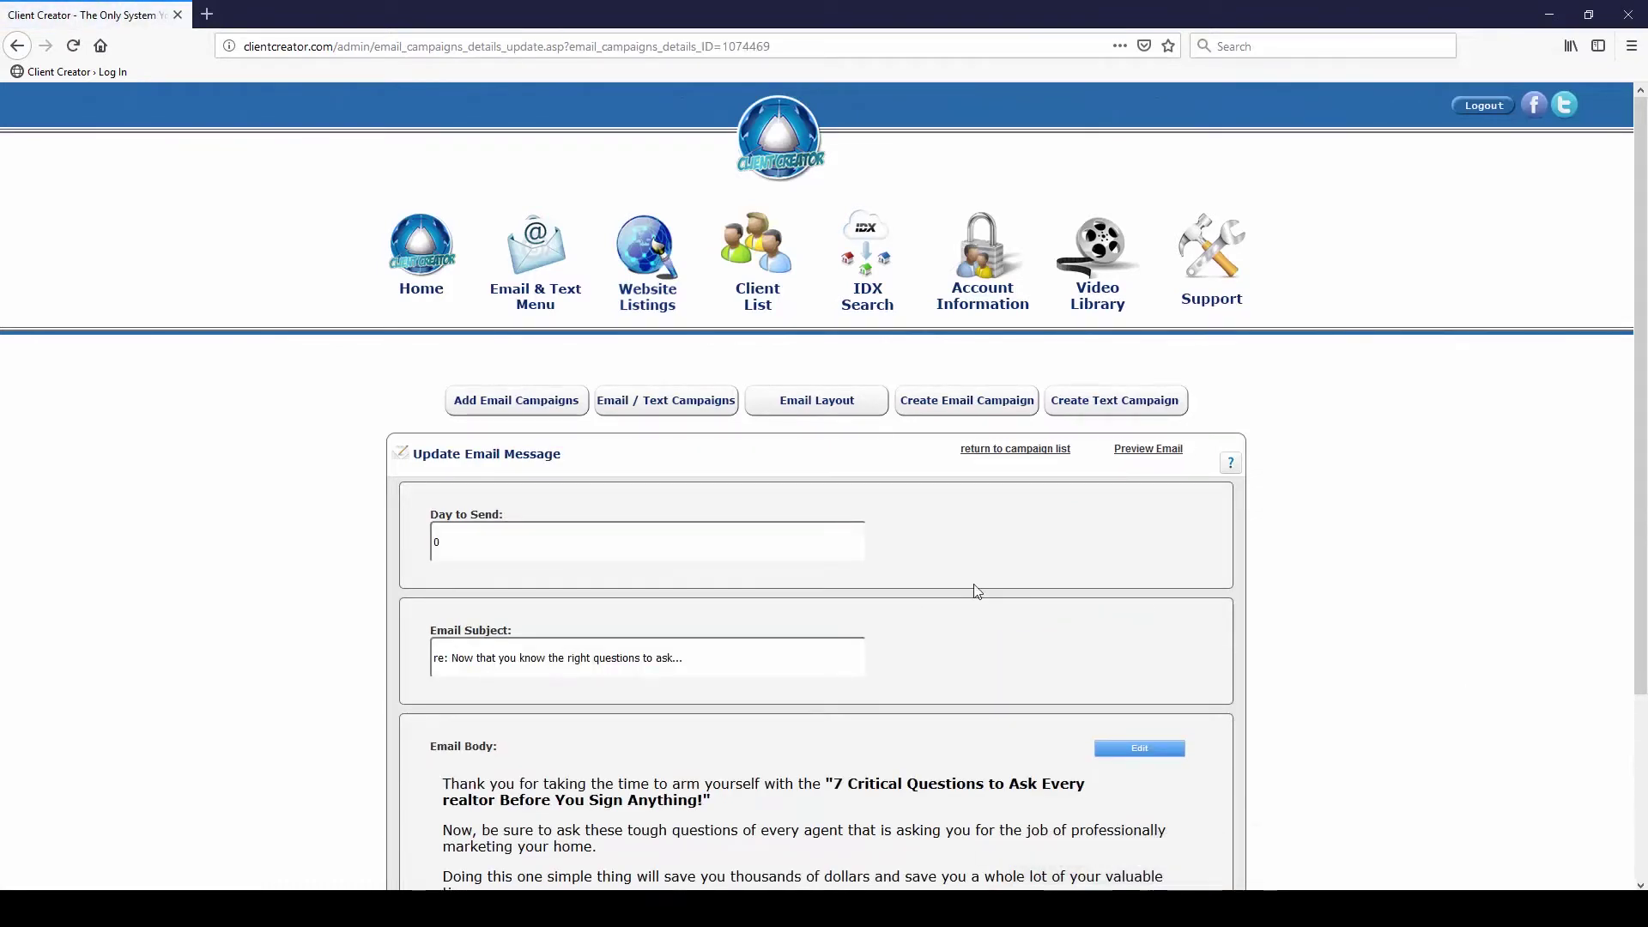
scroll(625, 593, down, 3)
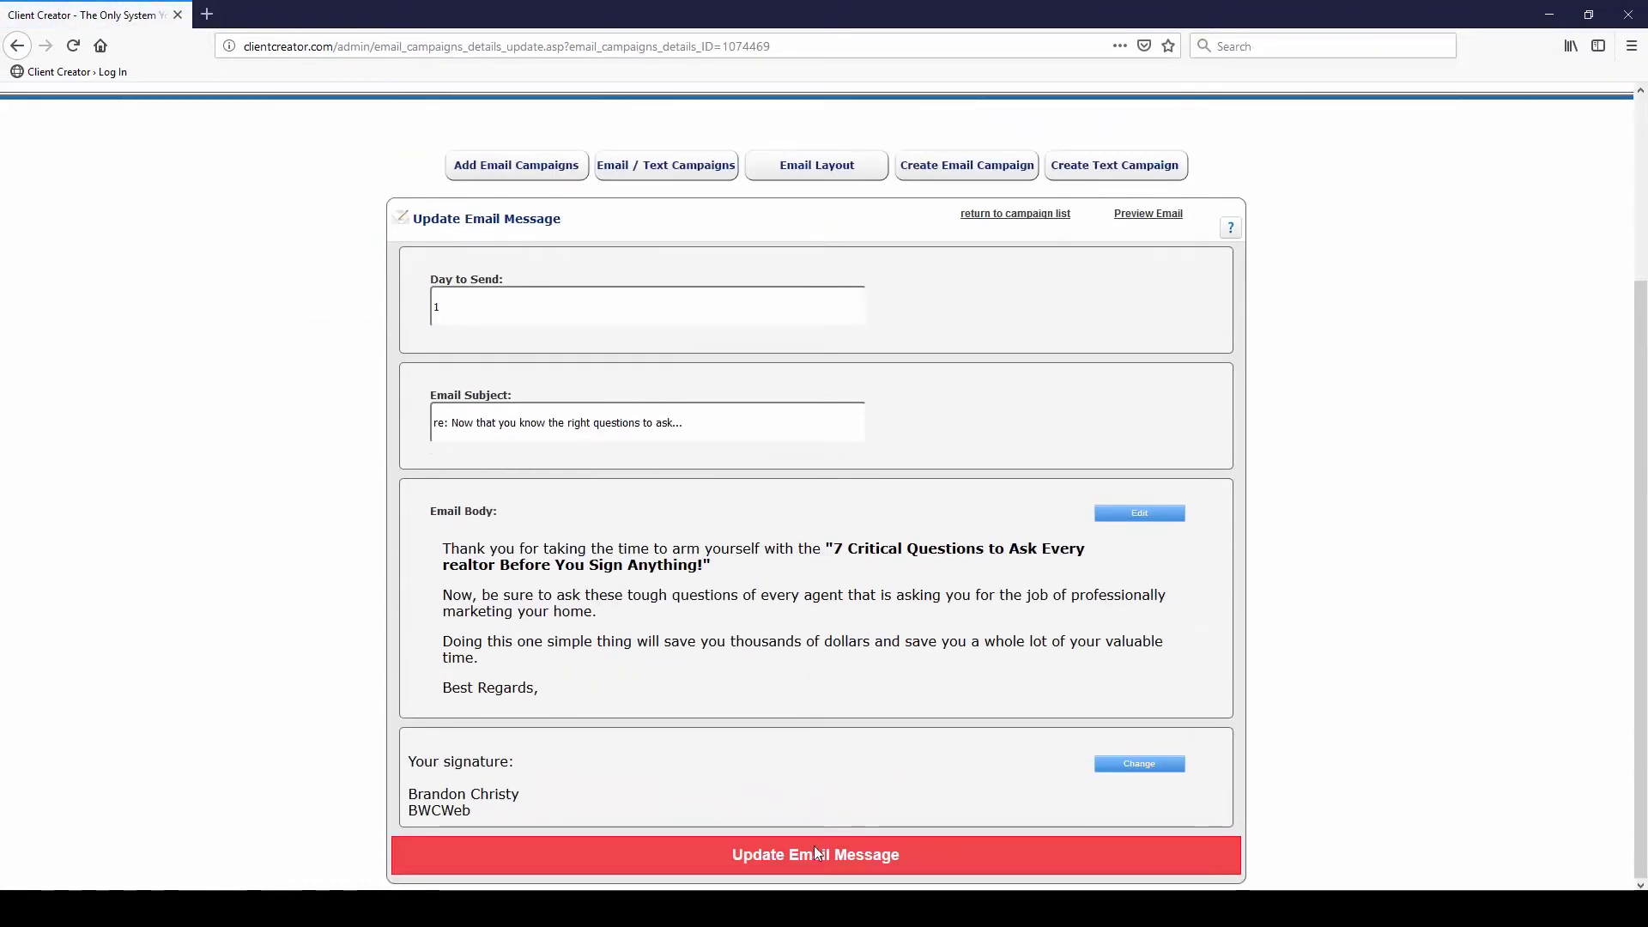
click(817, 848)
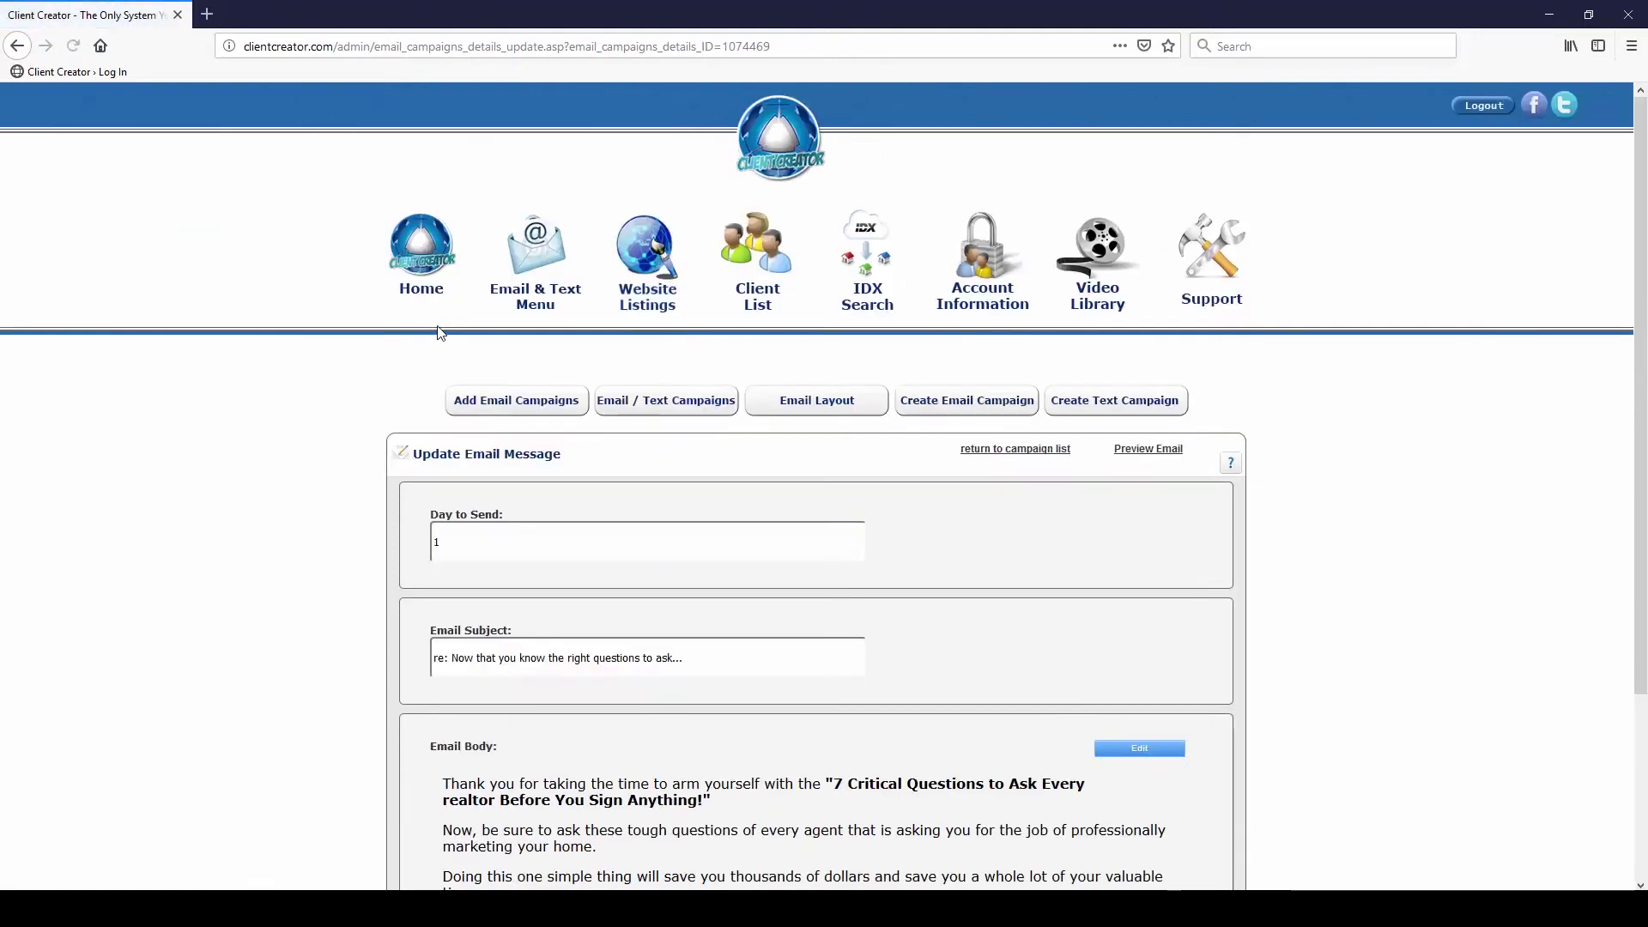
click(19, 47)
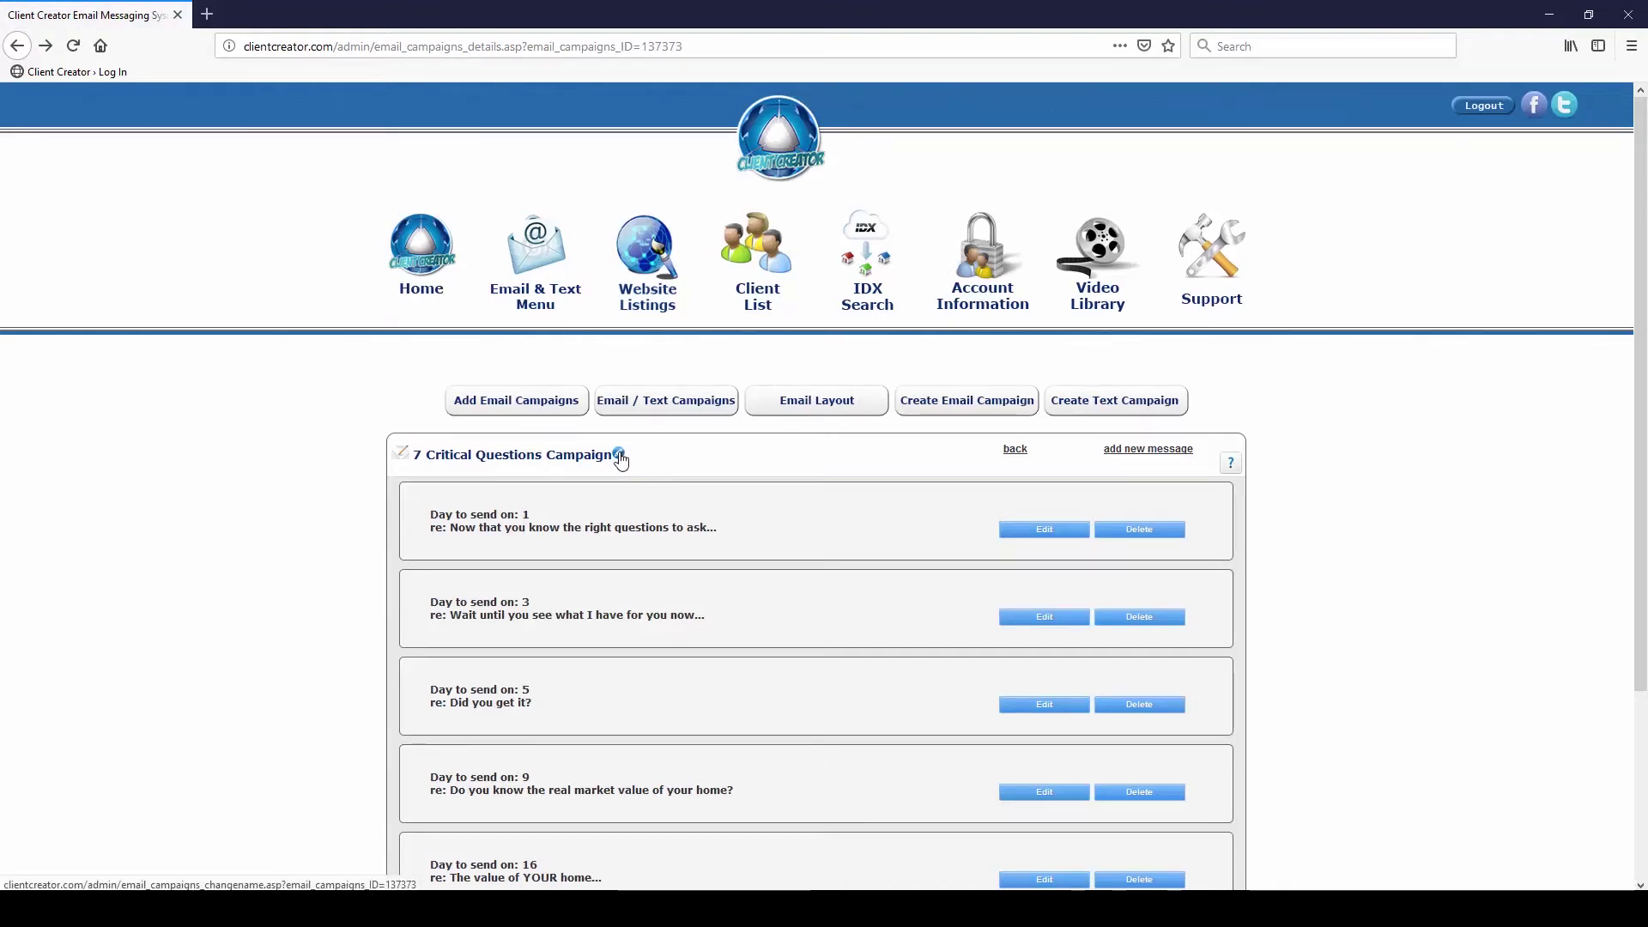
Rename the copy to '7 Critical Questions Campaign - Non Lead Capture Page'
click(619, 456)
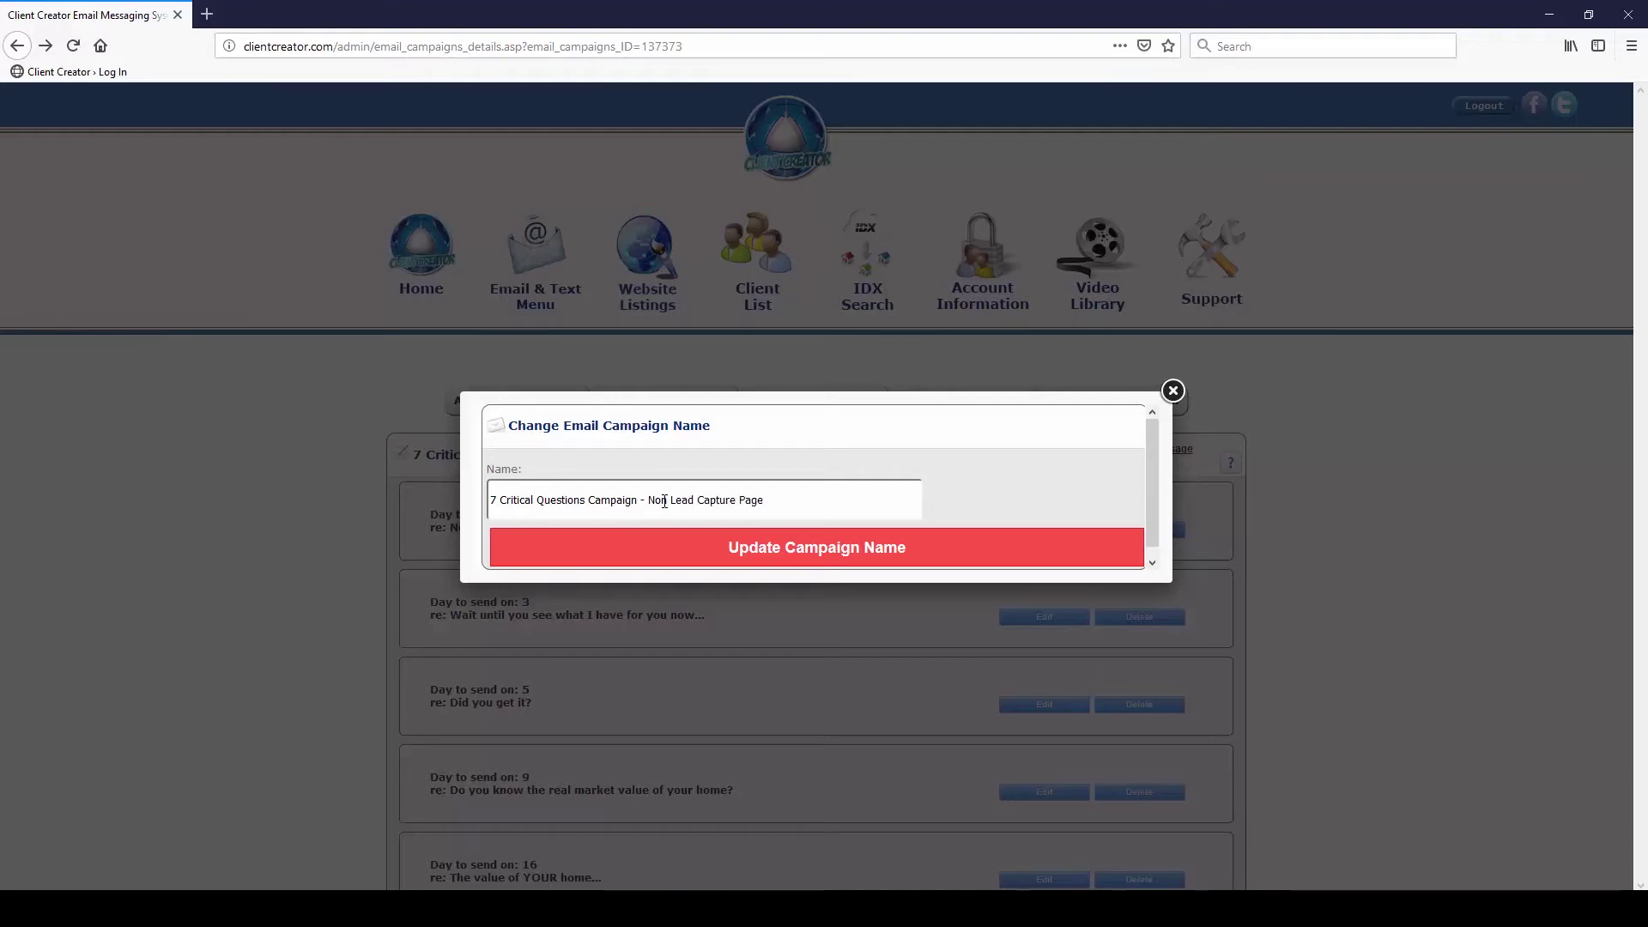
click(901, 549)
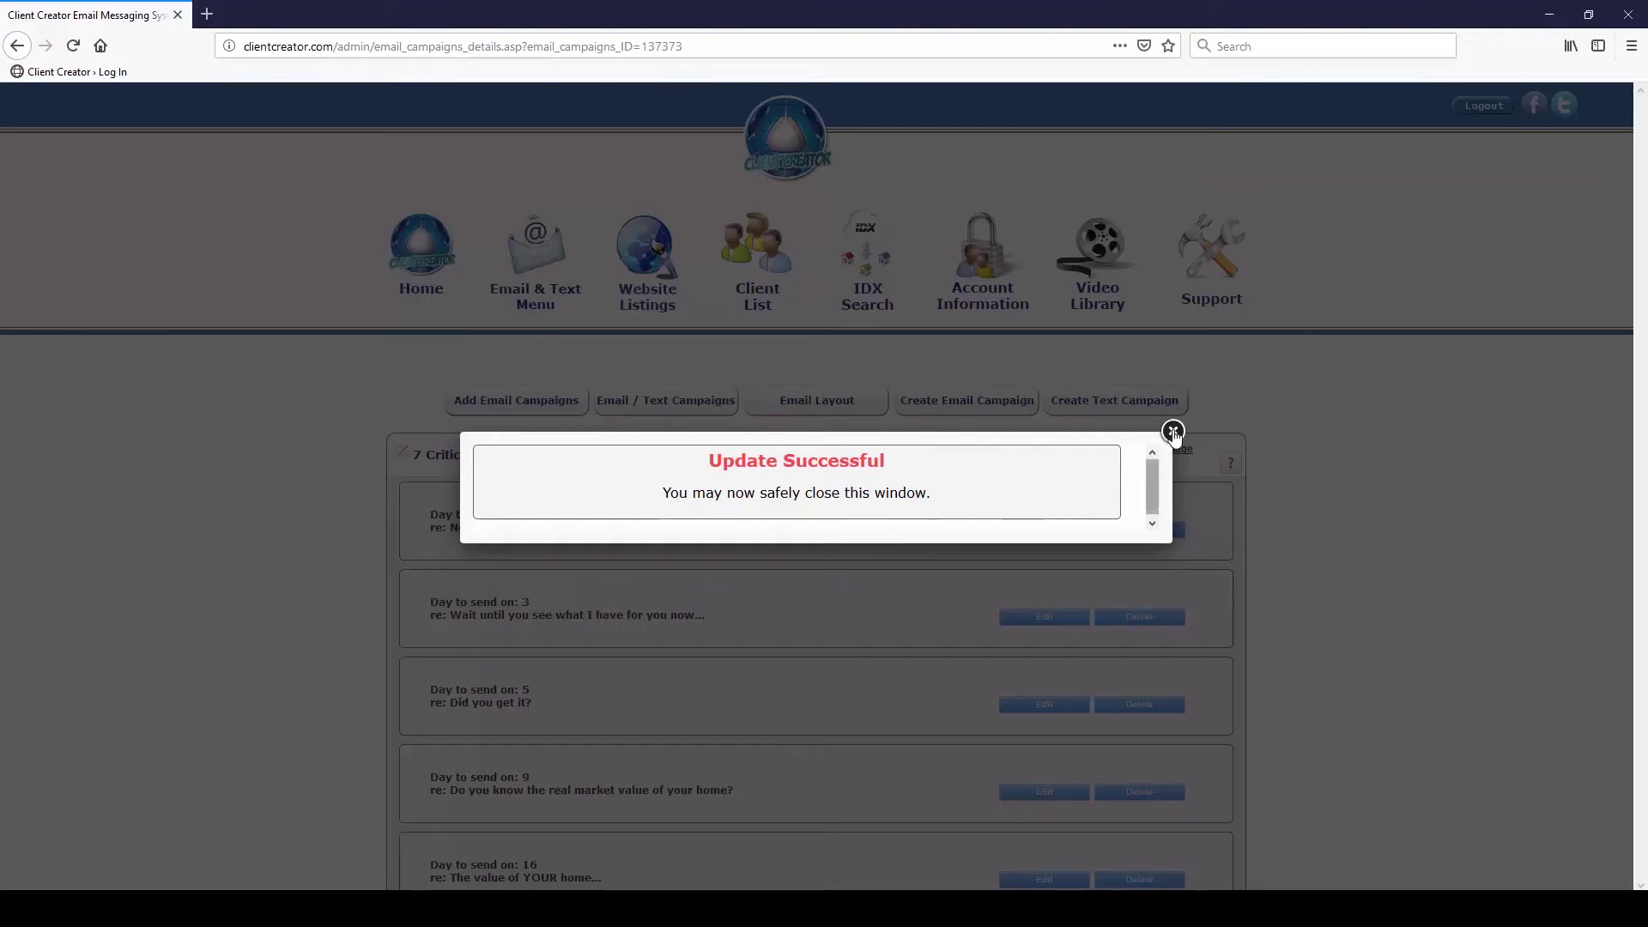
click(1171, 432)
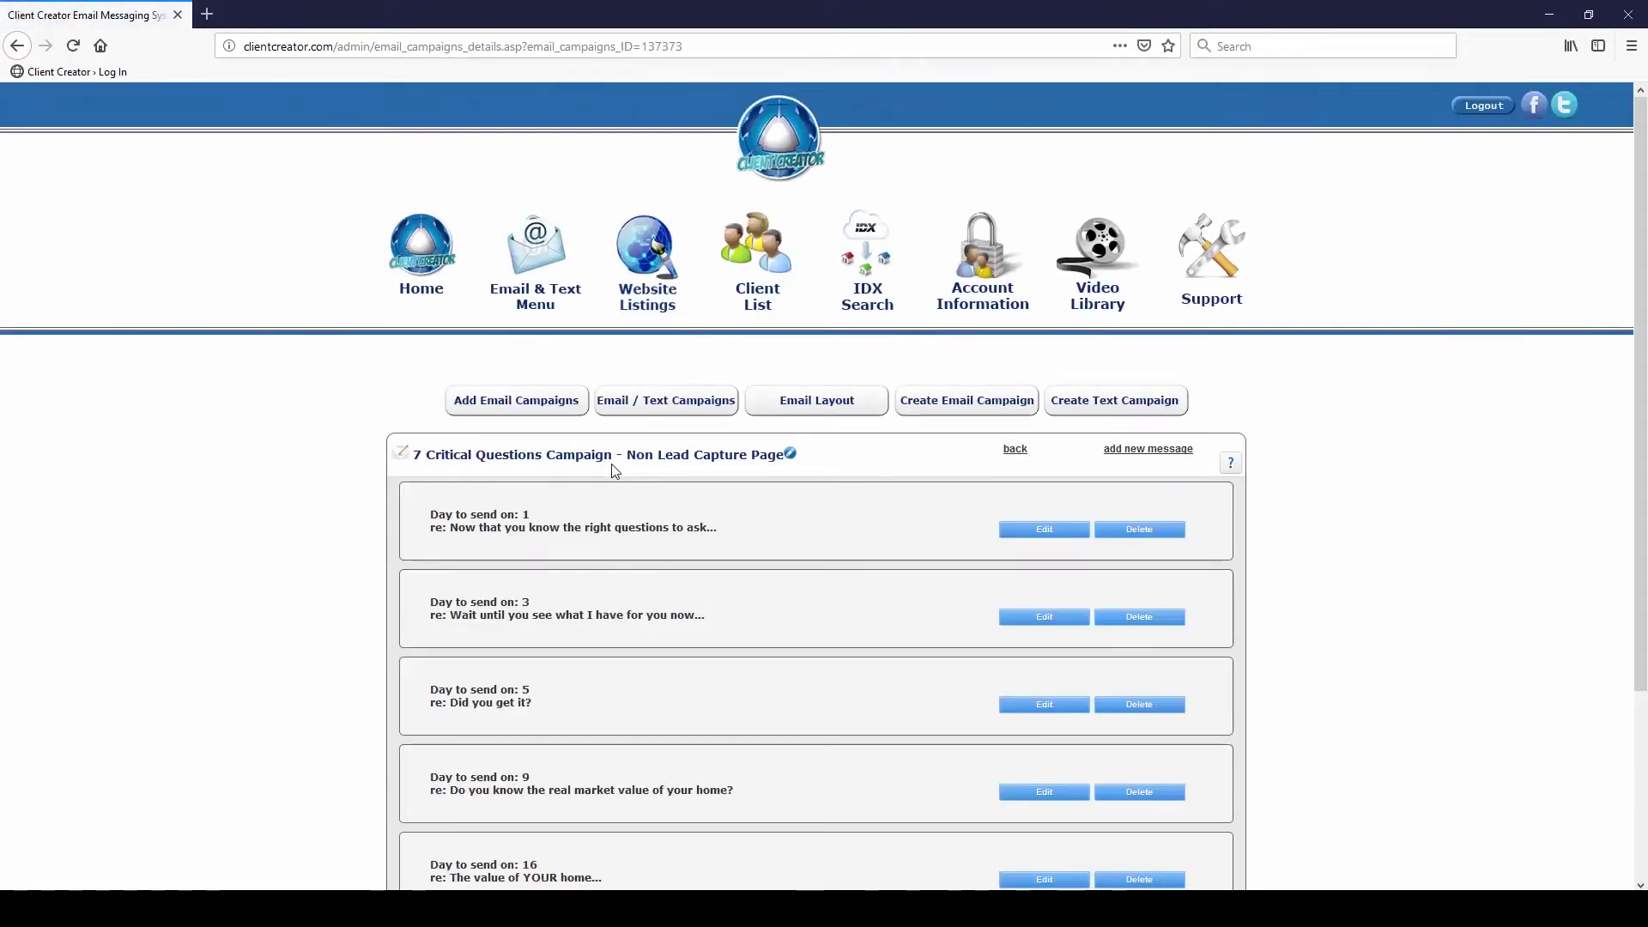
Review the Email Campaigns list, dismiss the Chrome notification, and scroll back to the top
click(616, 404)
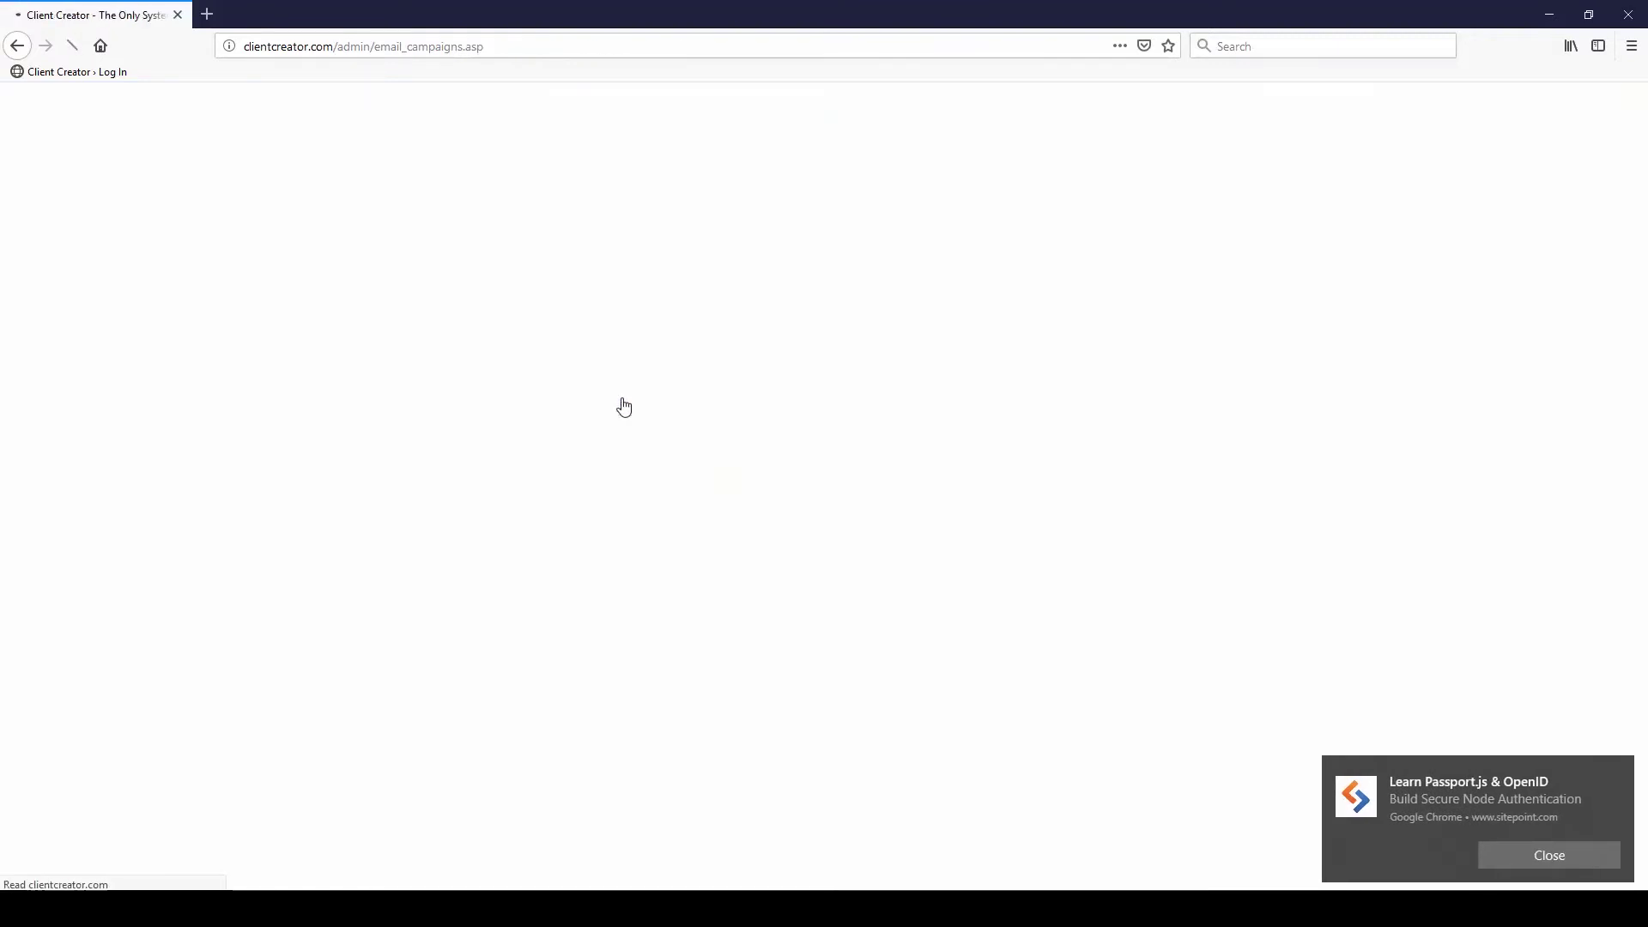
scroll(620, 470, down, 6)
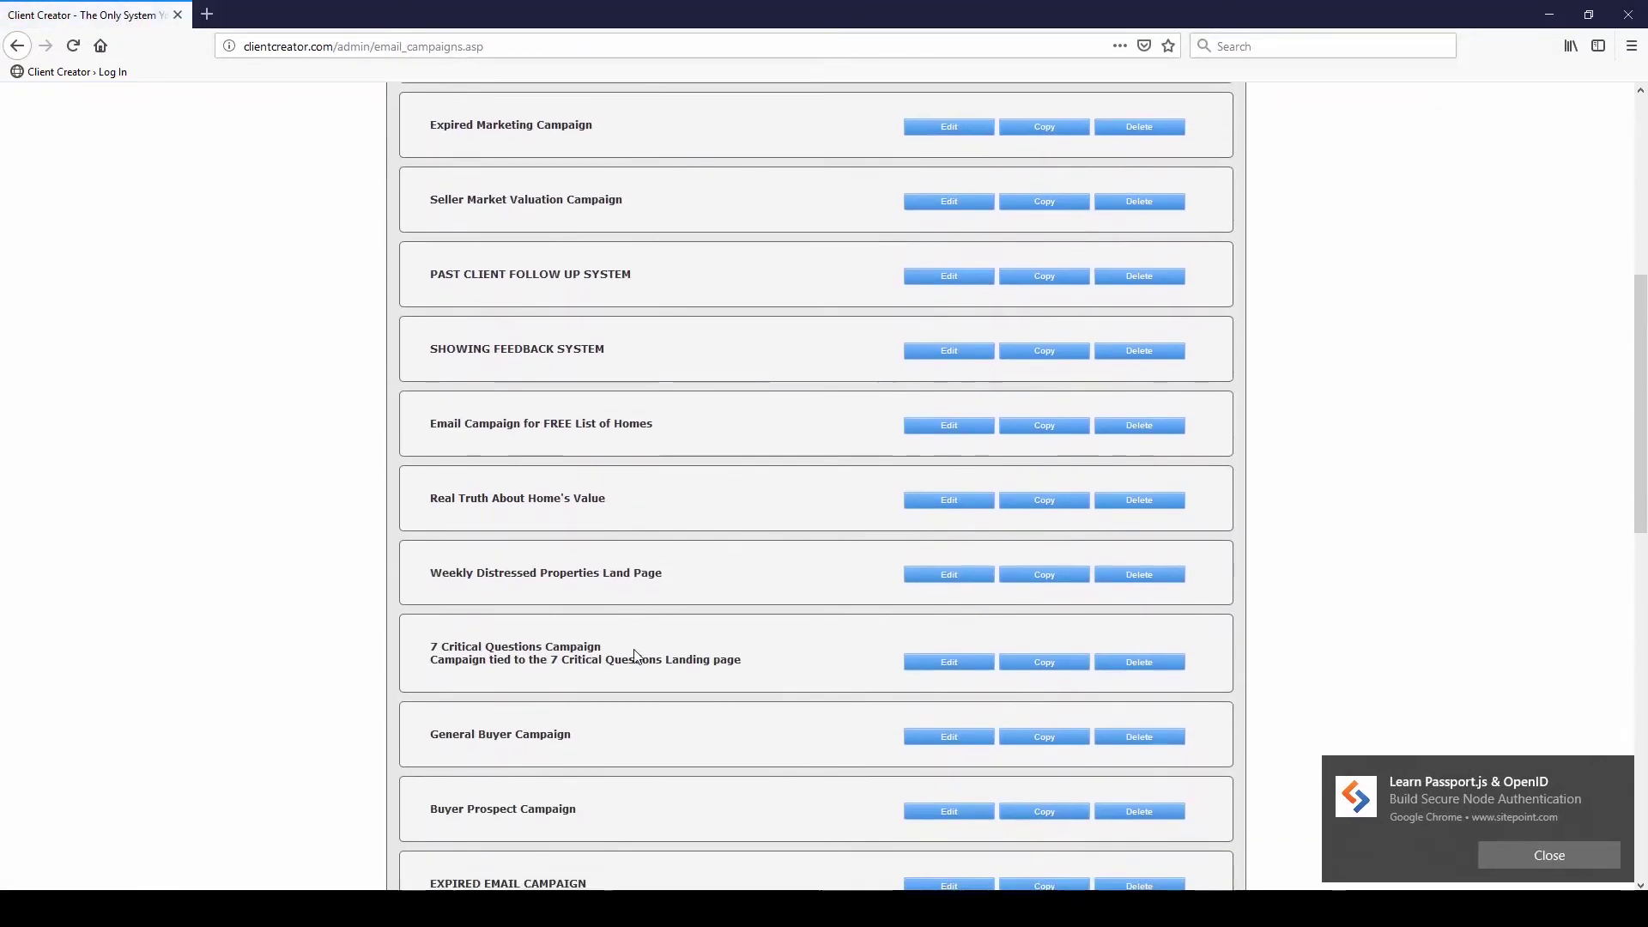
drag(755, 661, 444, 661)
scroll(543, 625, down, 12)
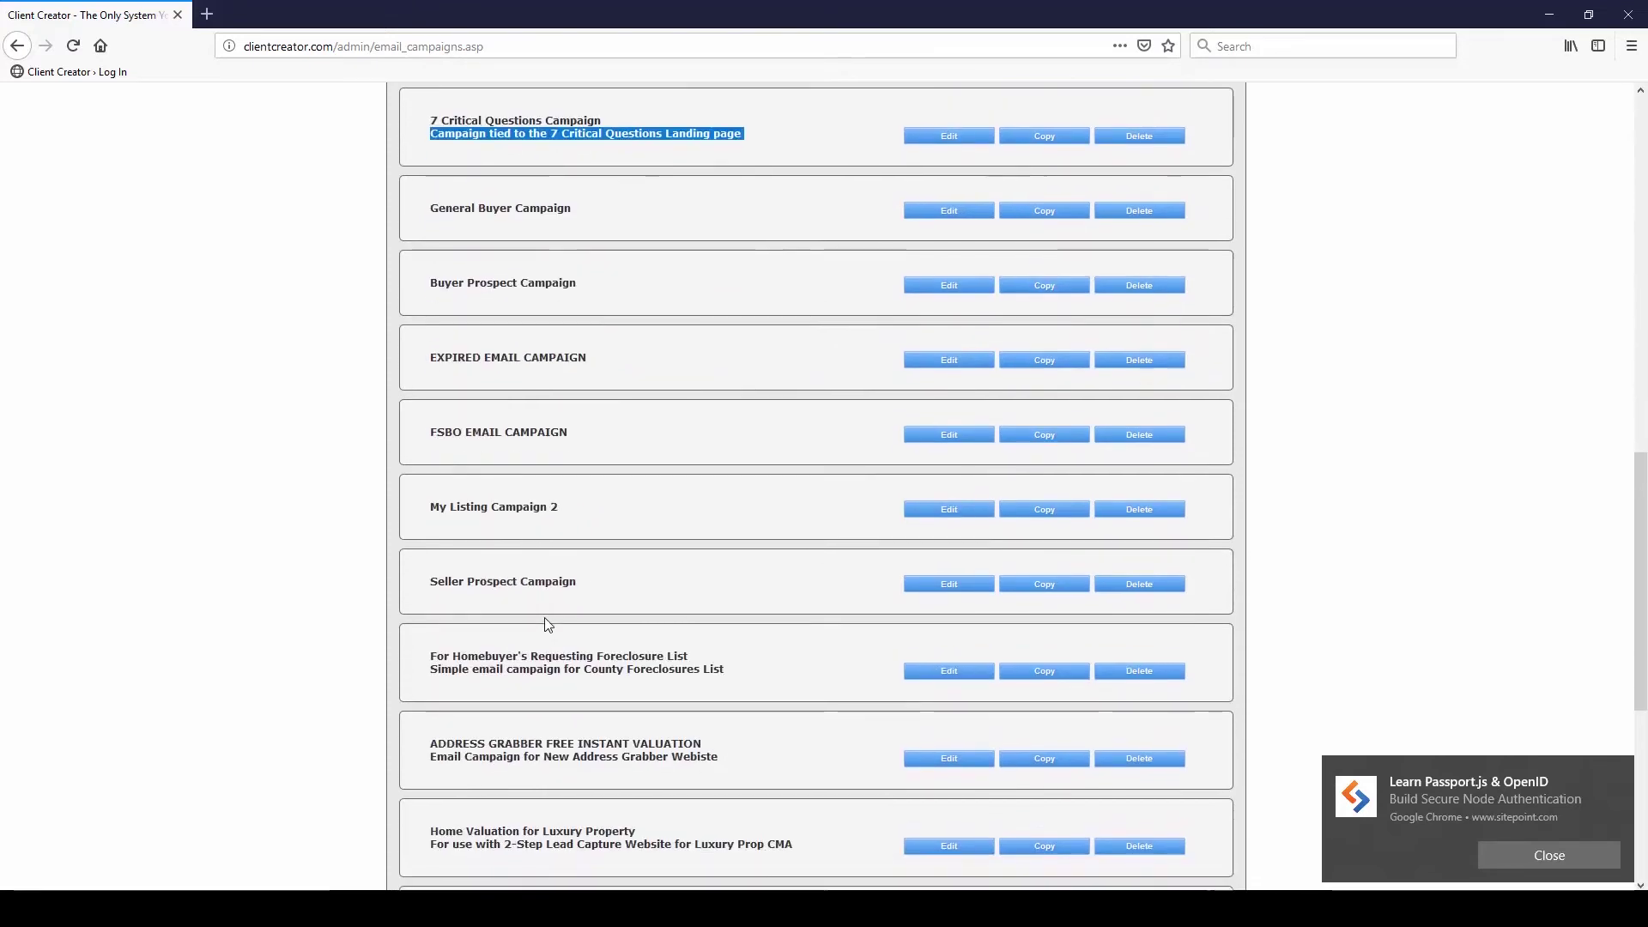
drag(756, 837, 430, 820)
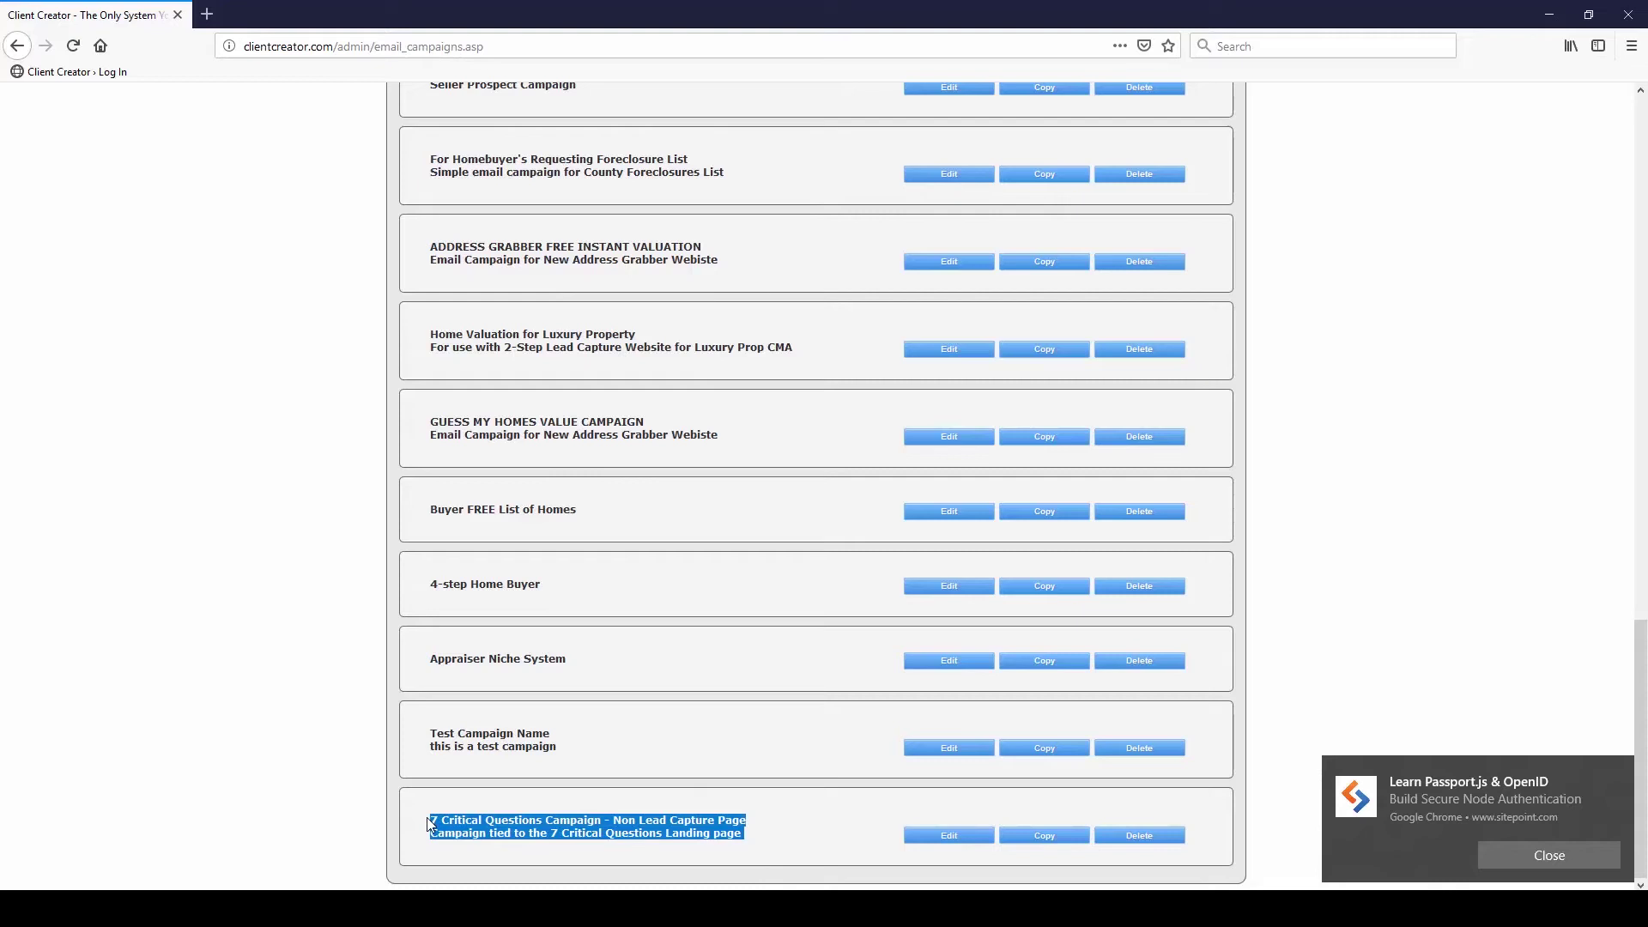
click(524, 815)
scroll(652, 796, up, 2)
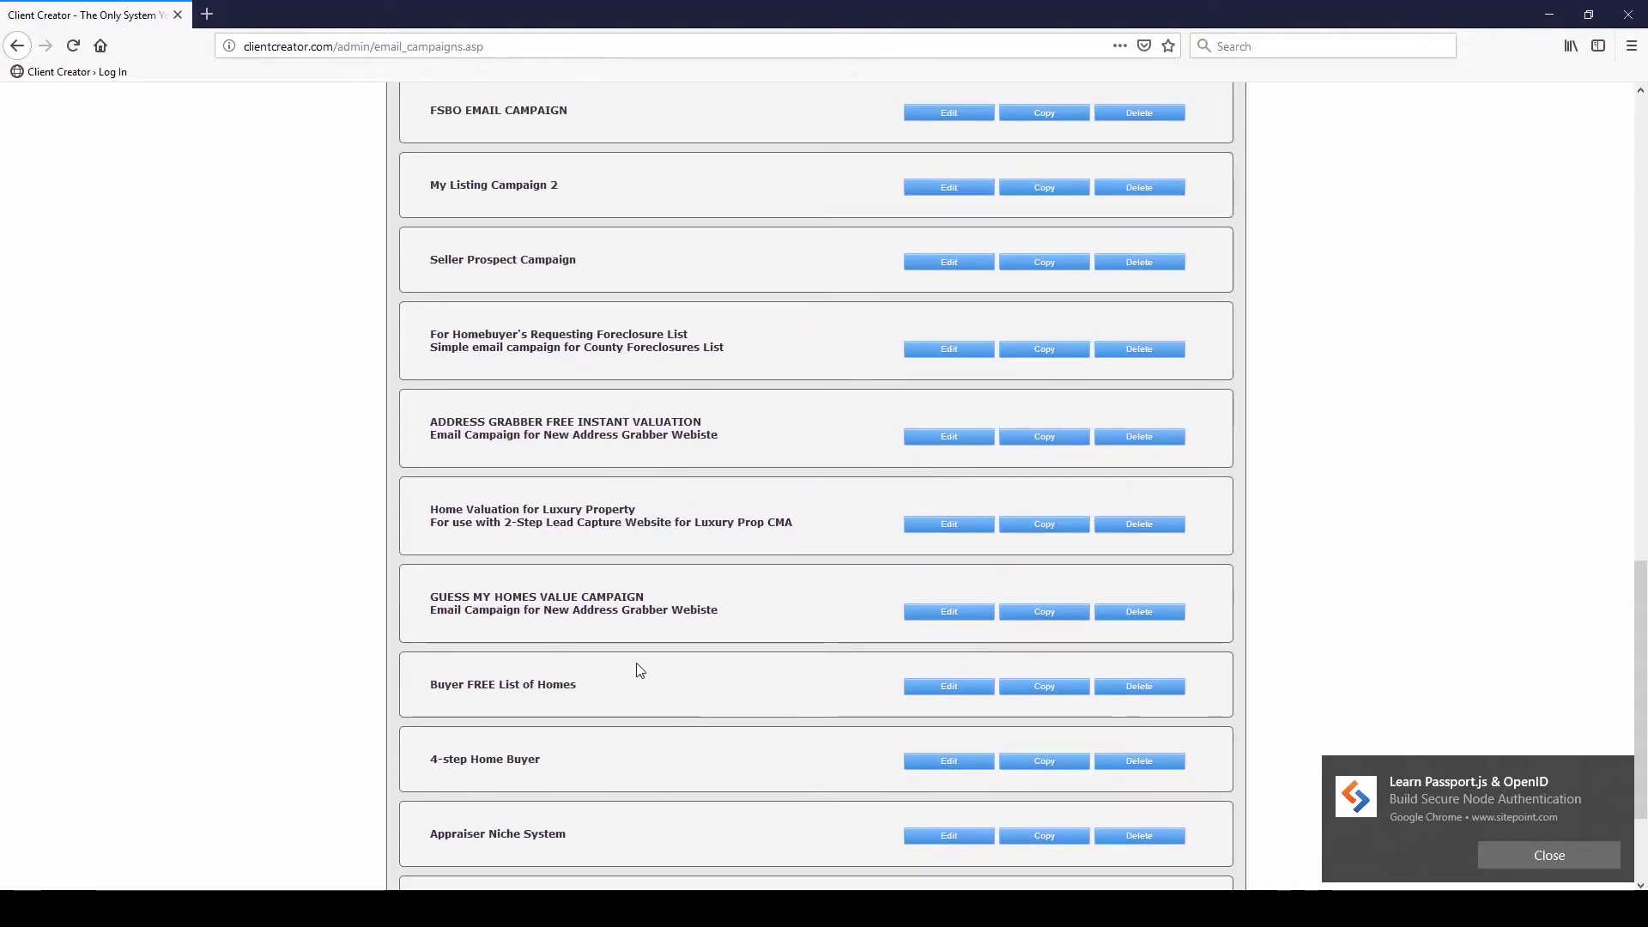
scroll(692, 409, up, 5)
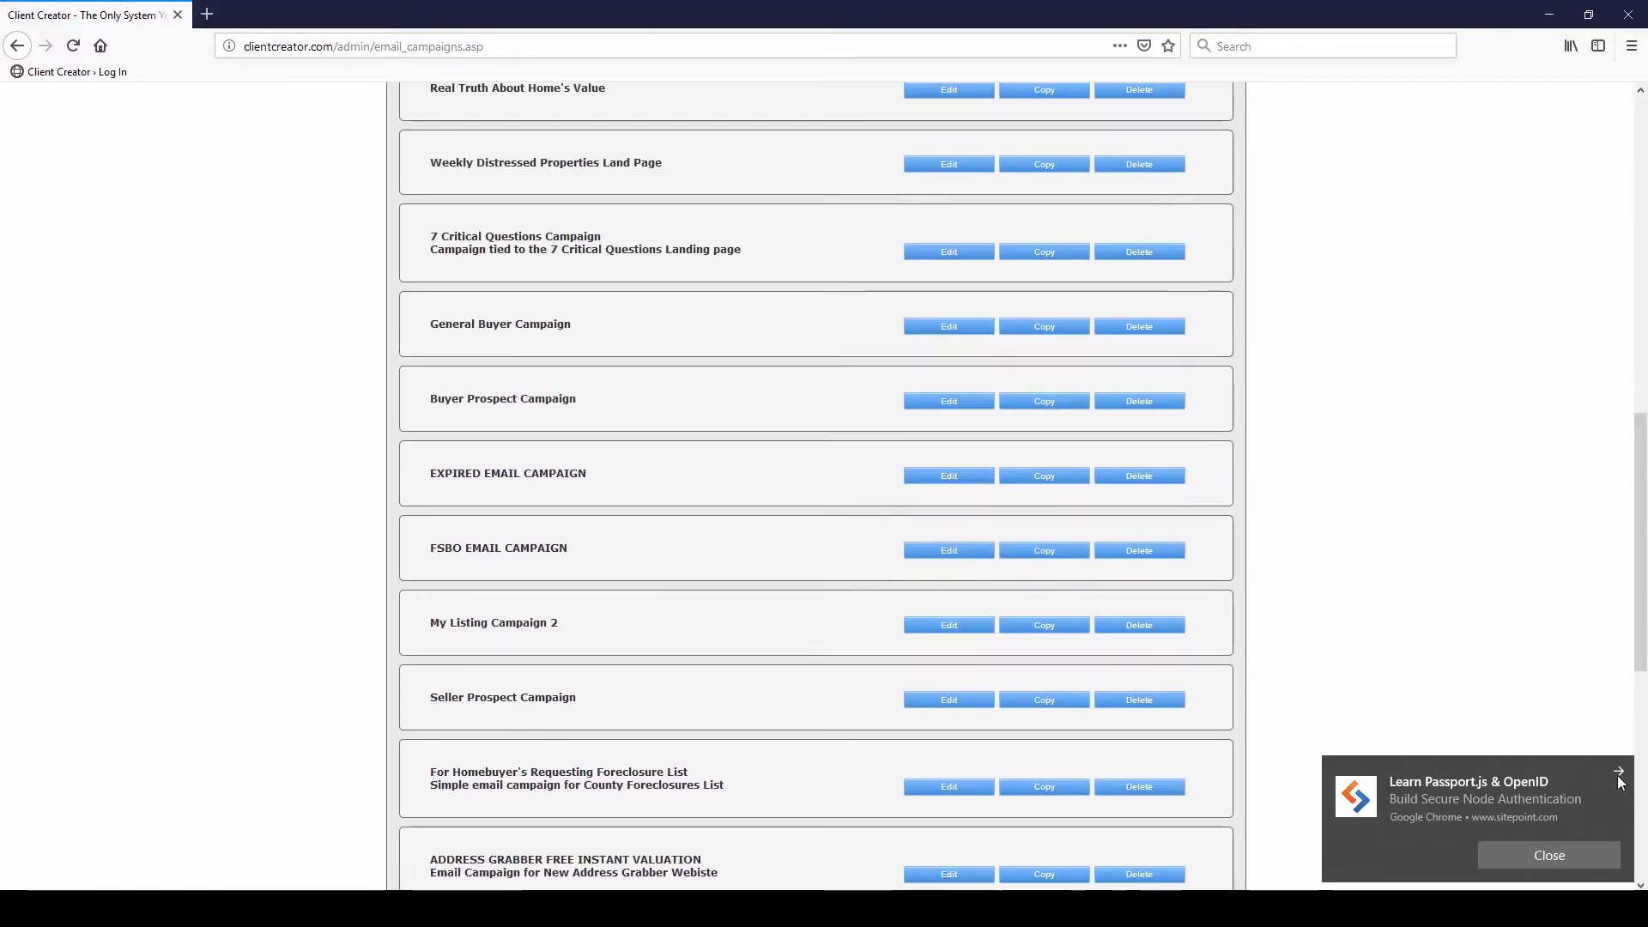
click(1555, 854)
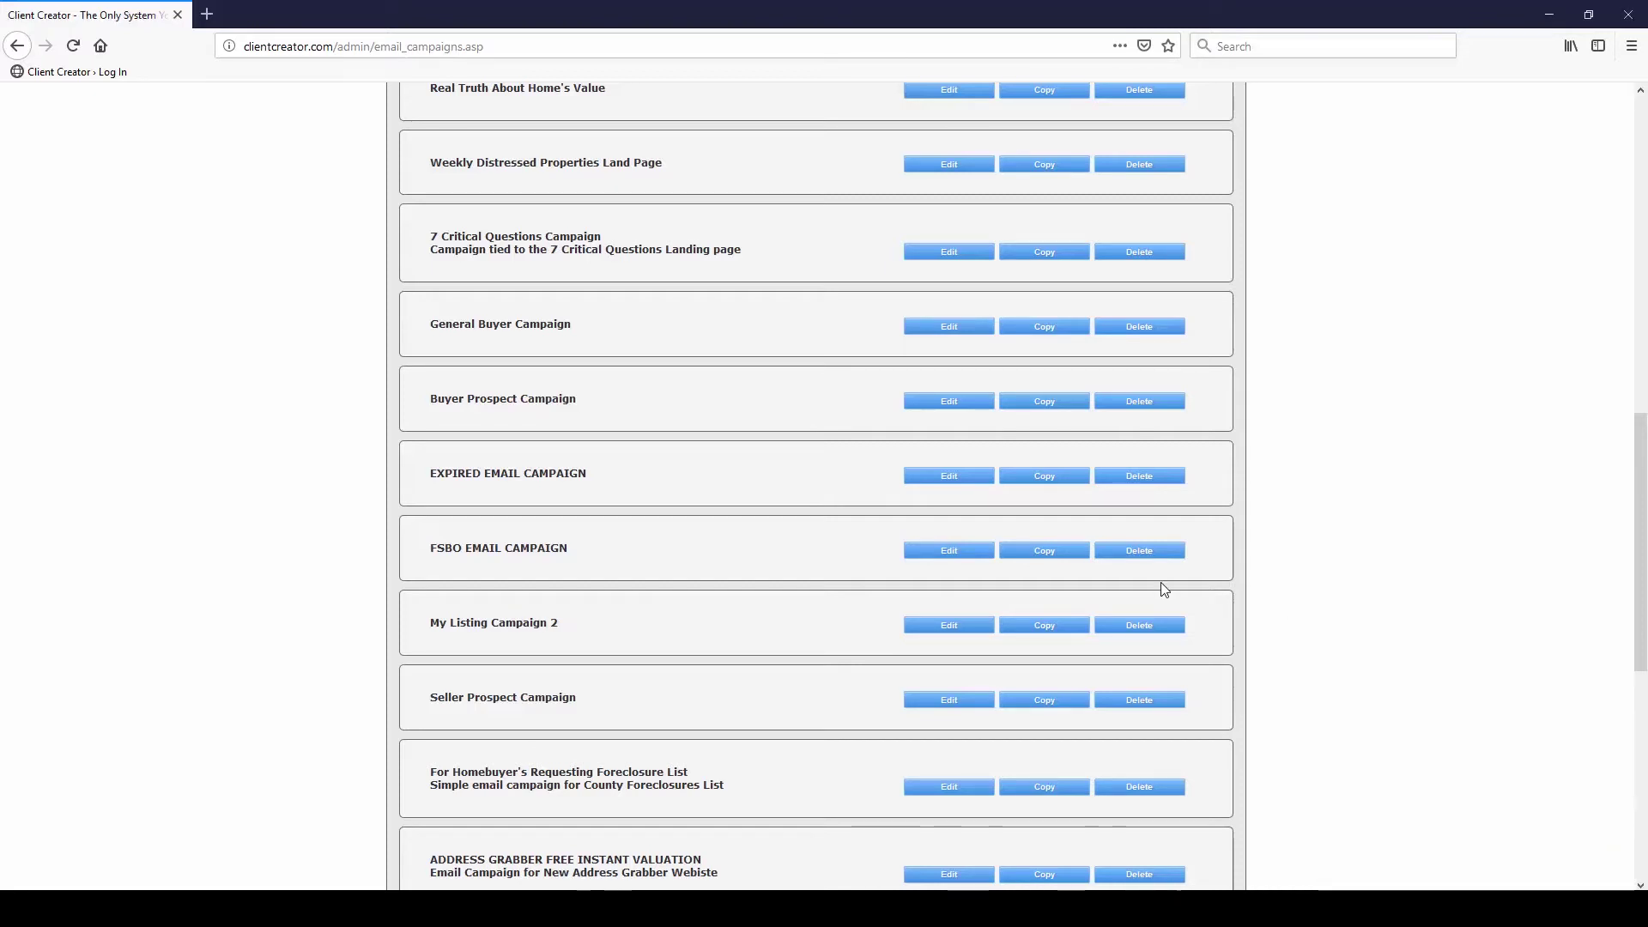
scroll(656, 539, up, 6)
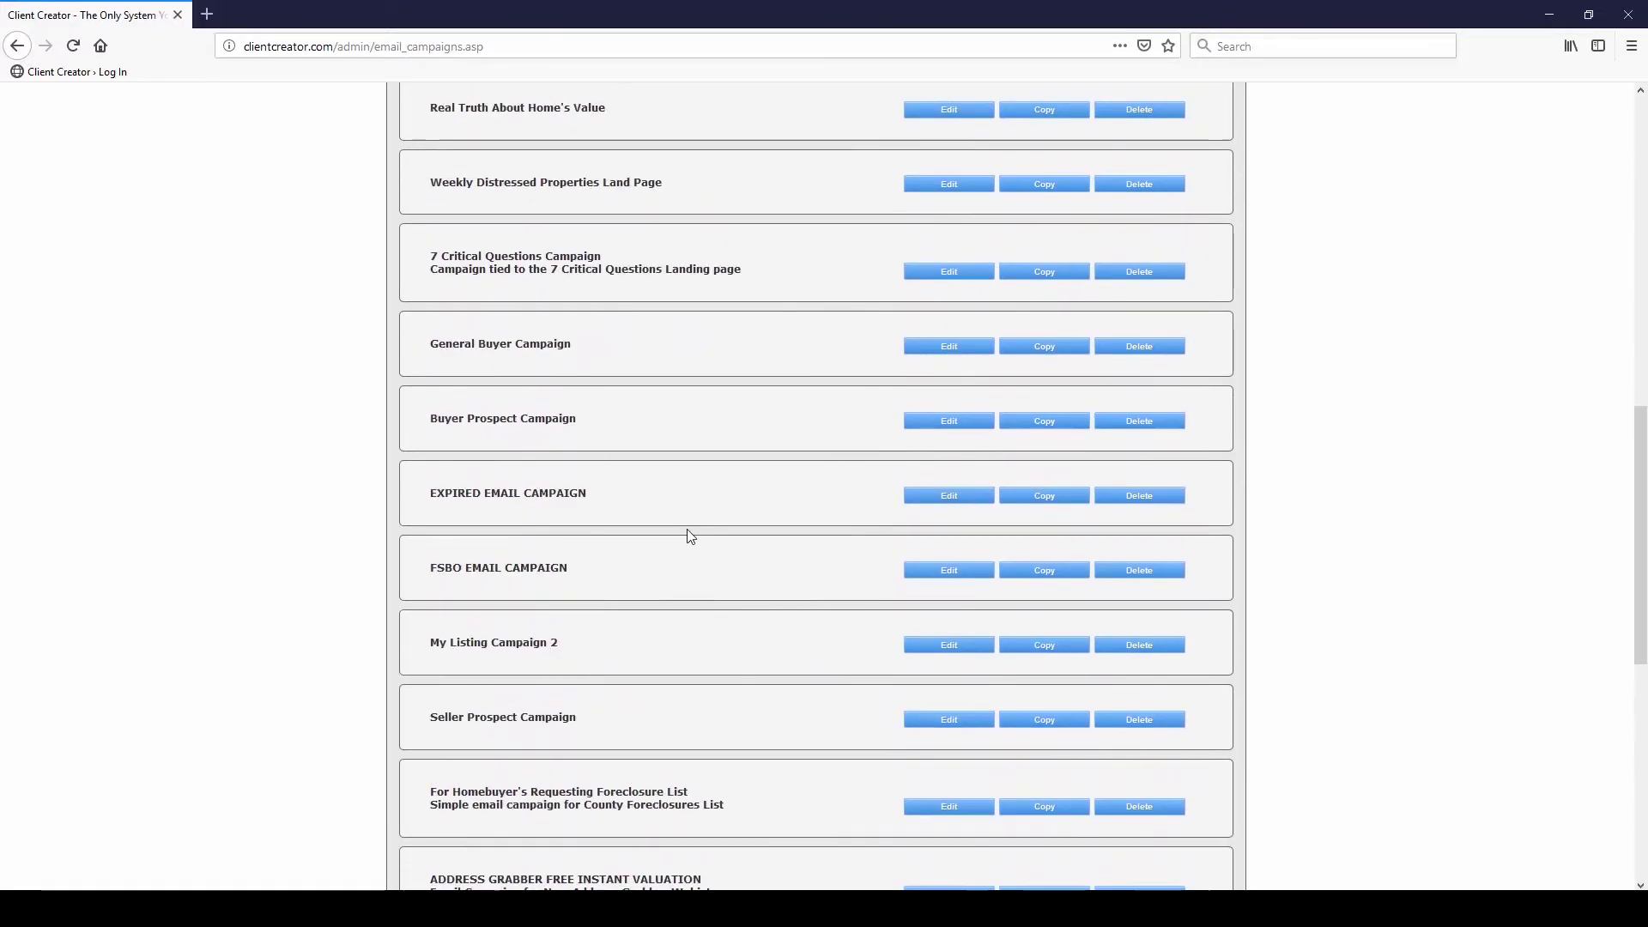
scroll(704, 445, up, 4)
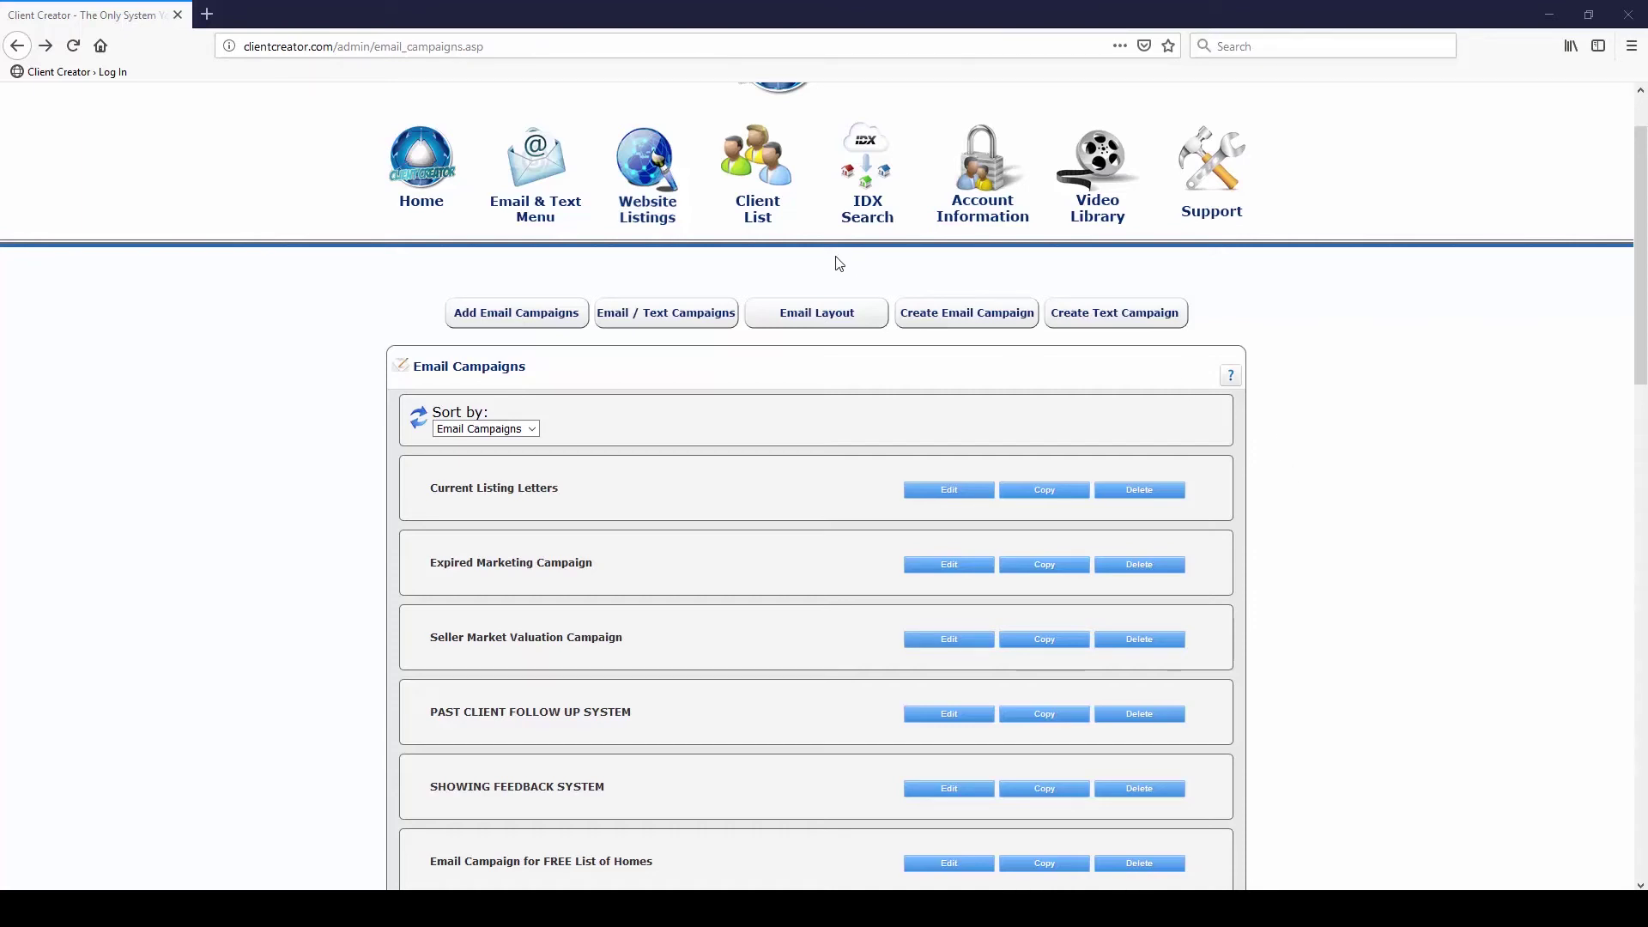
Manually add a client with a name, address and e-mail address to the Client List
click(767, 178)
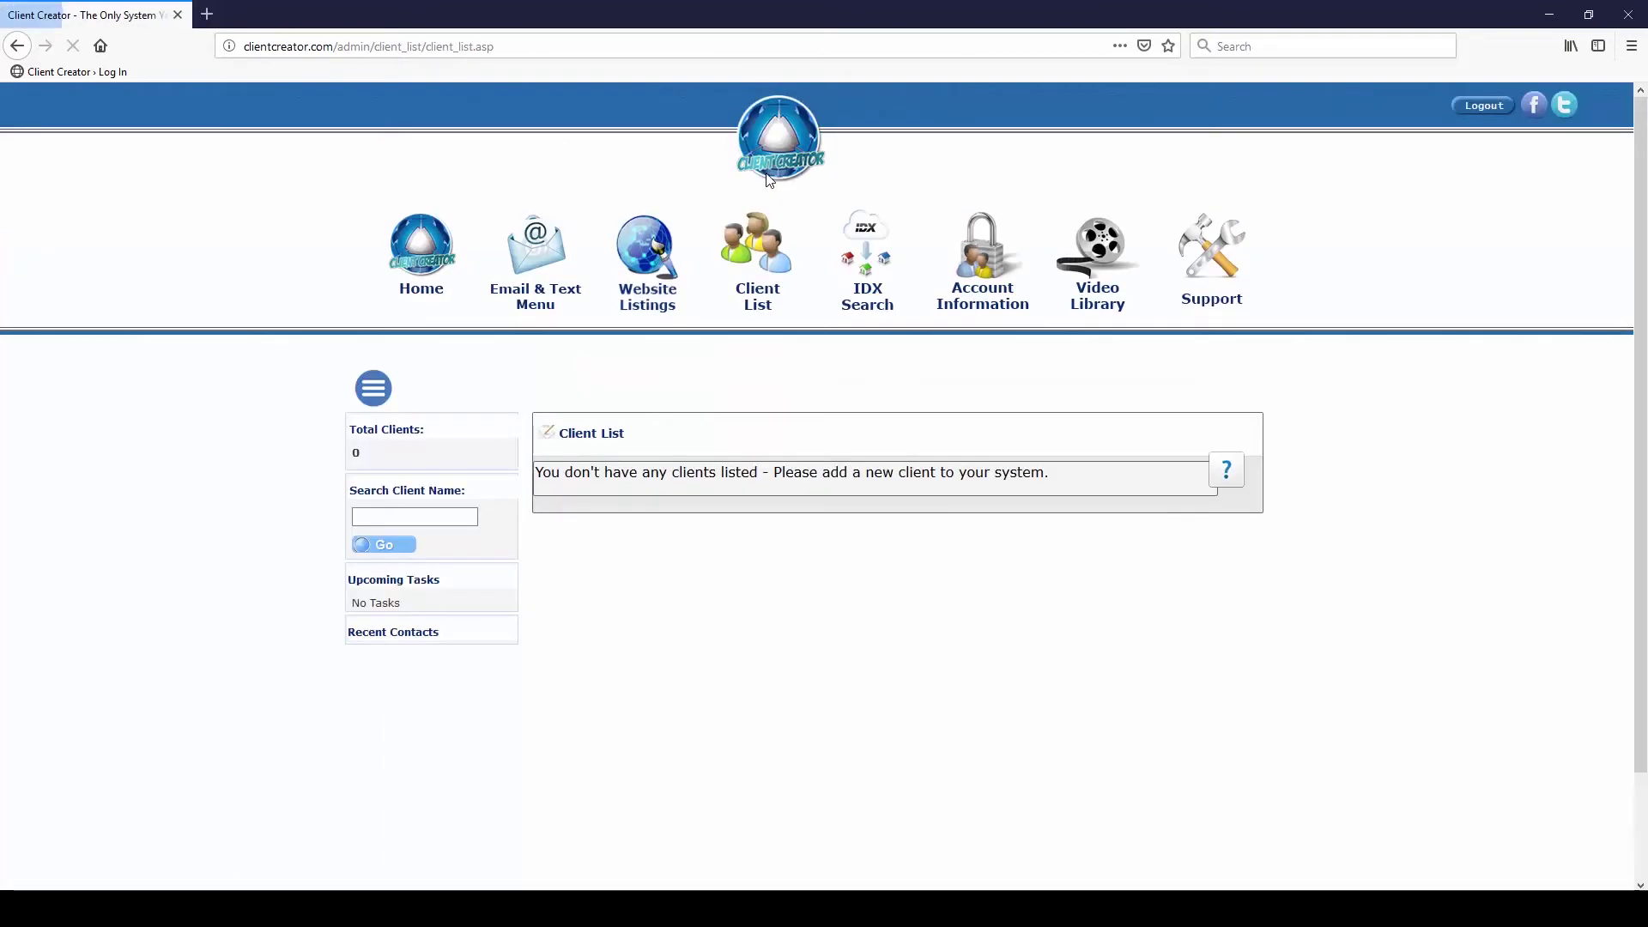
click(379, 396)
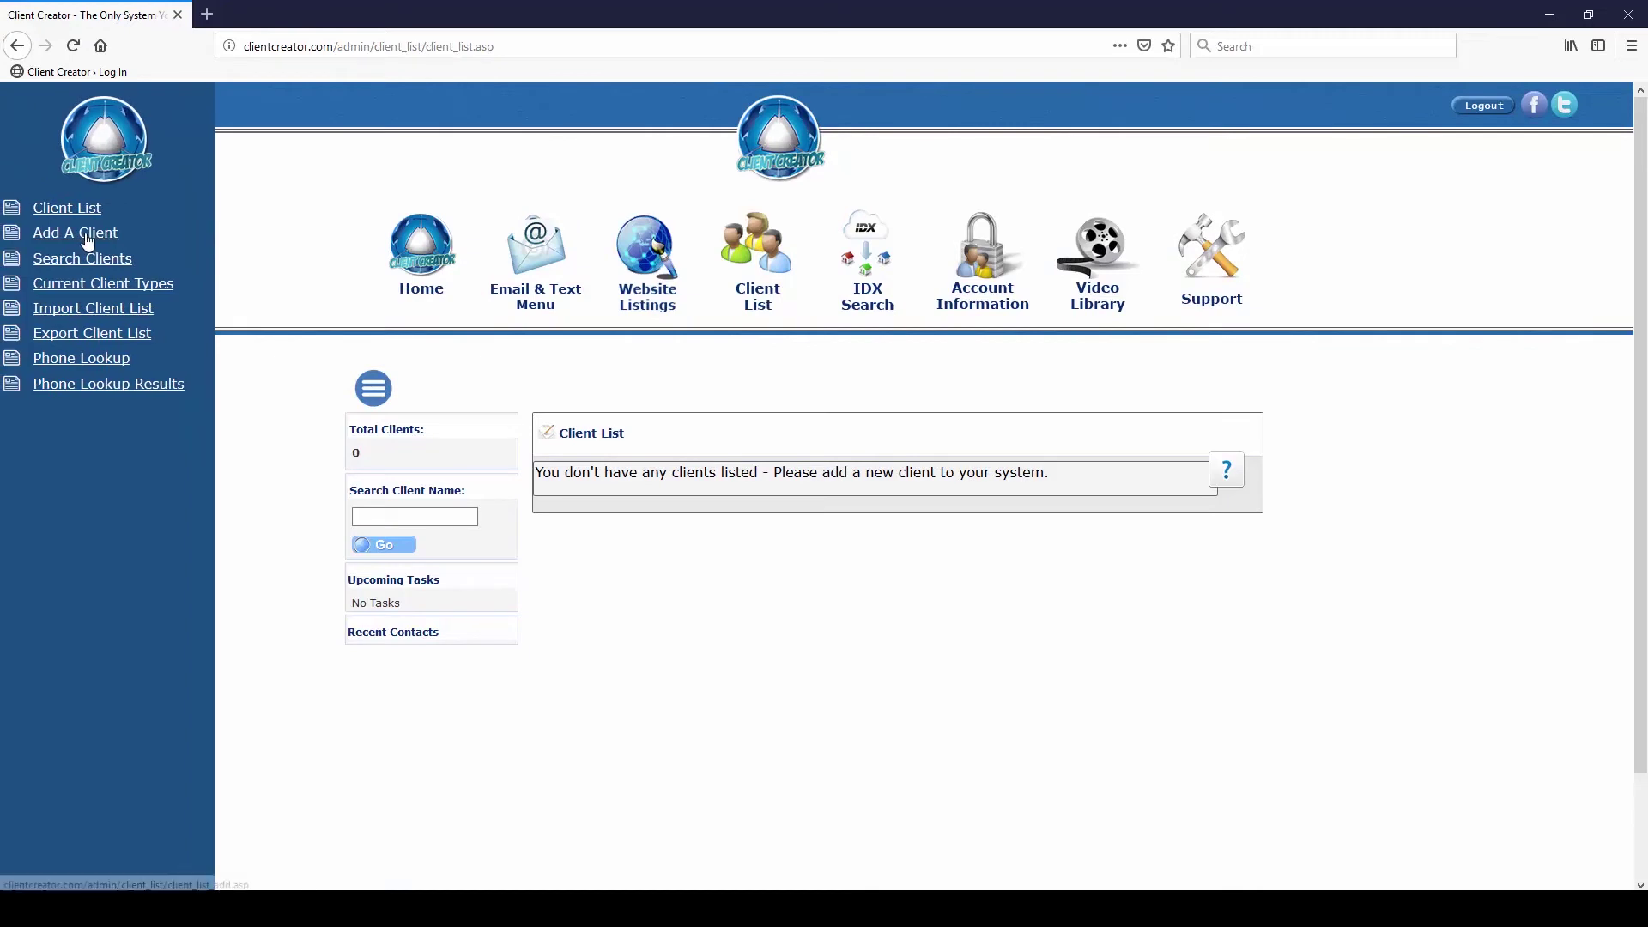
click(86, 233)
text(Brandon)
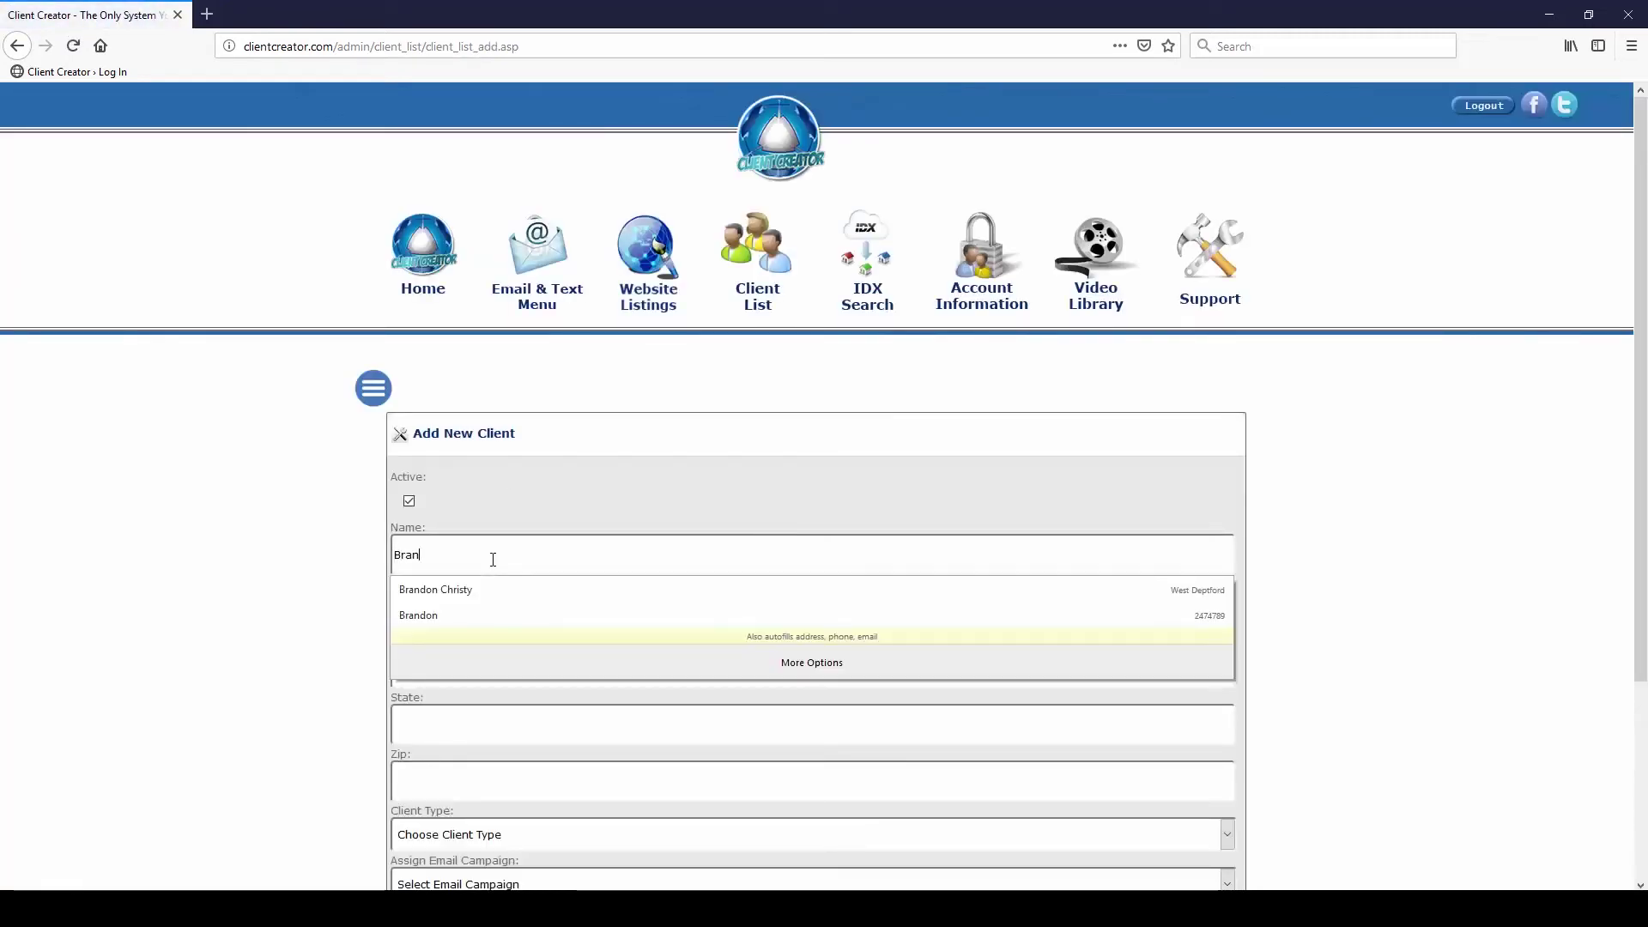
key(Tab)
text(C)
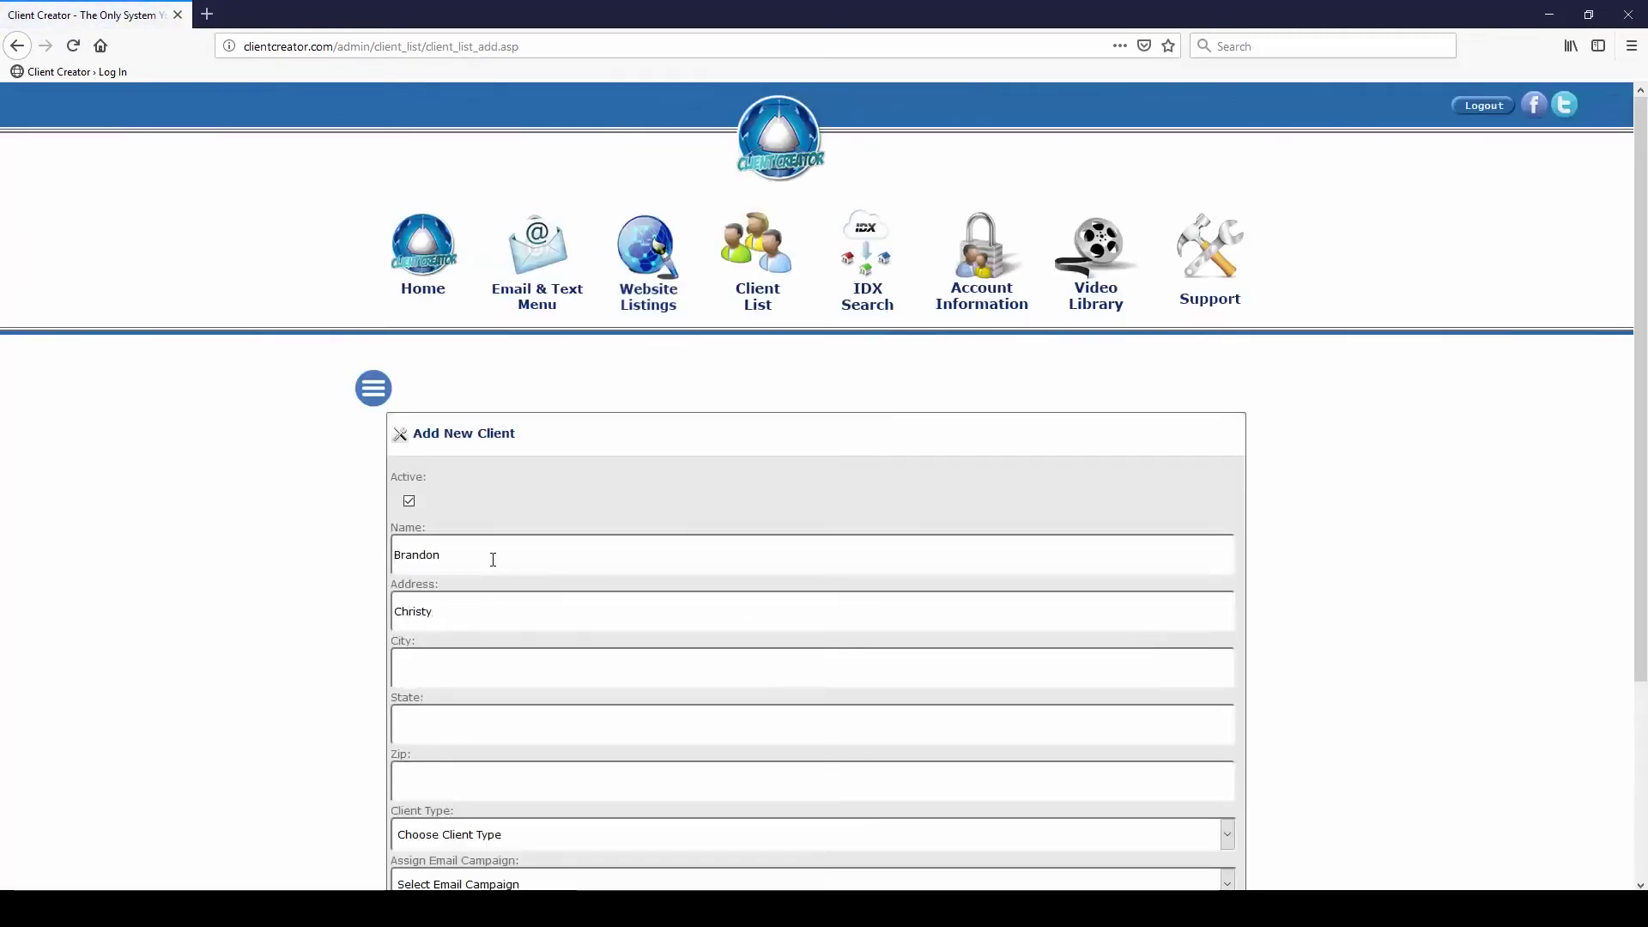
scroll(522, 562, down, 3)
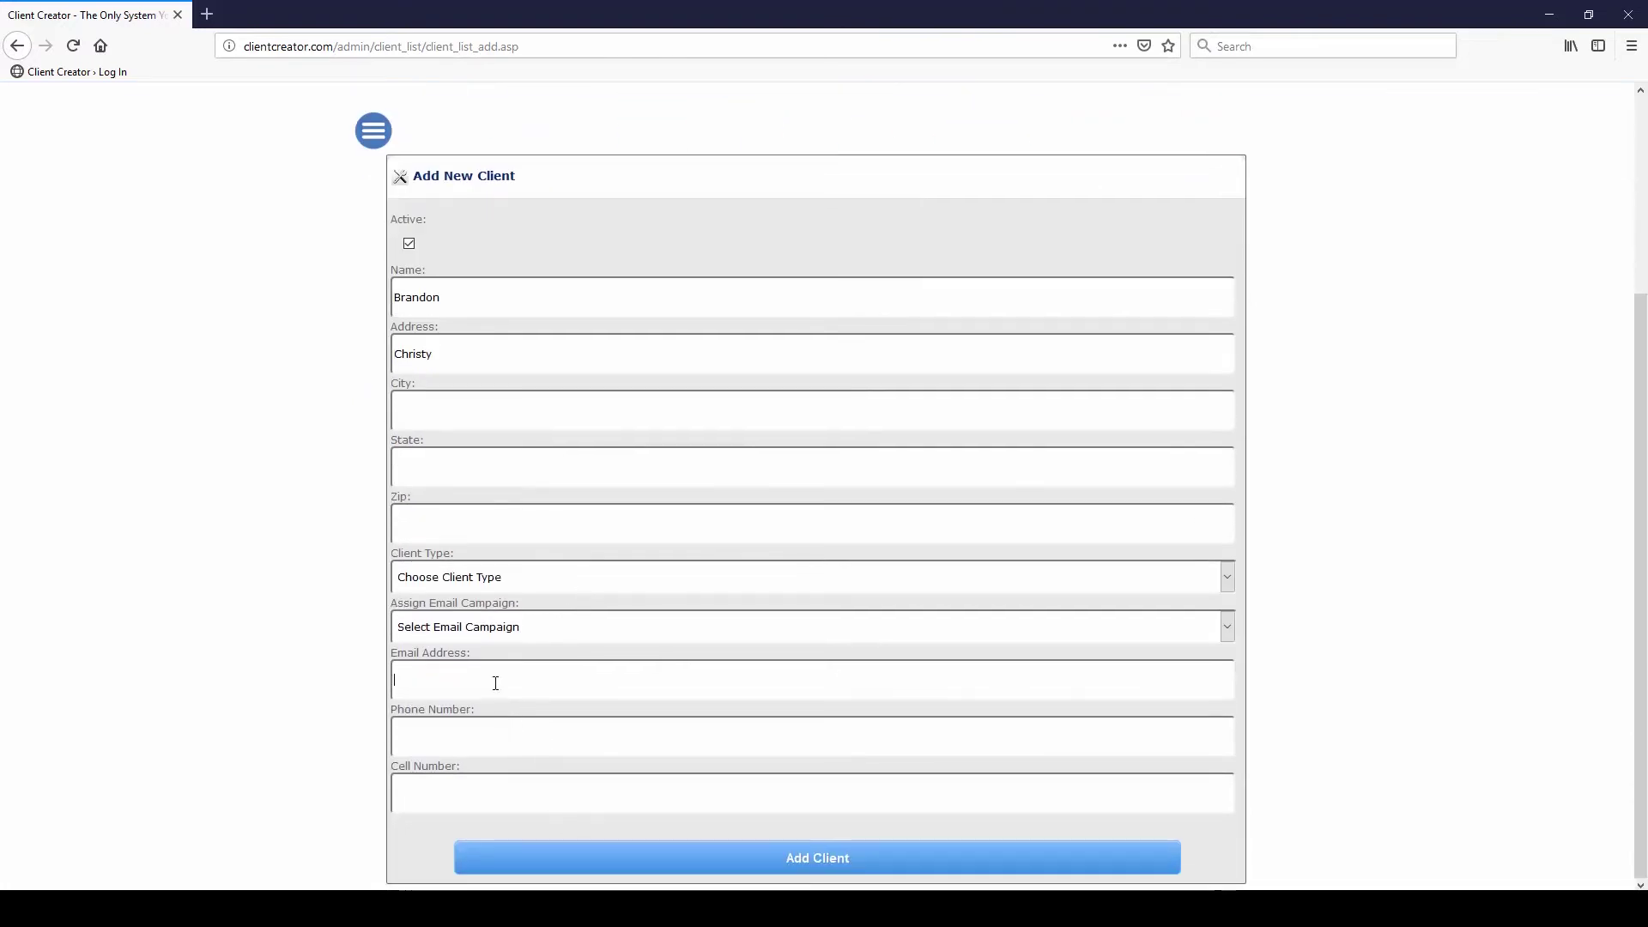
click(496, 683)
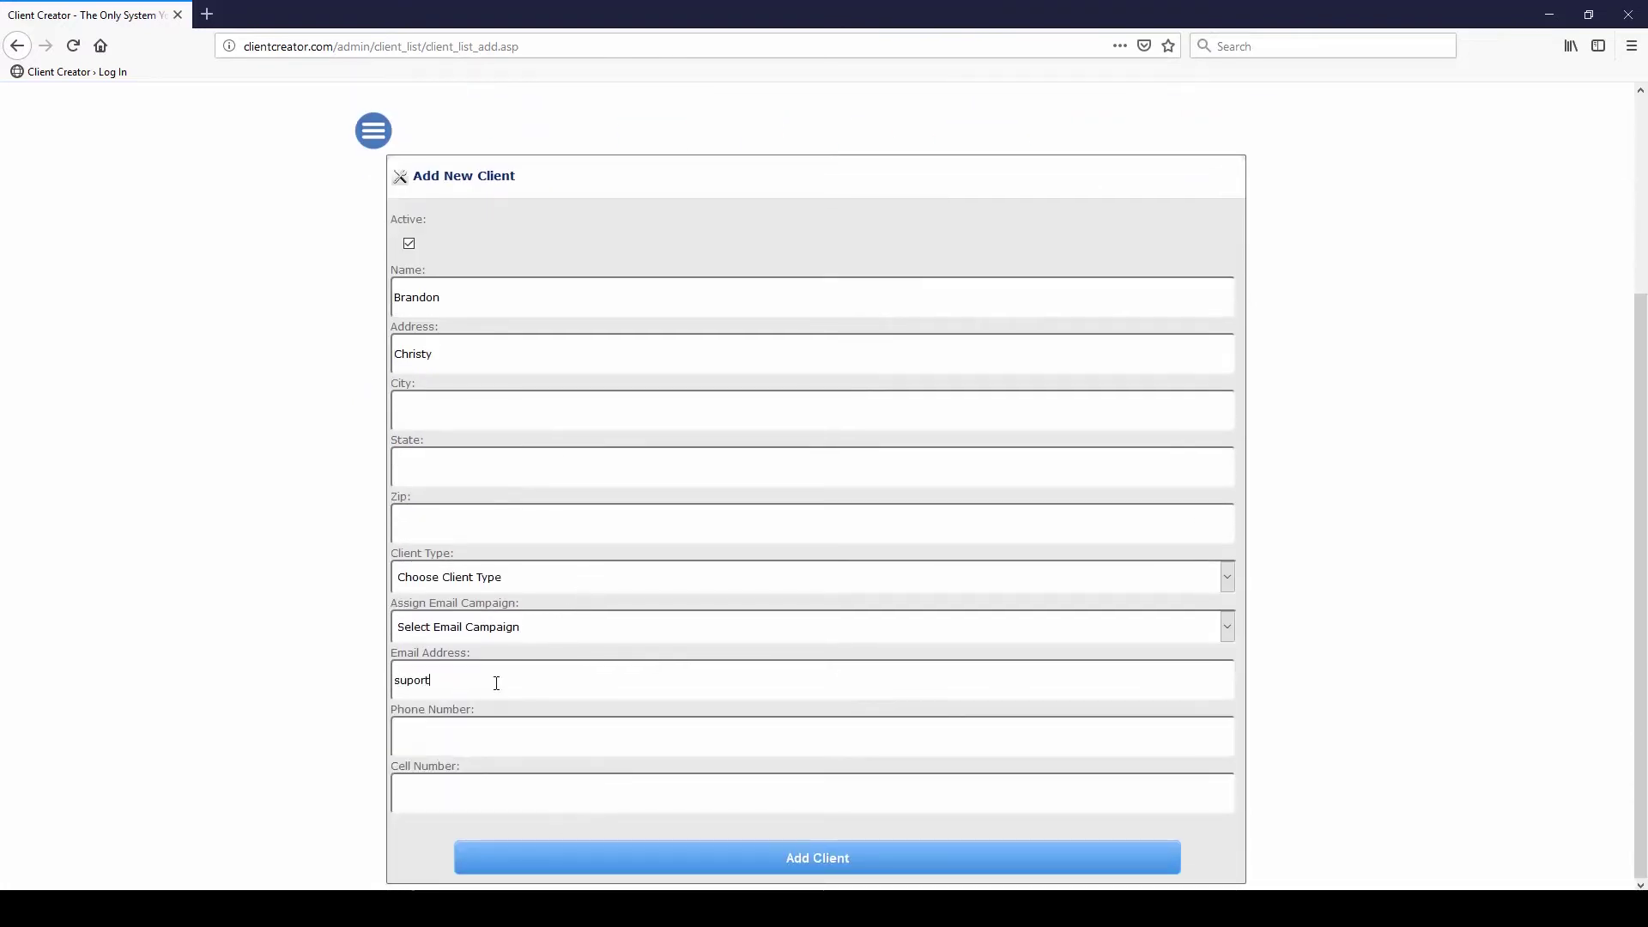
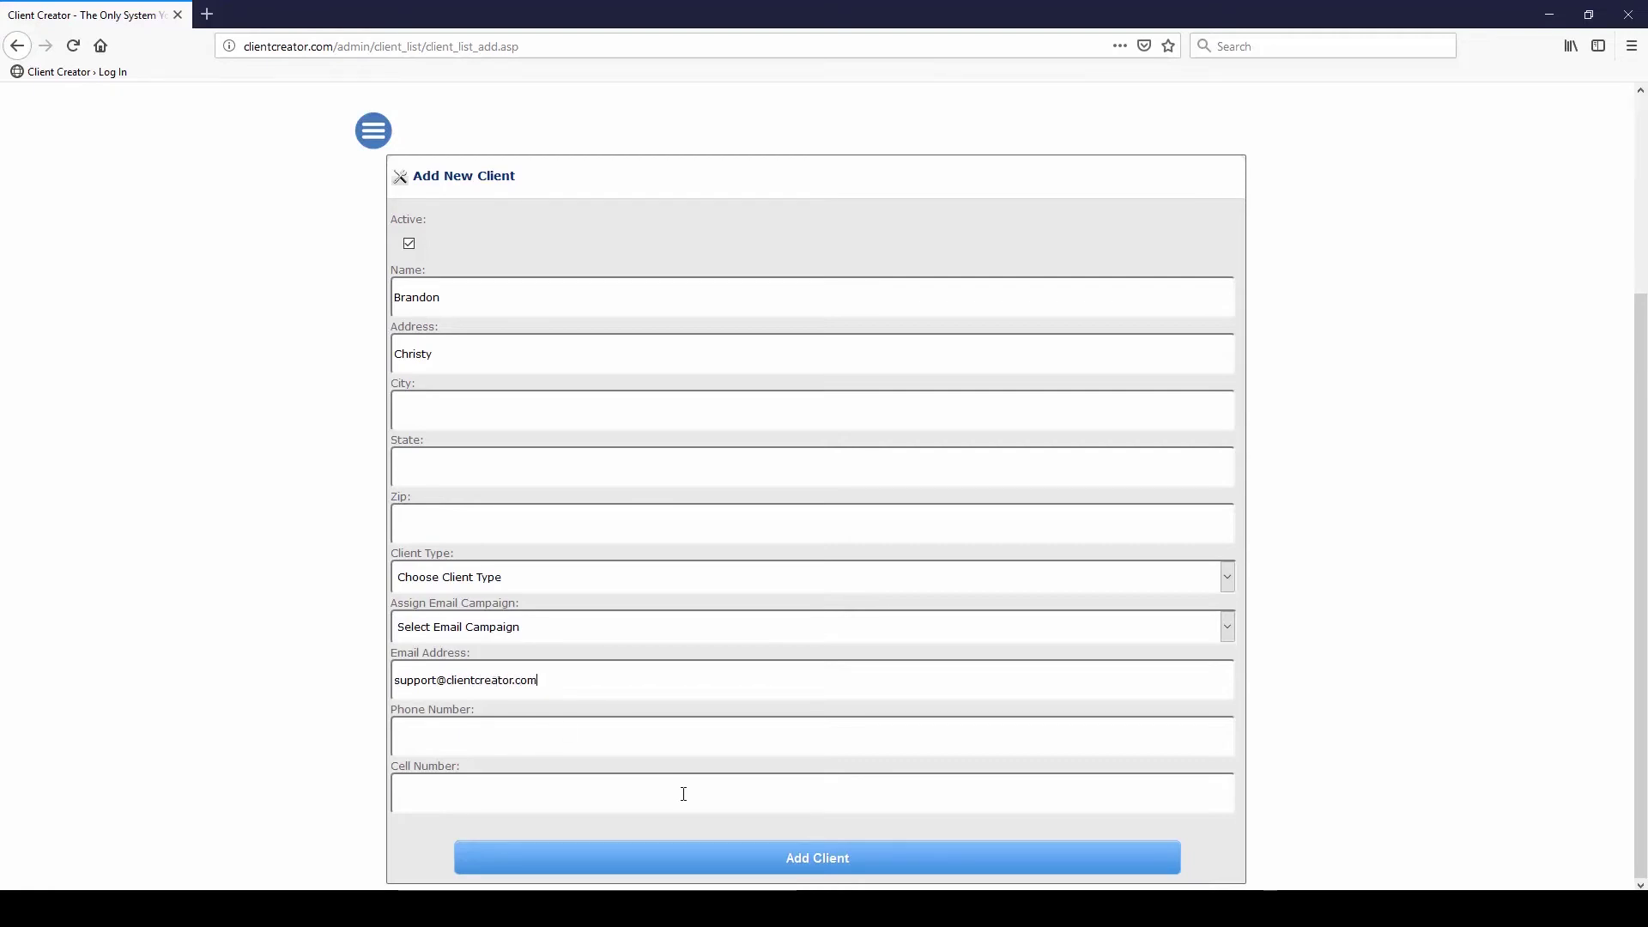
click(778, 848)
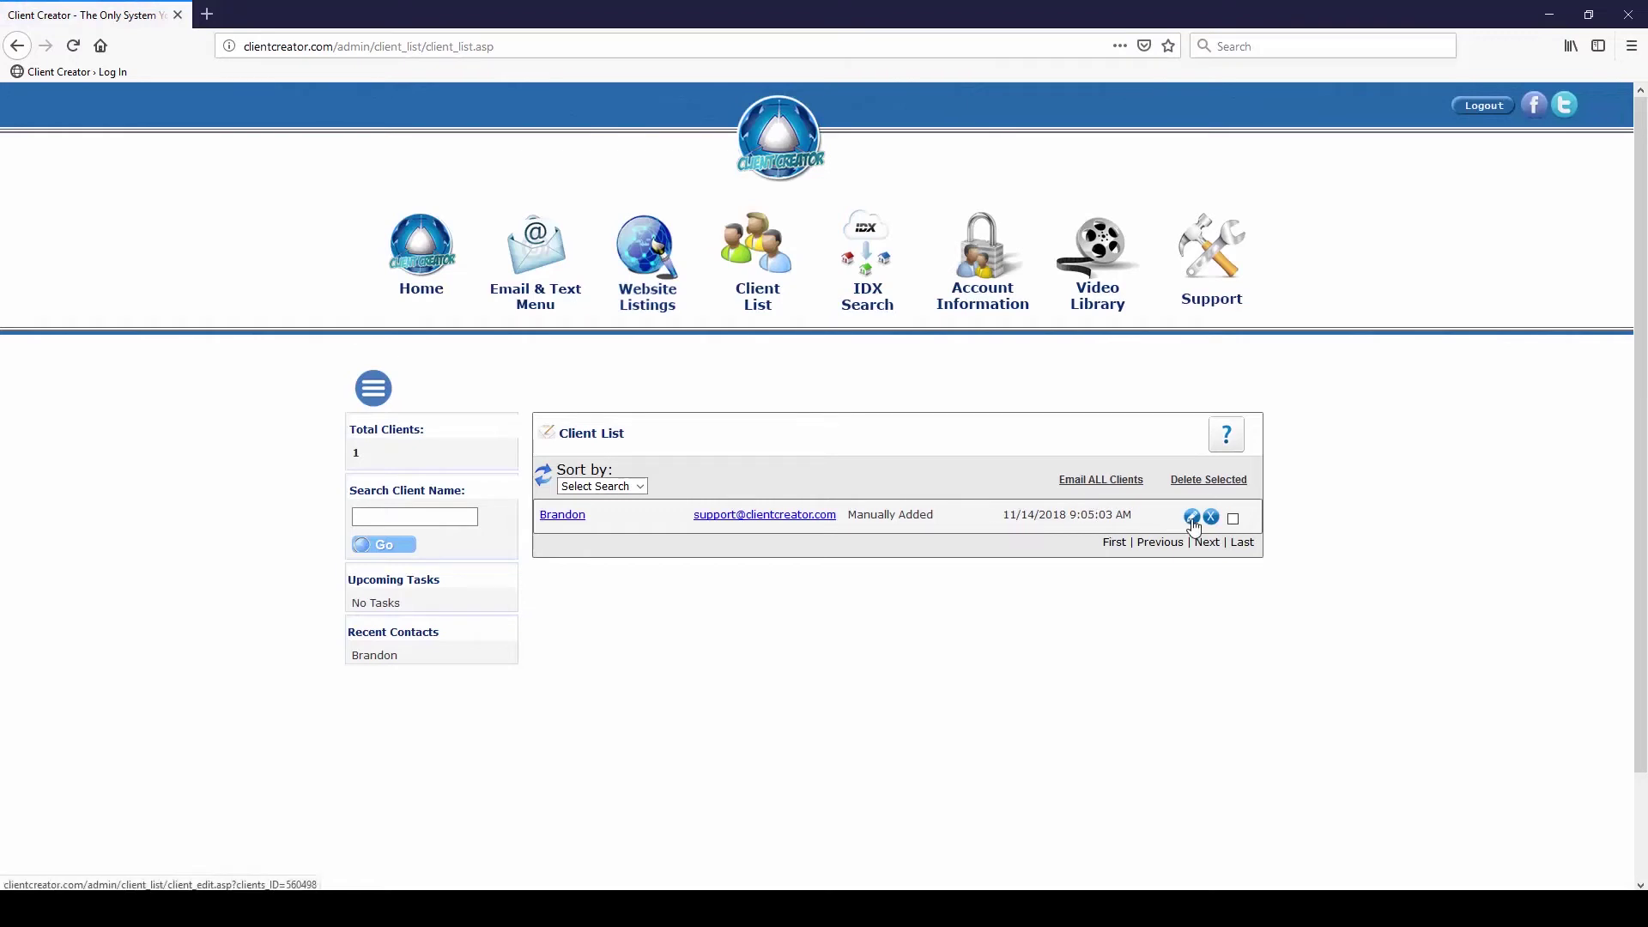
Open Current Listing Letters and check its Assign Client window, then close it
click(547, 273)
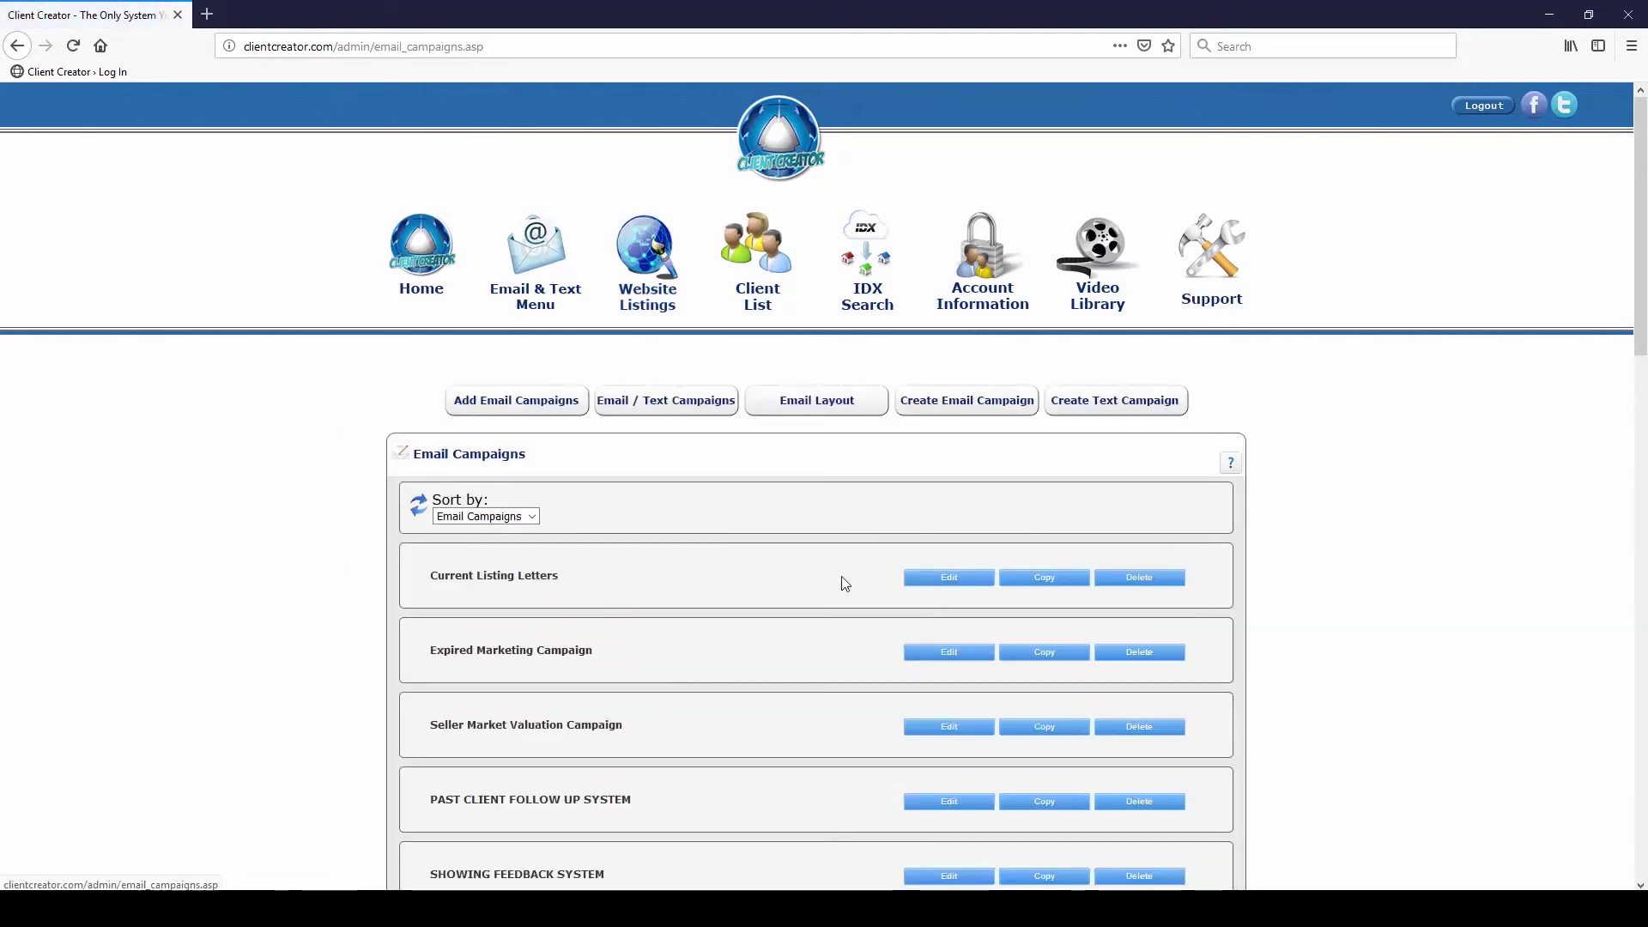
click(933, 577)
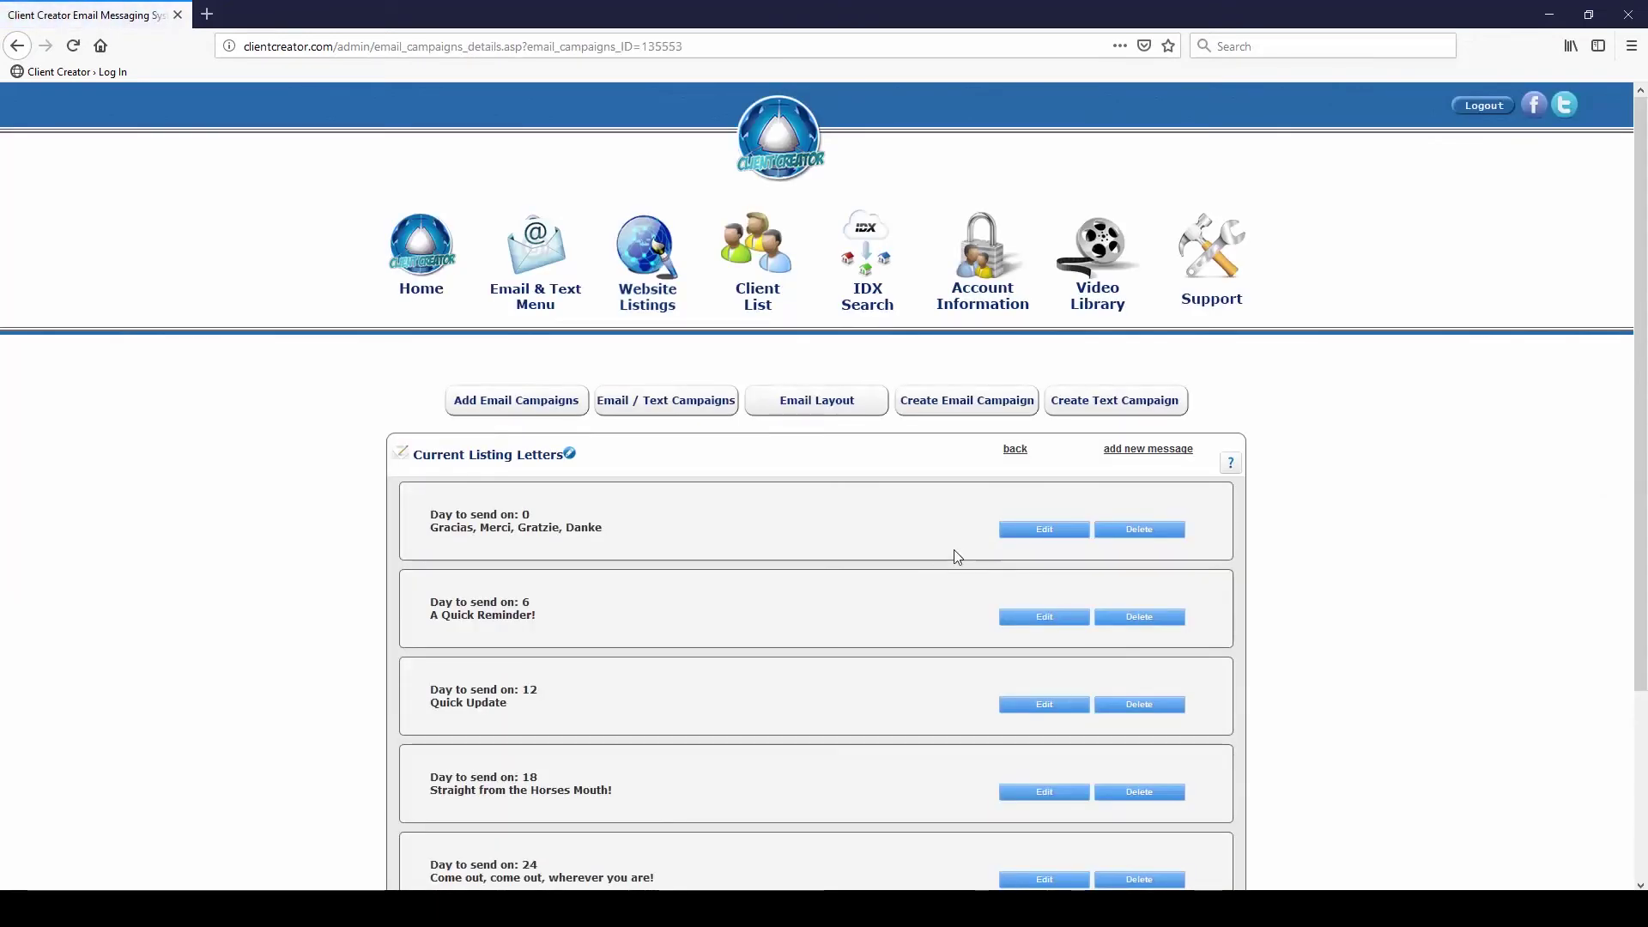
scroll(953, 553, down, 3)
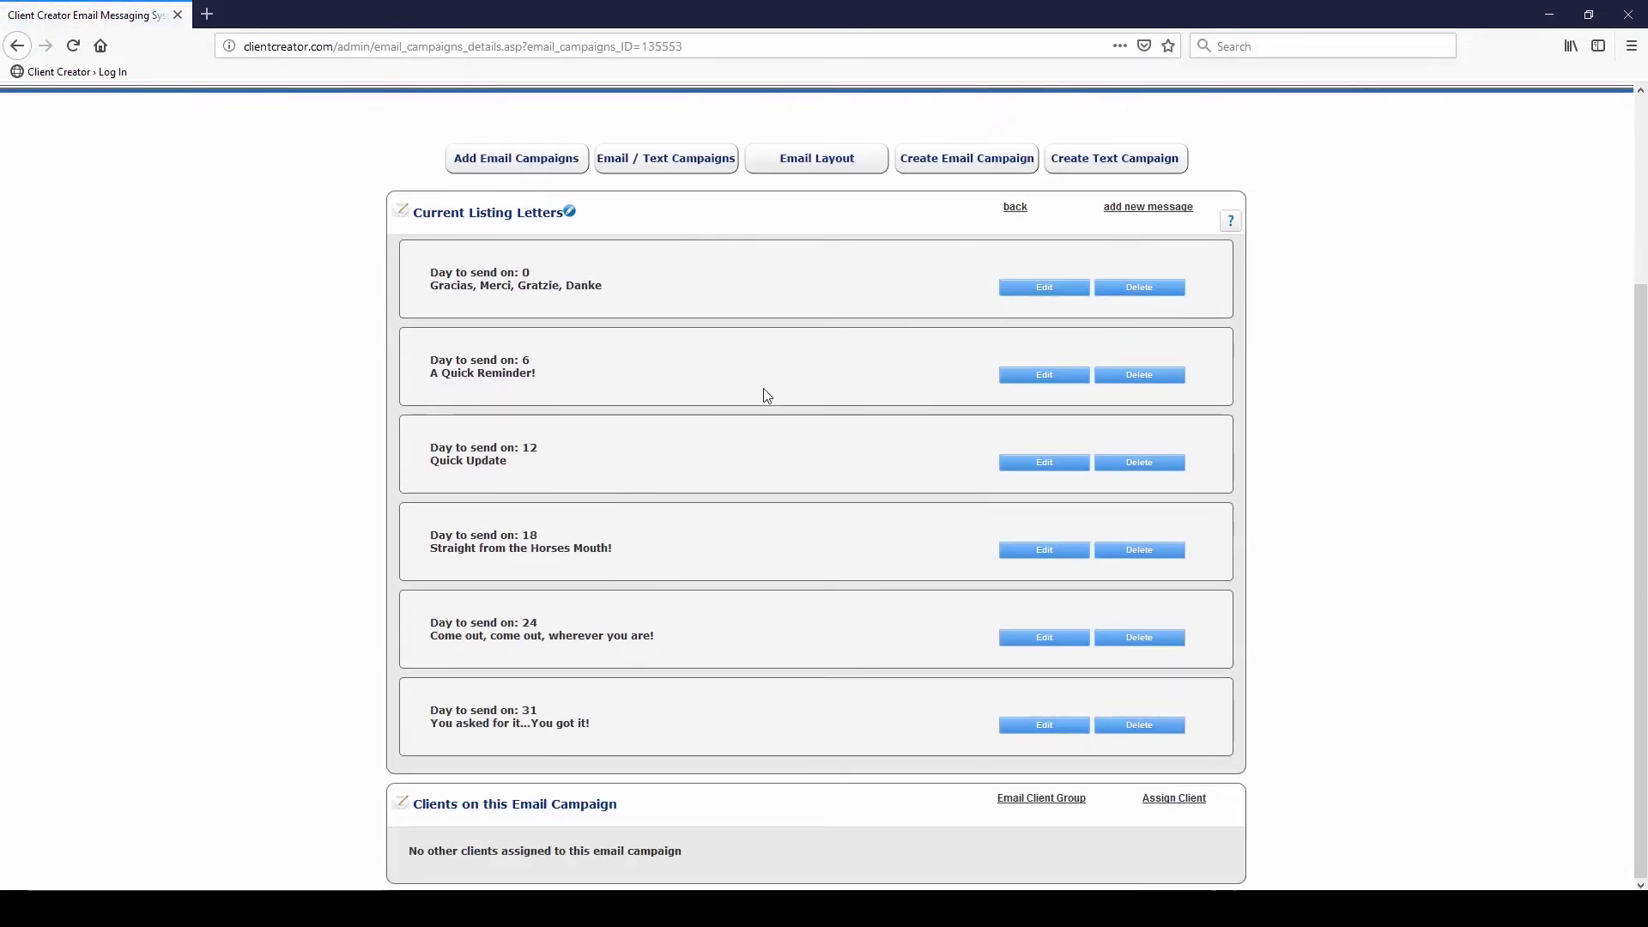
click(1172, 799)
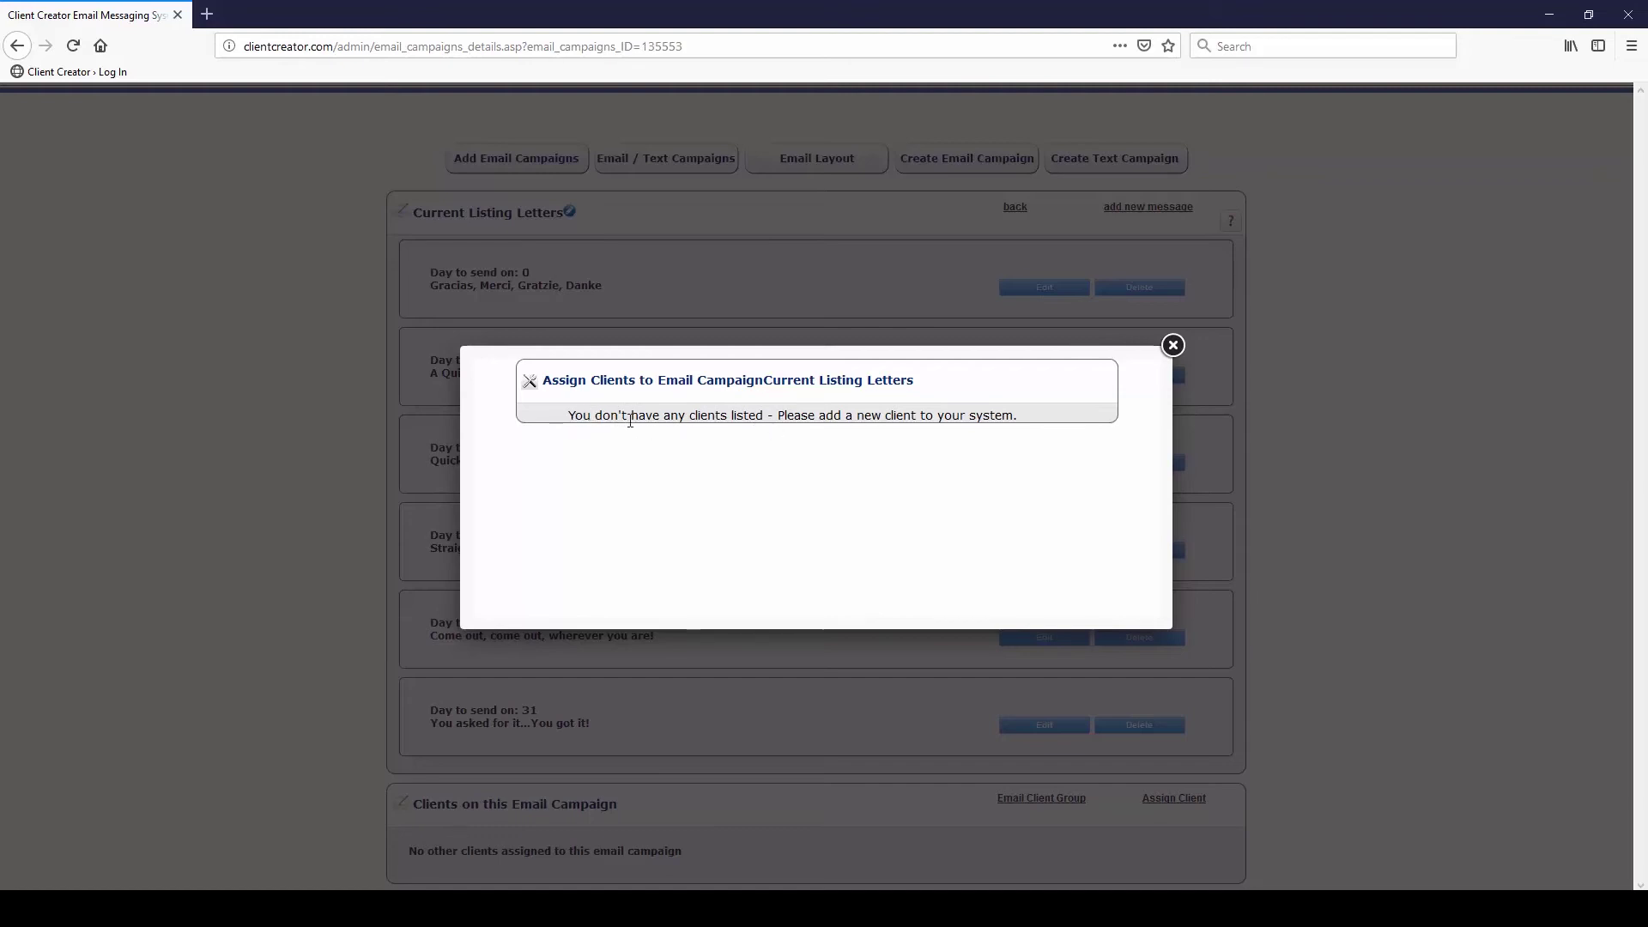
click(1173, 347)
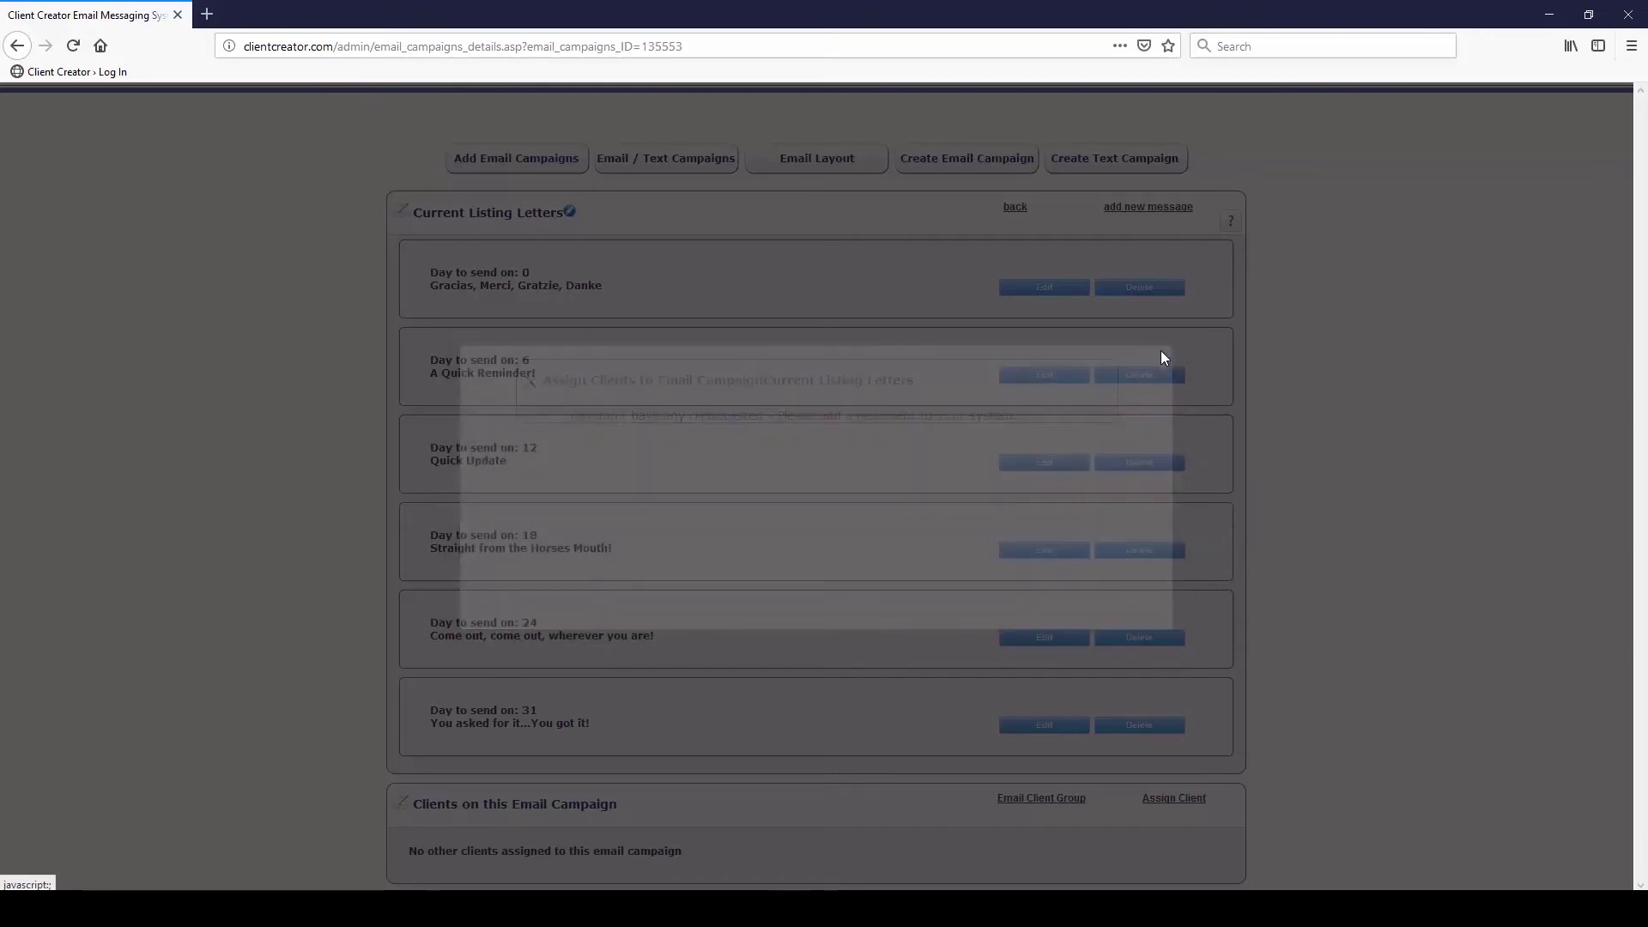
Open the new client's Messages page and review the Current Listing Letters messages, 11/14 through 12/15/2018
scroll(732, 252, up, 3)
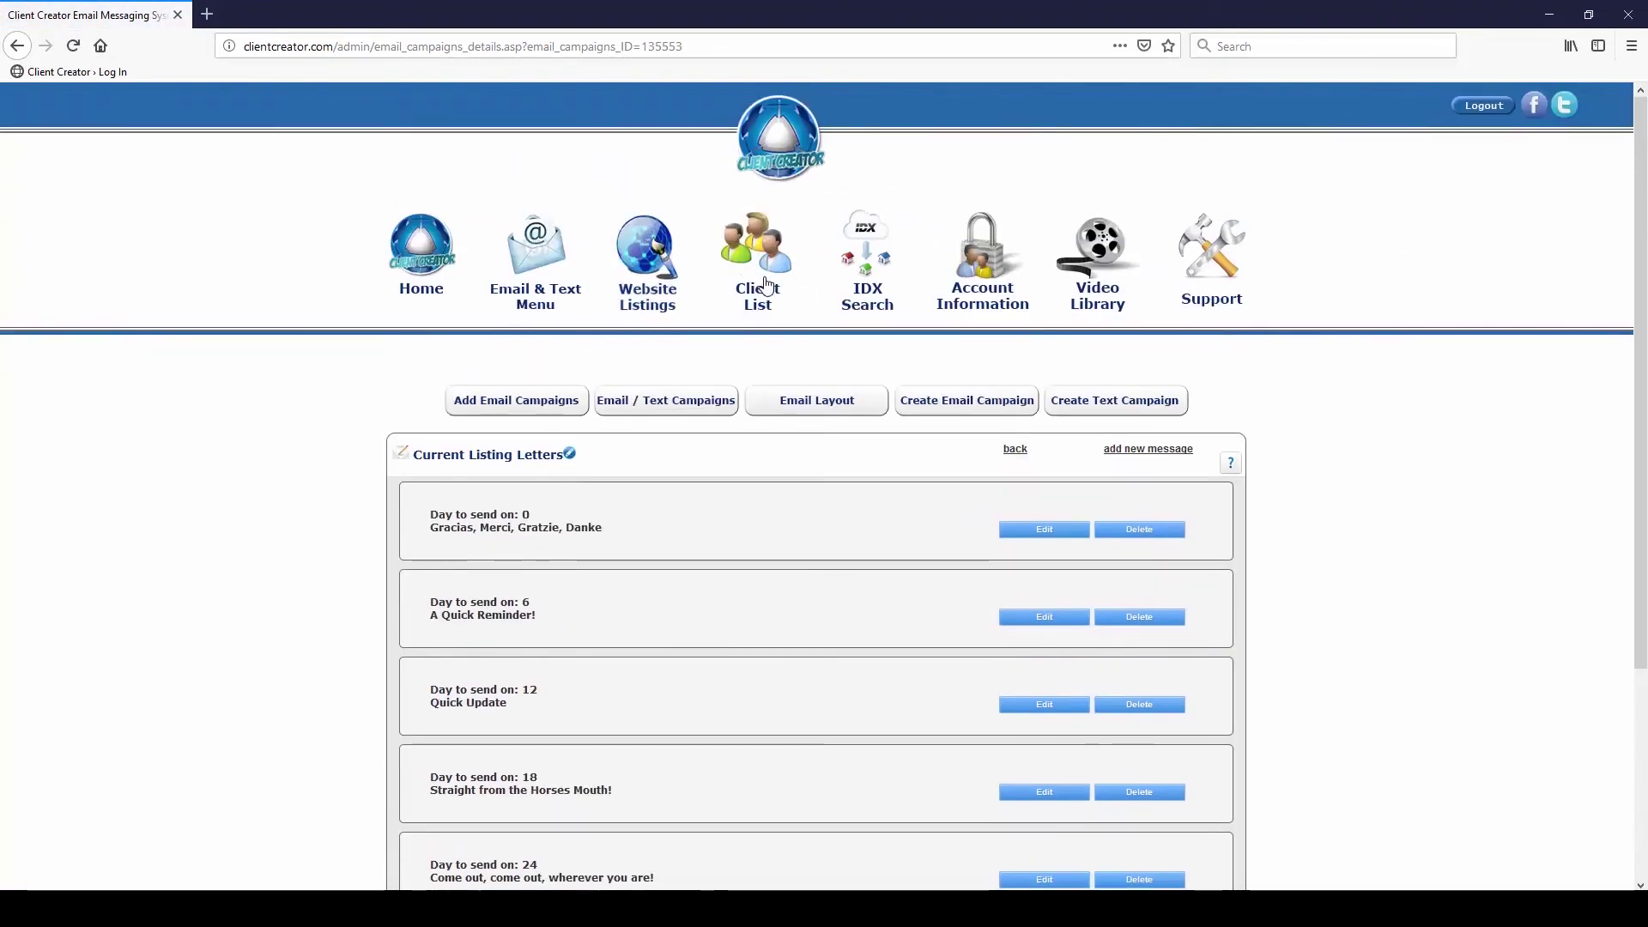
click(759, 262)
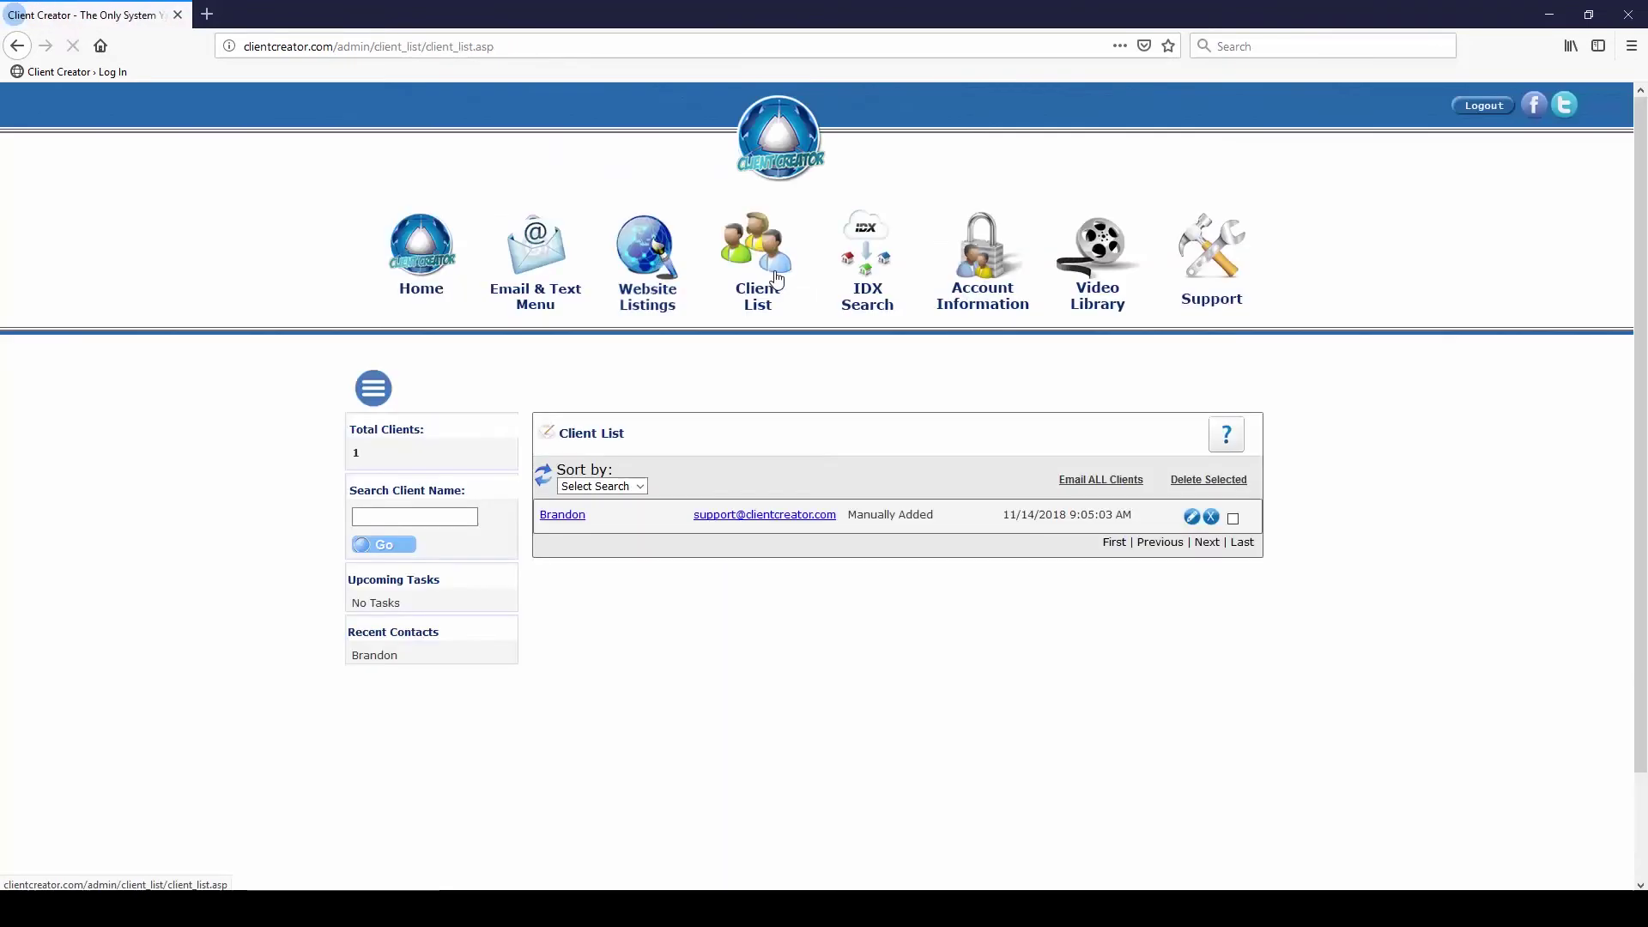
click(1192, 517)
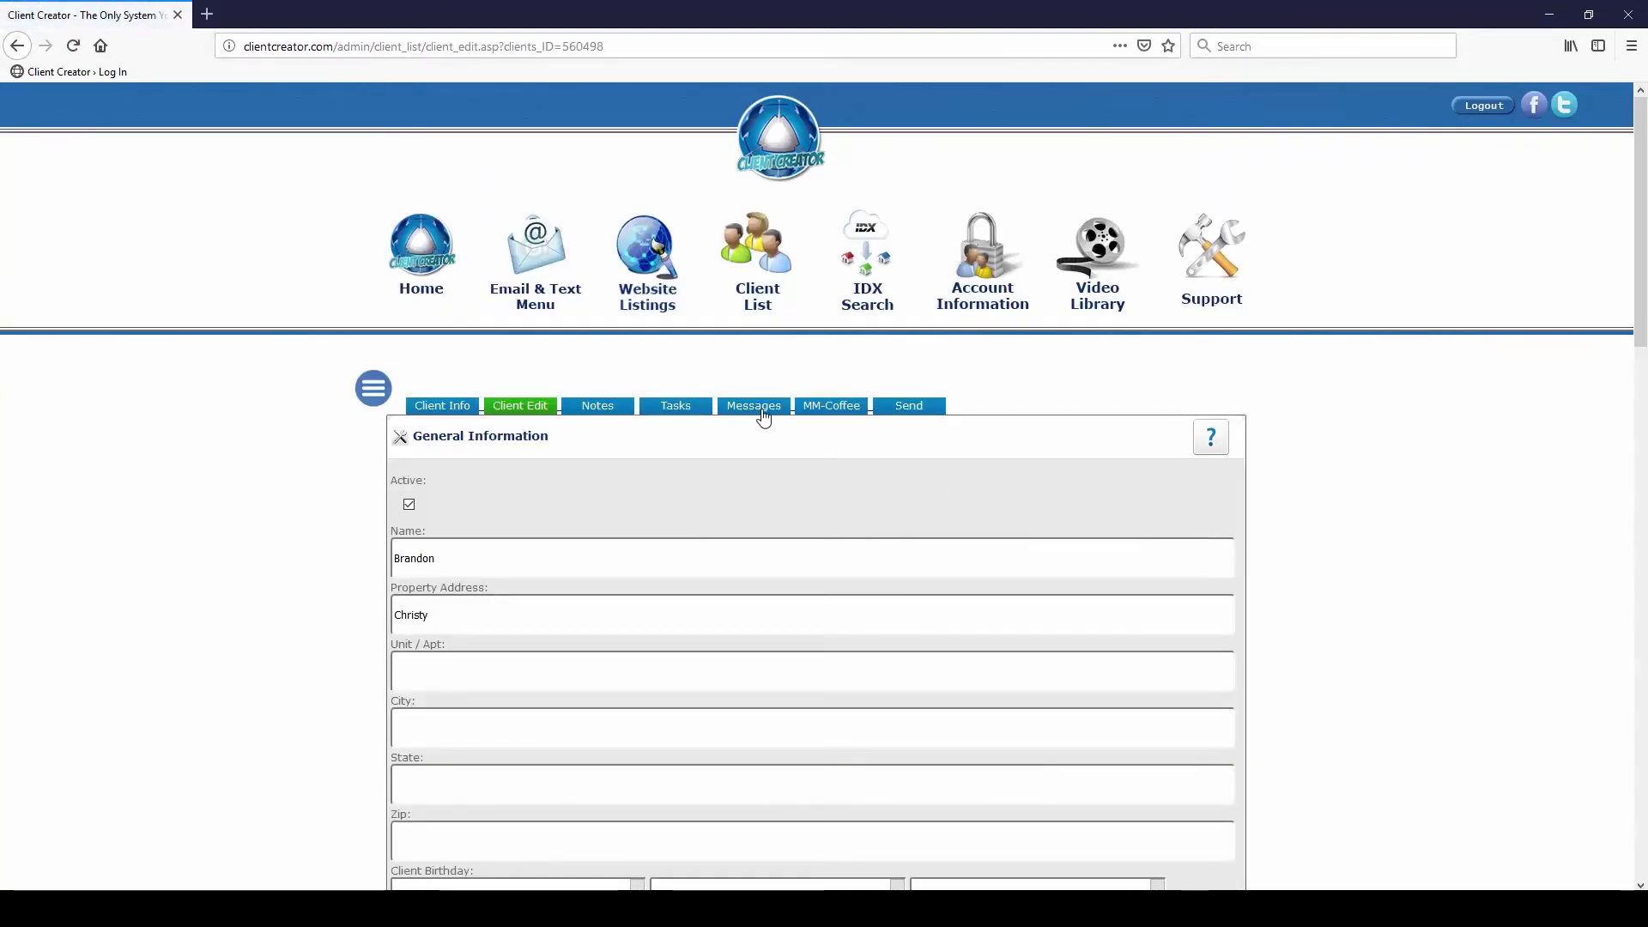
click(749, 417)
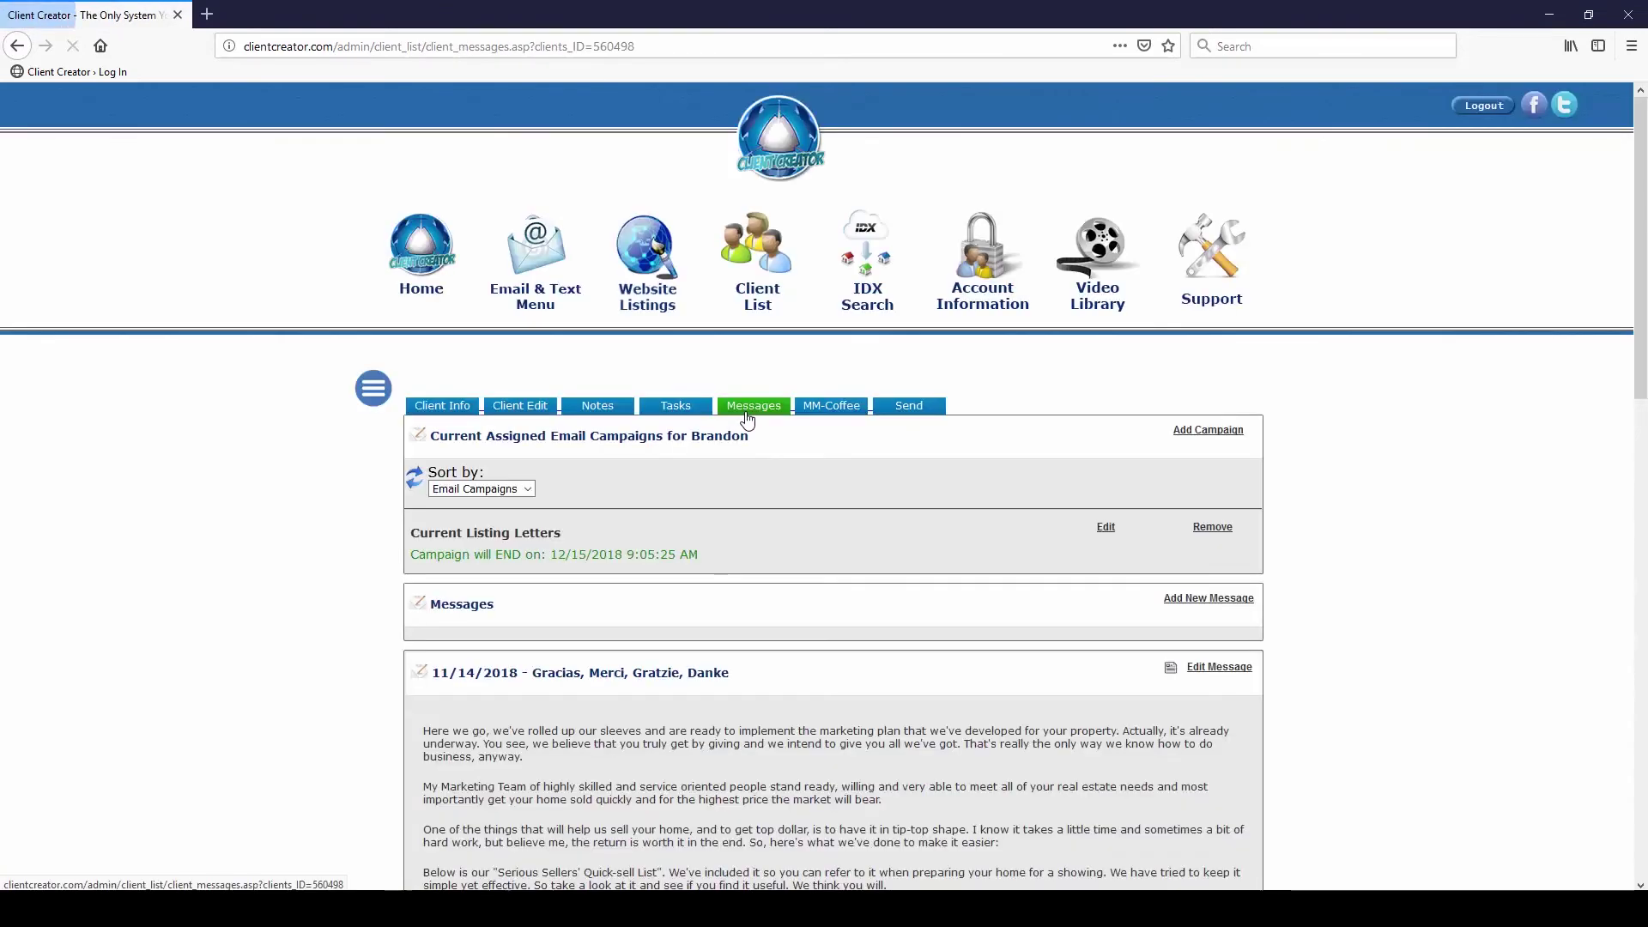
scroll(806, 469, down, 2)
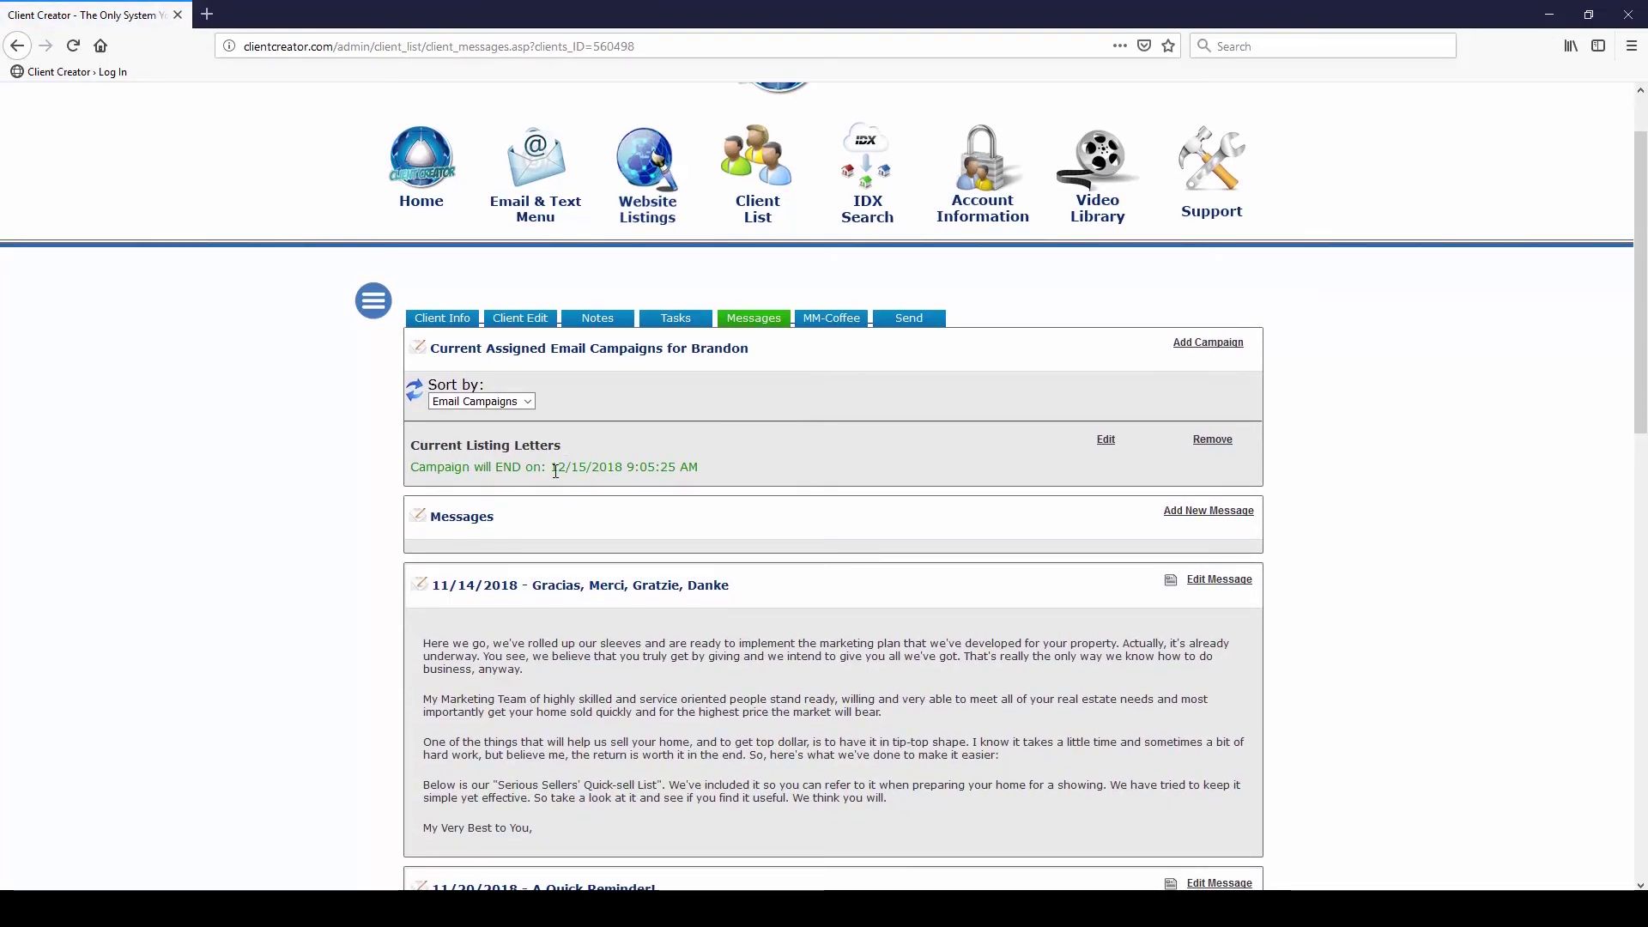
scroll(596, 465, down, 4)
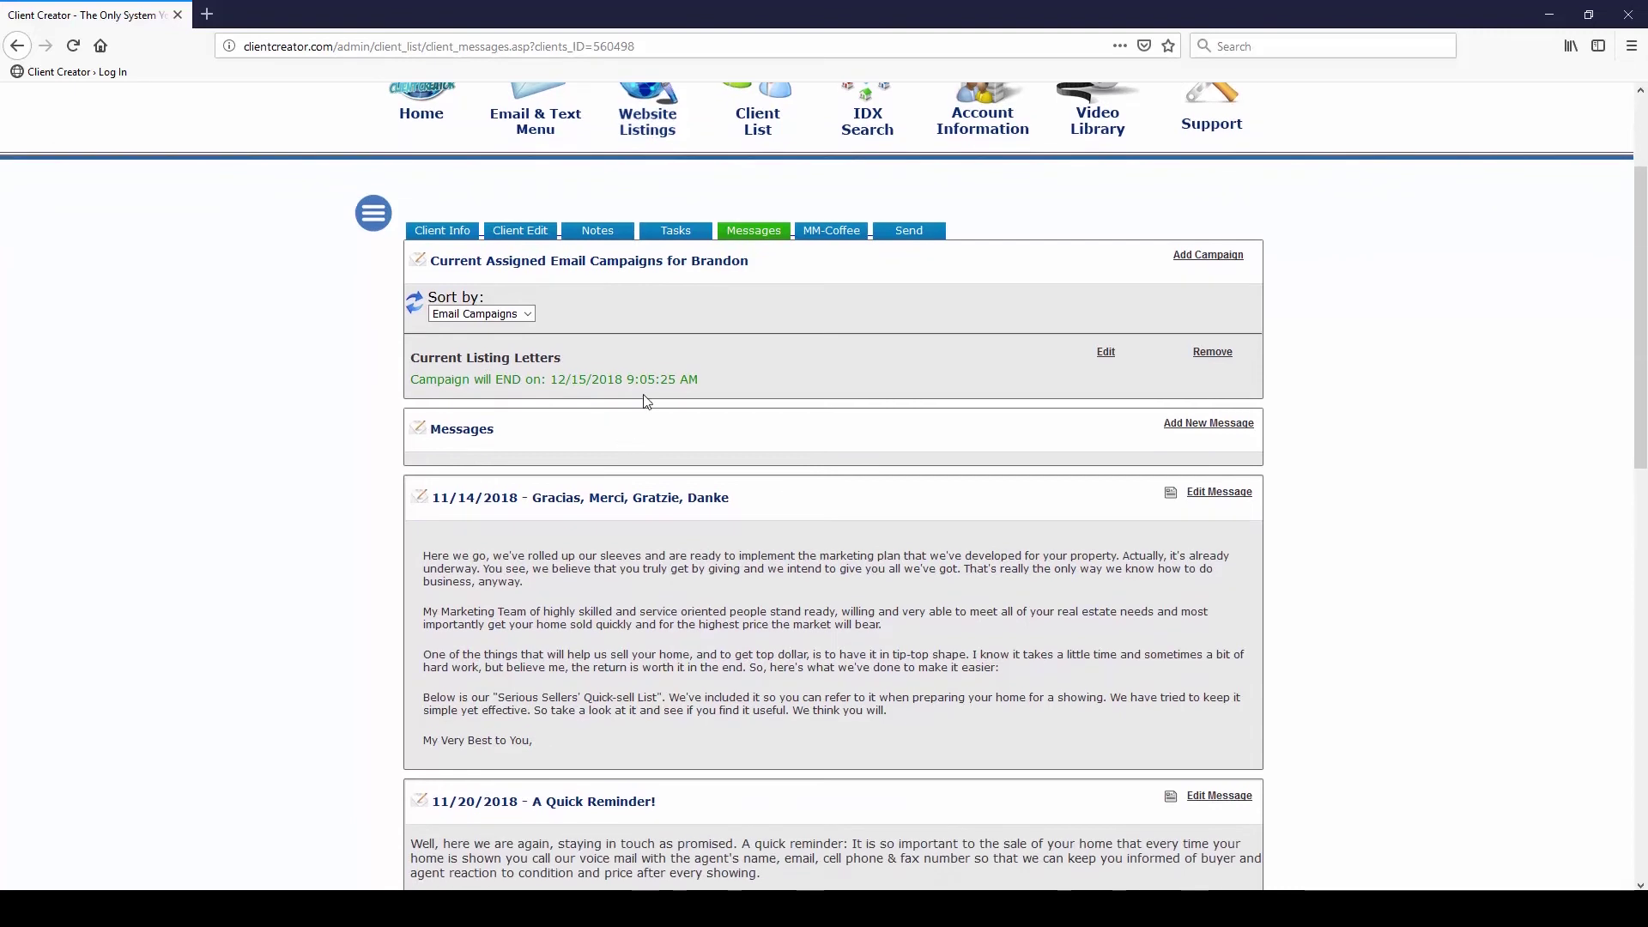
scroll(642, 359, down, 2)
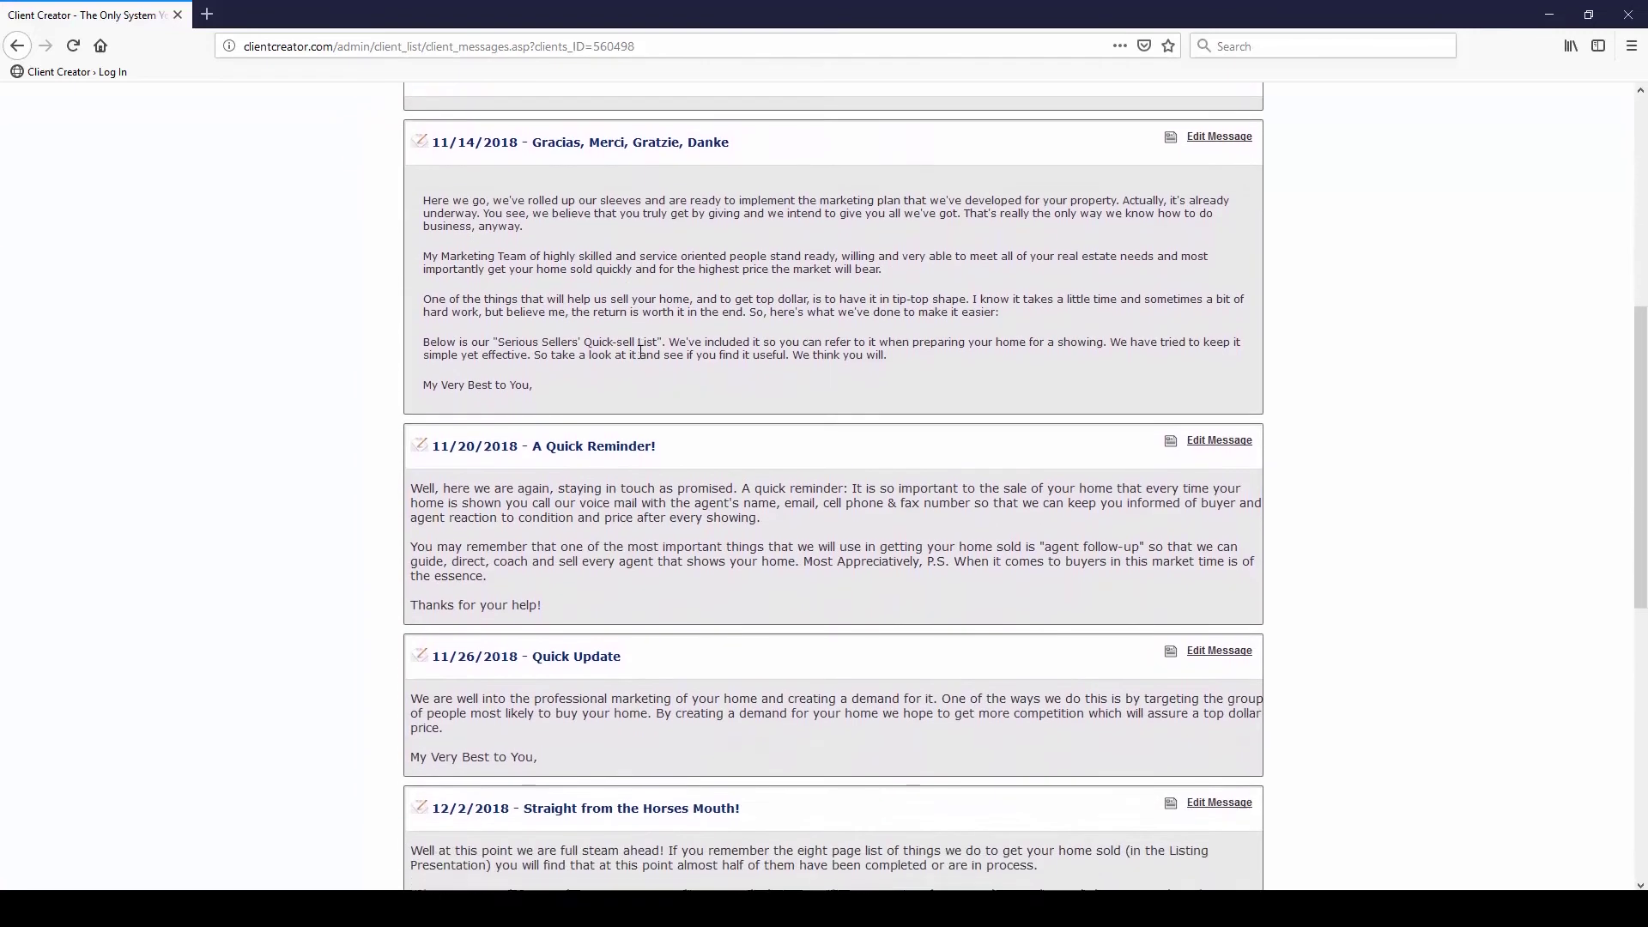
scroll(638, 356, down, 2)
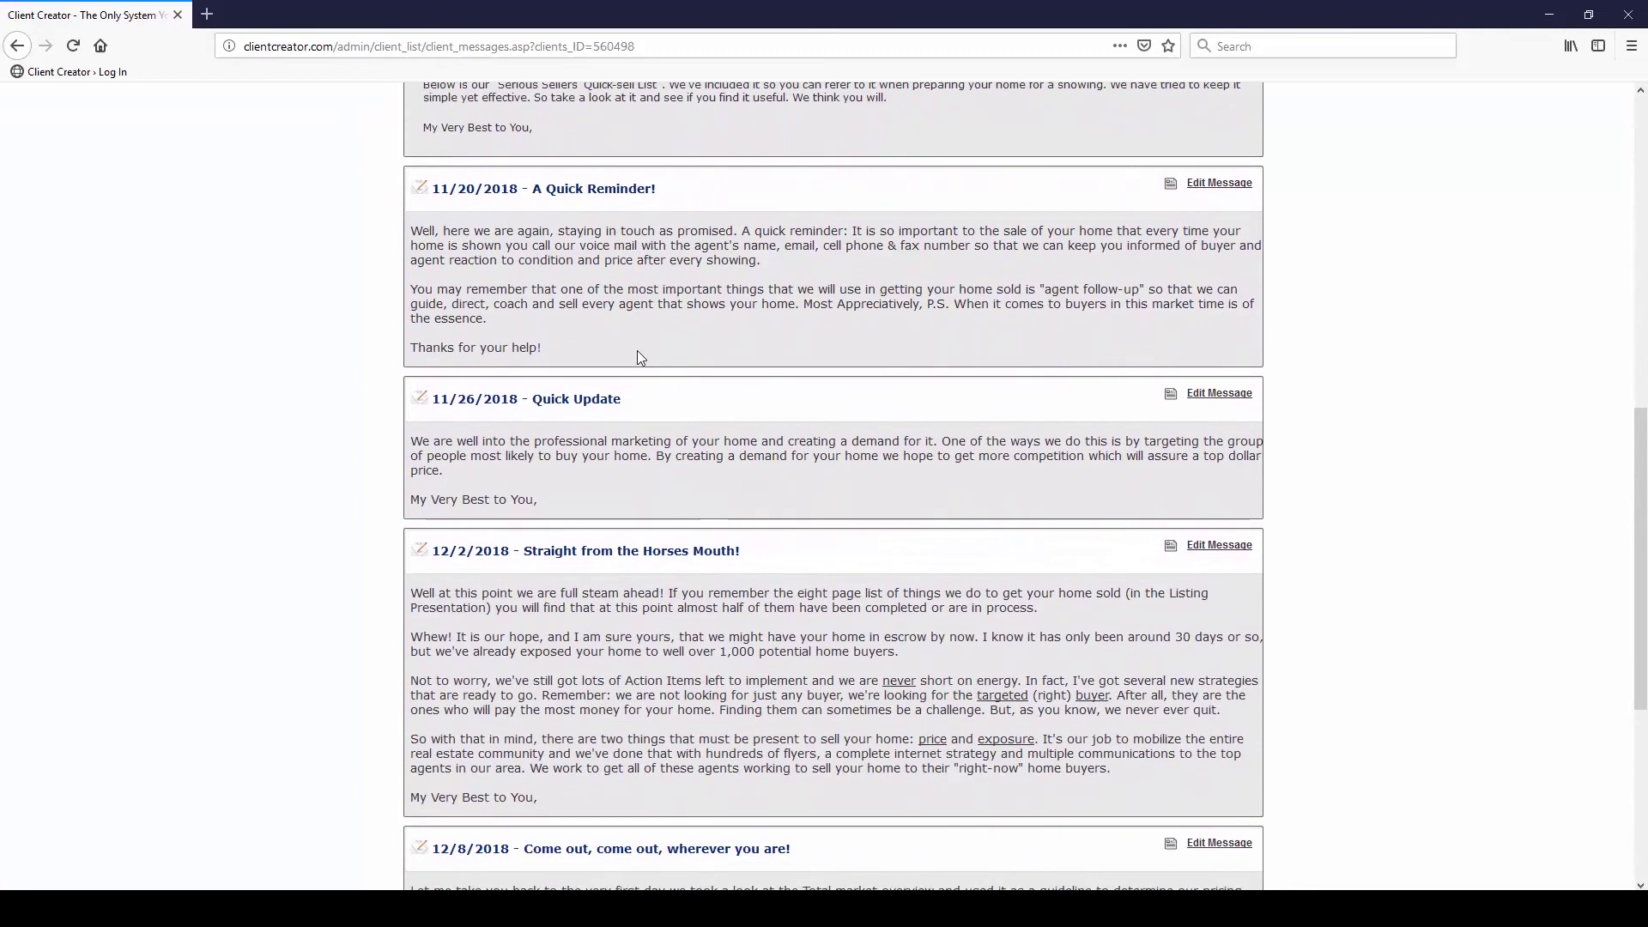
scroll(639, 356, down, 2)
scroll(638, 356, down, 2)
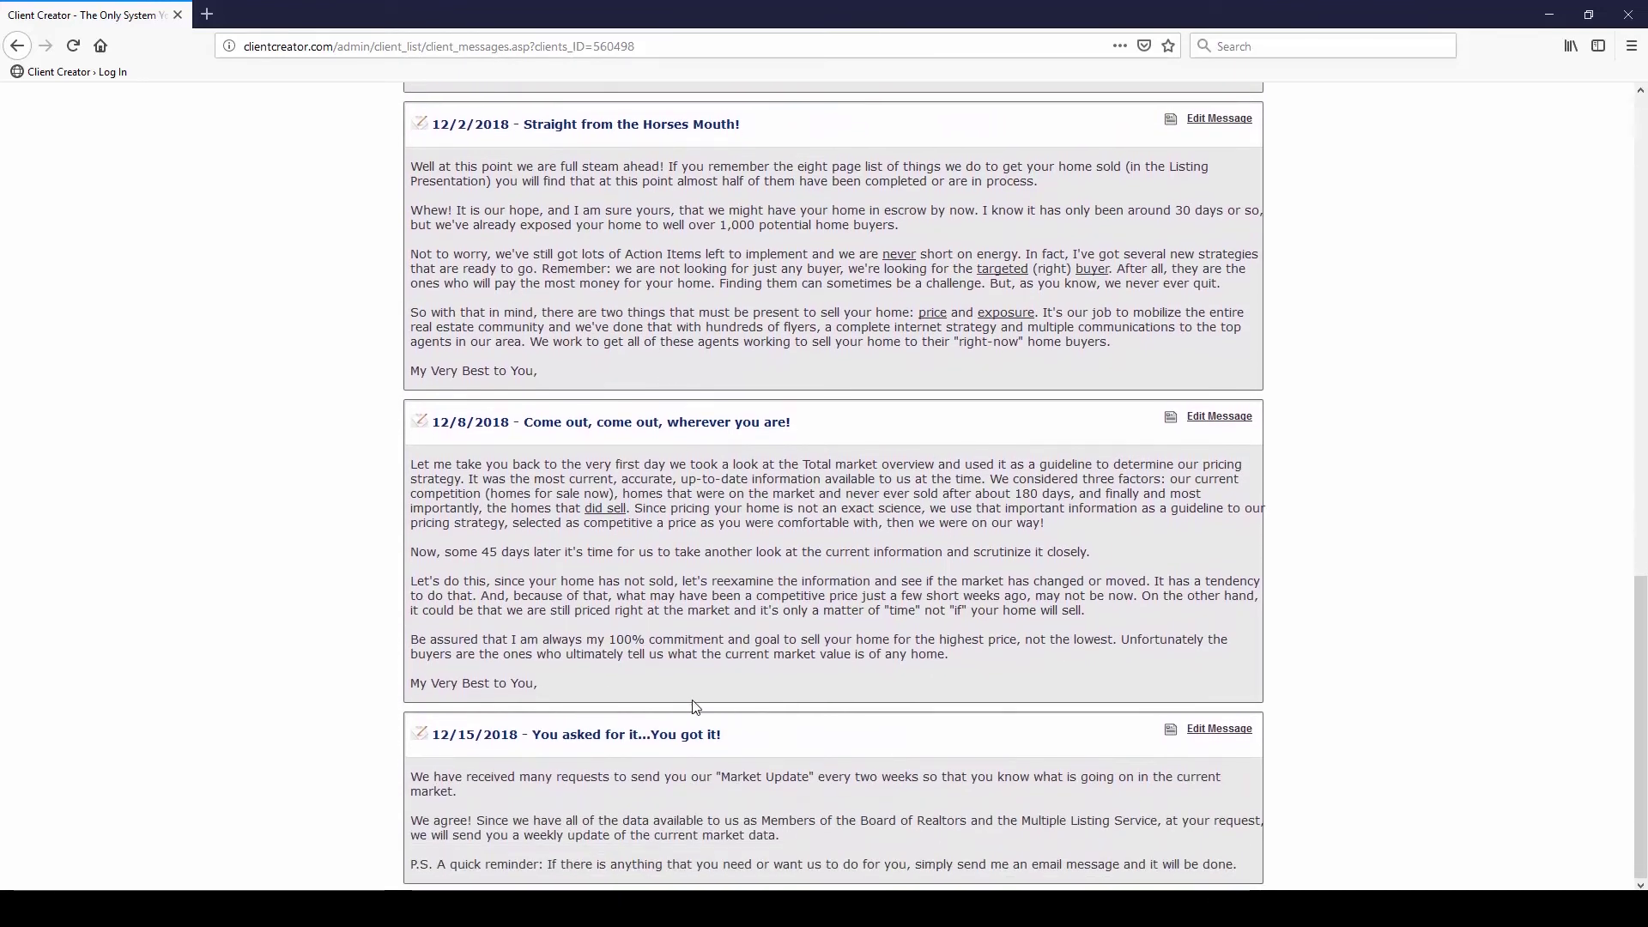
scroll(695, 707, up, 15)
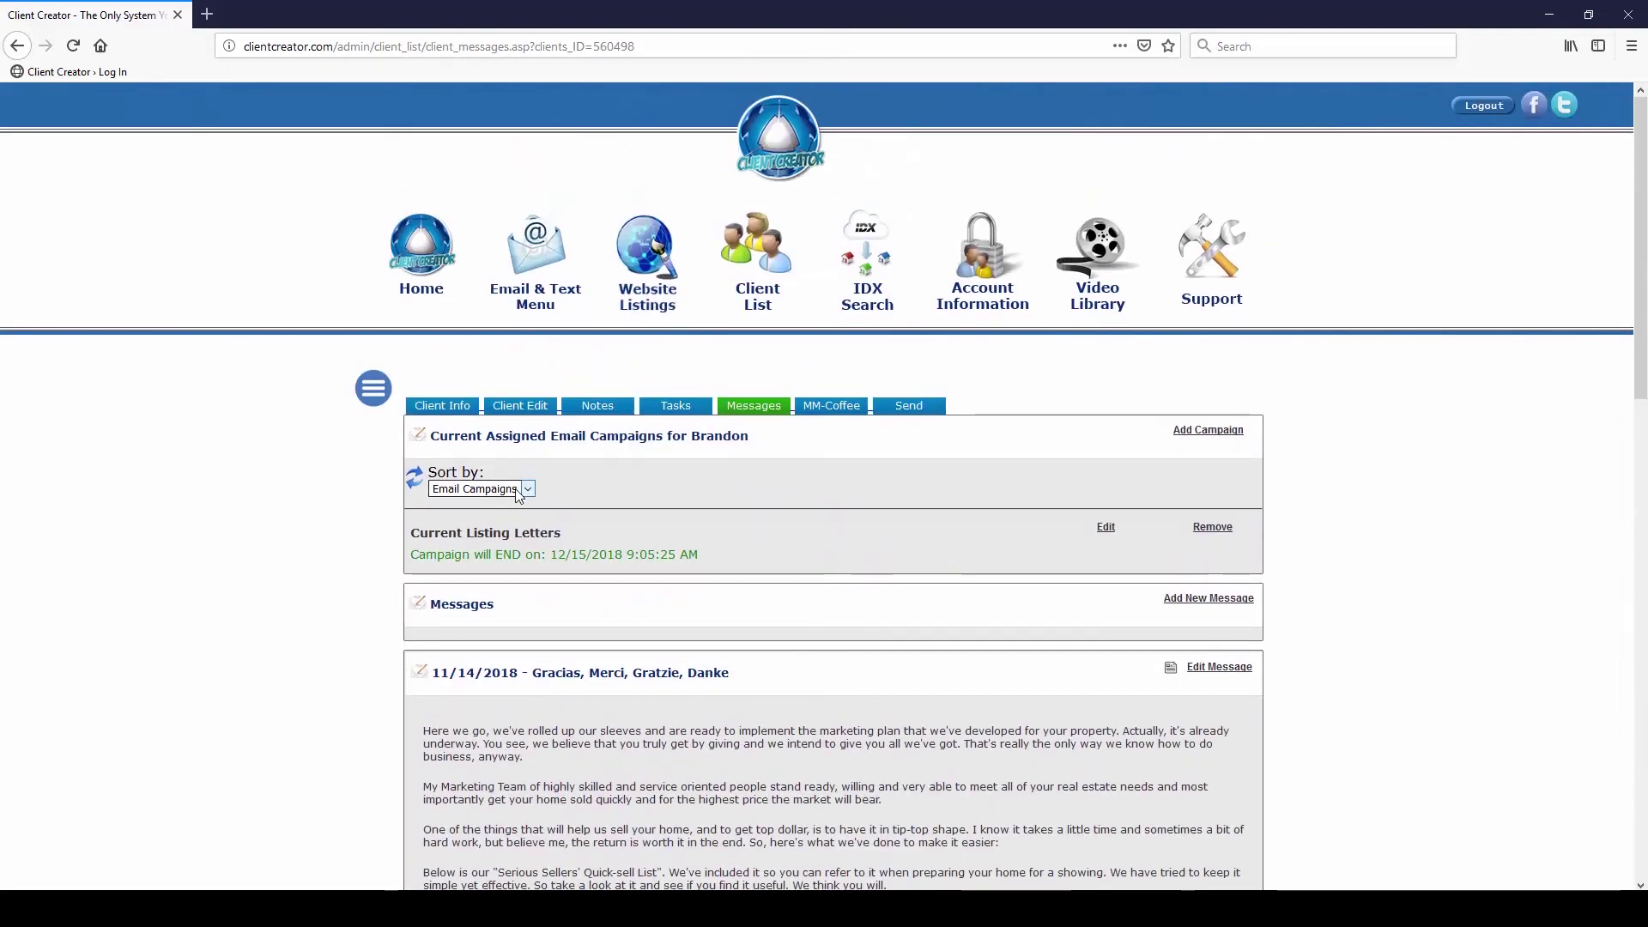
Assign the 4-step Home Buyer email campaign and Buyer Text Message Campaign to the client, then reload
click(518, 490)
click(636, 496)
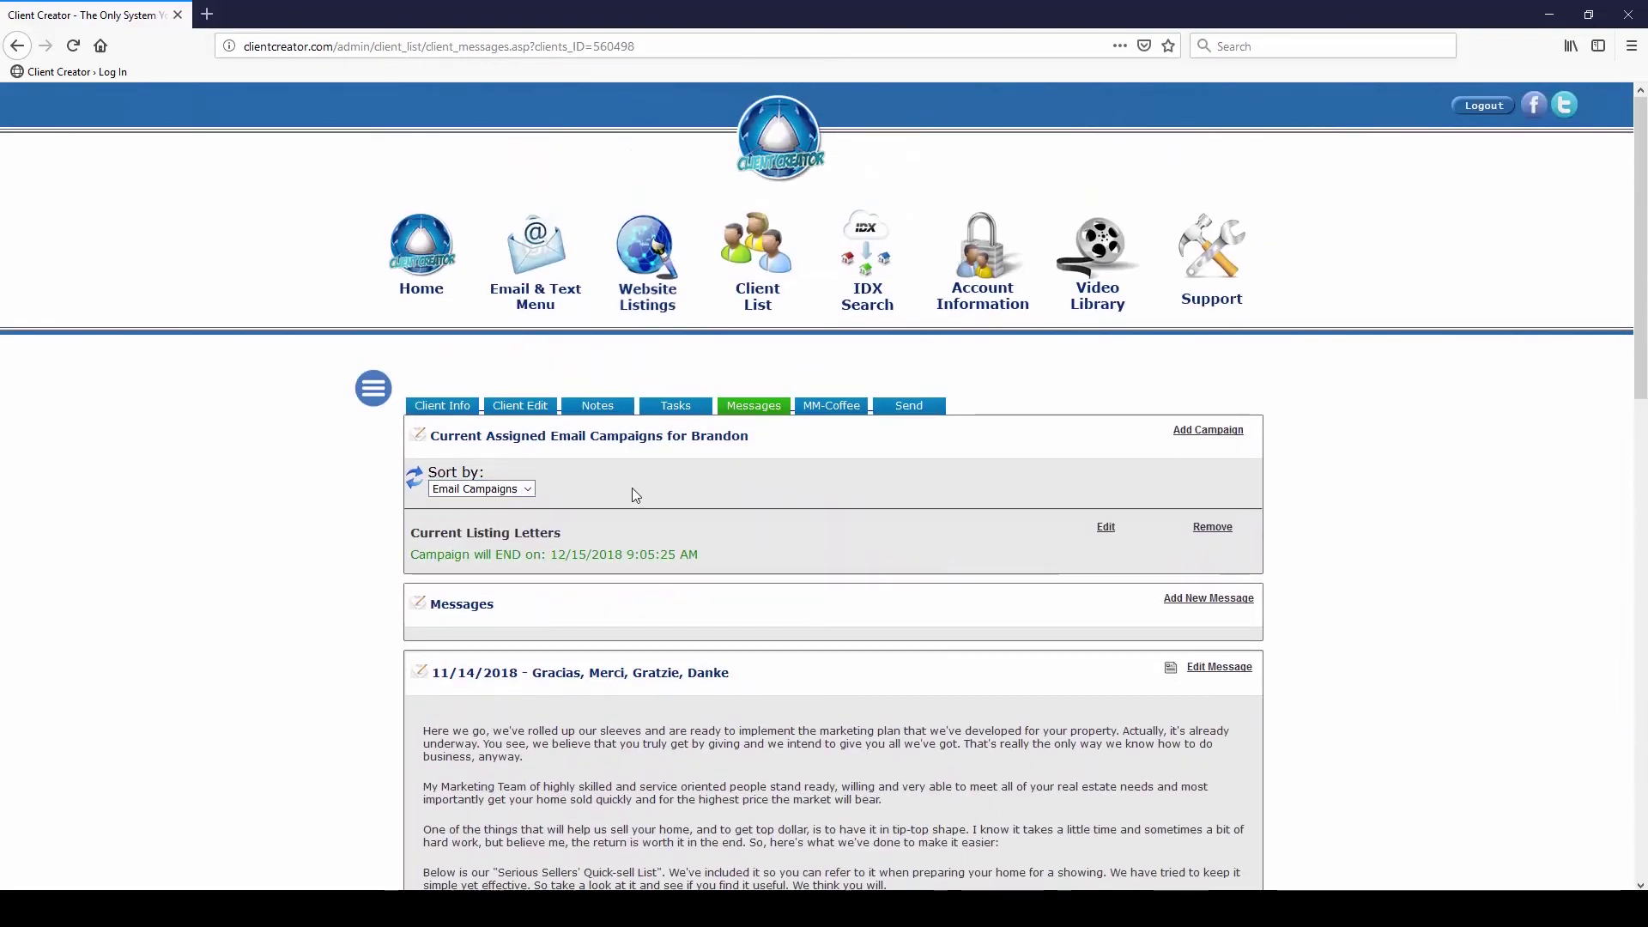
click(1206, 430)
click(660, 435)
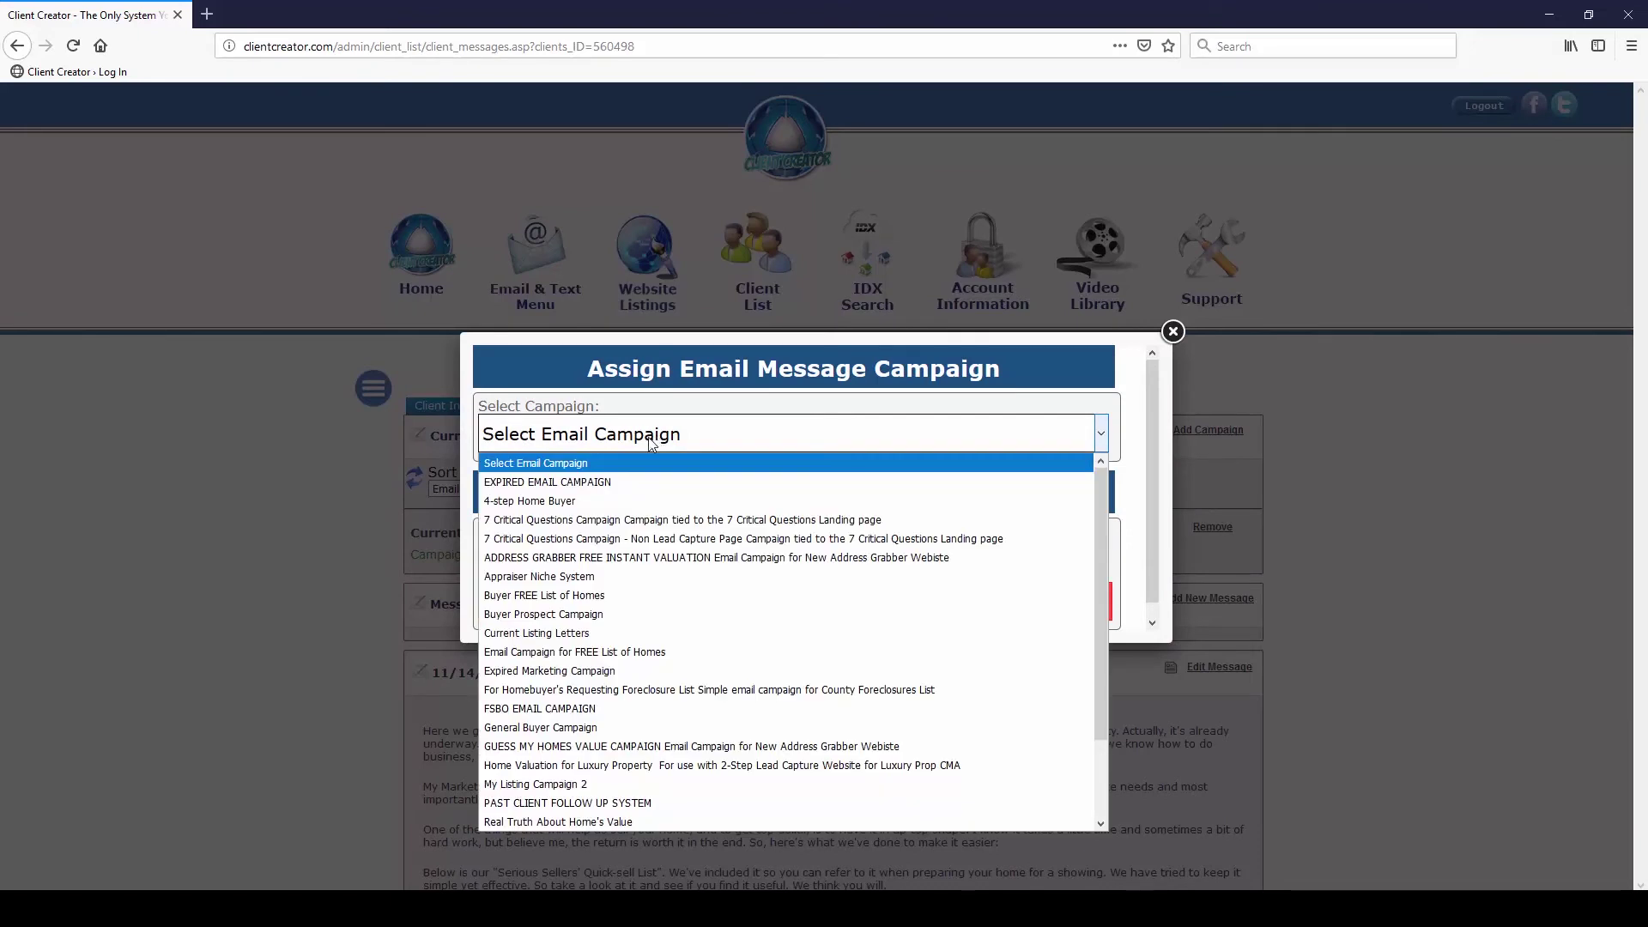
click(594, 502)
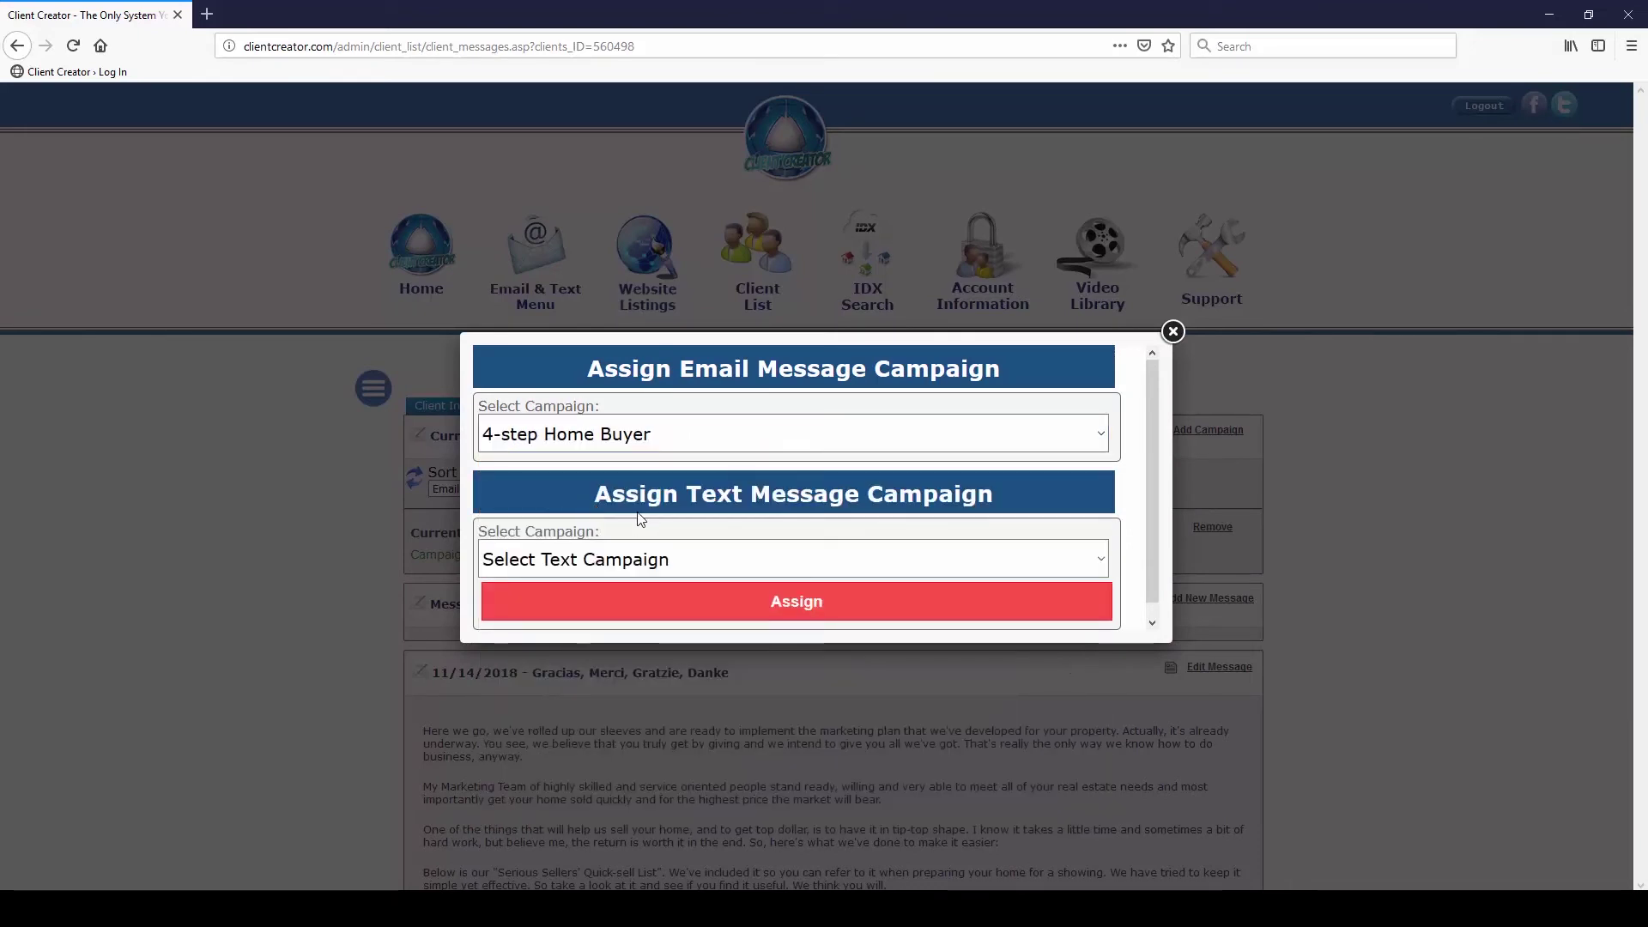
click(707, 566)
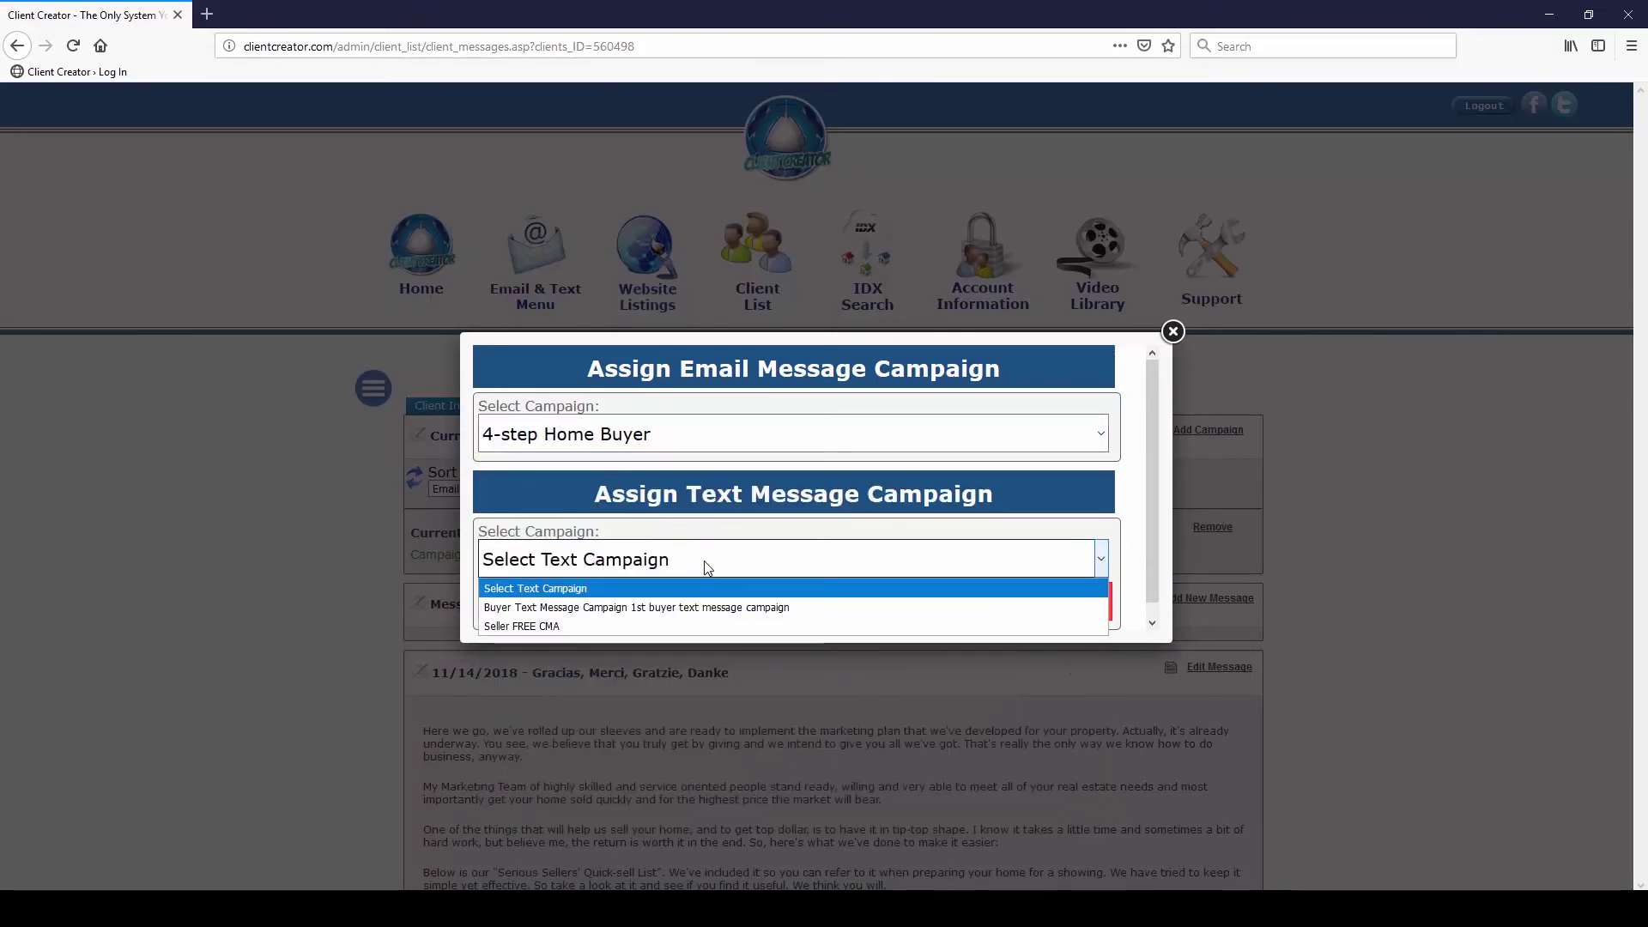
click(668, 610)
click(774, 594)
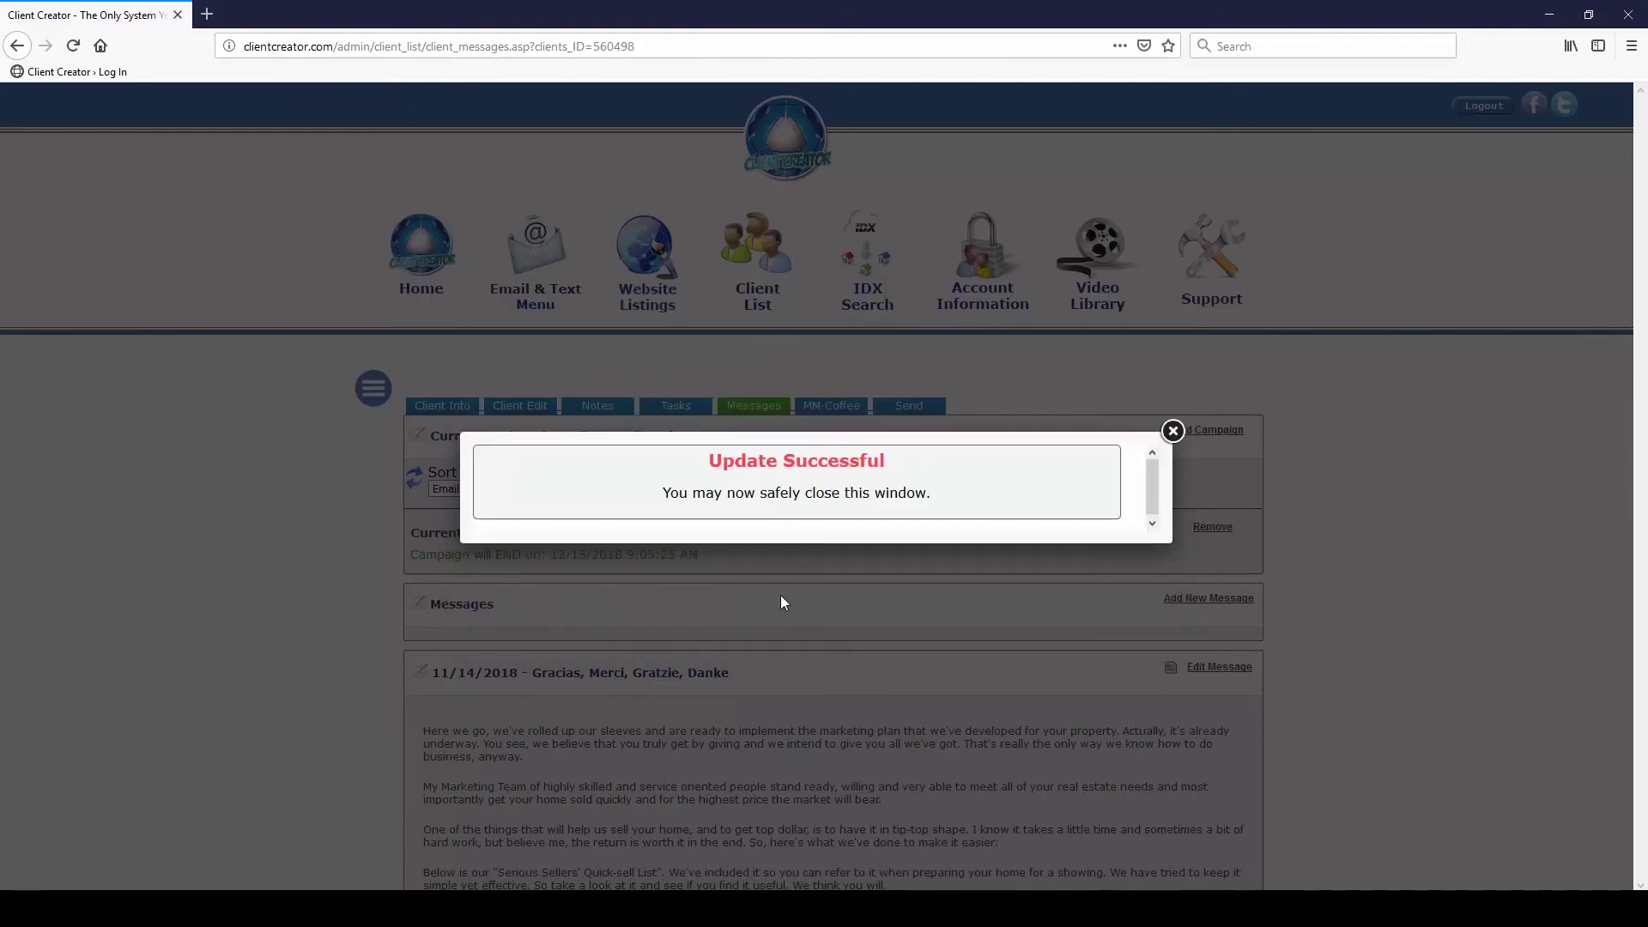
click(1172, 430)
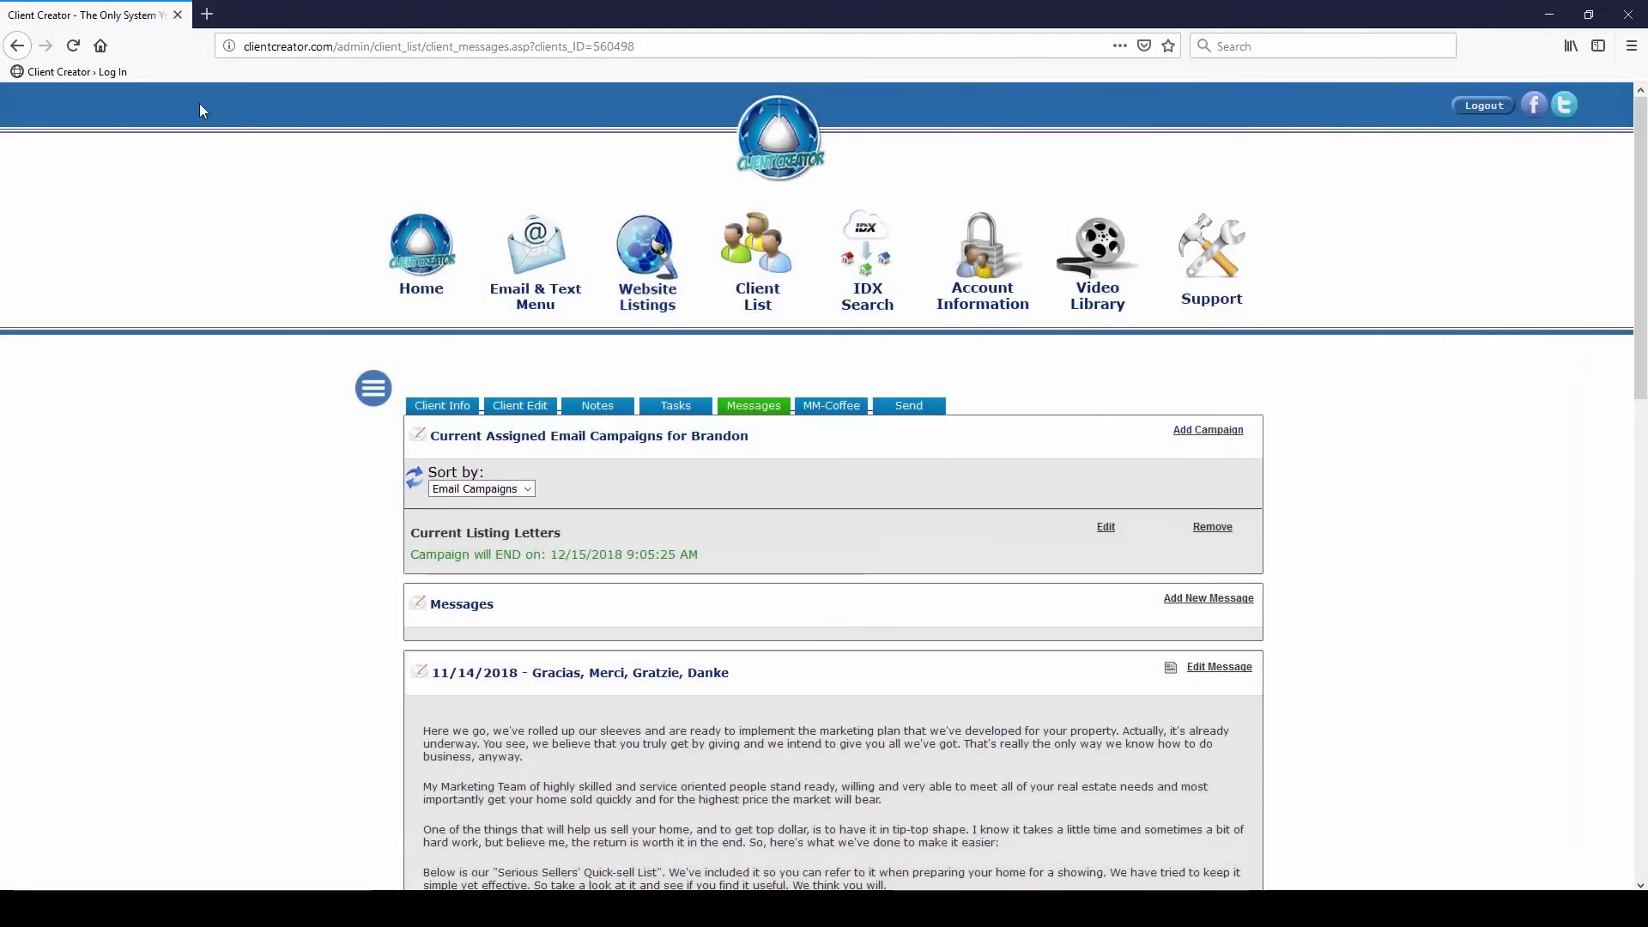
click(73, 45)
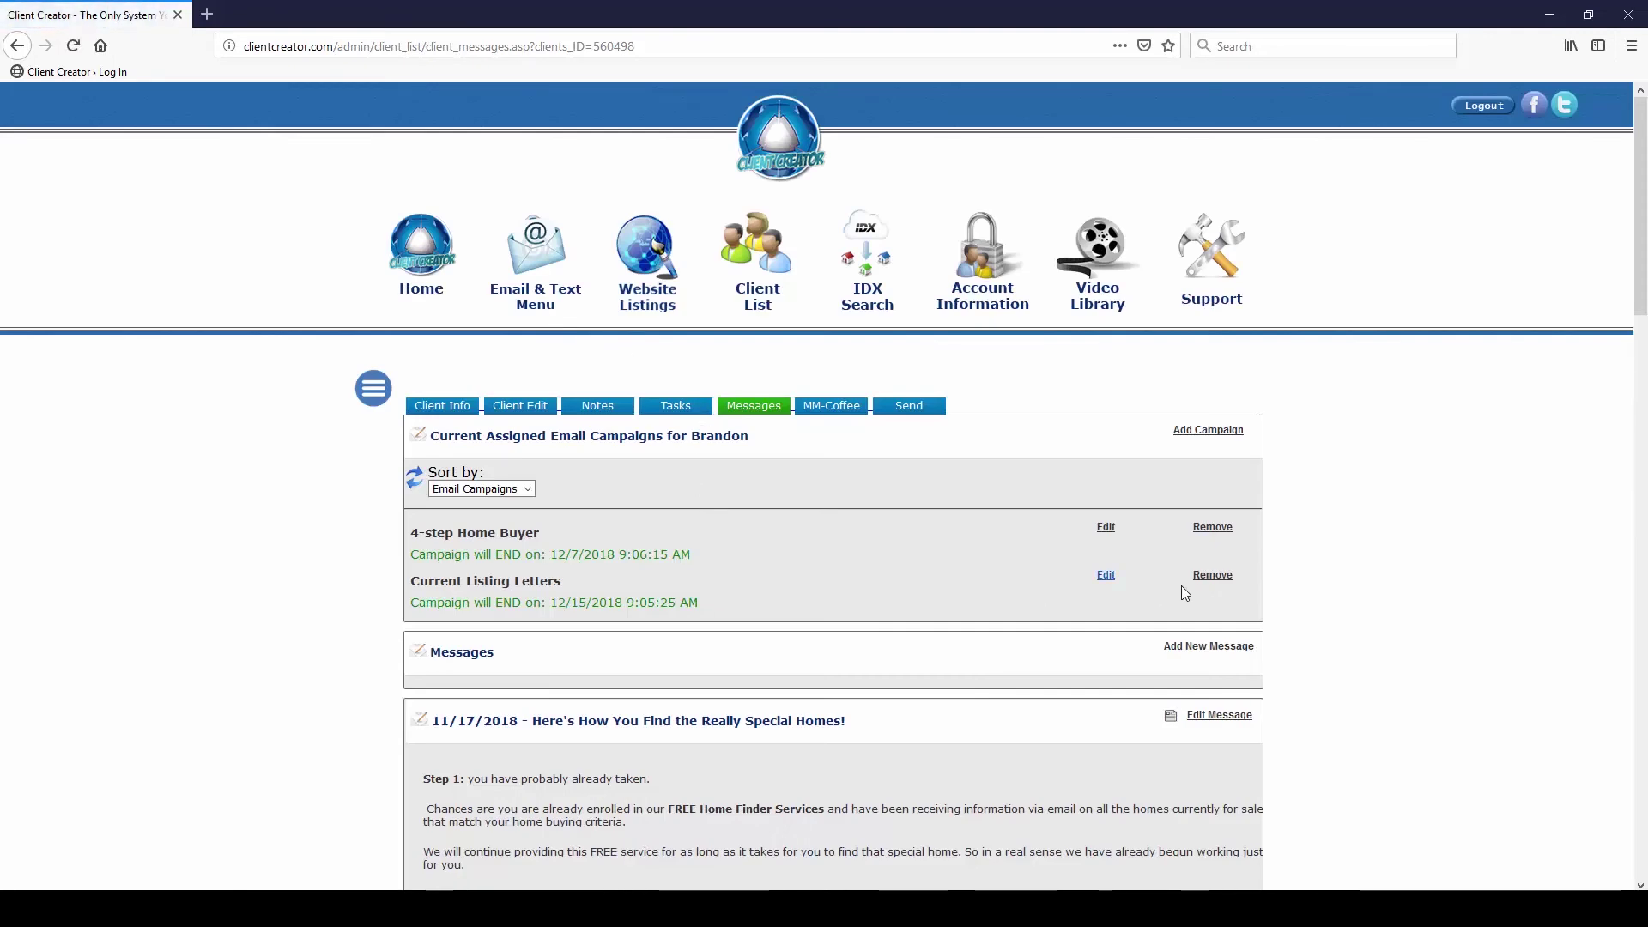
Remove Current Listing Letters from the client, leaving only 4-step Home Buyer ending 12/7/2018
scroll(575, 546, down, 3)
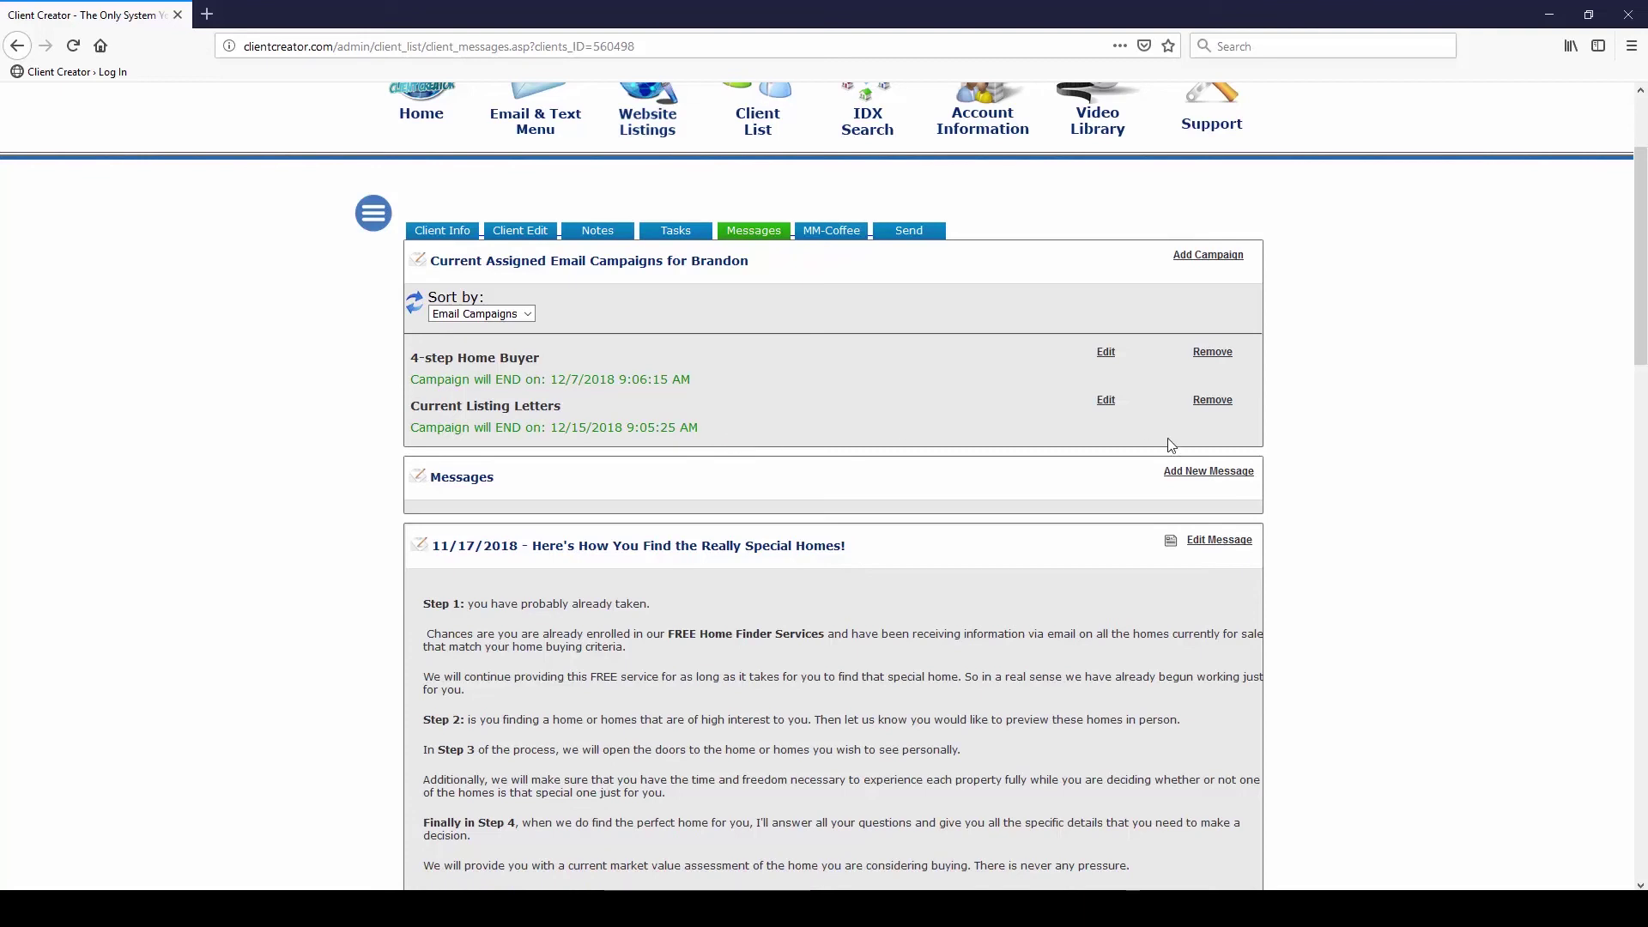
click(1212, 401)
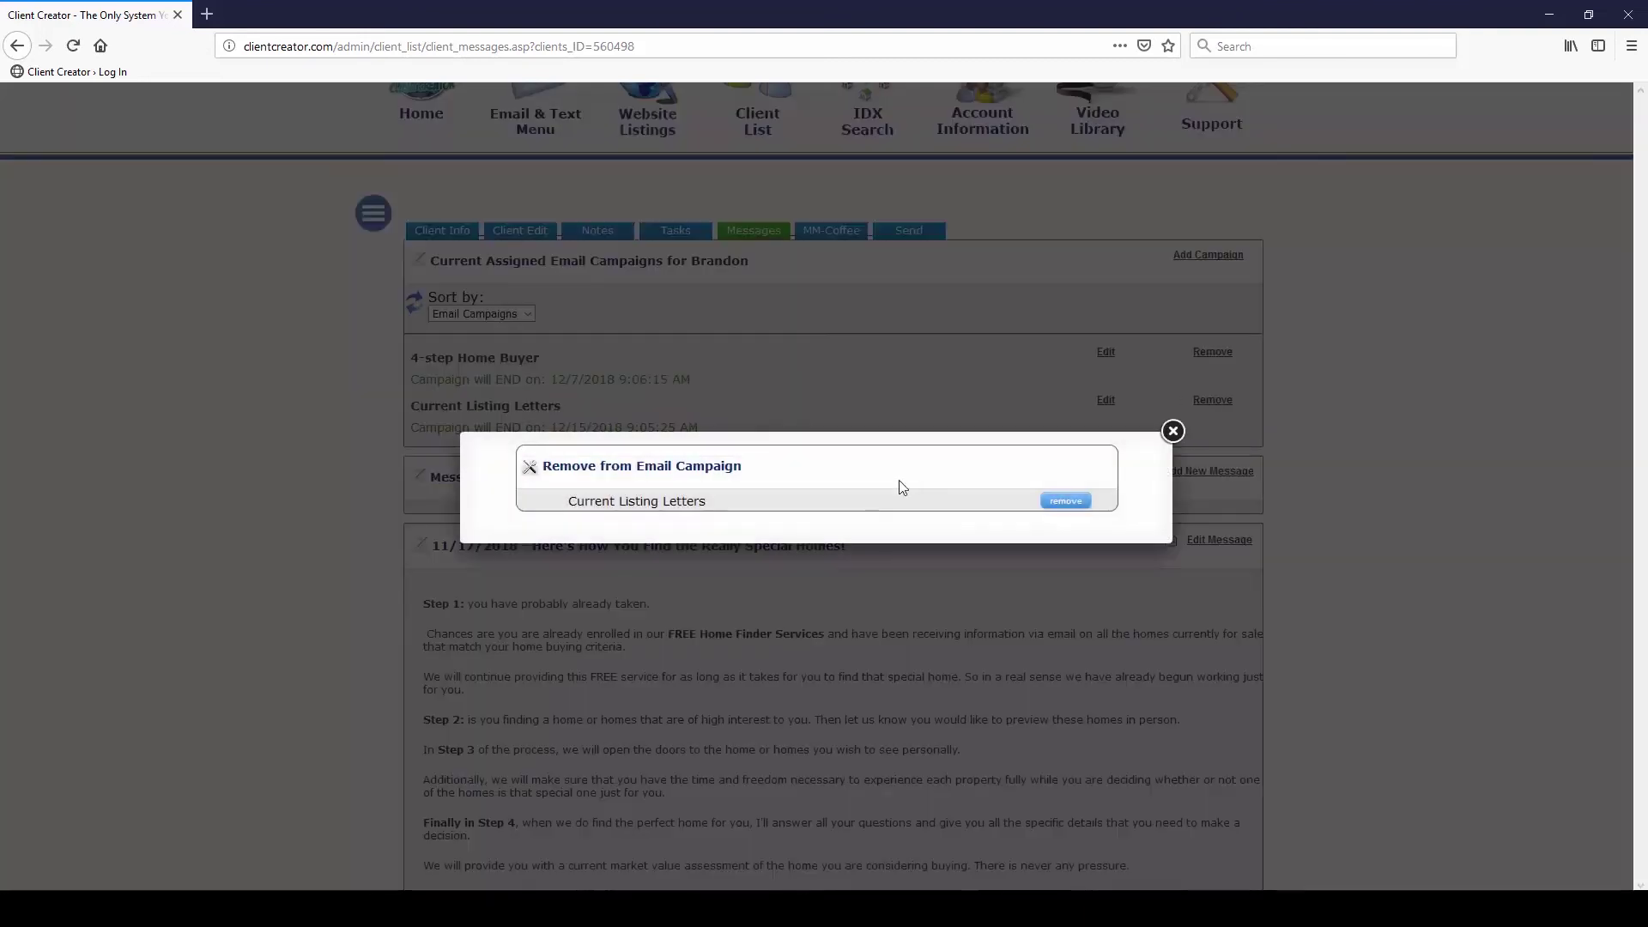
click(1065, 502)
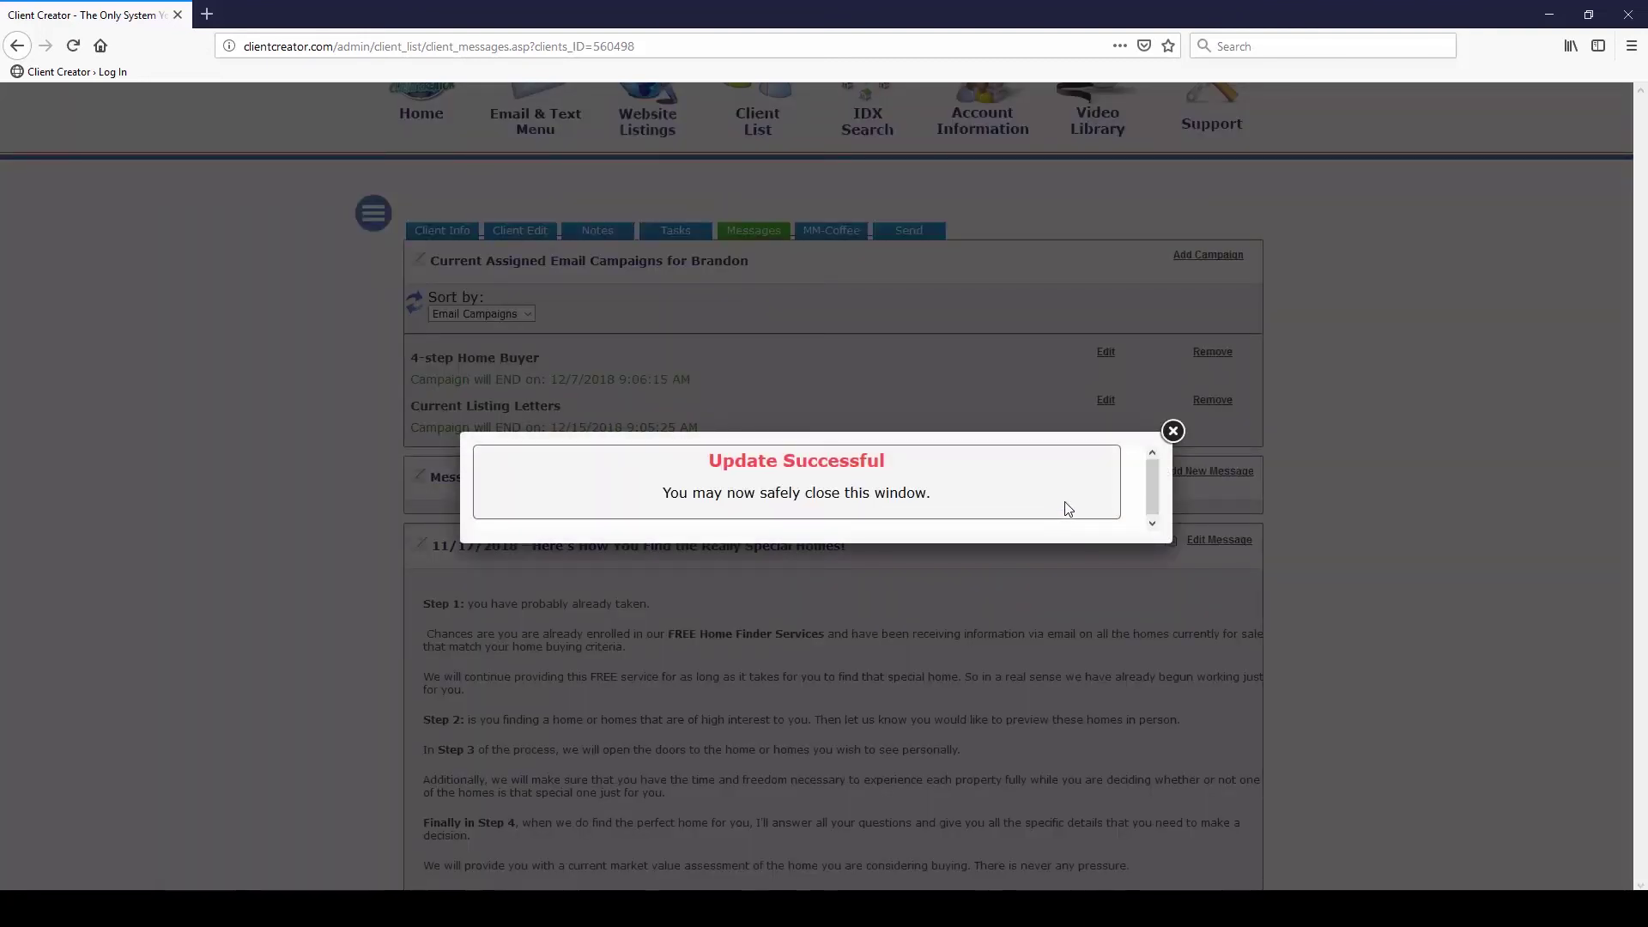
click(1173, 431)
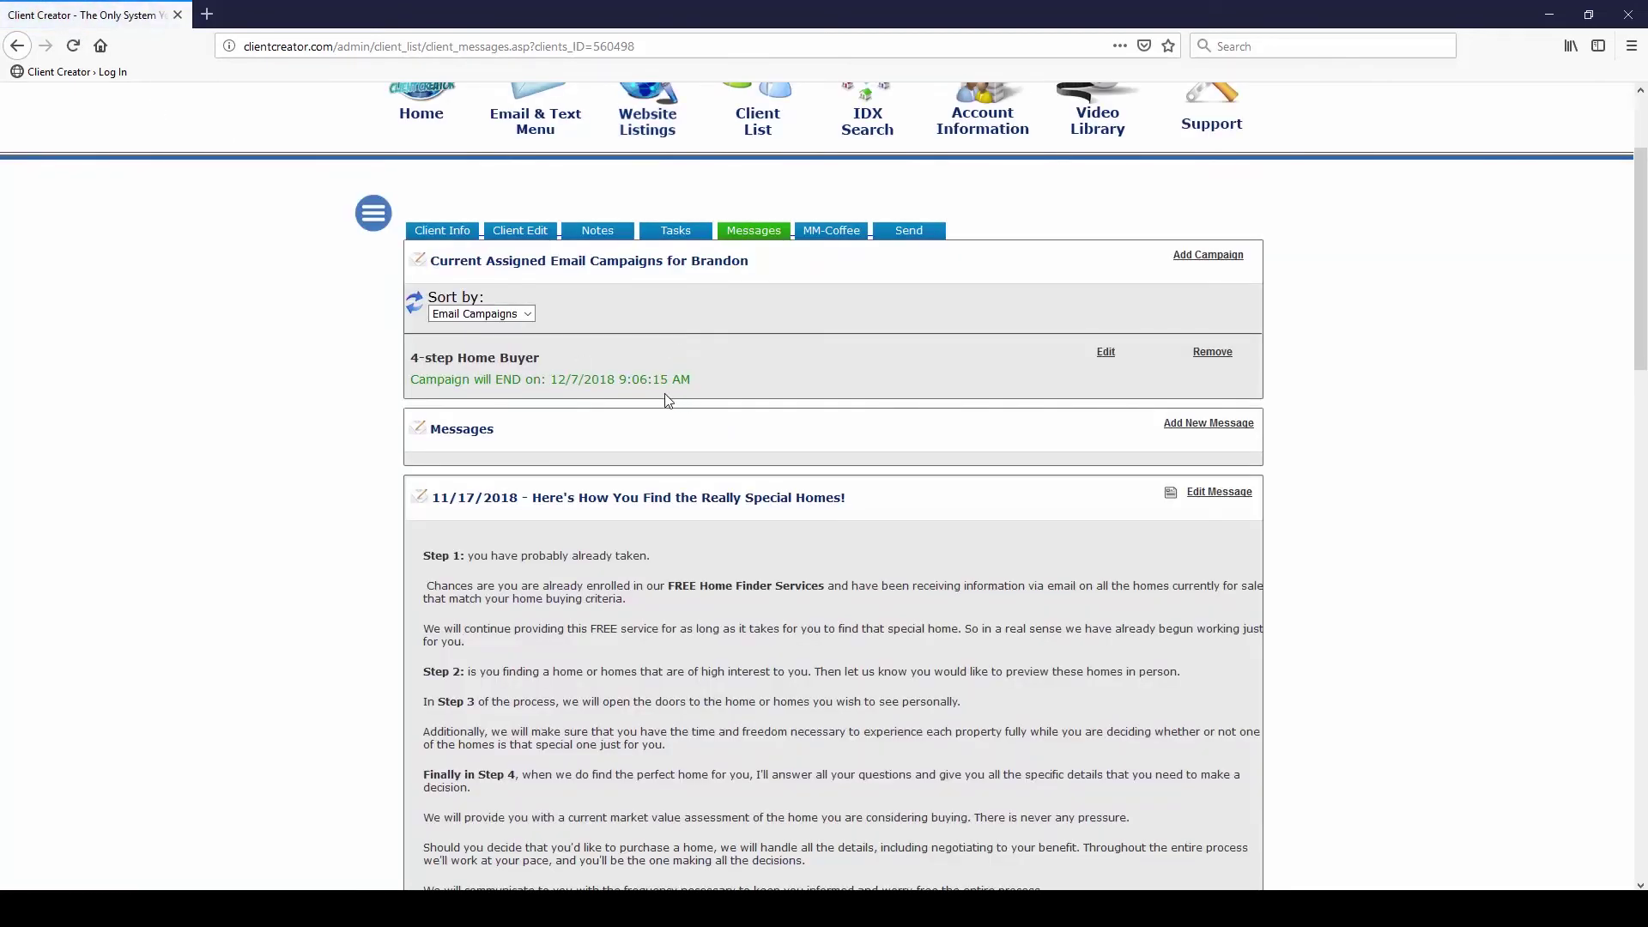
scroll(672, 401, down, 9)
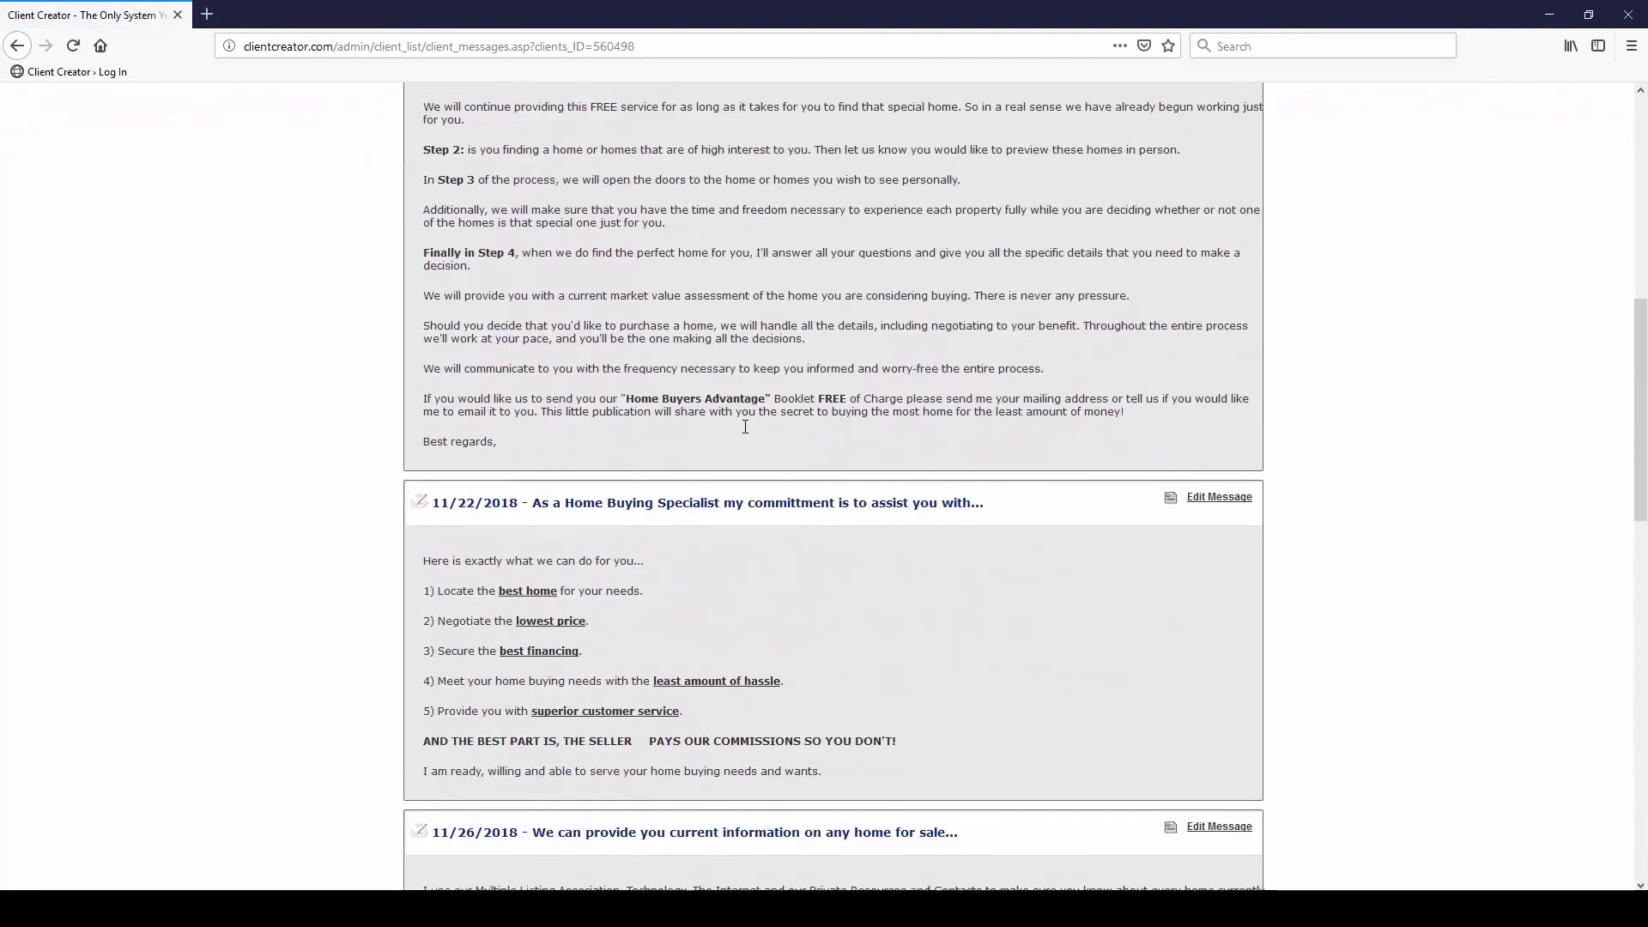
scroll(743, 430, down, 3)
scroll(743, 429, up, 11)
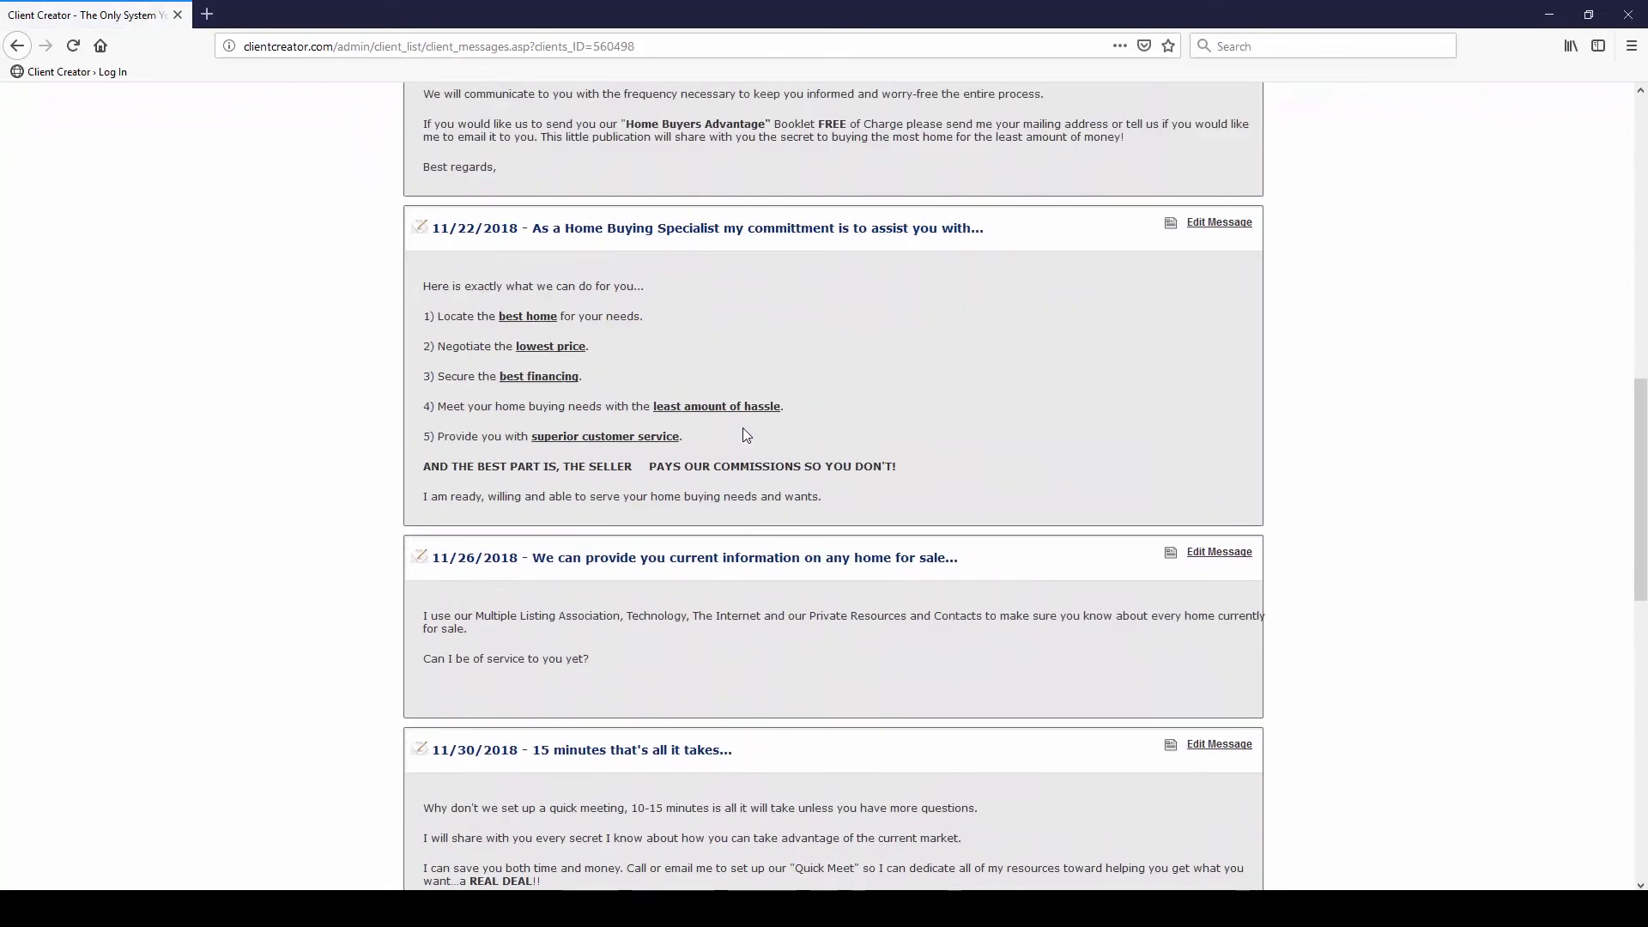
scroll(743, 447, up, 3)
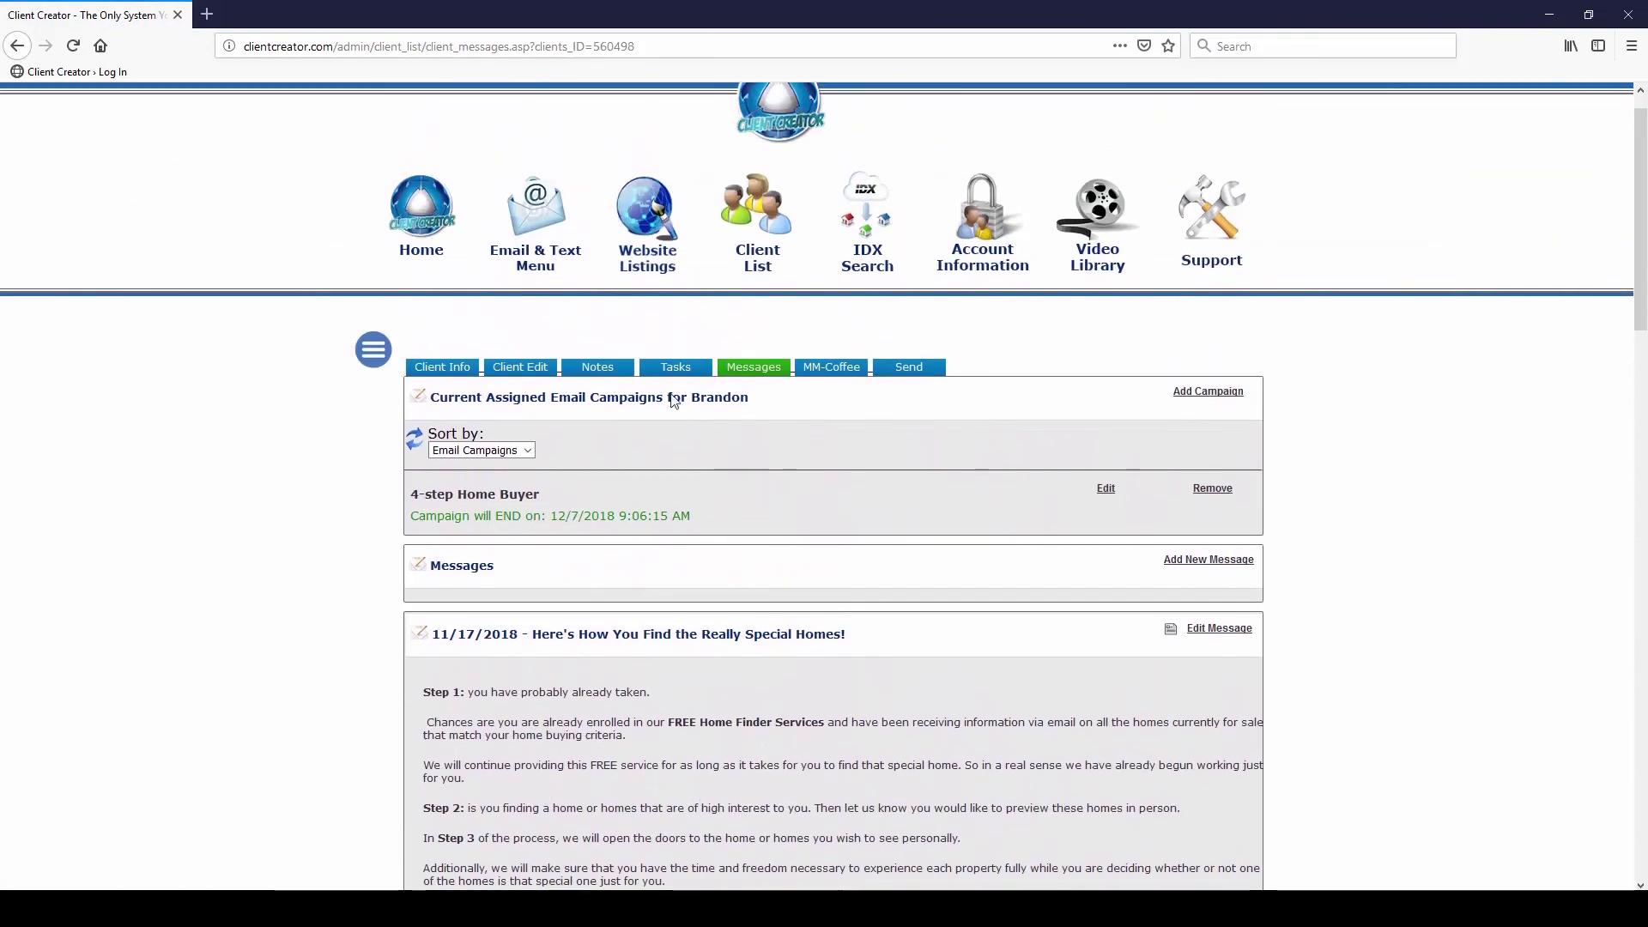
Add the new client back to Current Listing Letters through the campaign's Assign Client window
click(543, 293)
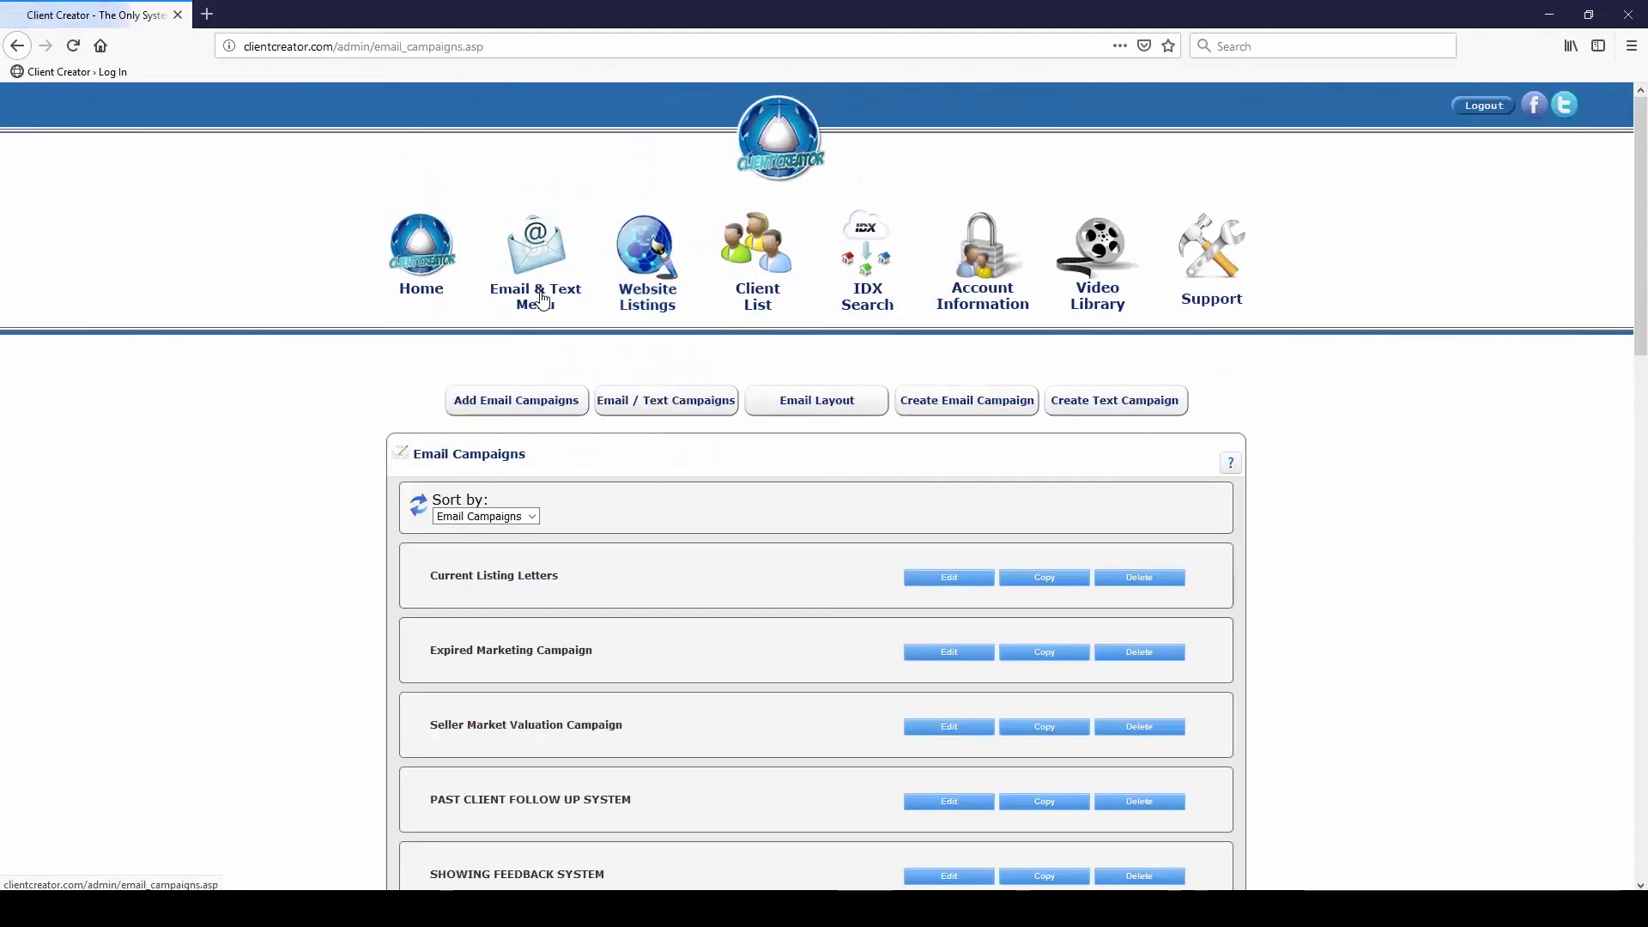
click(964, 586)
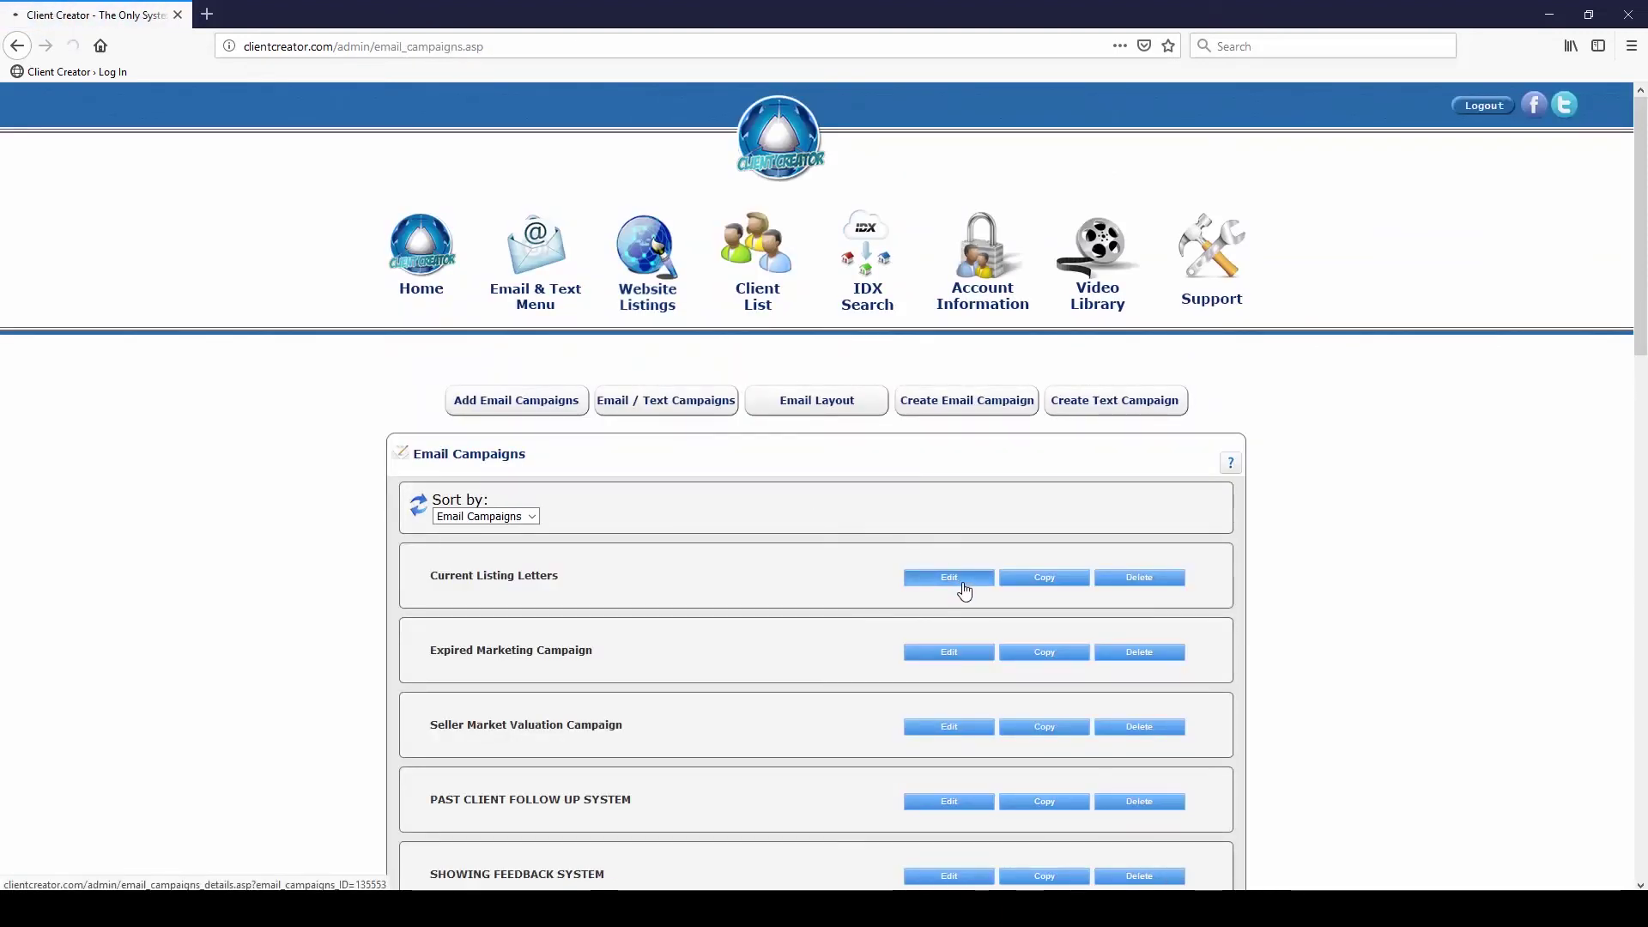
scroll(965, 587, down, 3)
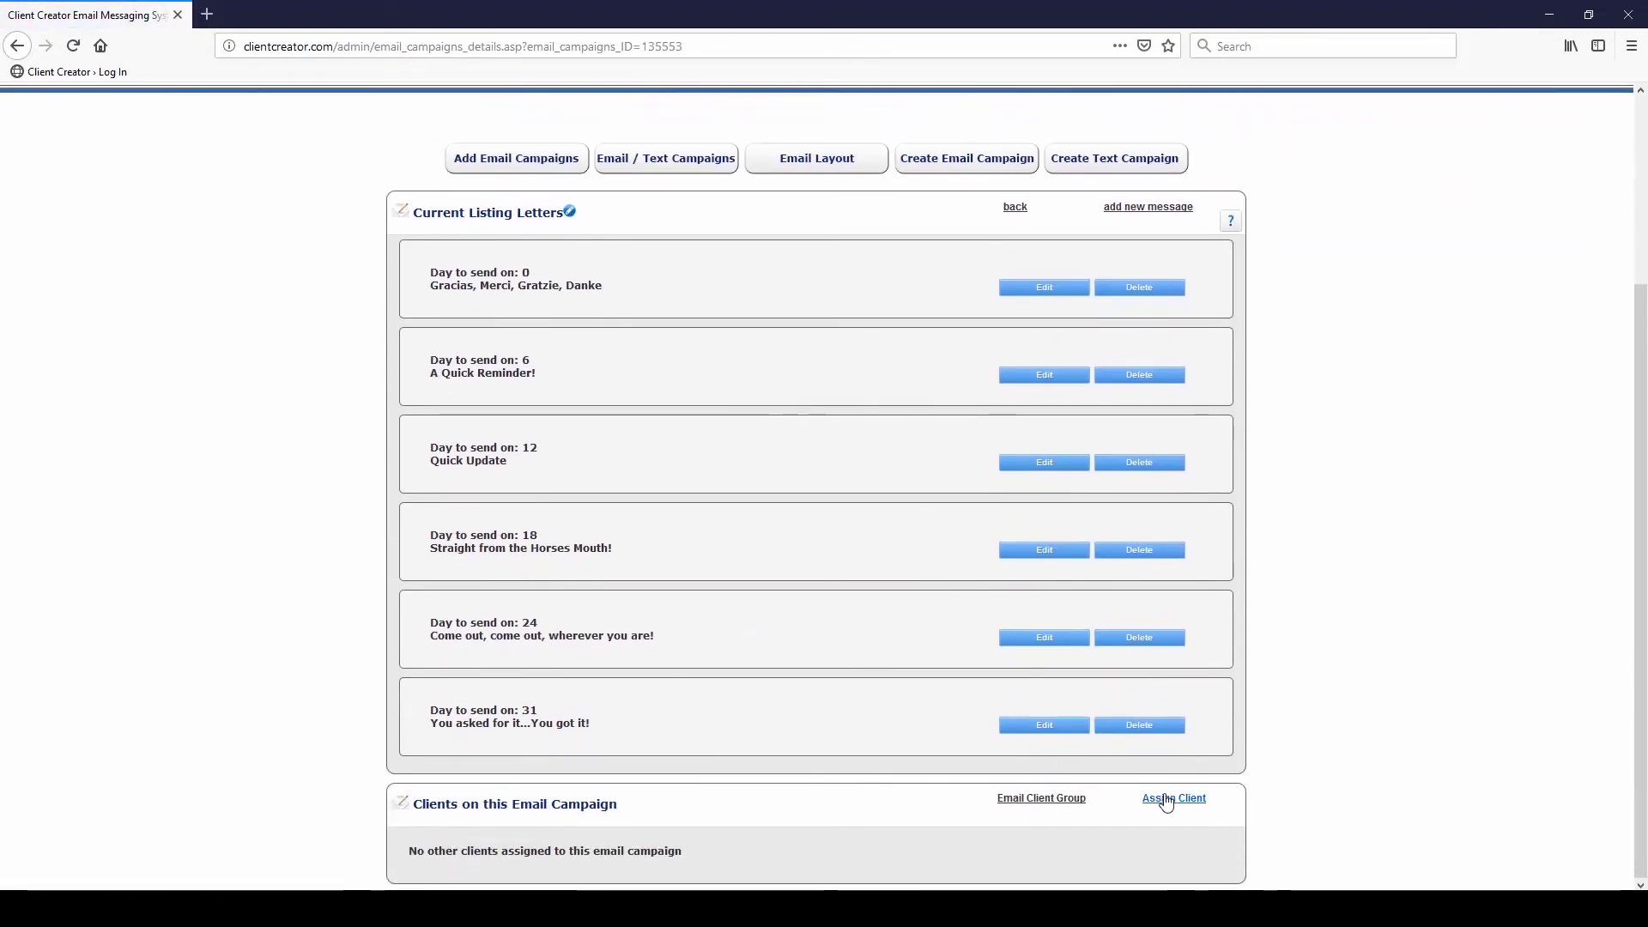
click(1164, 796)
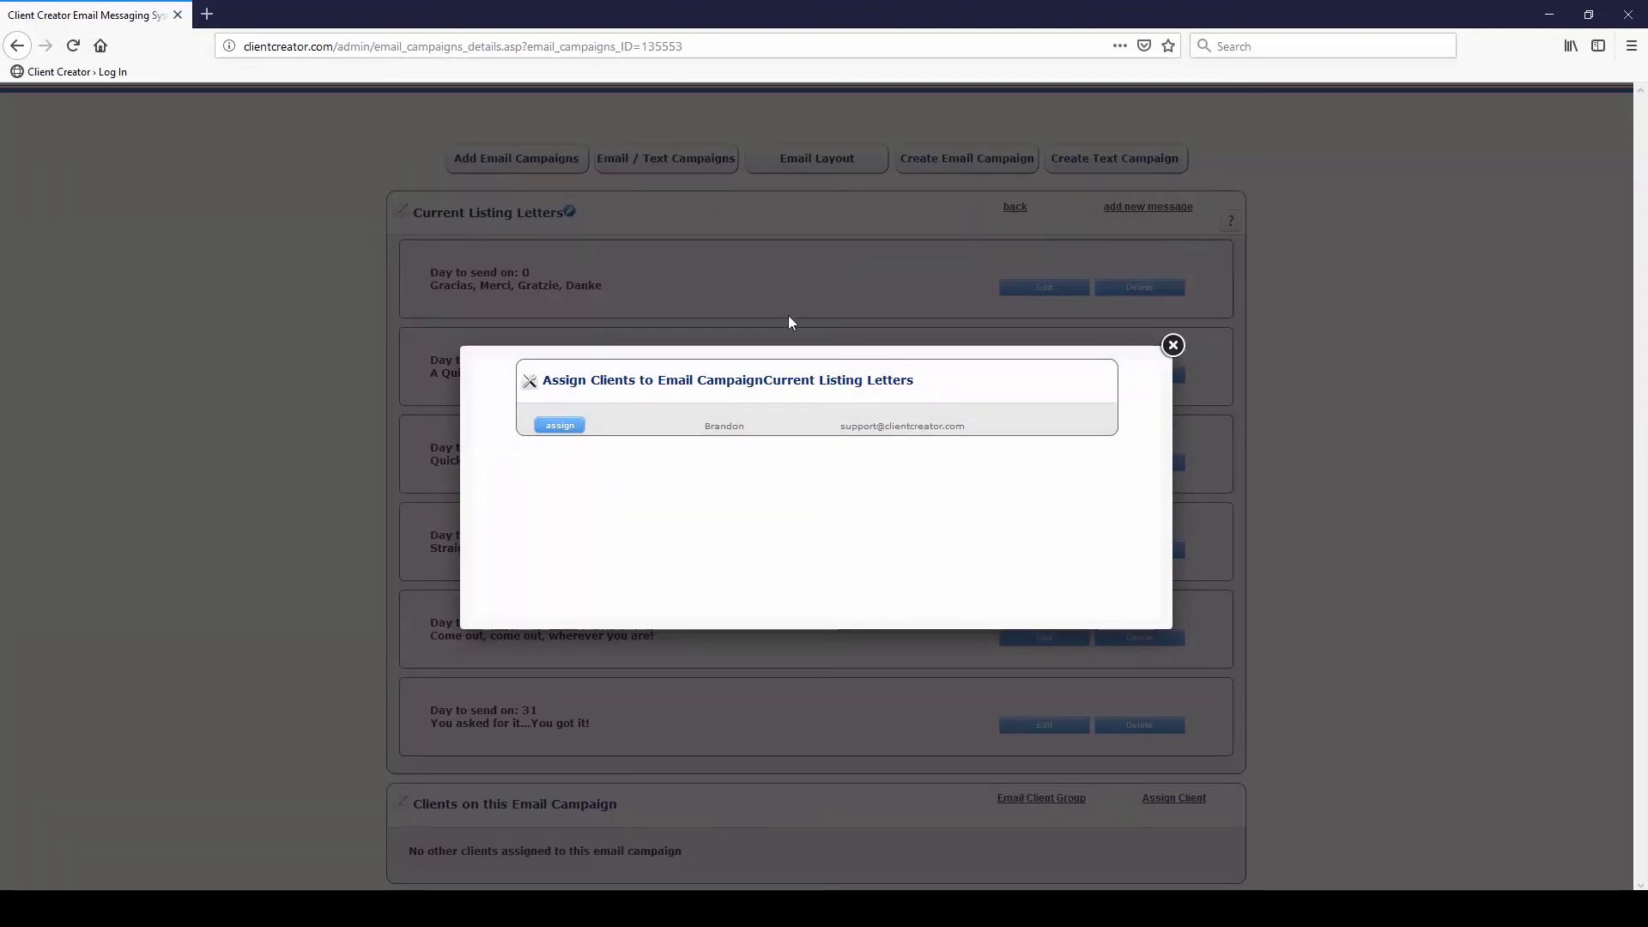
click(562, 427)
click(1173, 345)
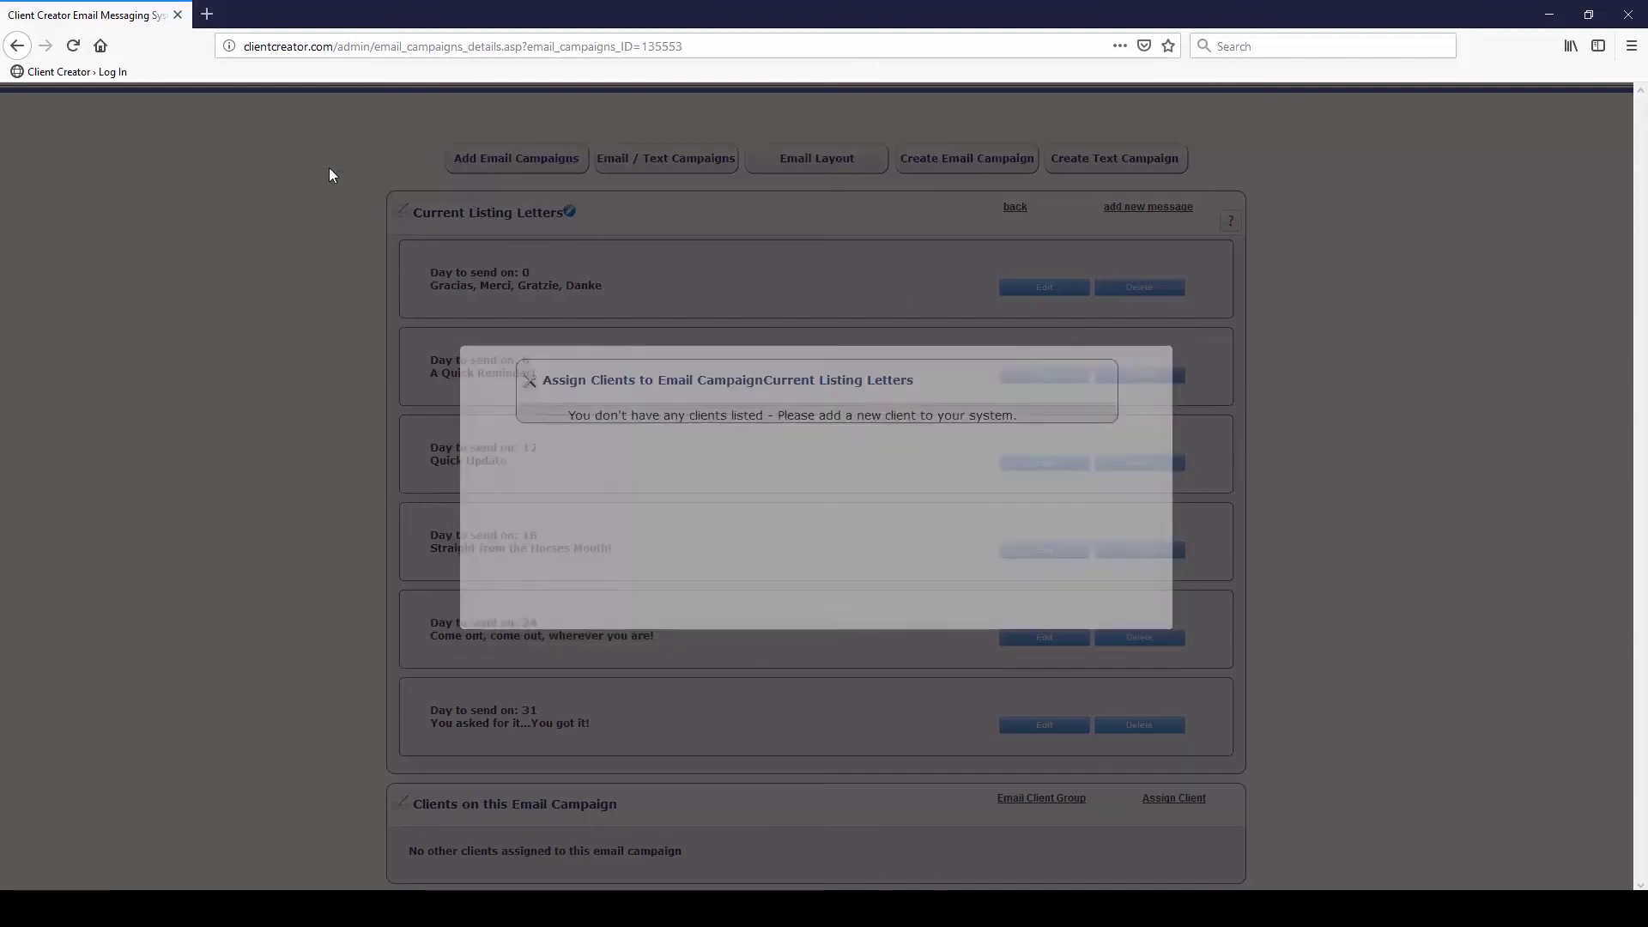
scroll(427, 666, down, 1)
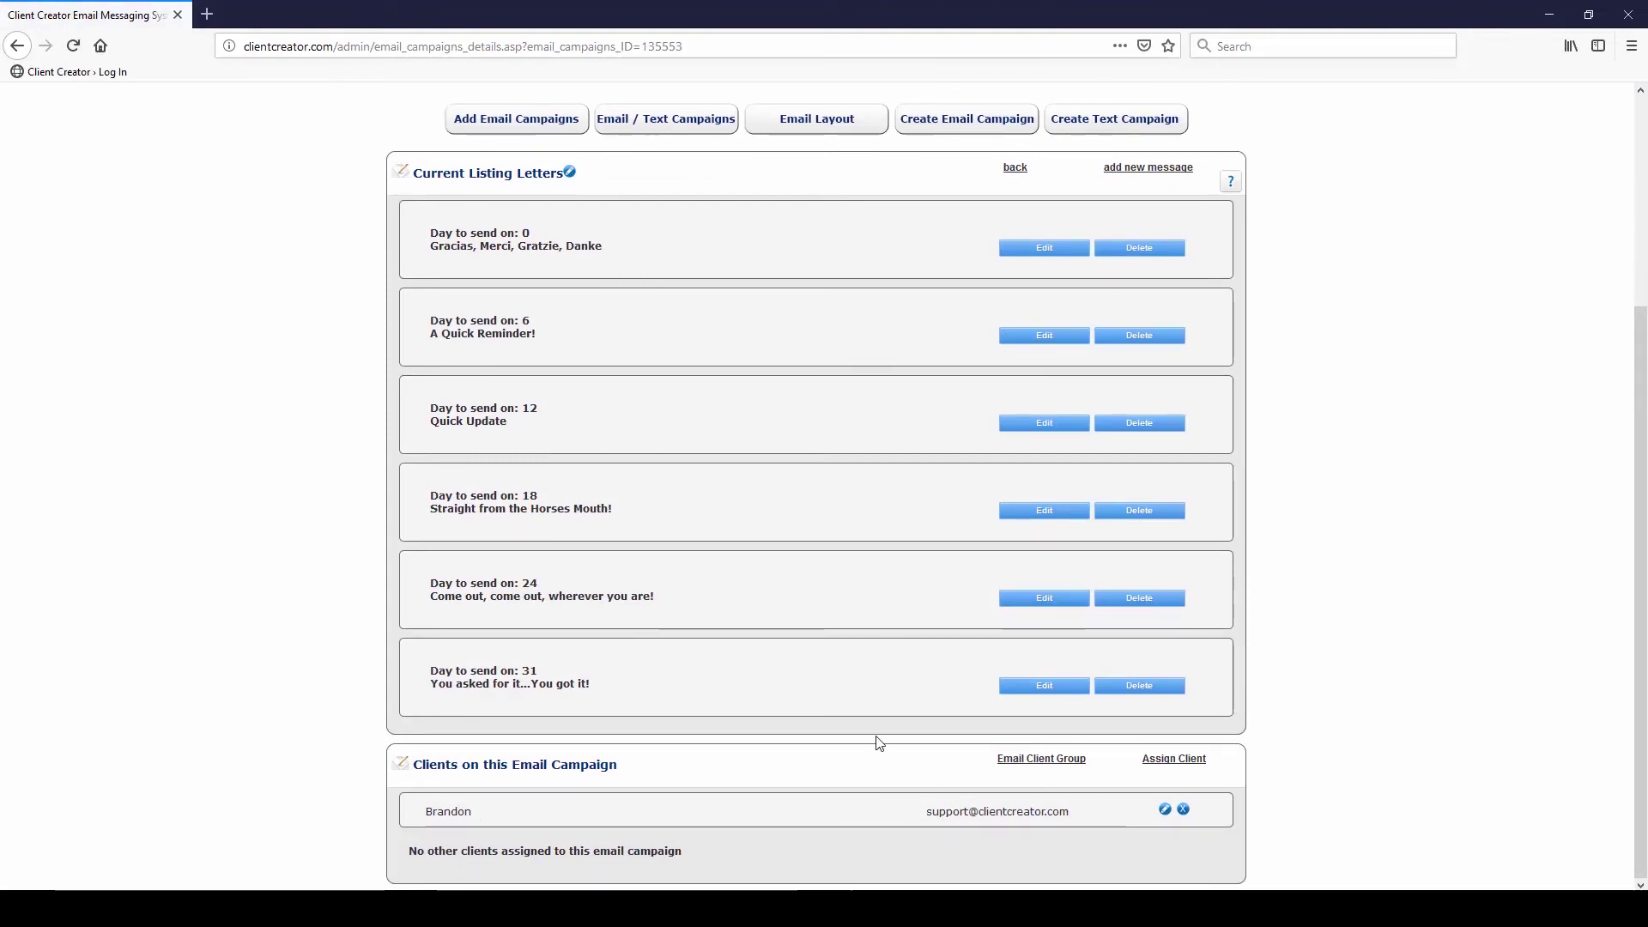
scroll(858, 744, up, 3)
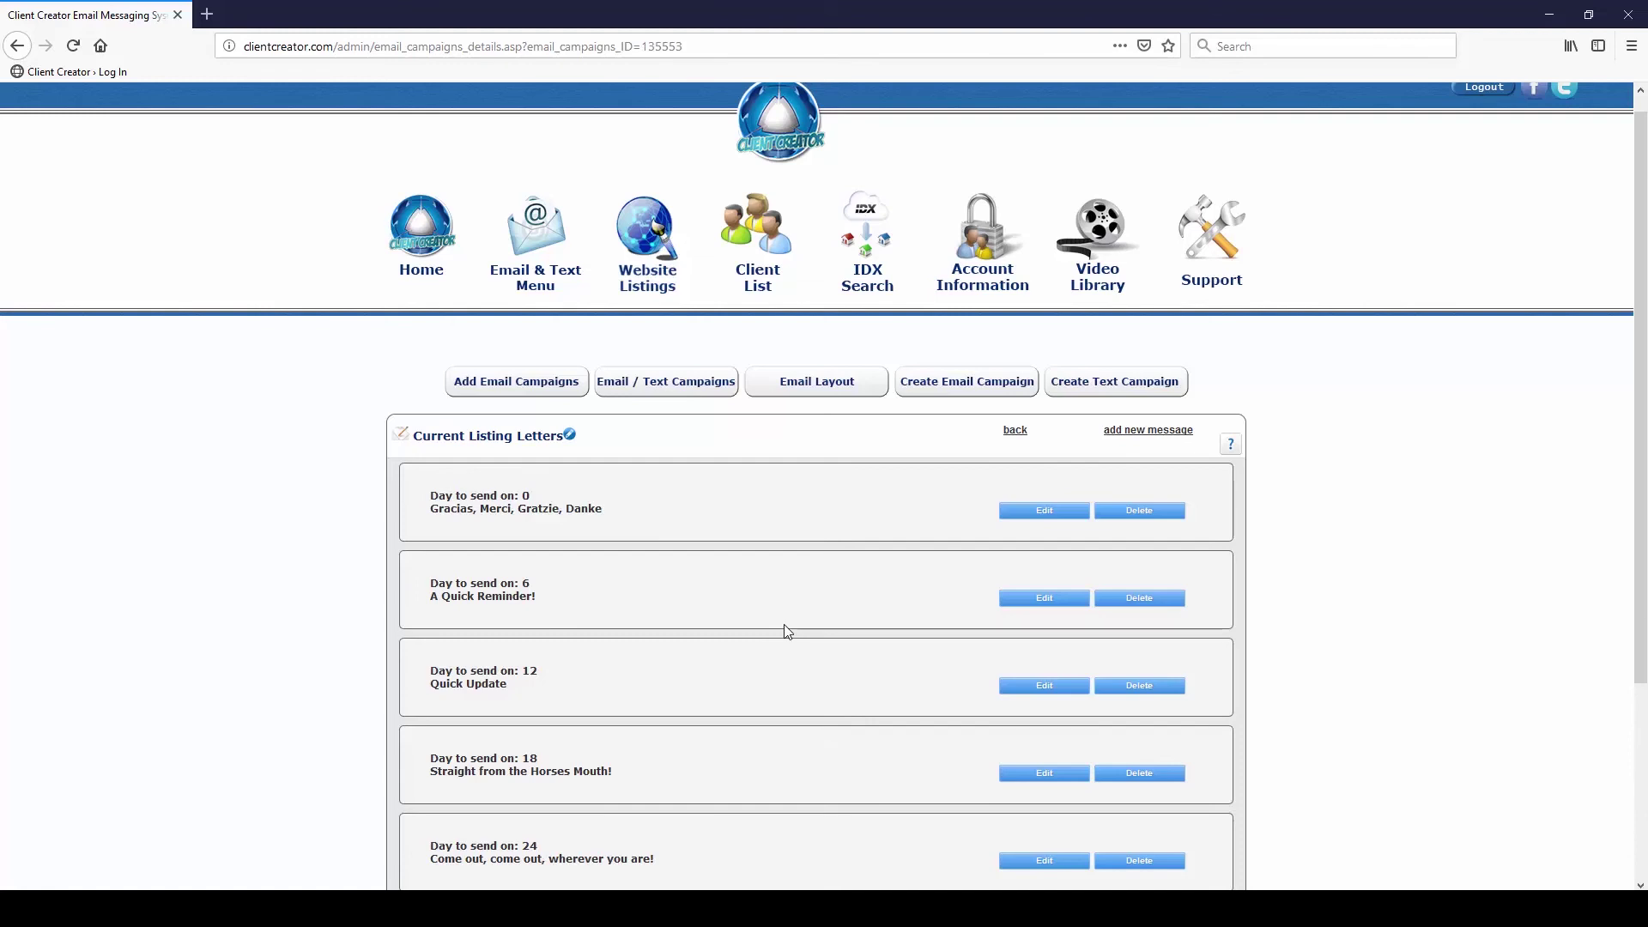
Preview the email stationery layout in a new tab, then view the account's signature settings
click(820, 385)
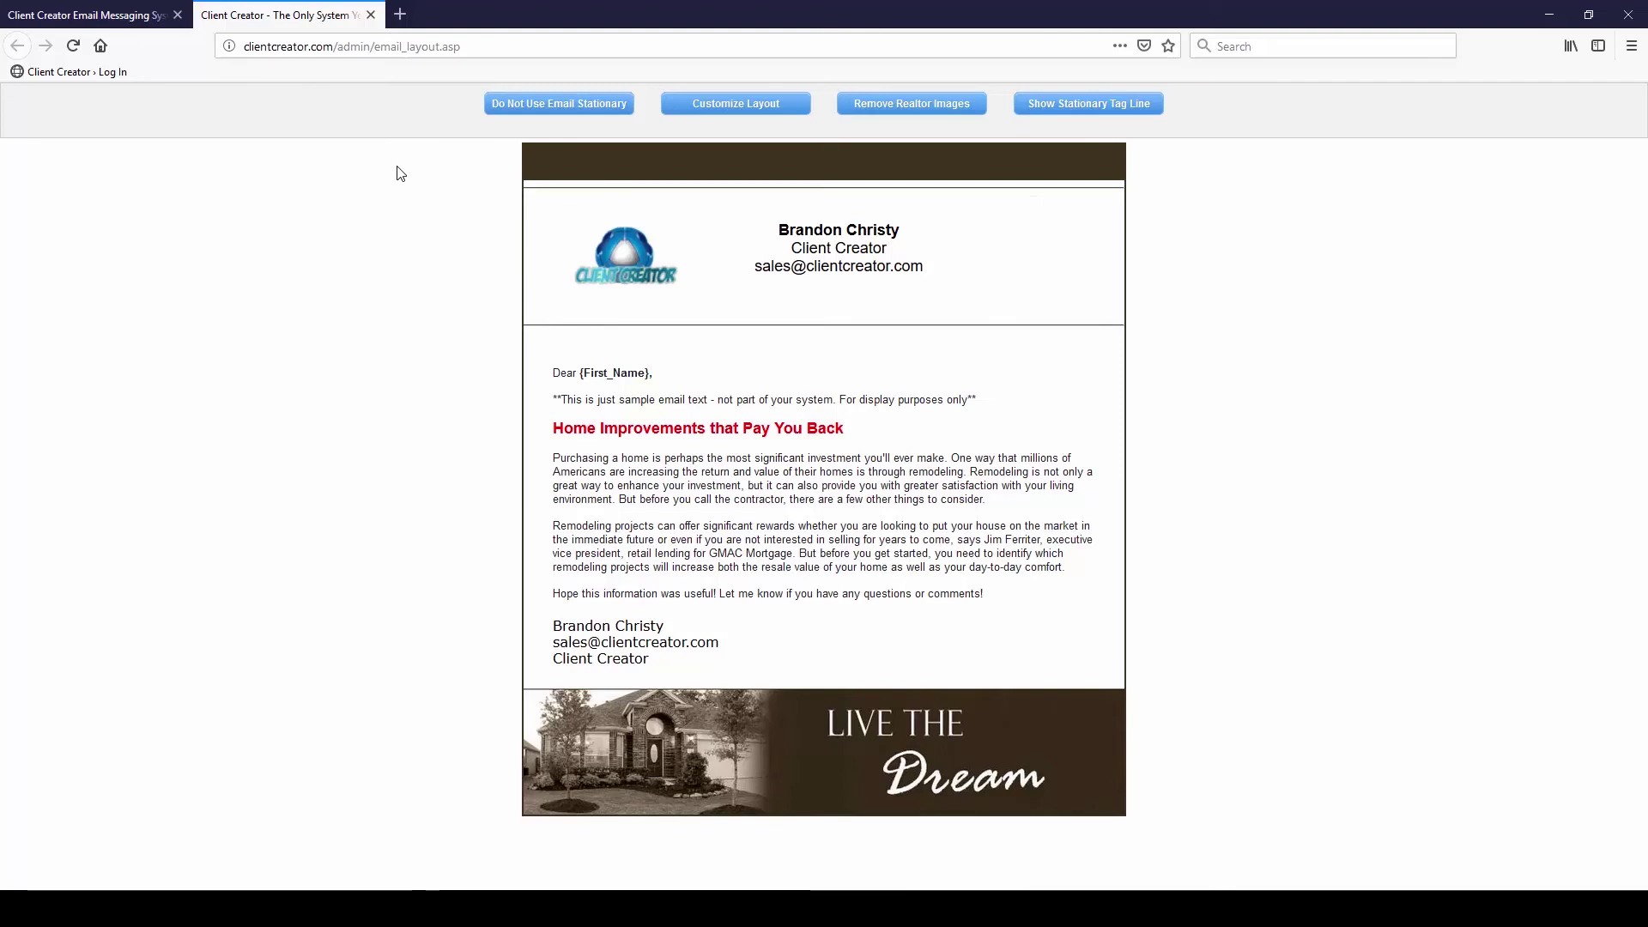
click(103, 16)
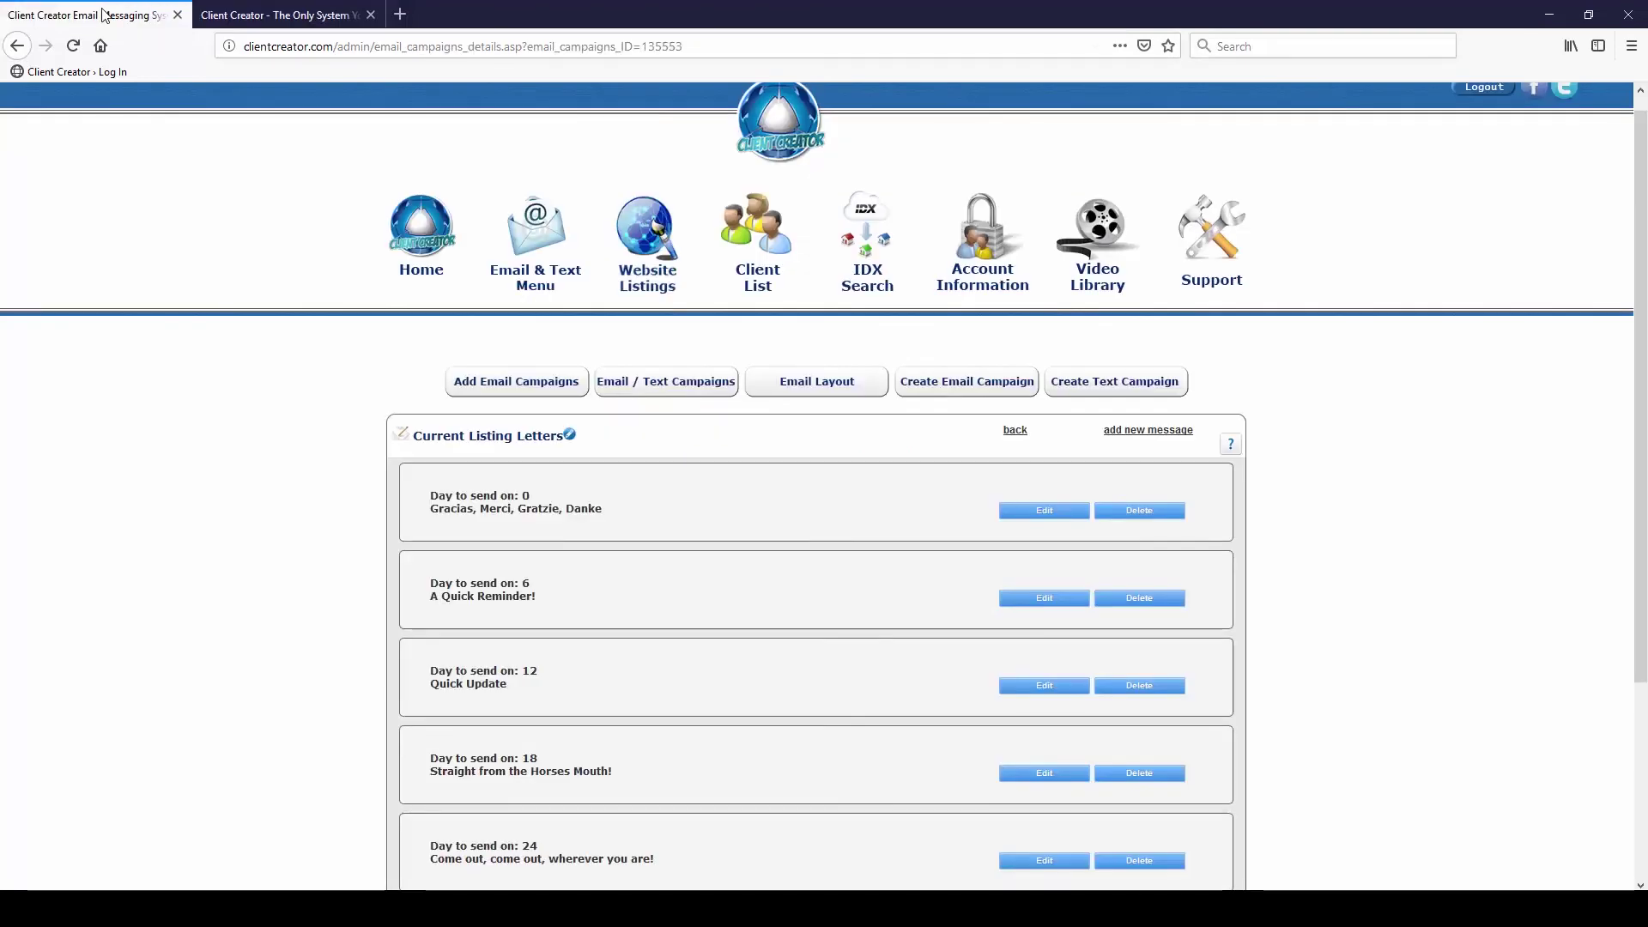
click(968, 281)
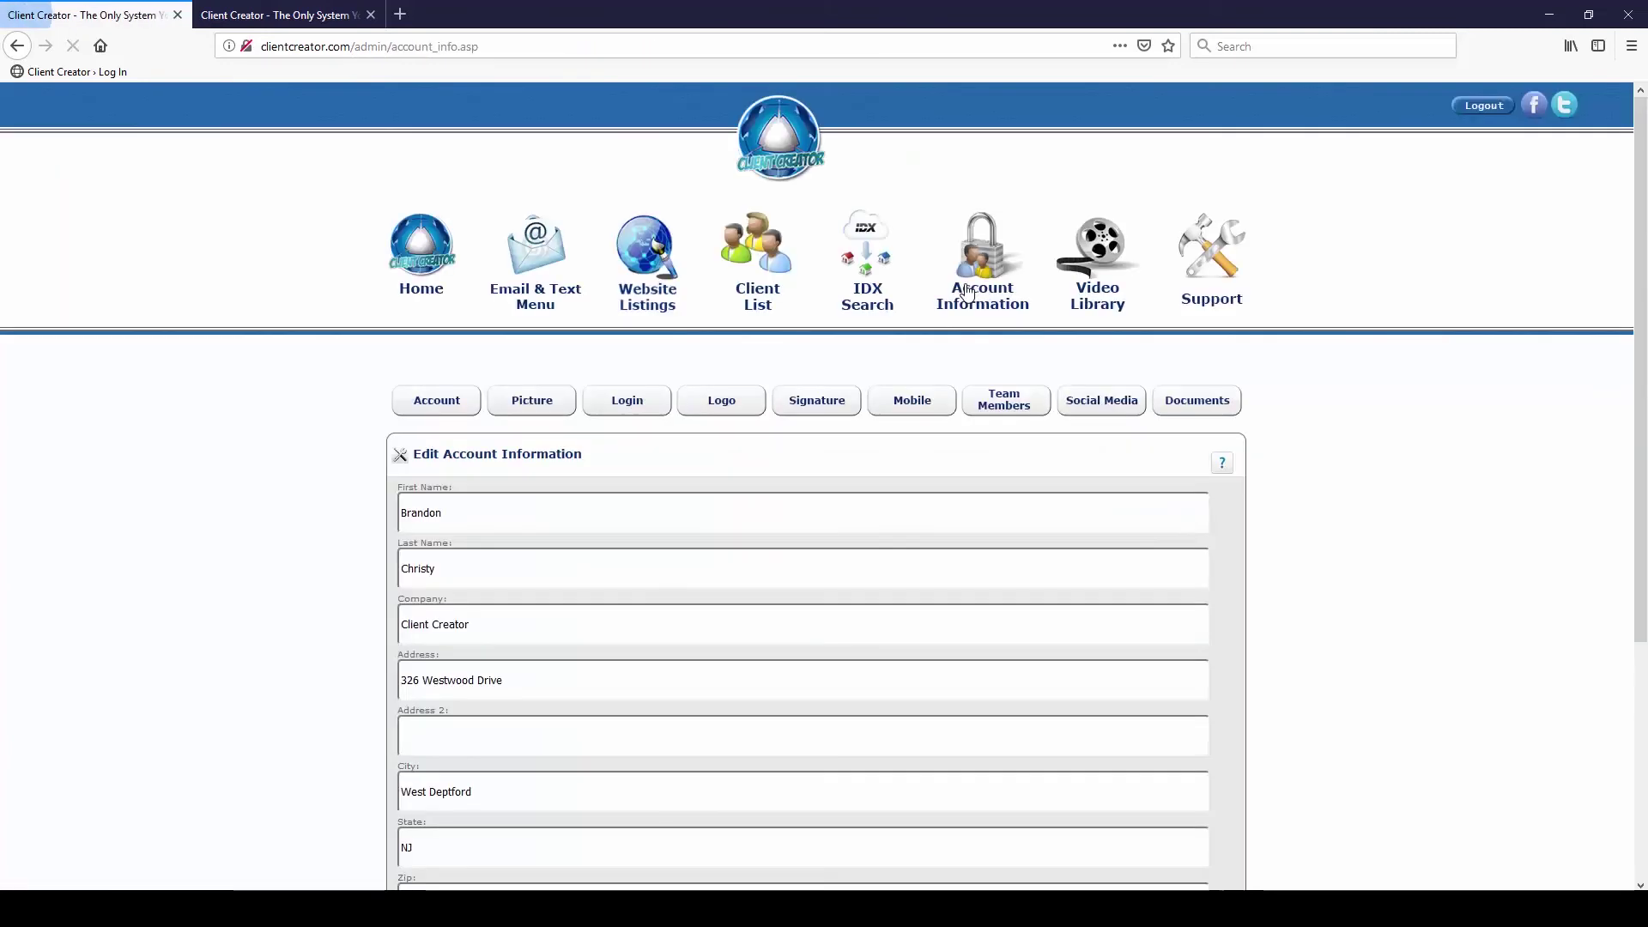
click(817, 410)
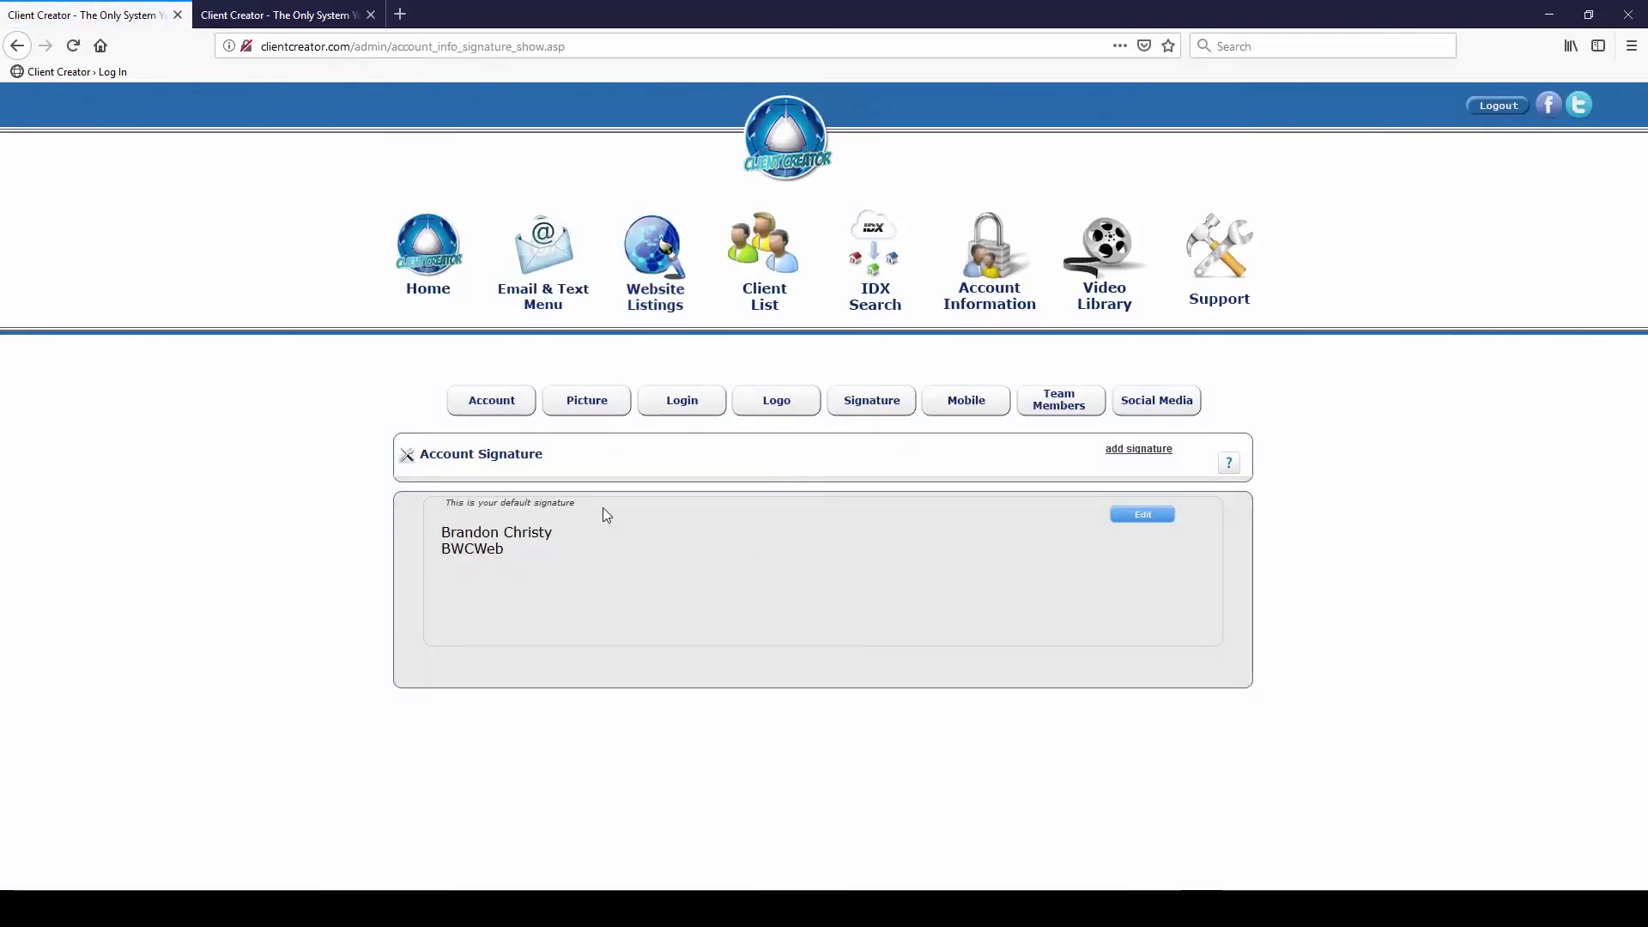
Inspect the default signature and open the add-signature form, closing it without saving
drag(602, 507, 446, 503)
click(567, 522)
click(1124, 453)
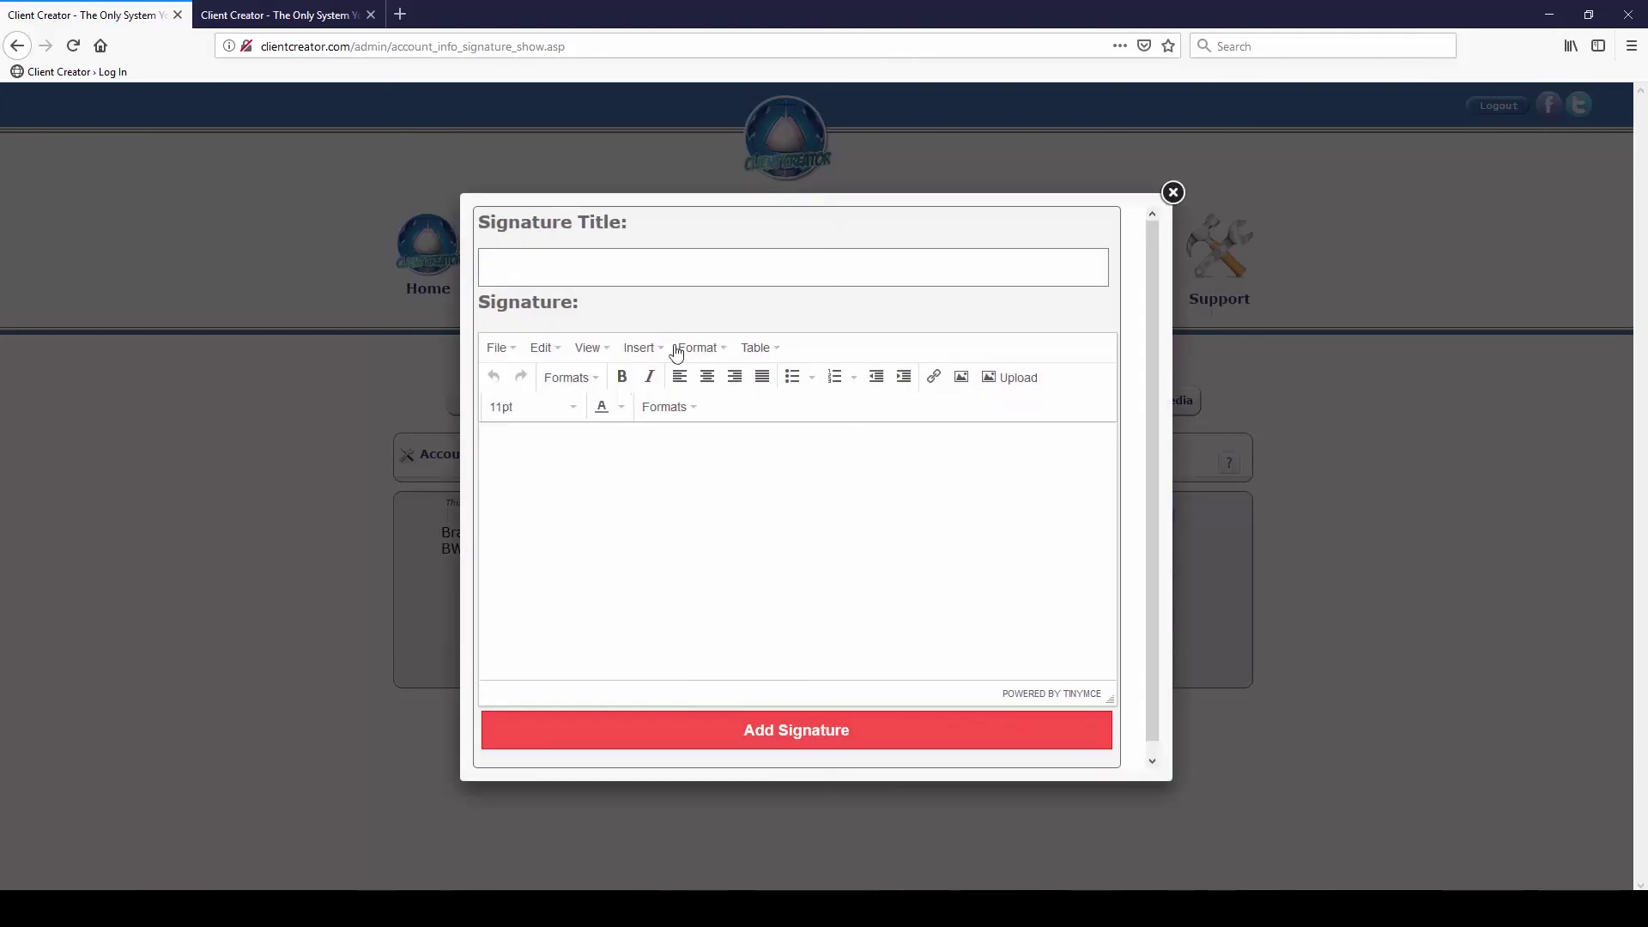
click(592, 276)
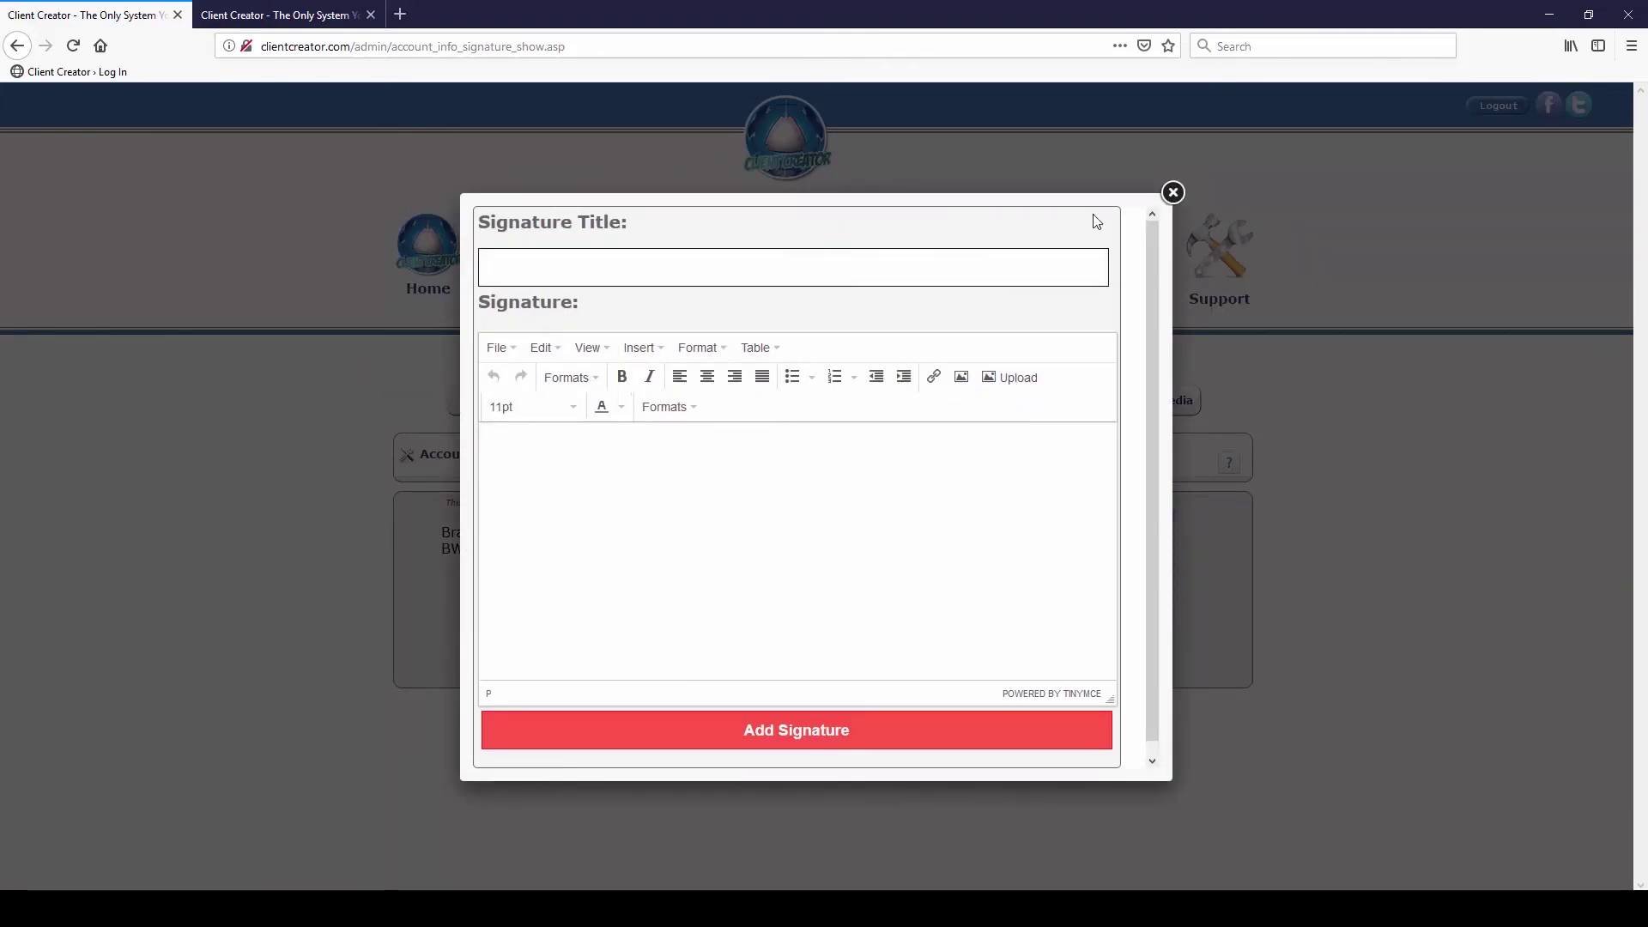
click(1171, 193)
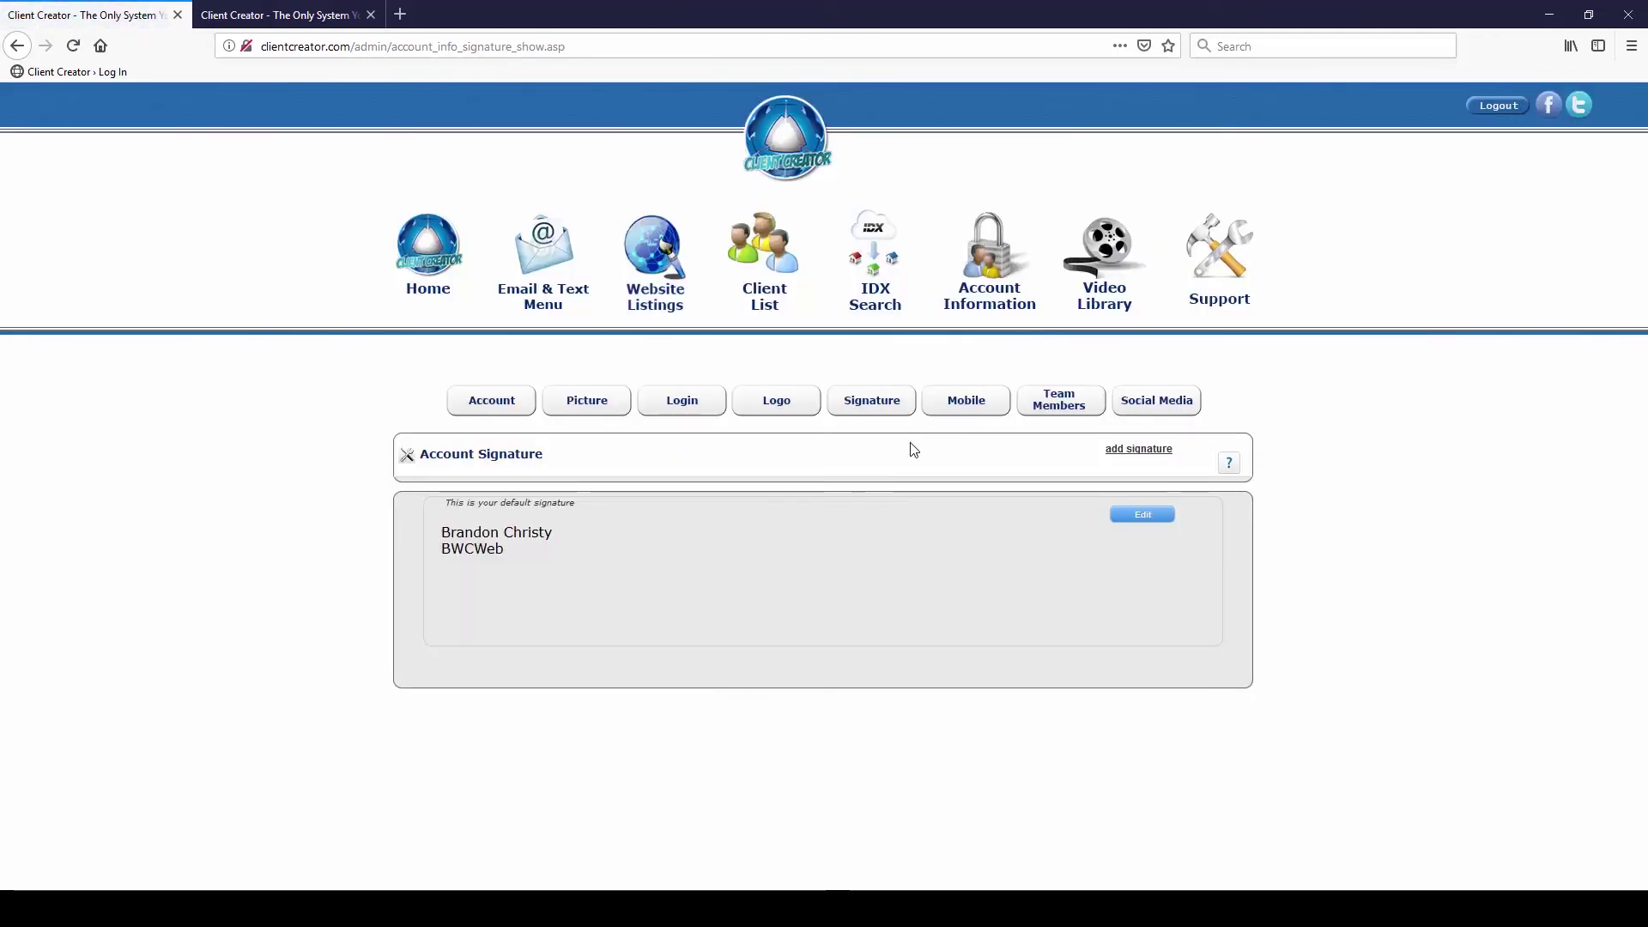
Review the Picture and Logo settings and the stationery preview, then close the preview and return to Signature
click(591, 412)
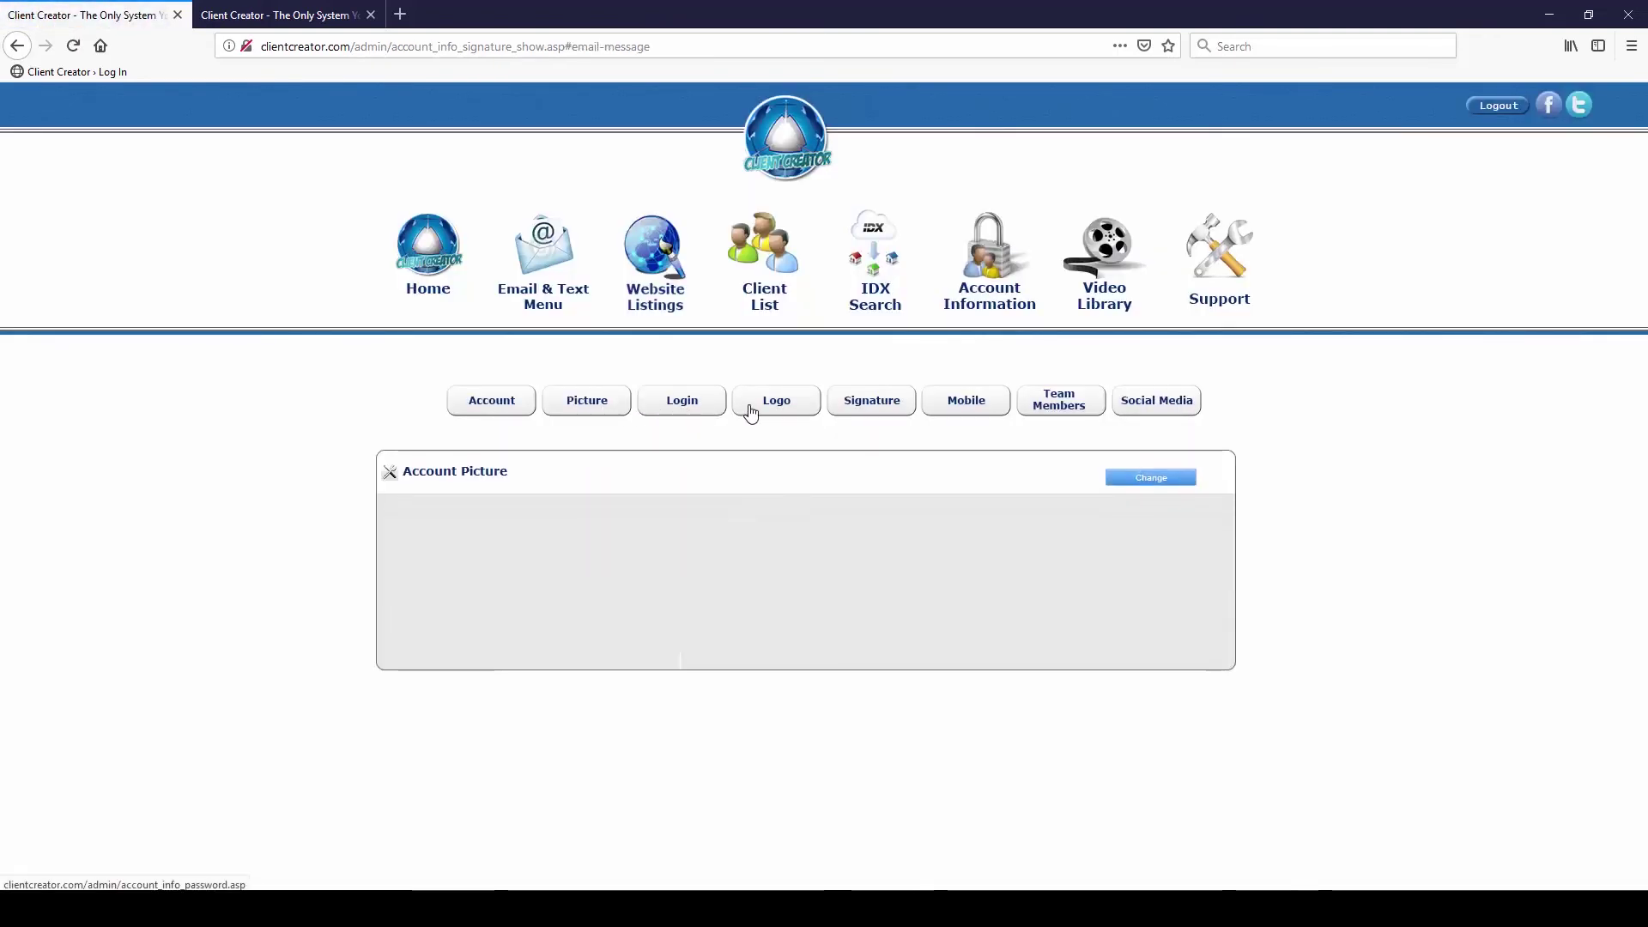
click(754, 411)
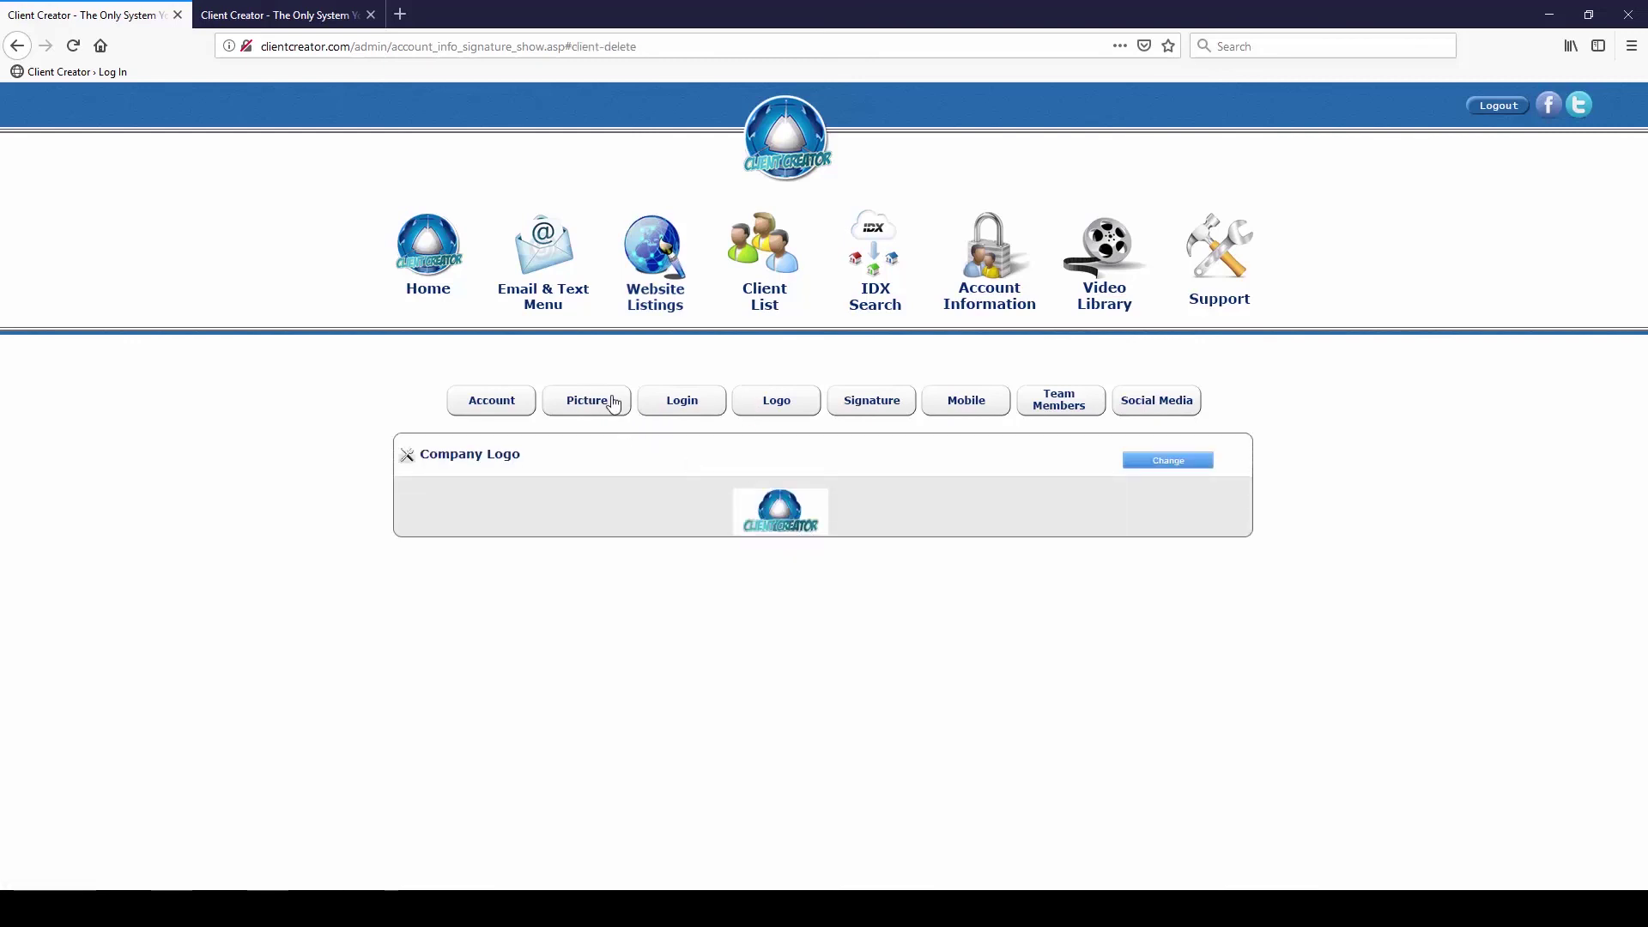
click(309, 16)
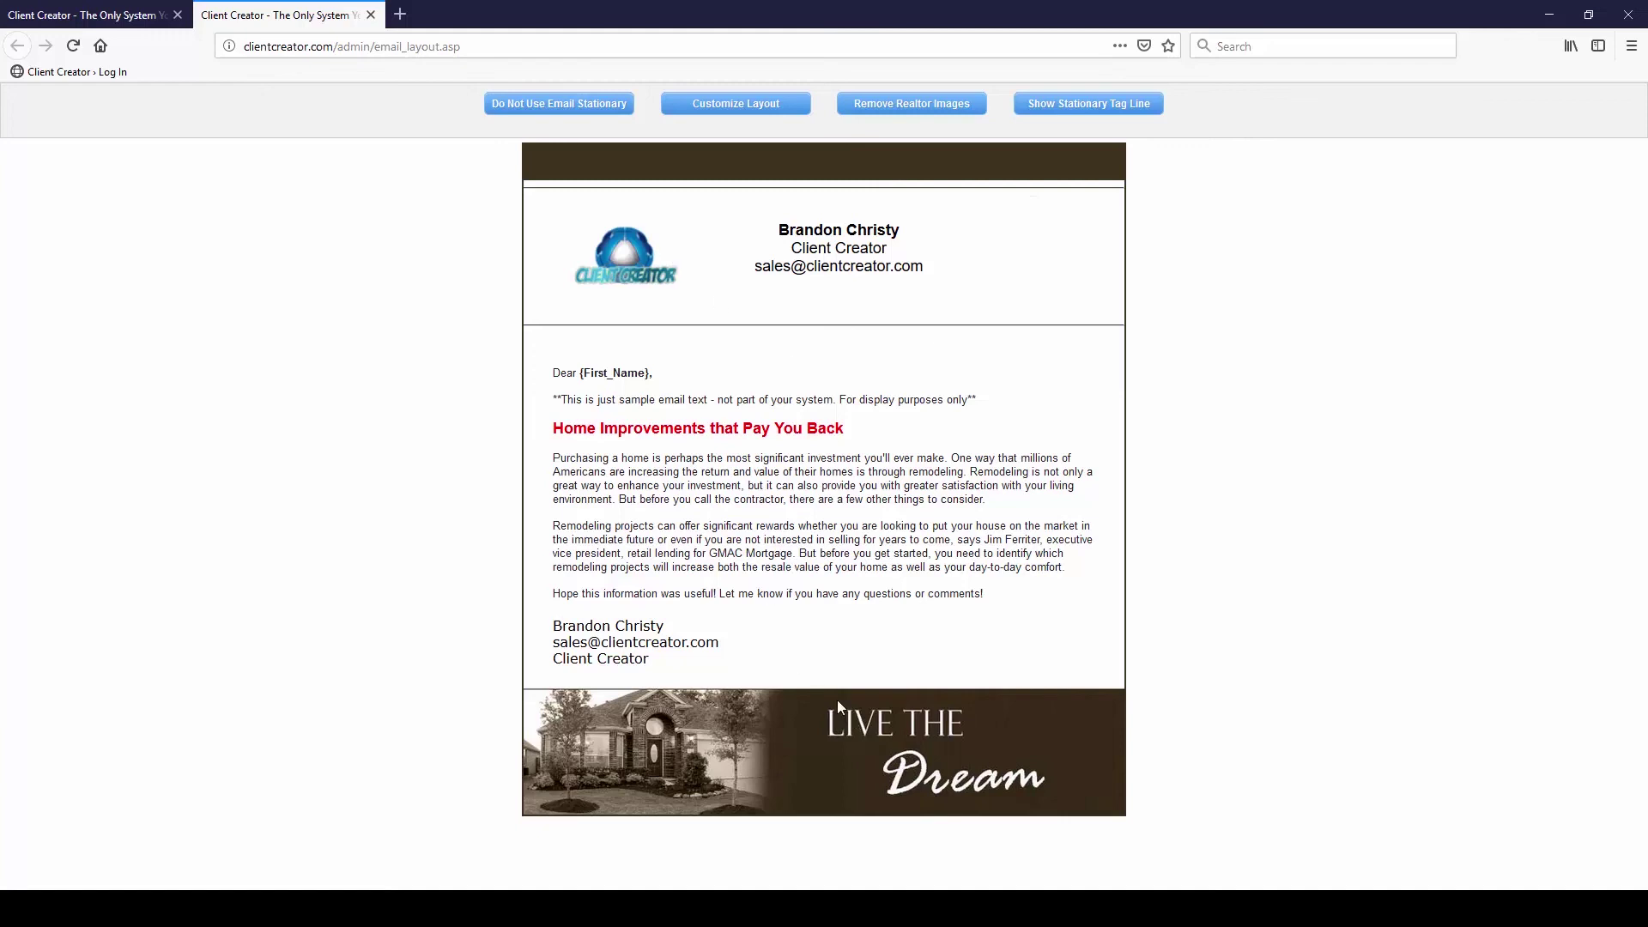
mouse_move(983, 659)
mouse_down()
mouse_move(734, 575)
mouse_move(556, 372)
mouse_up()
click(652, 423)
click(371, 14)
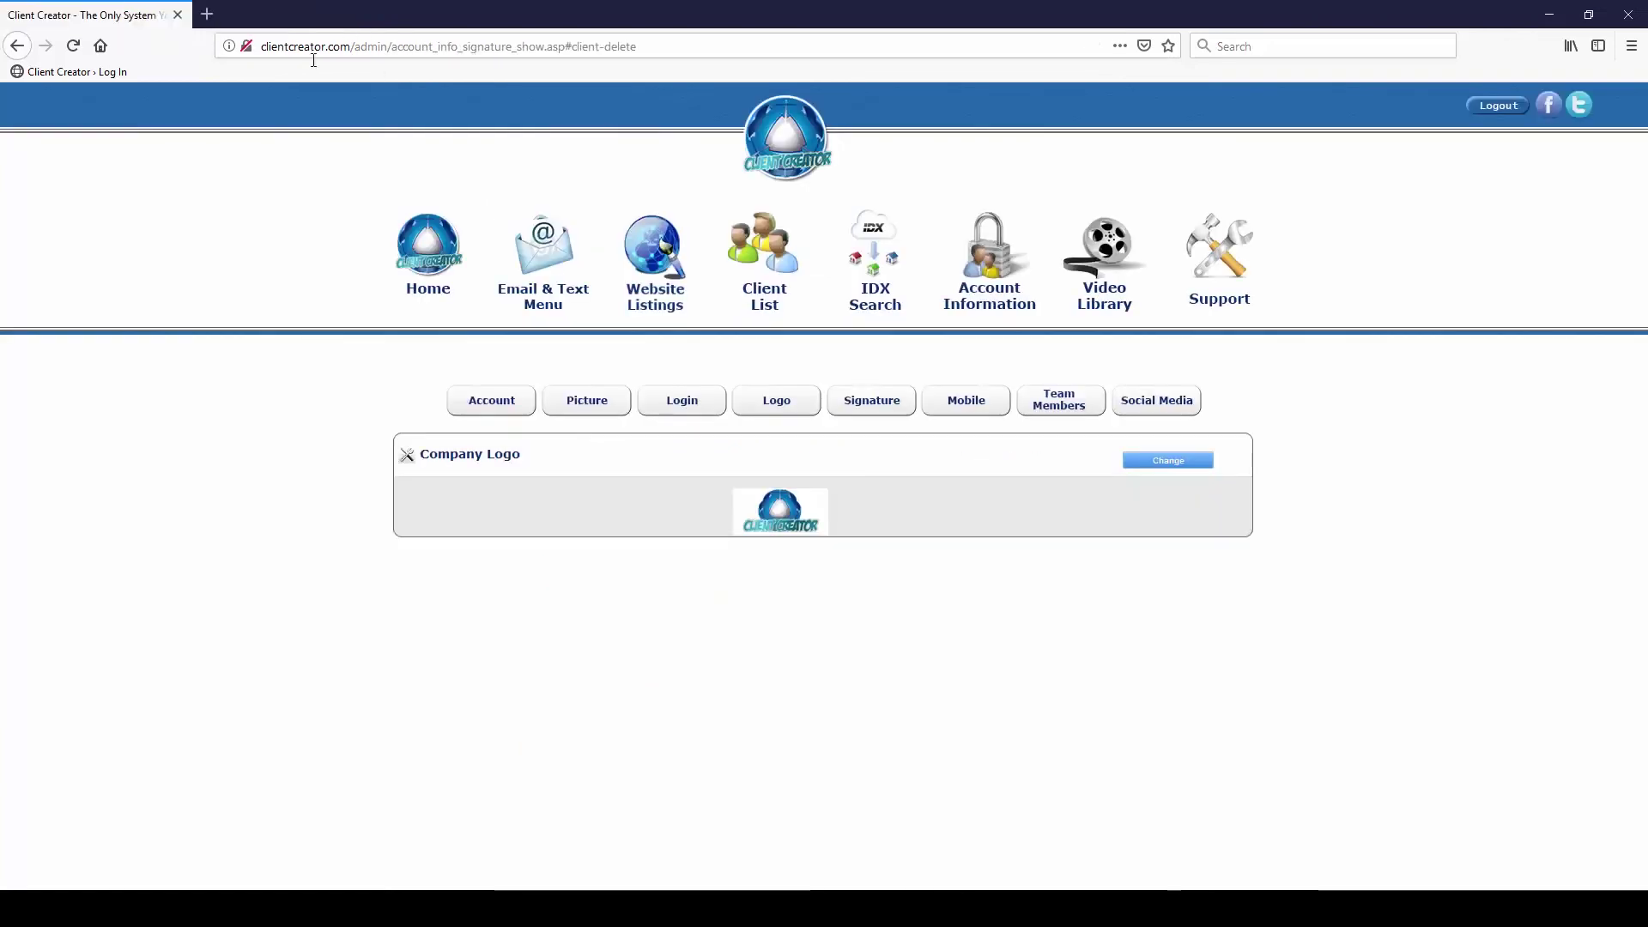
click(855, 406)
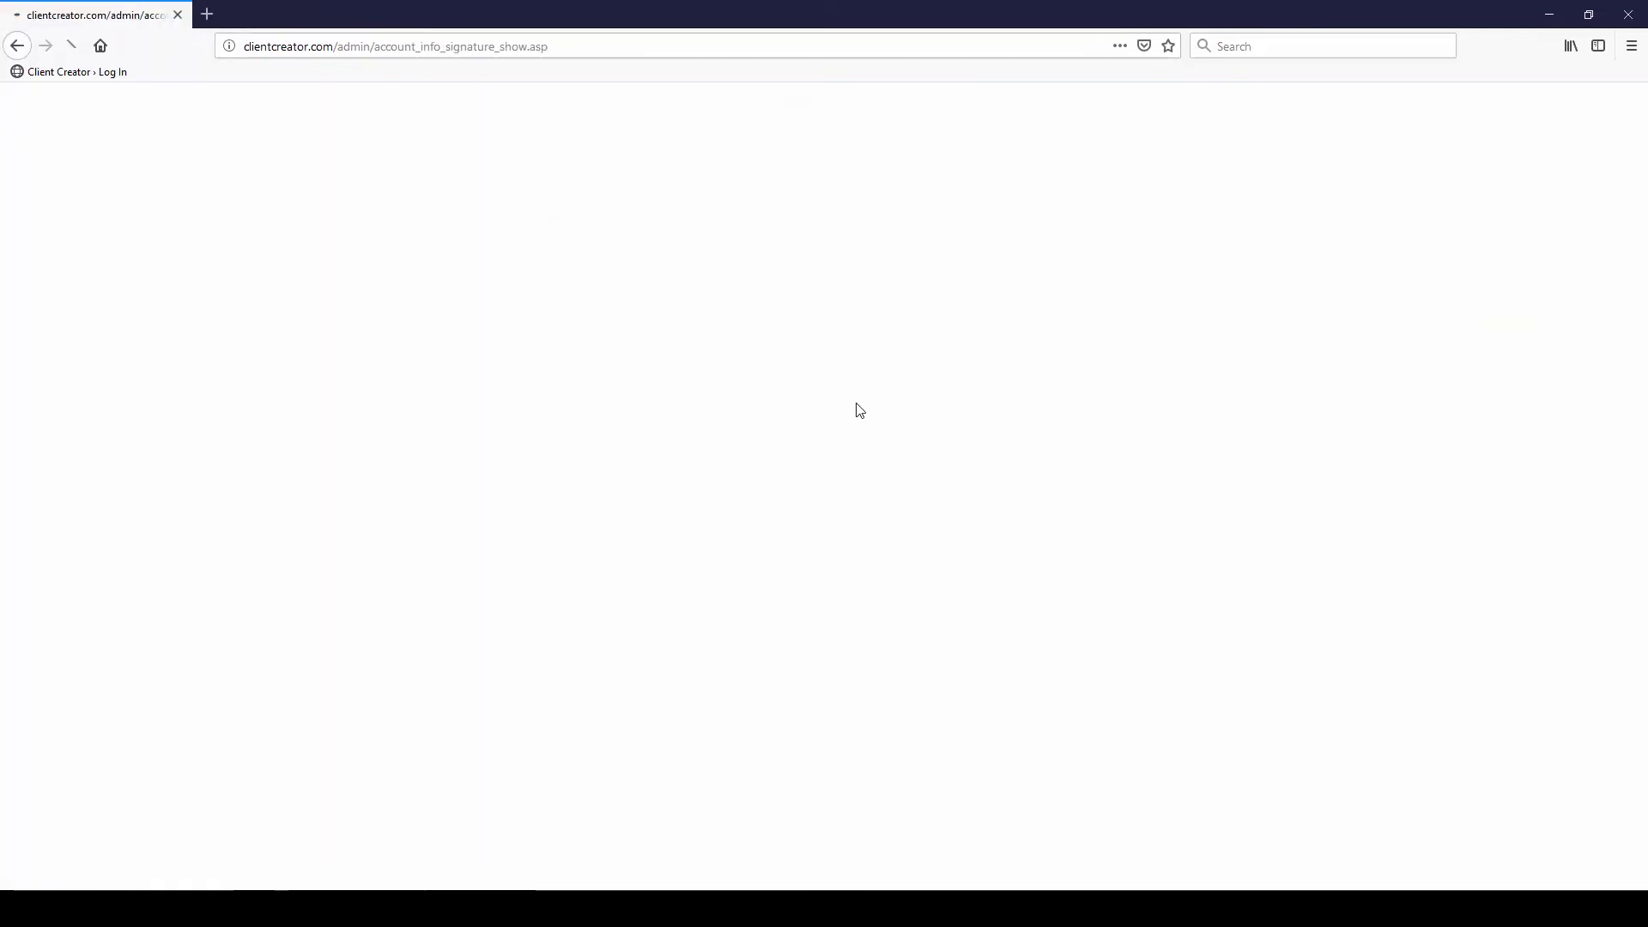